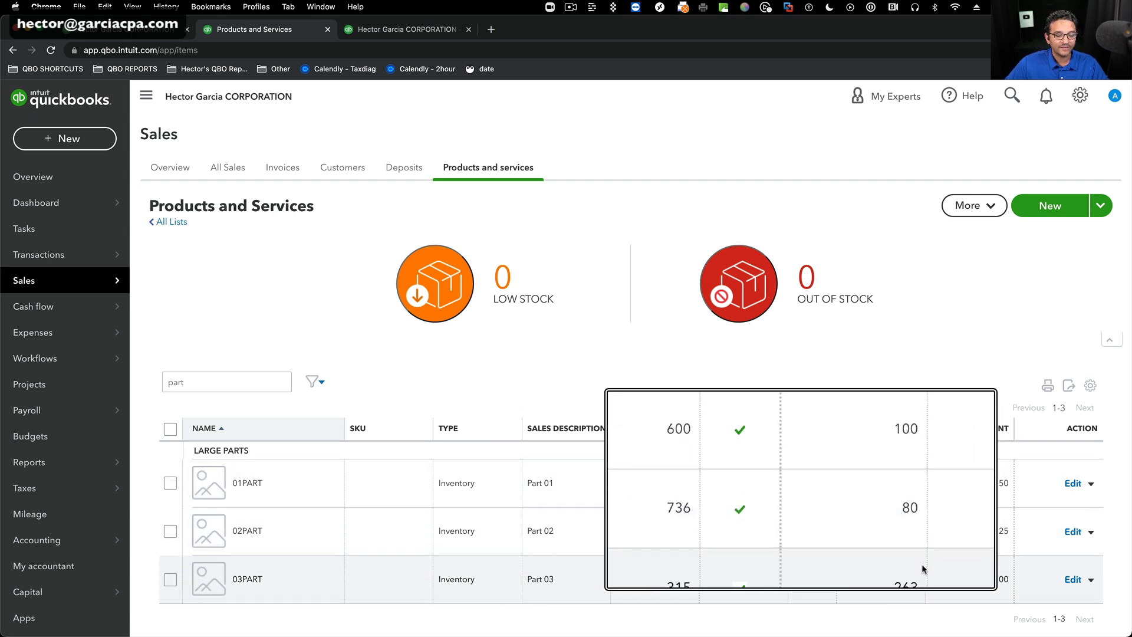
Start a new invoice for the customer AAA Construction.
click(405, 29)
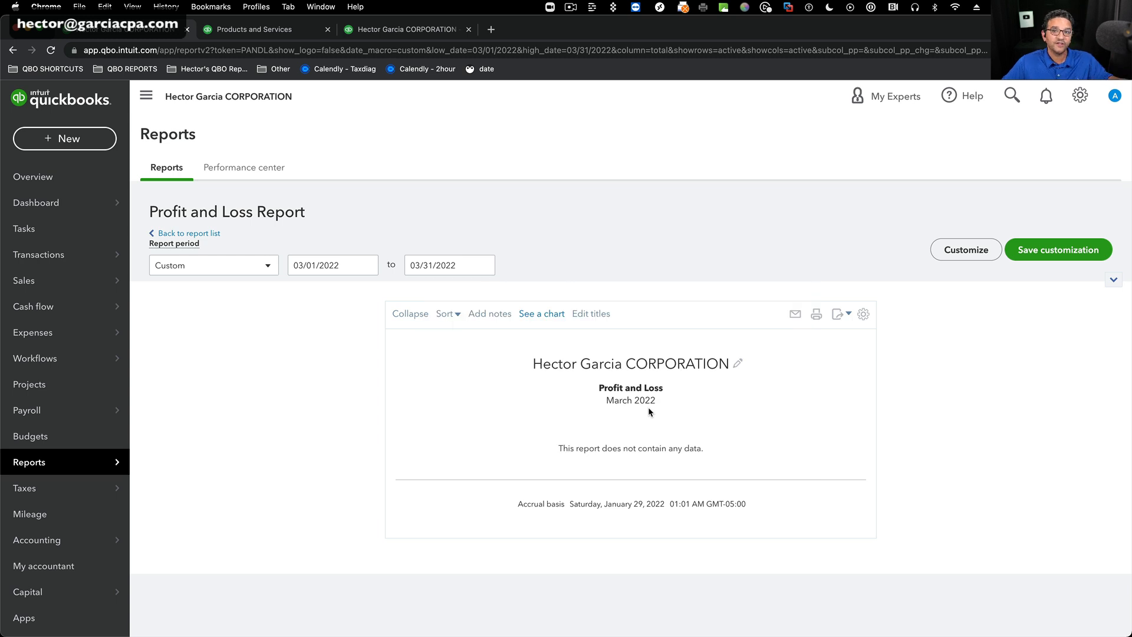
click(59, 145)
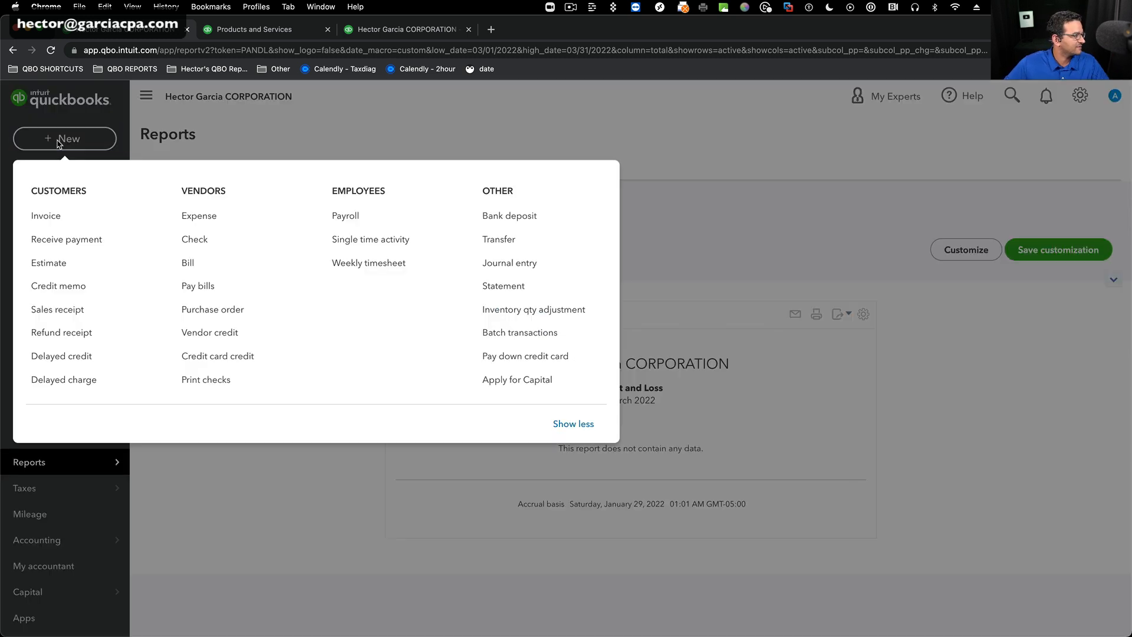
click(39, 223)
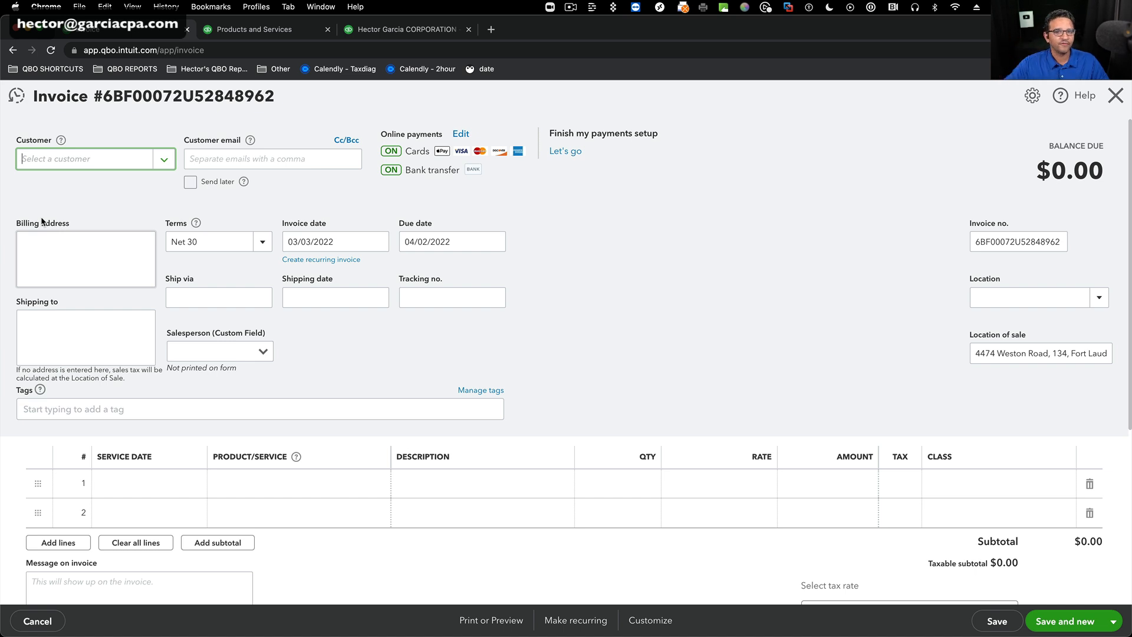
click(164, 159)
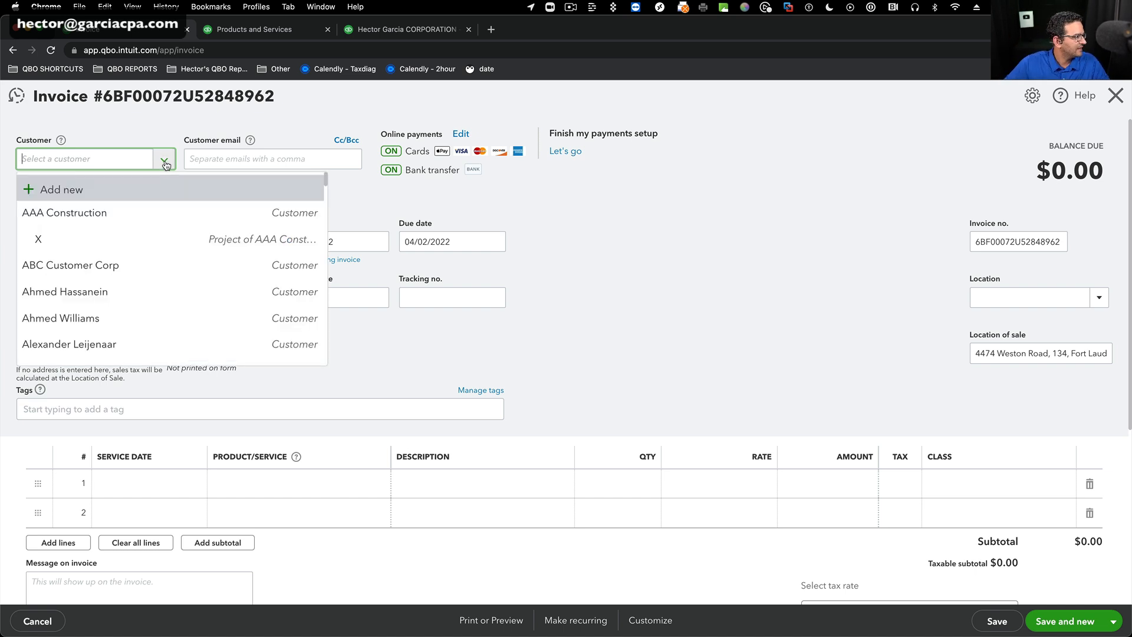
click(45, 217)
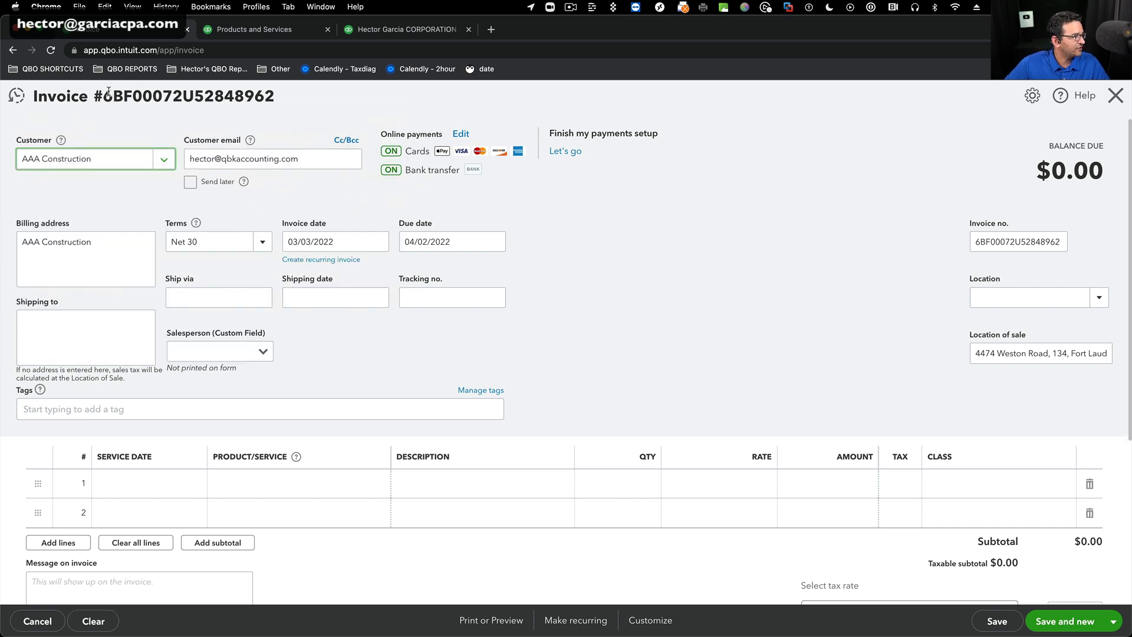
Set the invoice number to 10001 and choose the first listed salesperson.
drag(94, 99, 289, 105)
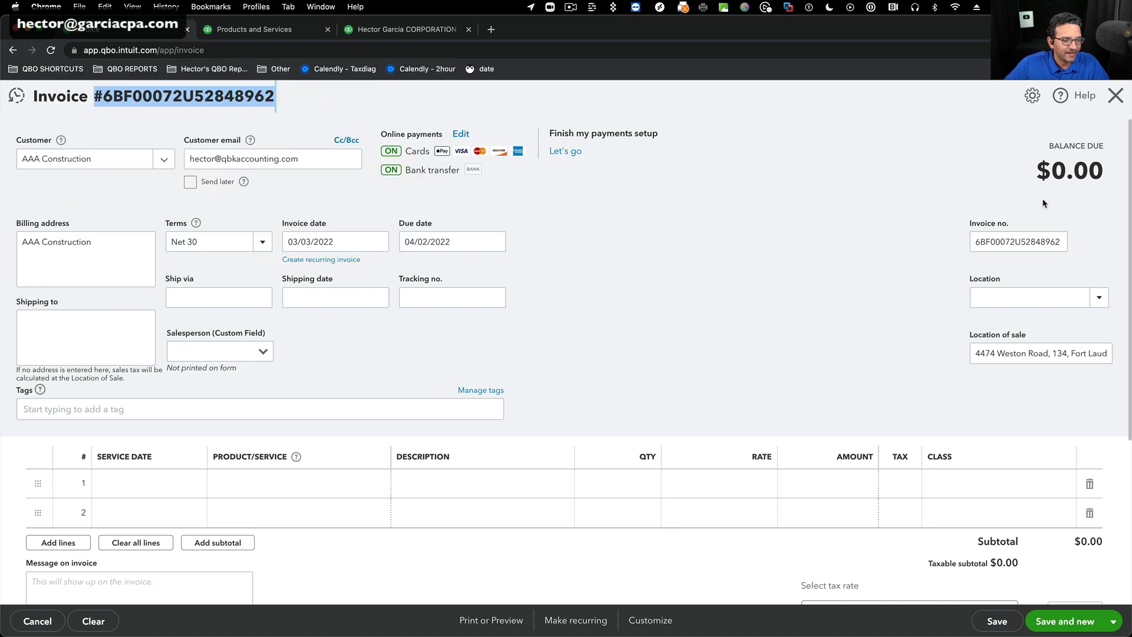
double_click(983, 247)
text(10001)
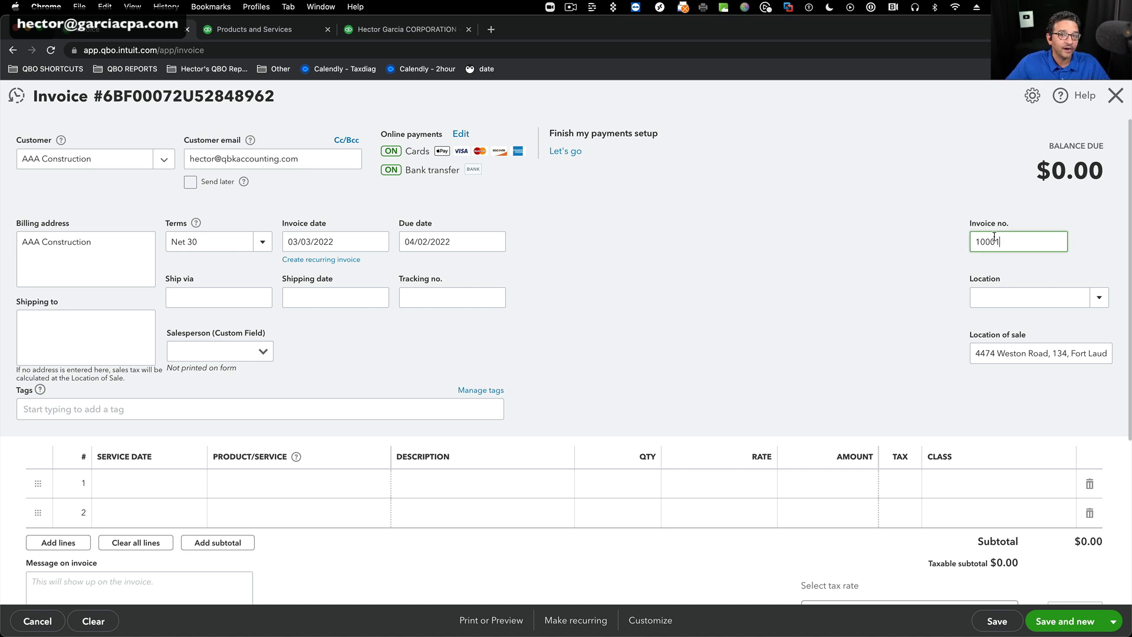
click(264, 352)
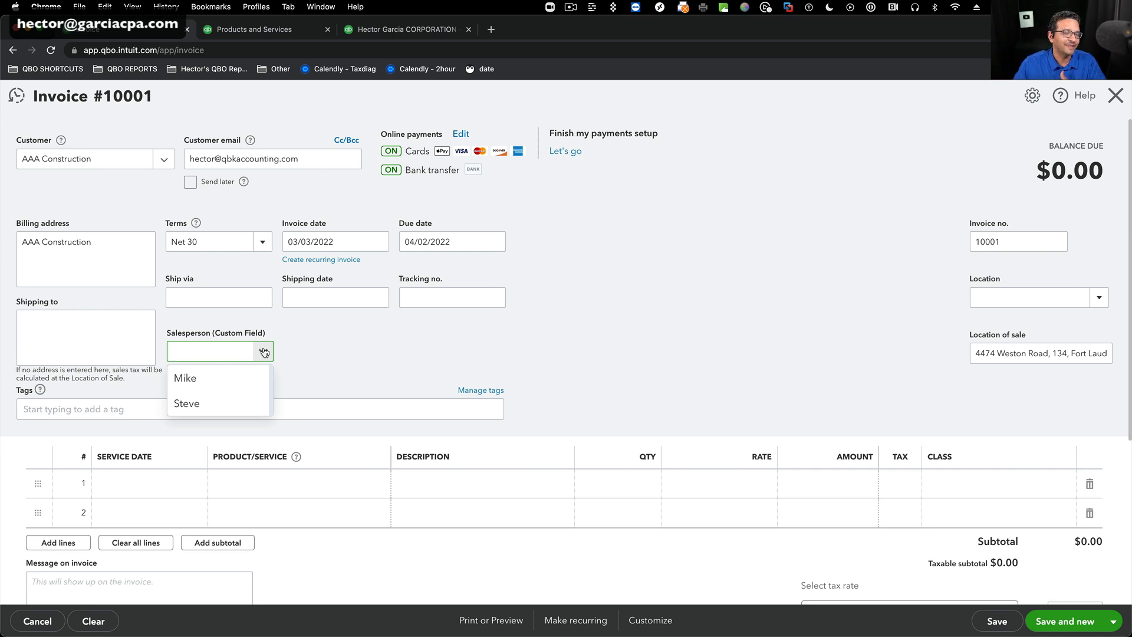
click(190, 379)
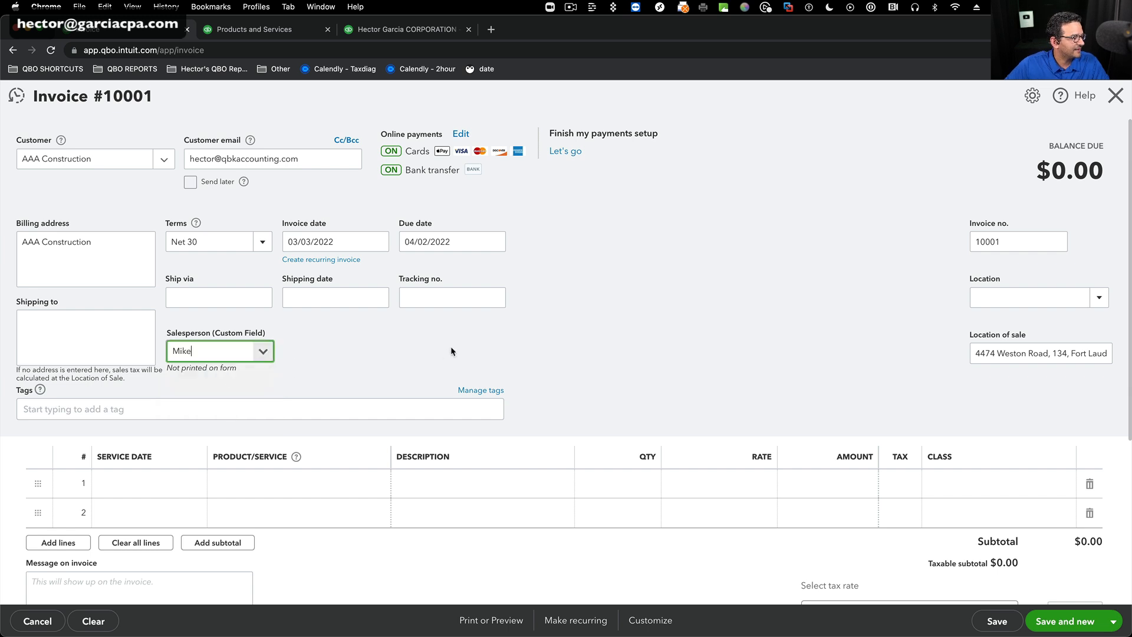
Add the product 01PART on the invoice's first line with a quantity of 17.
click(296, 484)
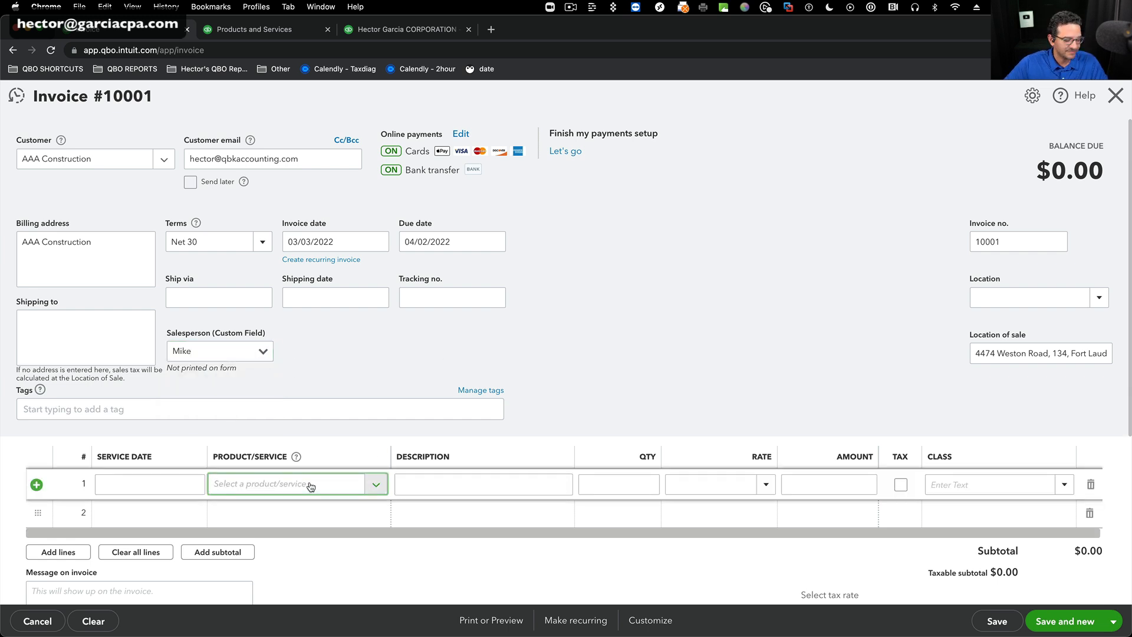
text(01)
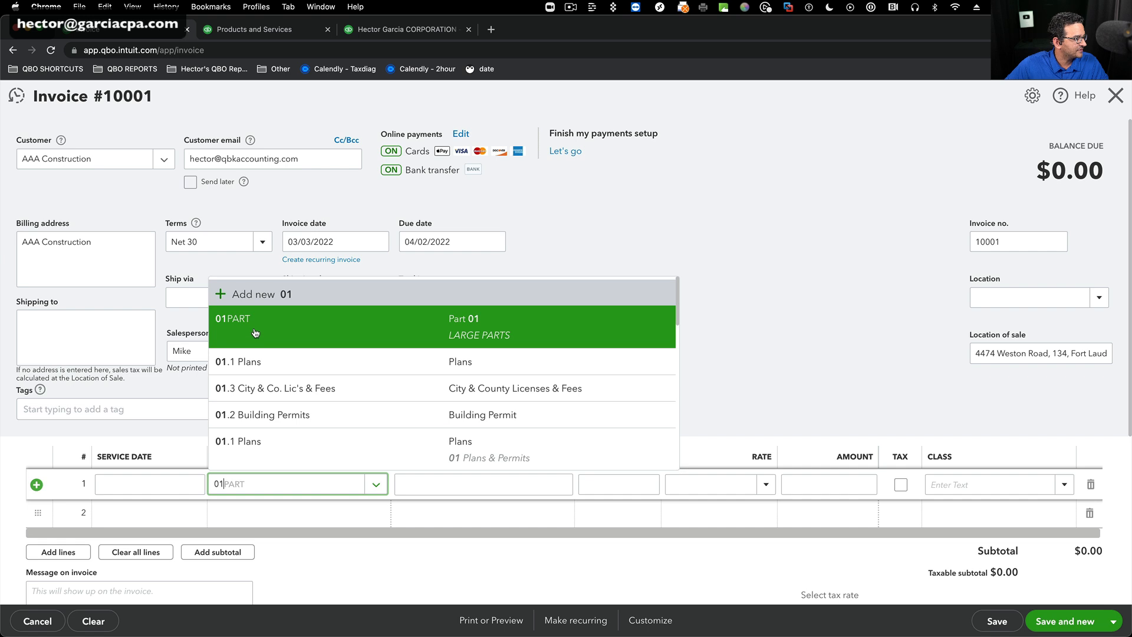
click(283, 323)
click(654, 489)
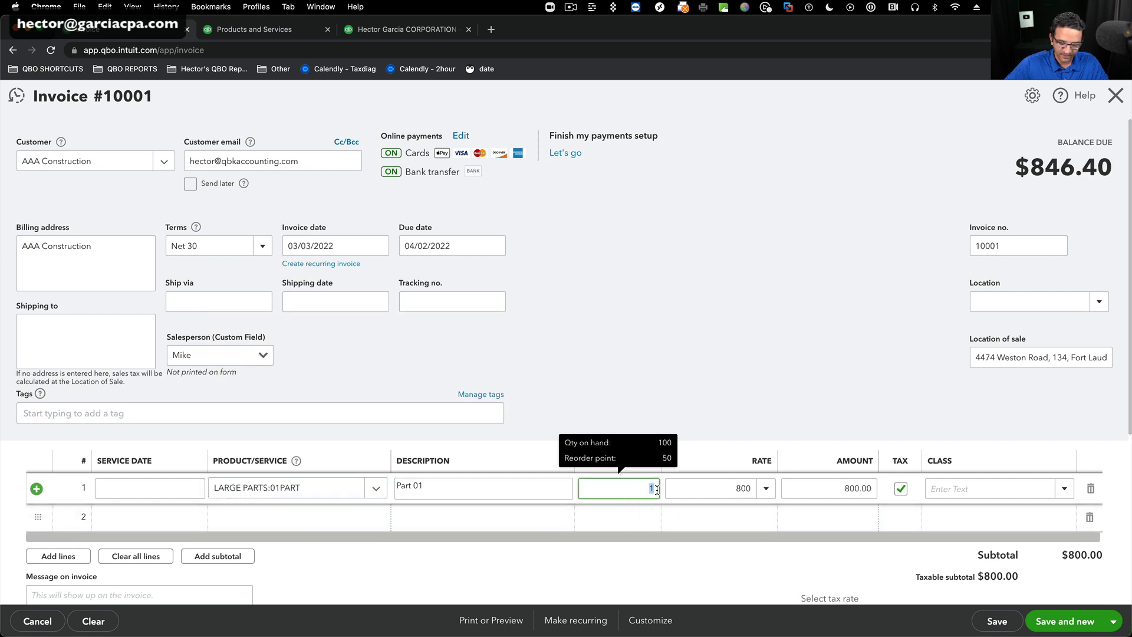
text(17)
Add the product 02PART on the invoice's second line with a quantity of 5.
click(300, 519)
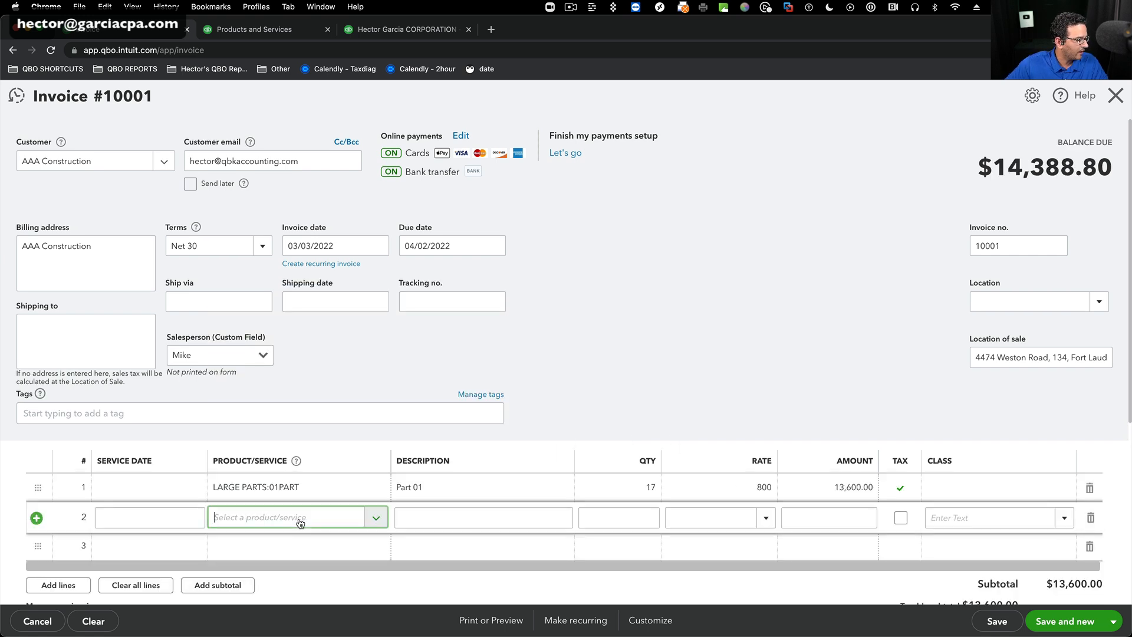
text(02)
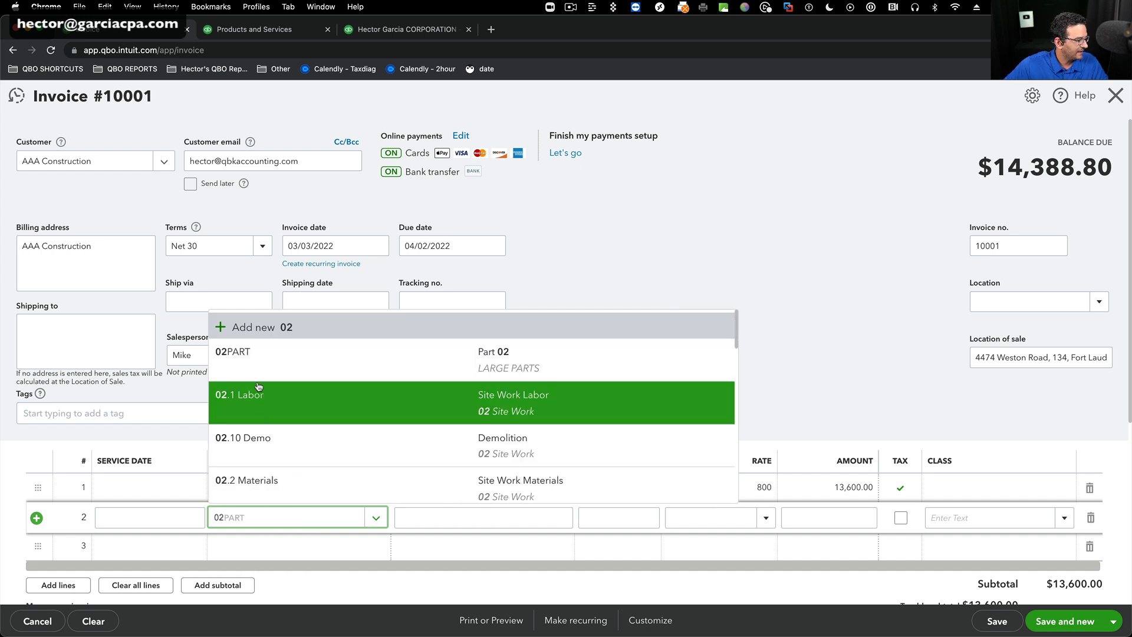
click(519, 354)
key(Tab)
key(Tab)
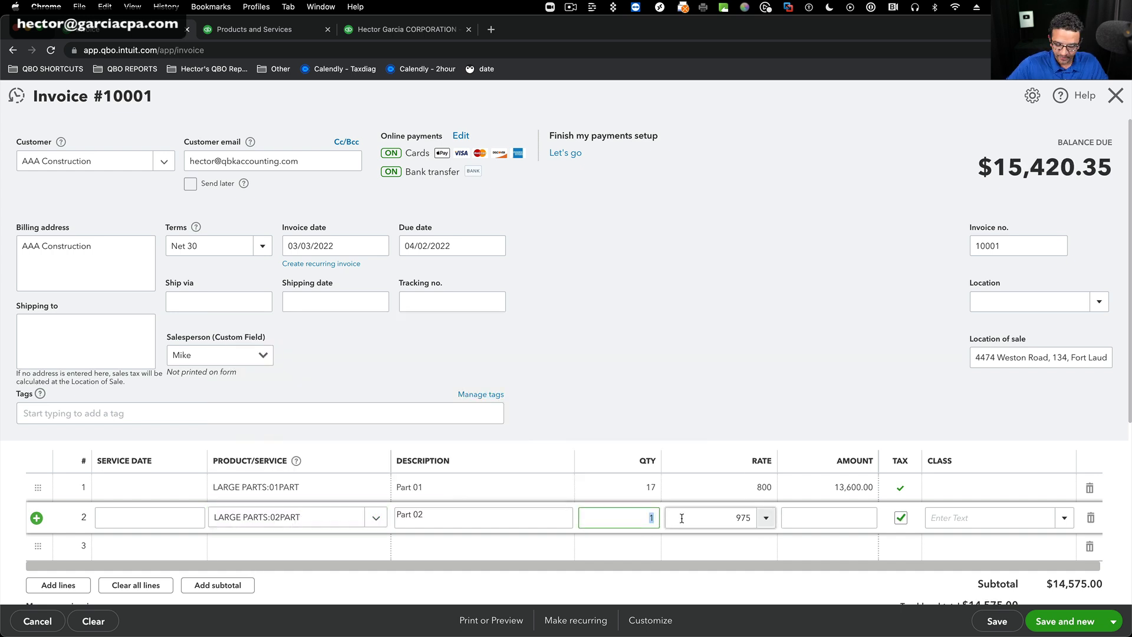
text(5)
key(Tab)
click(753, 370)
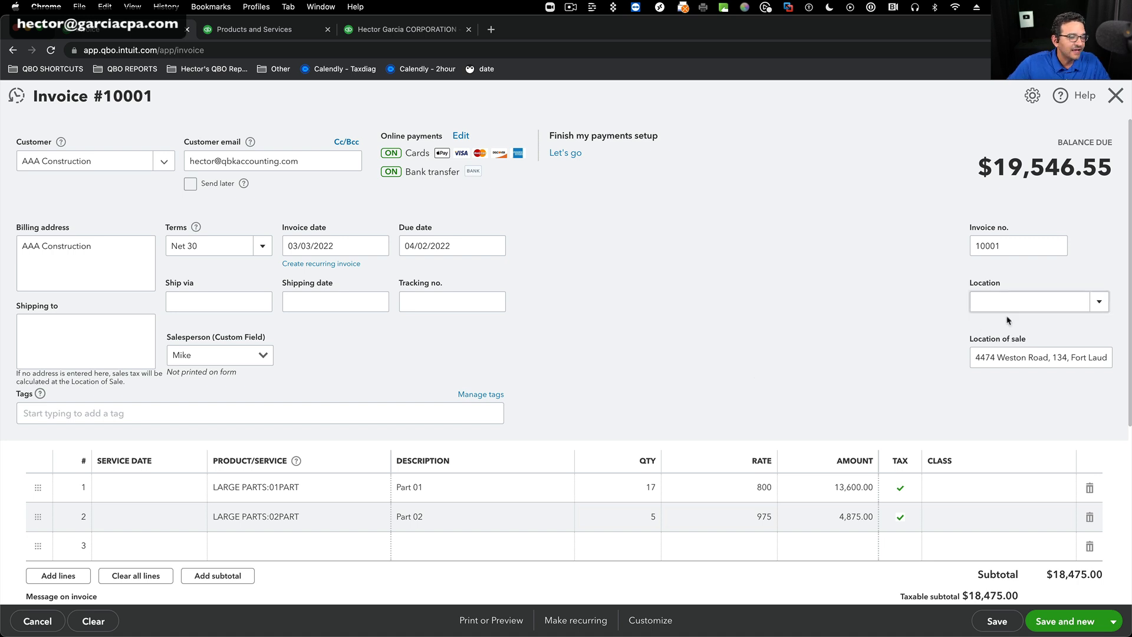
Set the invoice's location to MIAMI OFFICE and save the invoice.
click(1096, 301)
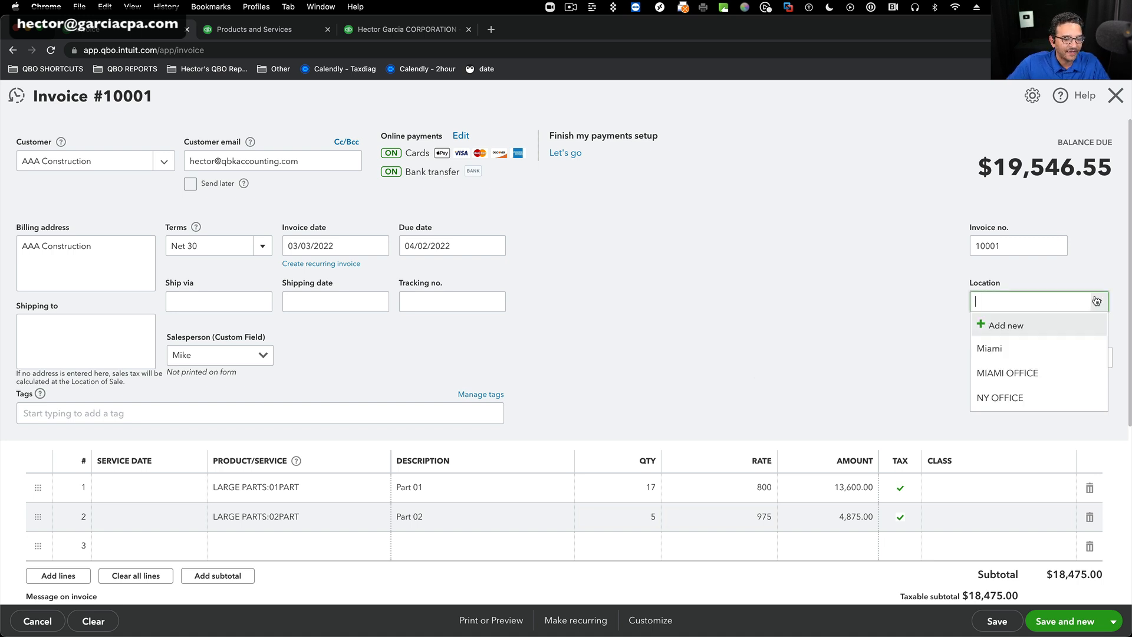
click(1012, 372)
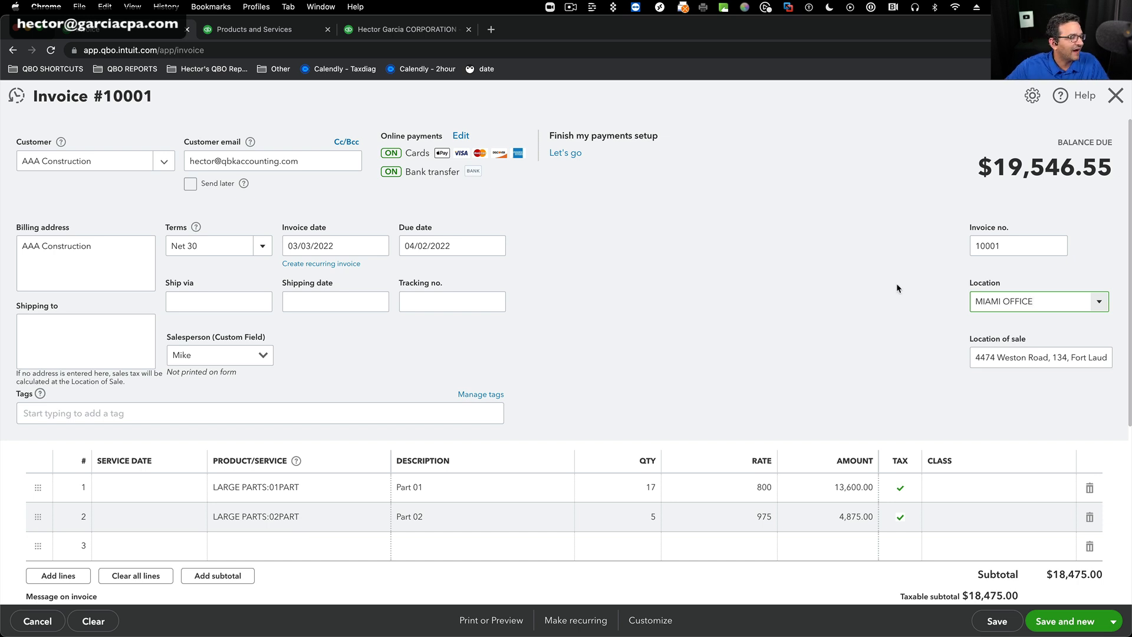
click(1009, 625)
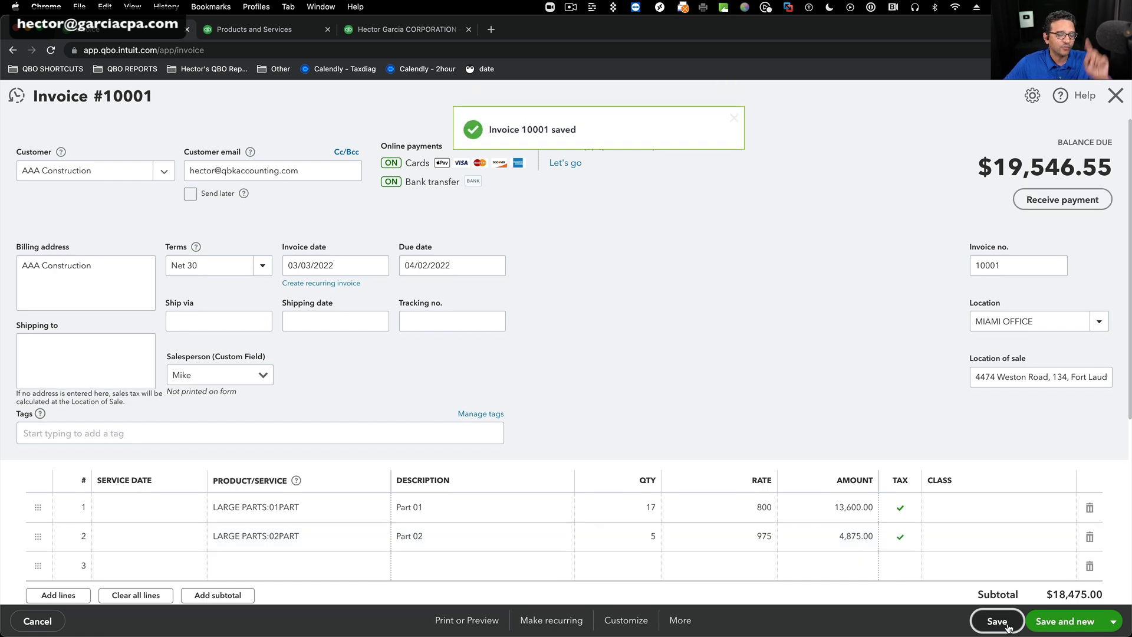
Start another invoice for AAA Construction and choose the second listed salesperson.
click(1064, 621)
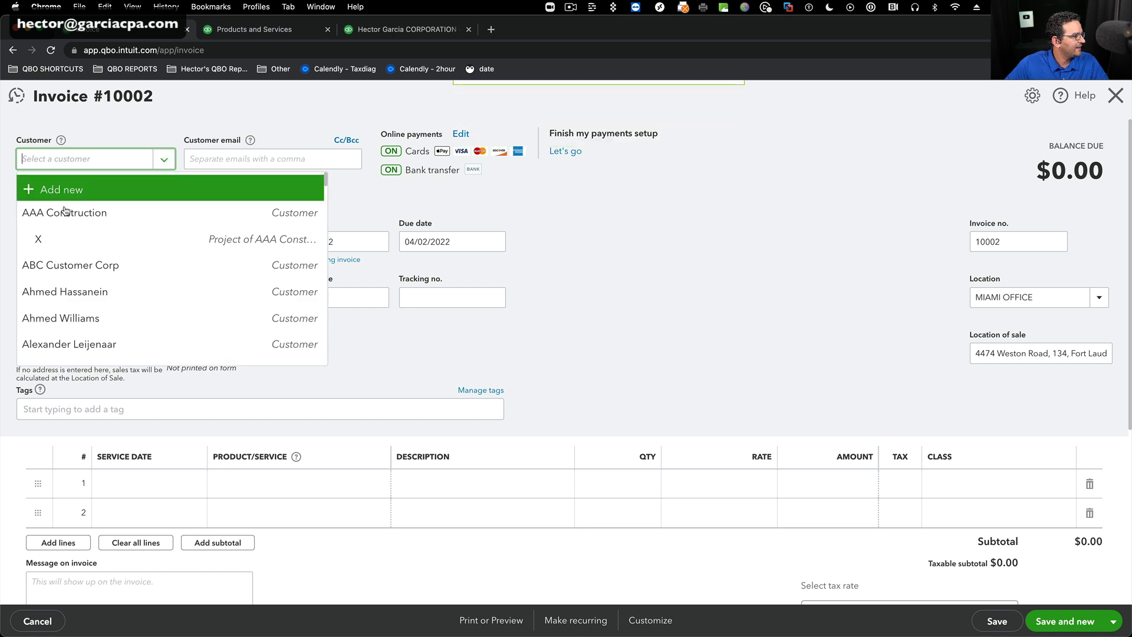
click(65, 212)
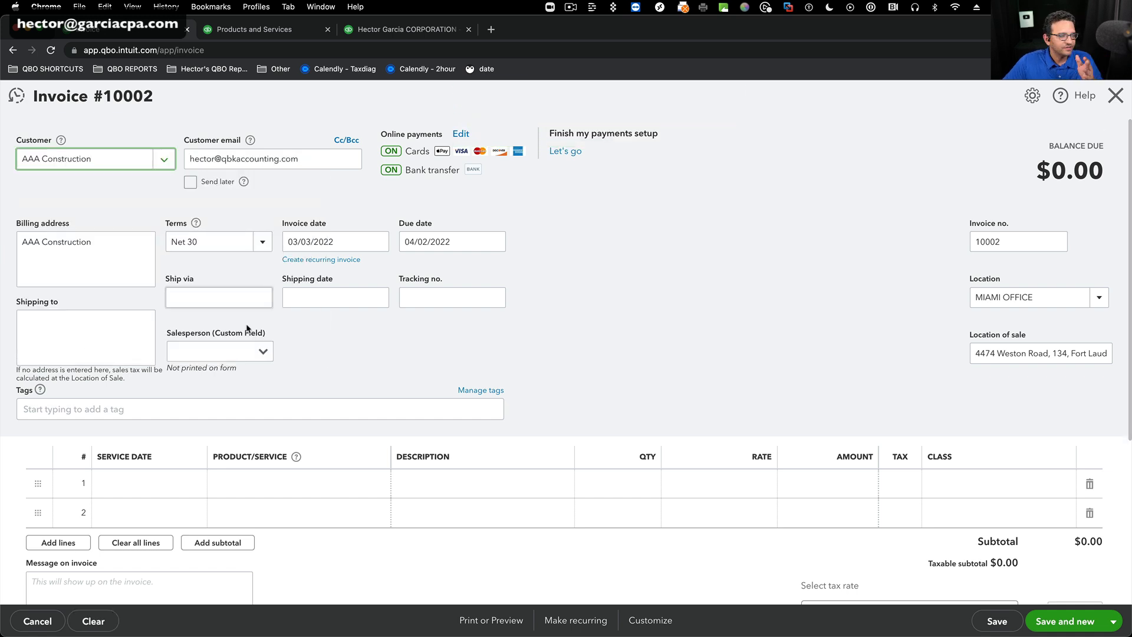
click(207, 352)
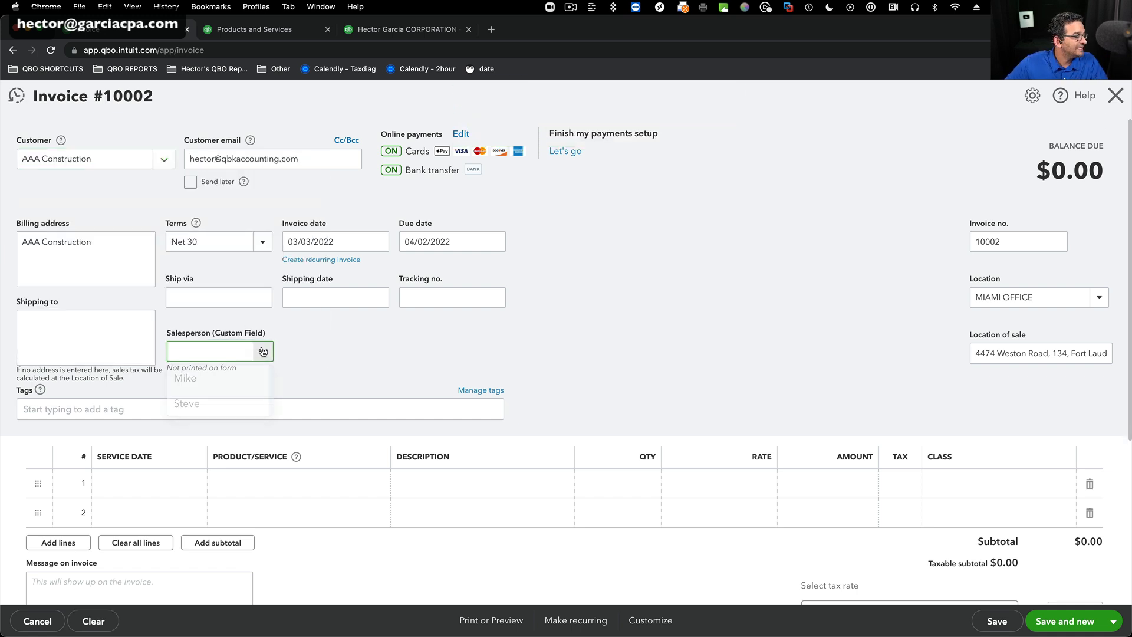
click(198, 399)
Add the products 03PART, 01PART and 02PART on the invoice's first three lines, in that order.
click(304, 483)
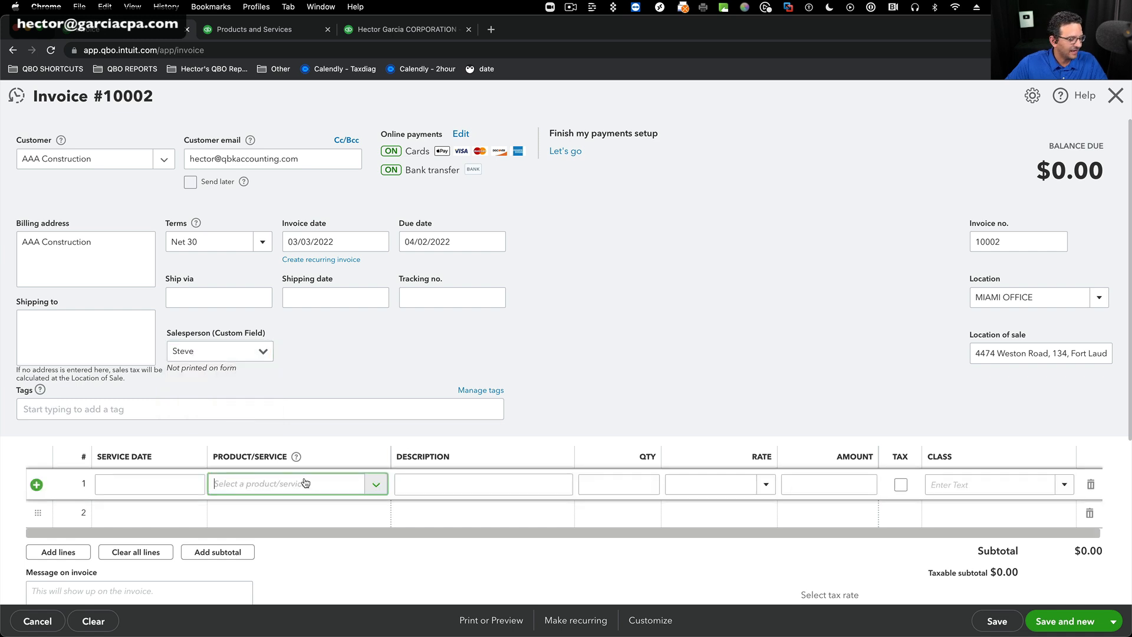
text(03)
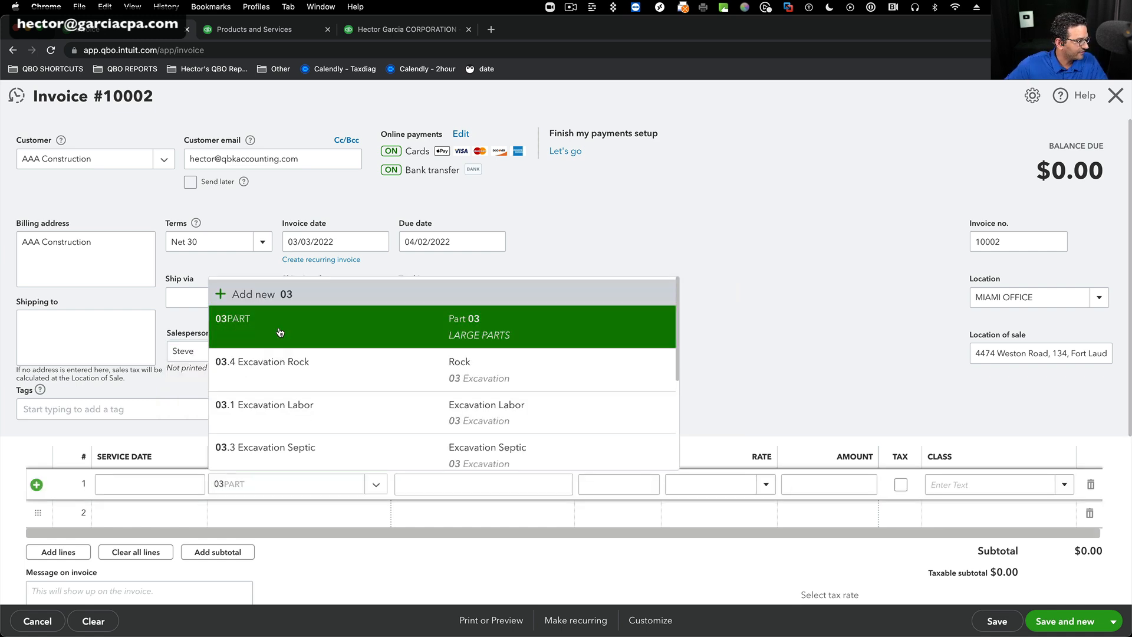
click(281, 332)
click(254, 521)
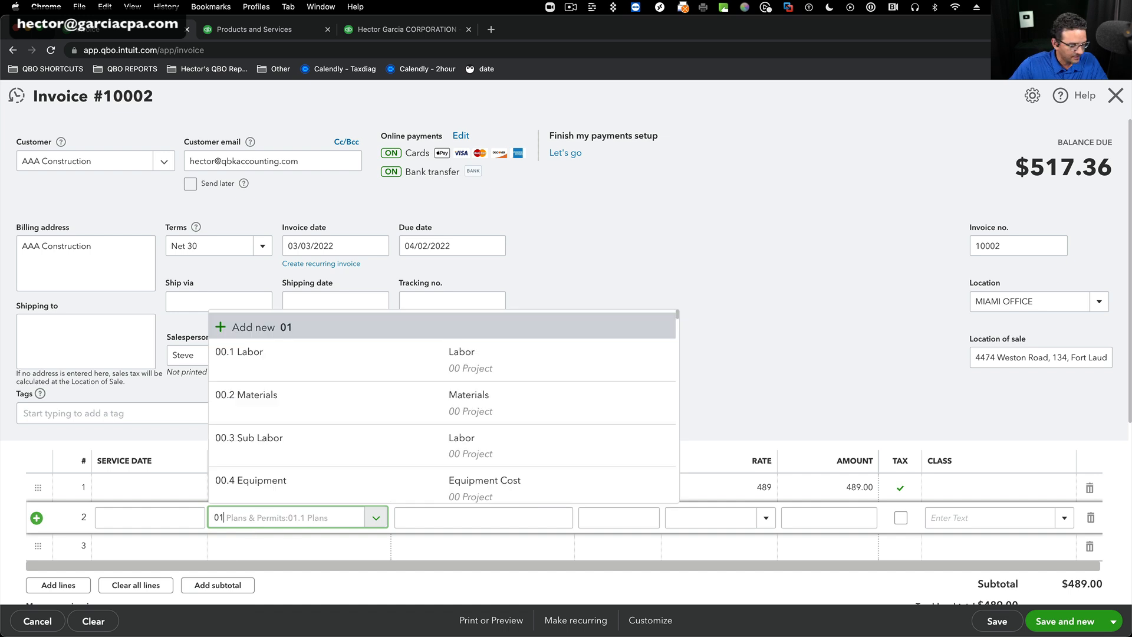
text(01)
click(257, 358)
click(277, 547)
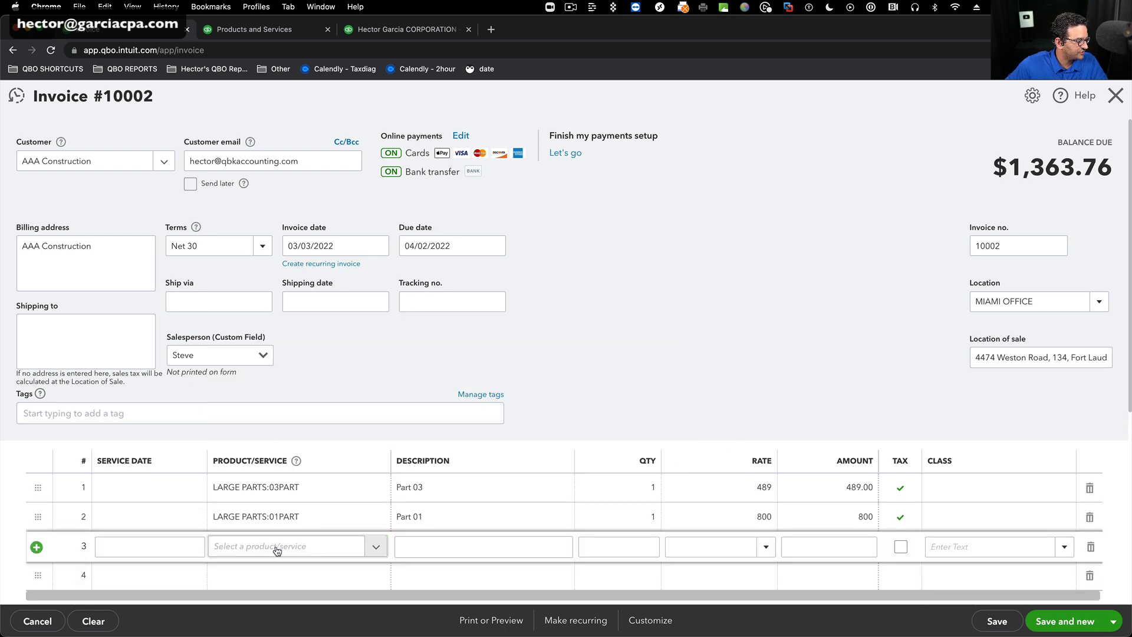
text(02)
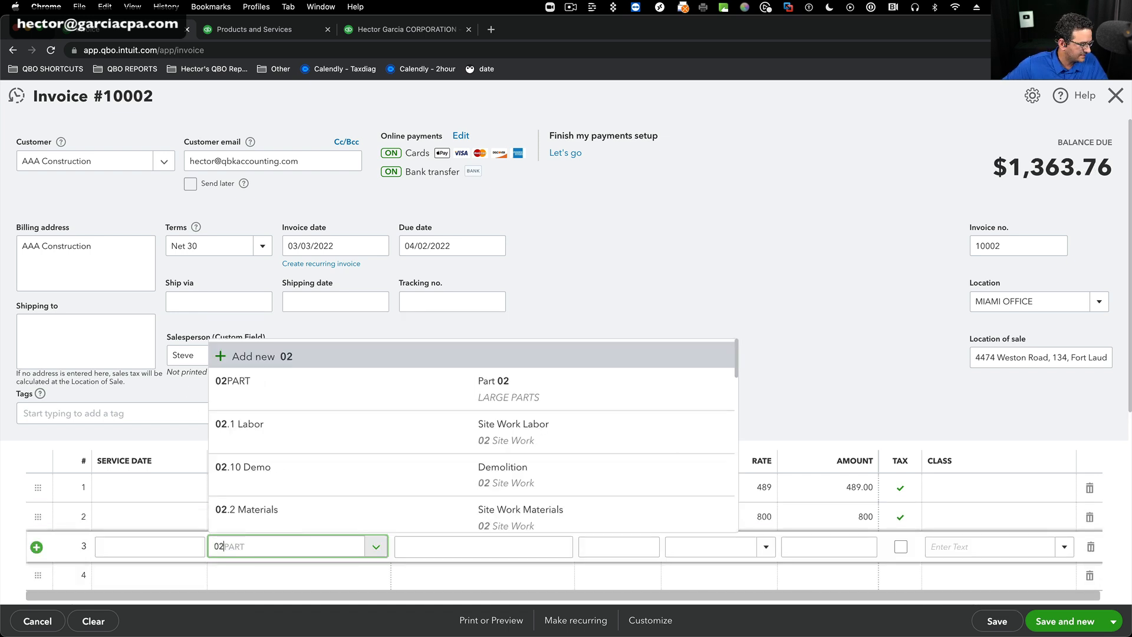
click(278, 398)
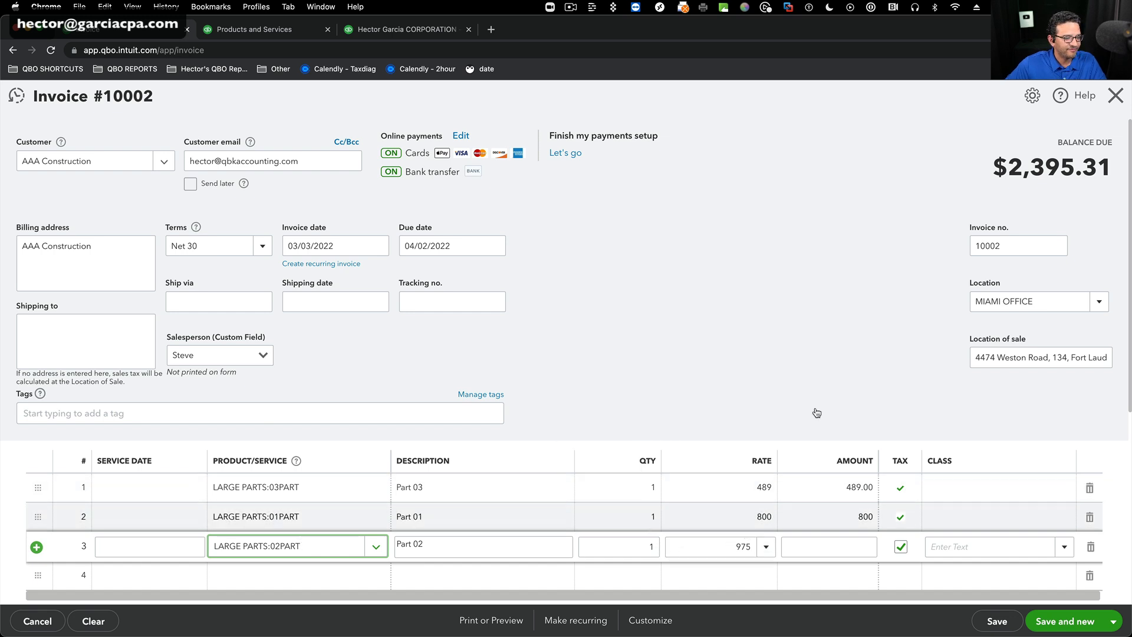
Choose MIAMI OFFICE as the location of the second AAA Construction invoice and save it.
click(1083, 295)
click(1002, 371)
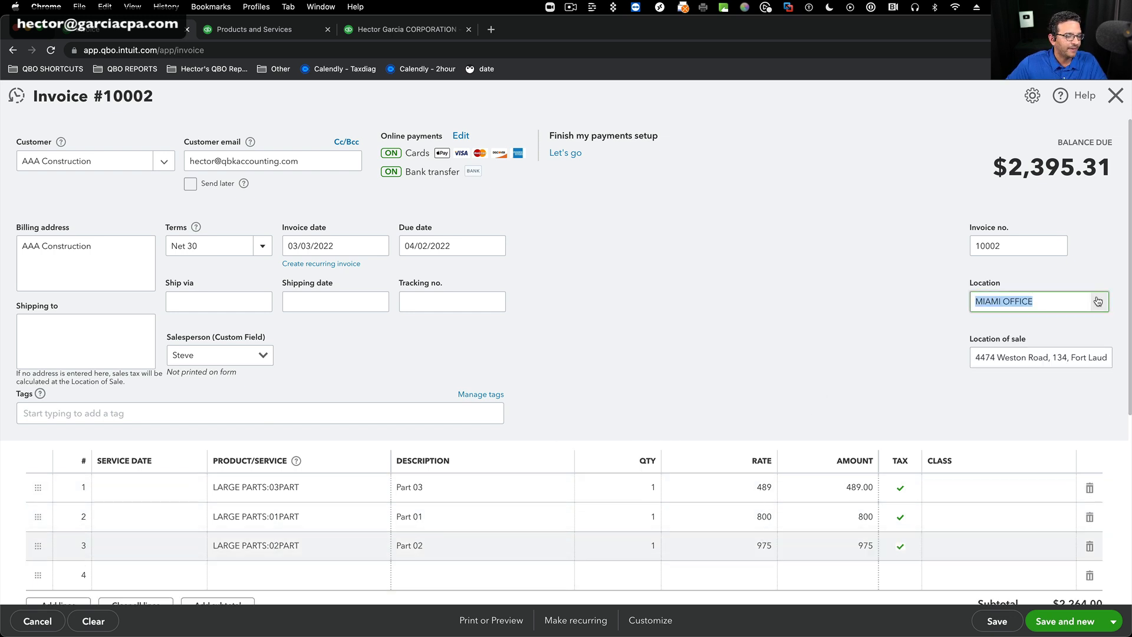
click(995, 622)
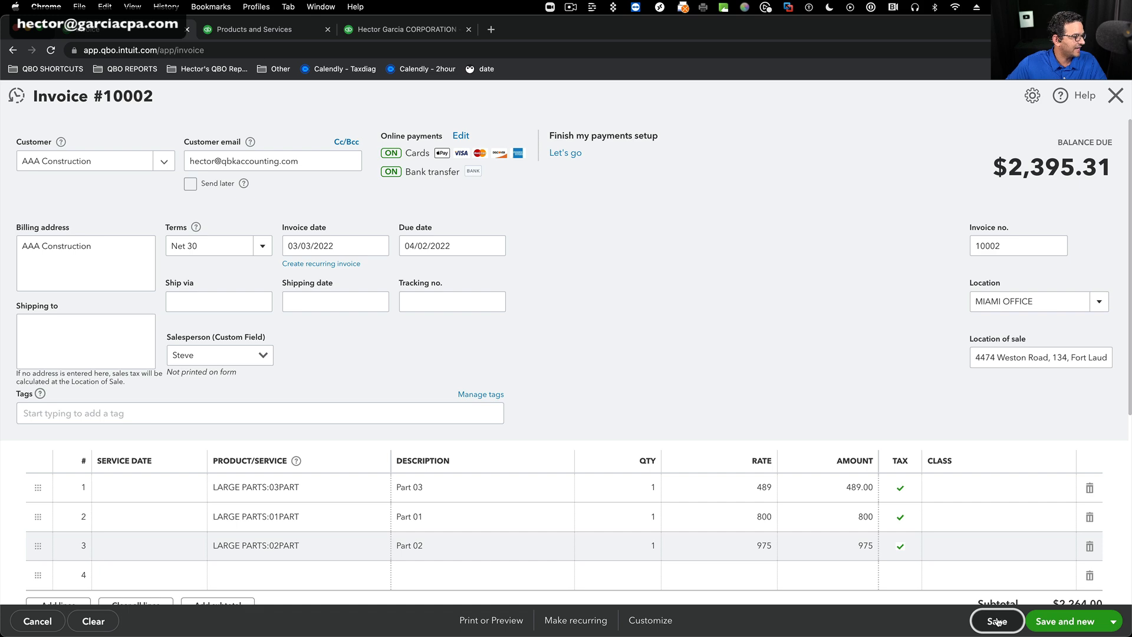
Start a new invoice for ABC Customer Corp and set the invoice date to 03/04/2022.
click(1065, 622)
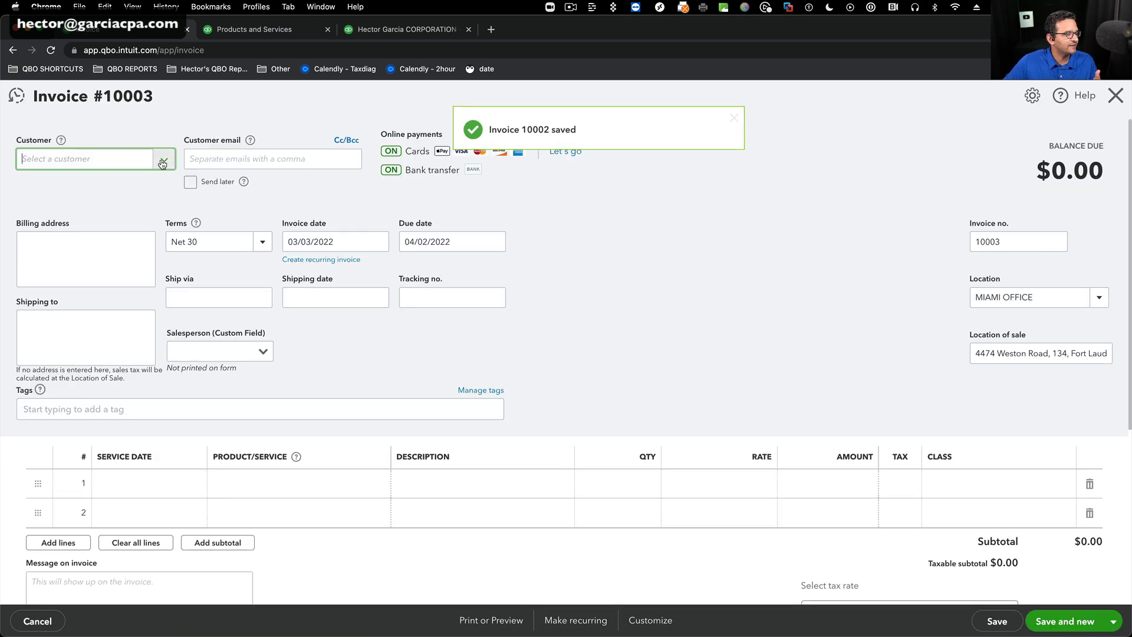
click(164, 160)
click(97, 266)
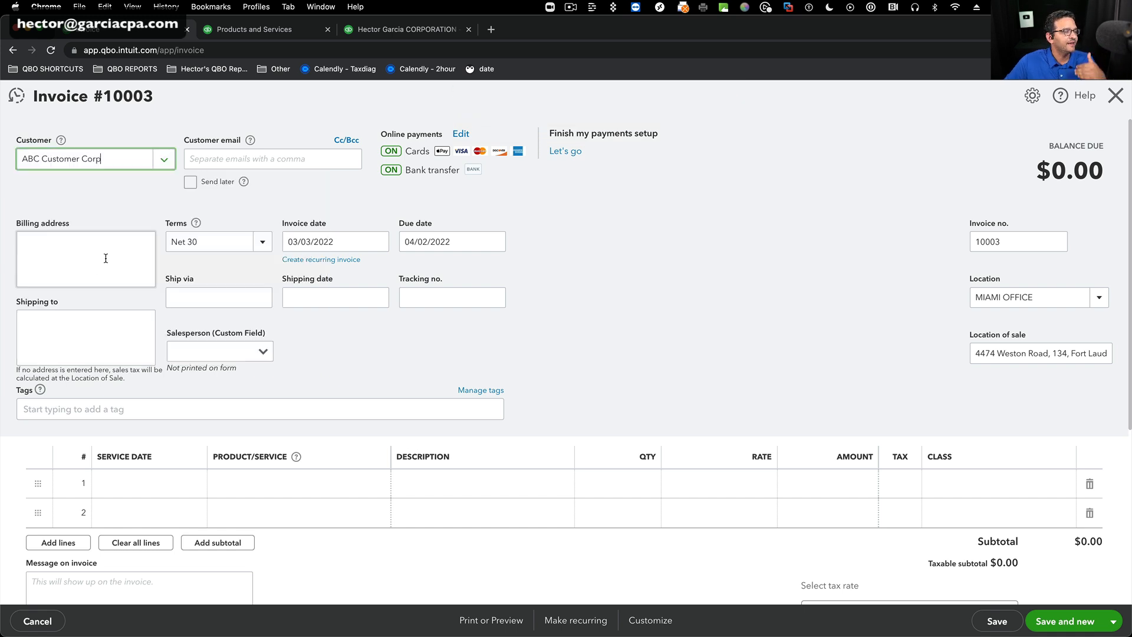
click(334, 240)
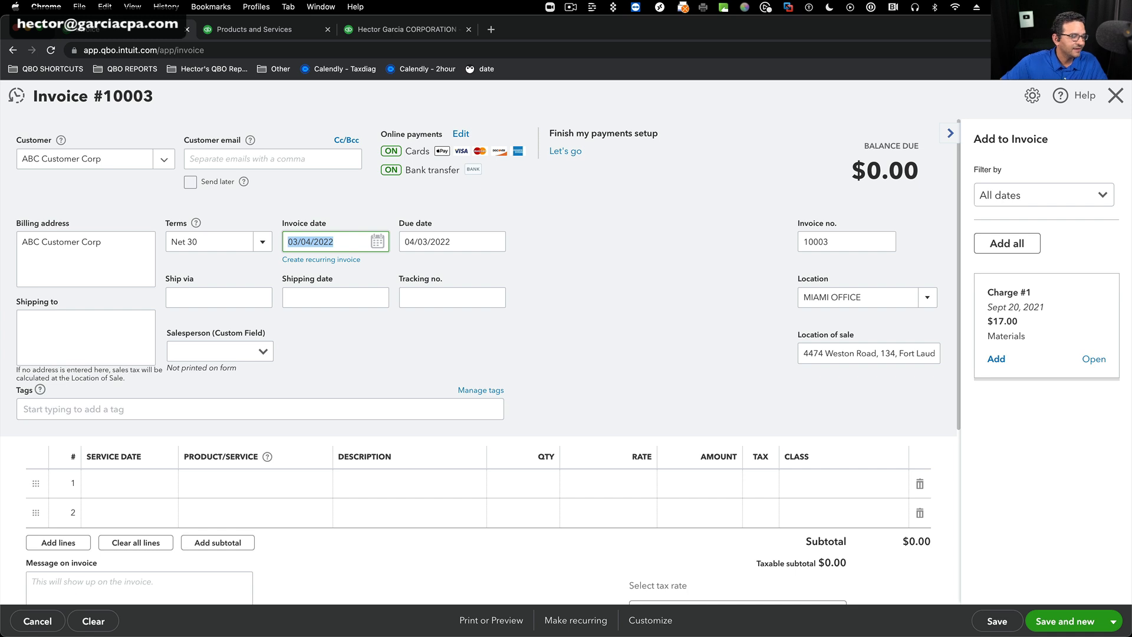
Add 01PART on the ABC Customer Corp invoice's first line and 02PART on the second line with quantity 2.
click(295, 475)
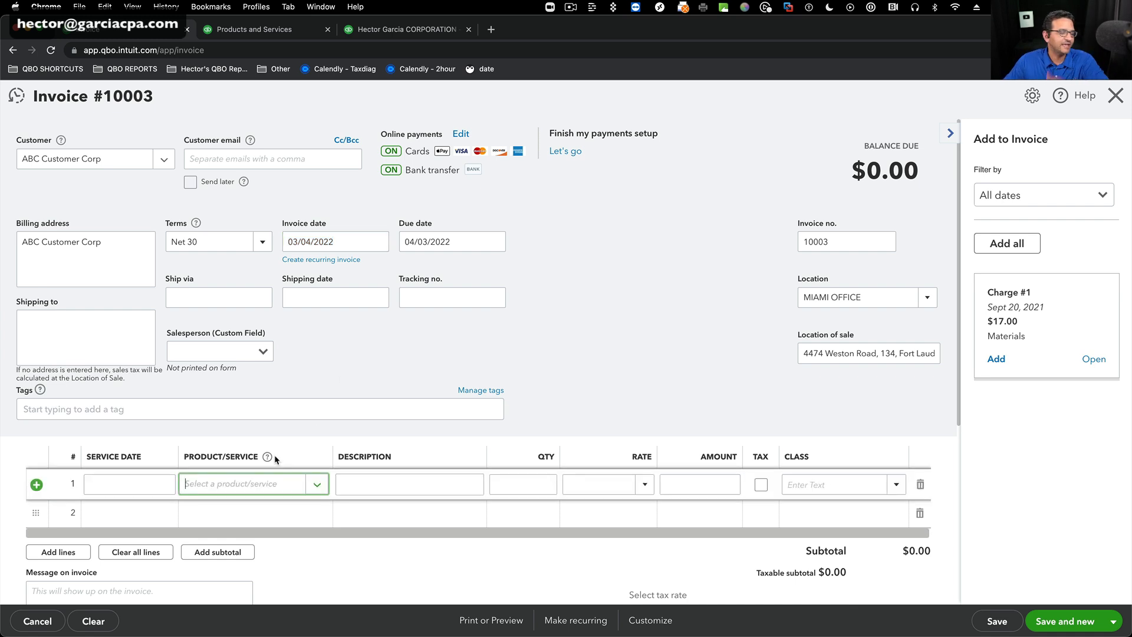
text(01)
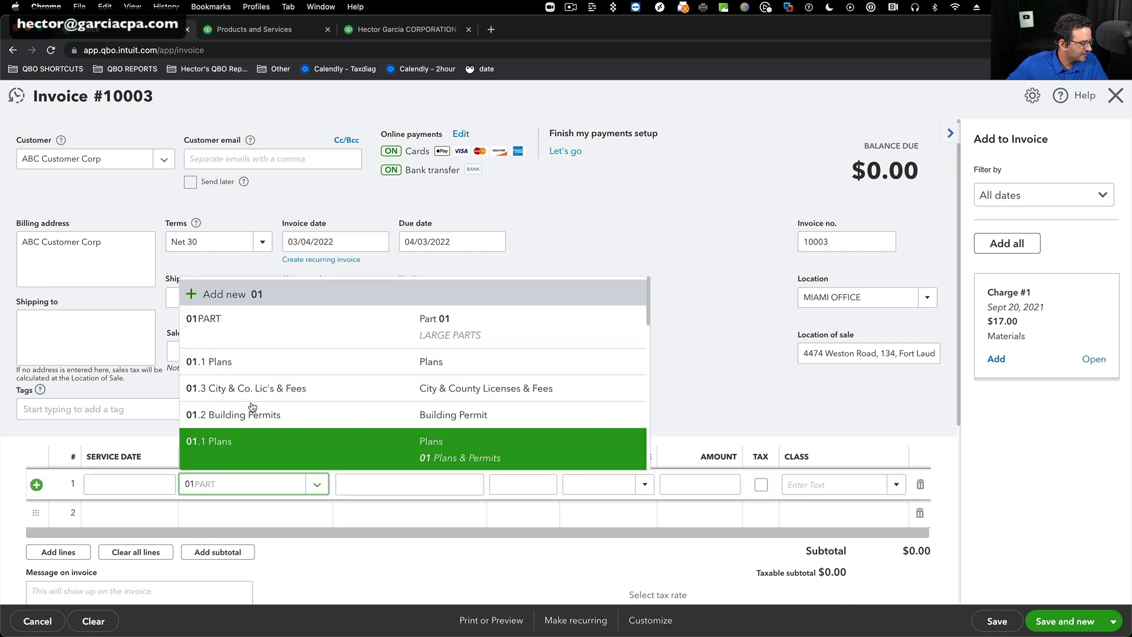
click(236, 328)
click(230, 514)
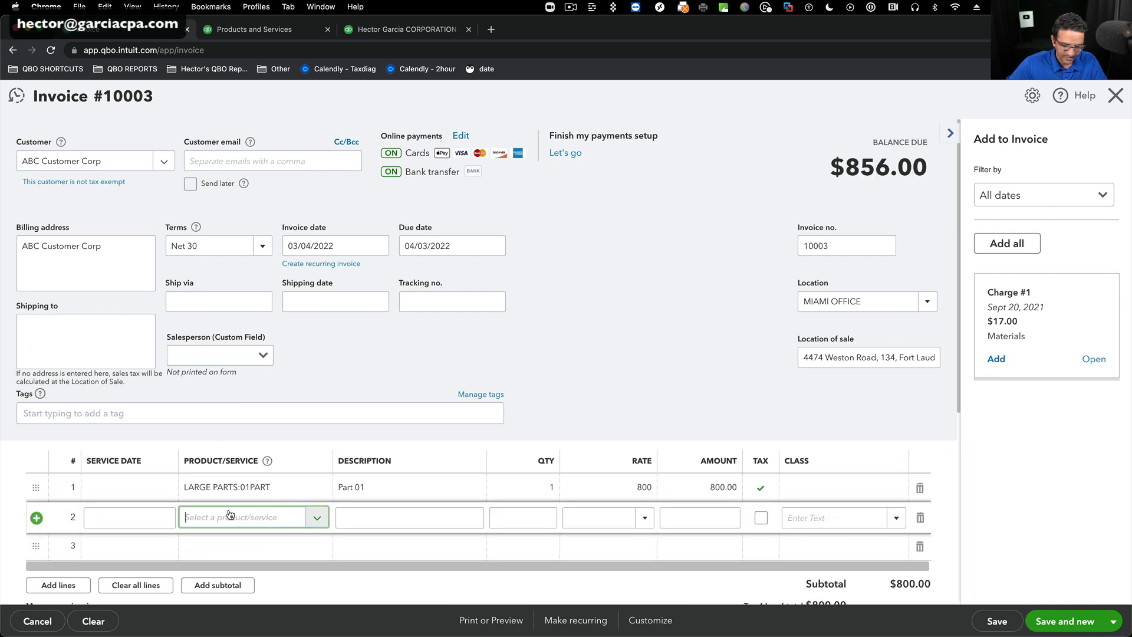
text(02)
click(649, 361)
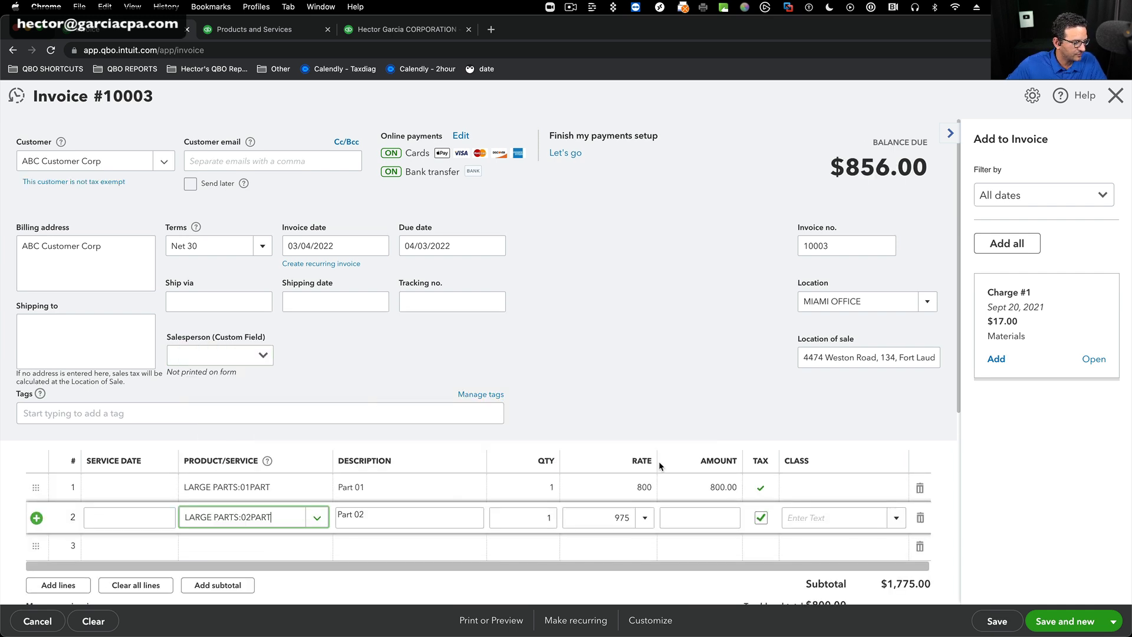
click(545, 517)
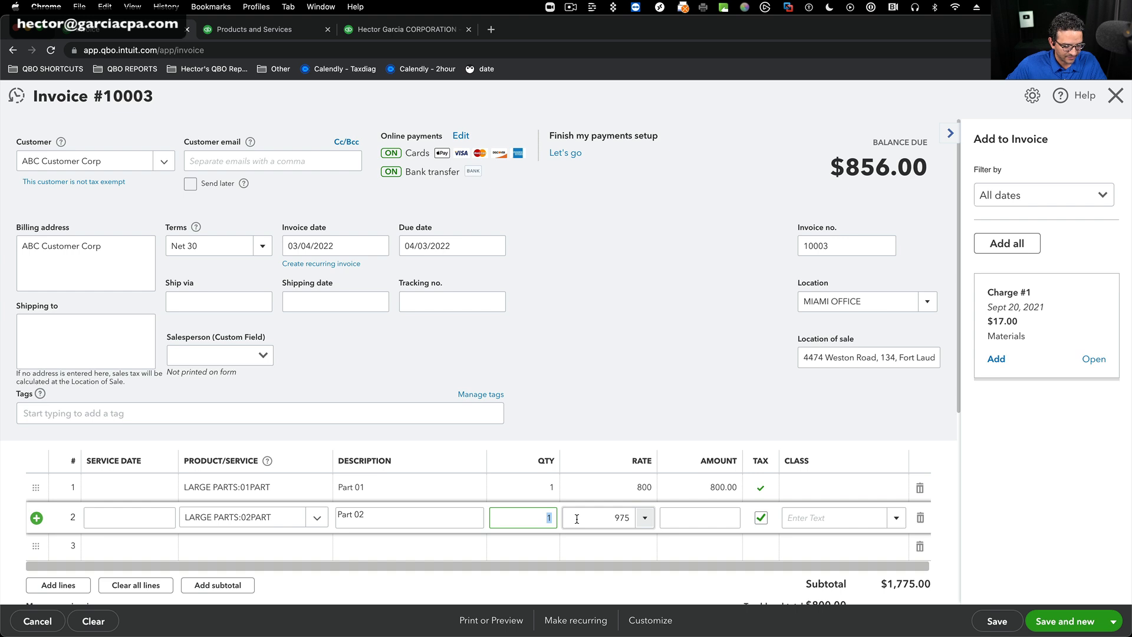
Set the ABC Customer Corp invoice's location to NY OFFICE, choose the first listed salesperson, and save it.
click(855, 302)
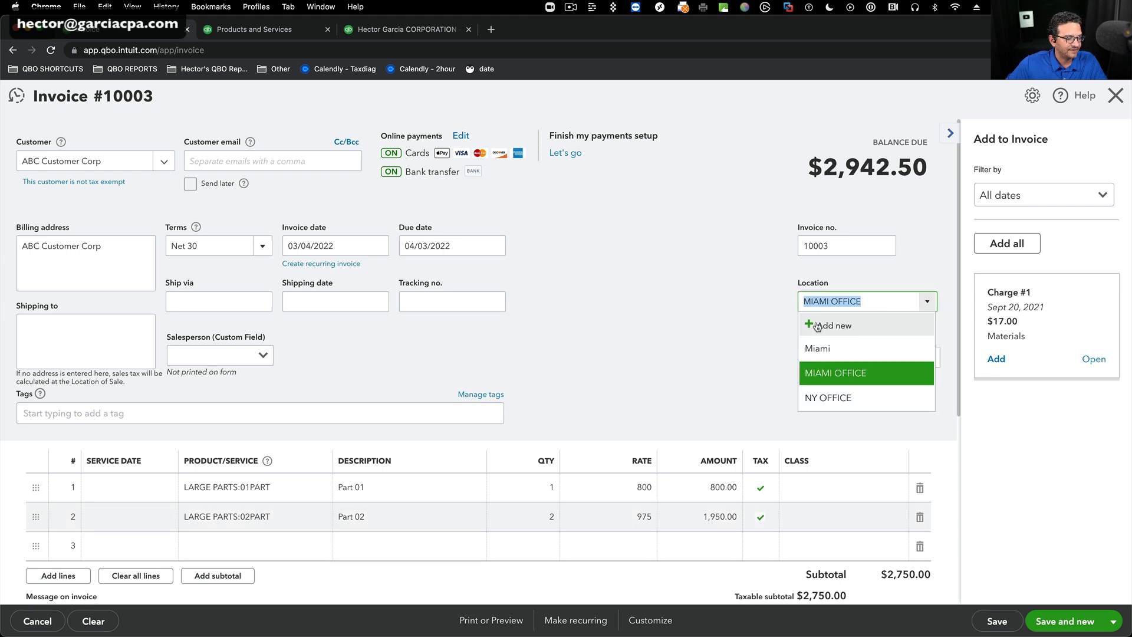
click(829, 403)
click(260, 356)
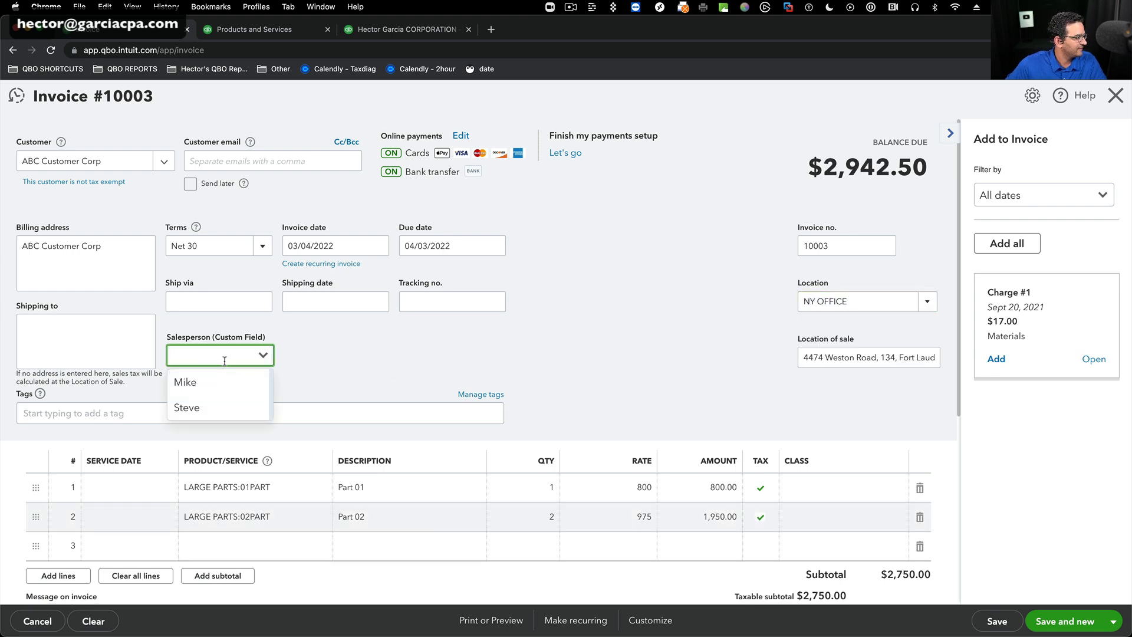
click(191, 383)
click(1002, 622)
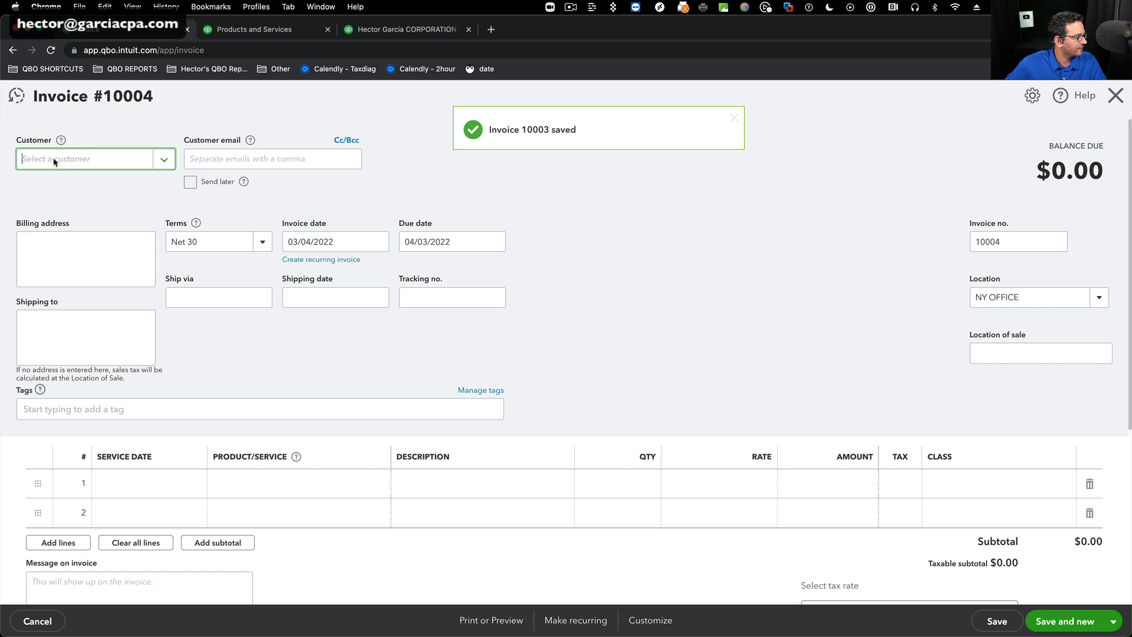
Fill in the new invoice for BBB Business Services LLC with 03PART on the first line, quantity 25.
text(bbb)
key(Down)
key(Return)
click(279, 483)
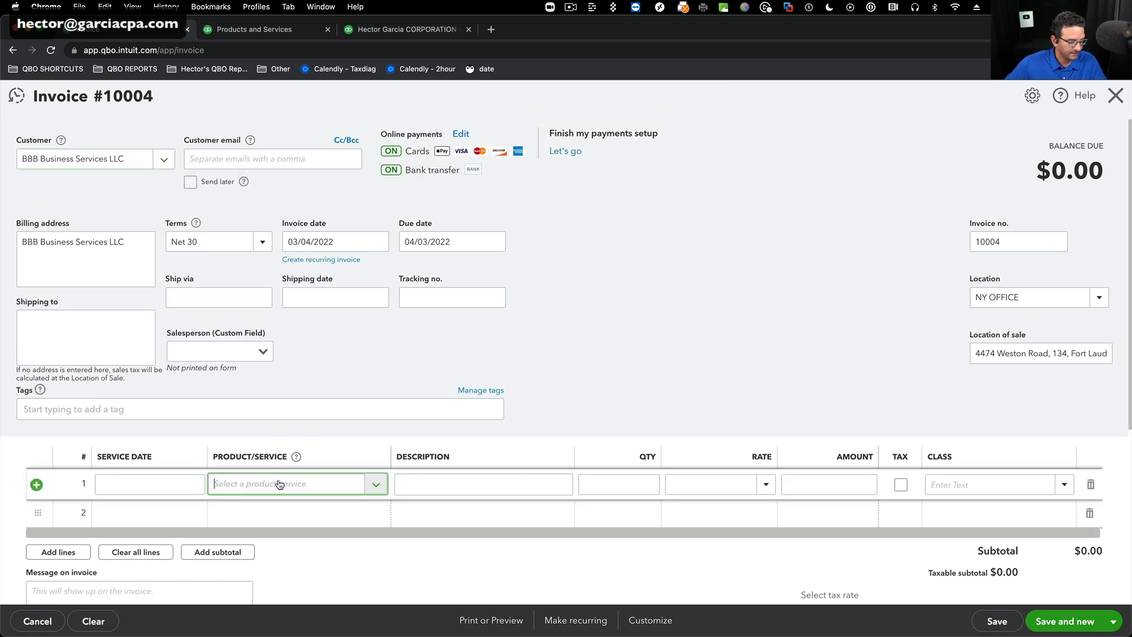
text(03)
click(231, 324)
click(657, 484)
key(Tab)
click(245, 514)
text(02)
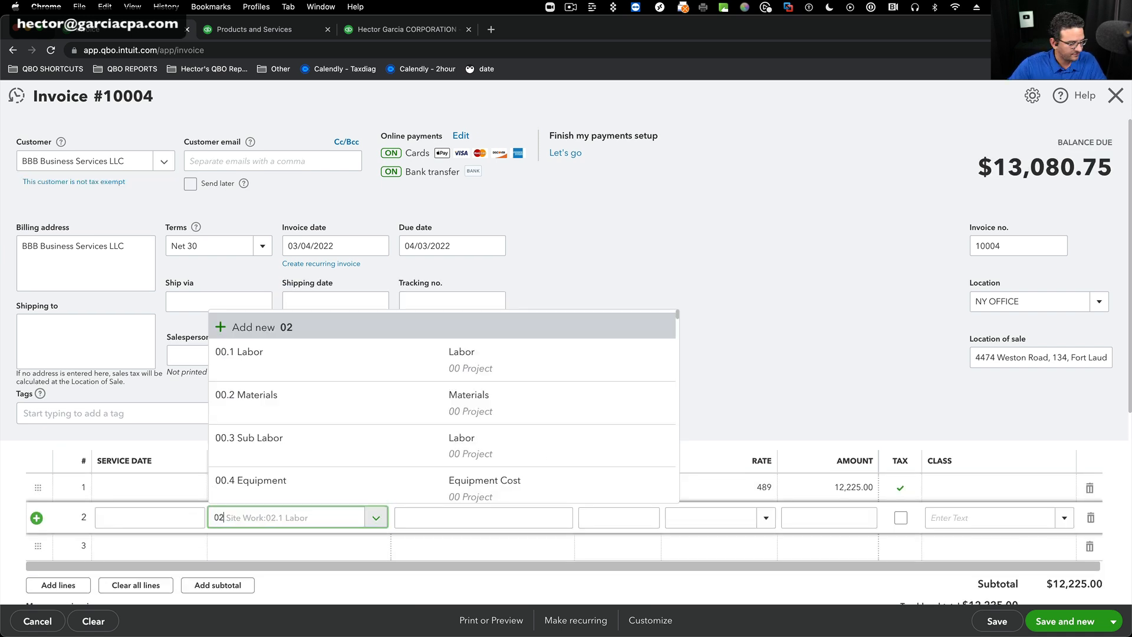
key(Tab)
click(615, 515)
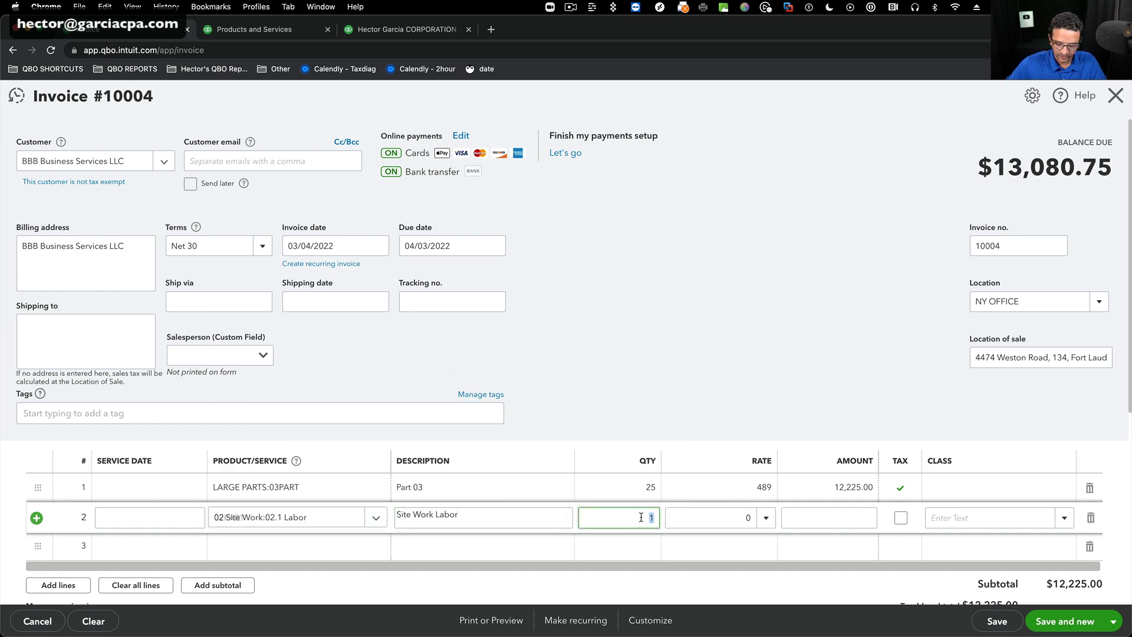
key(Tab)
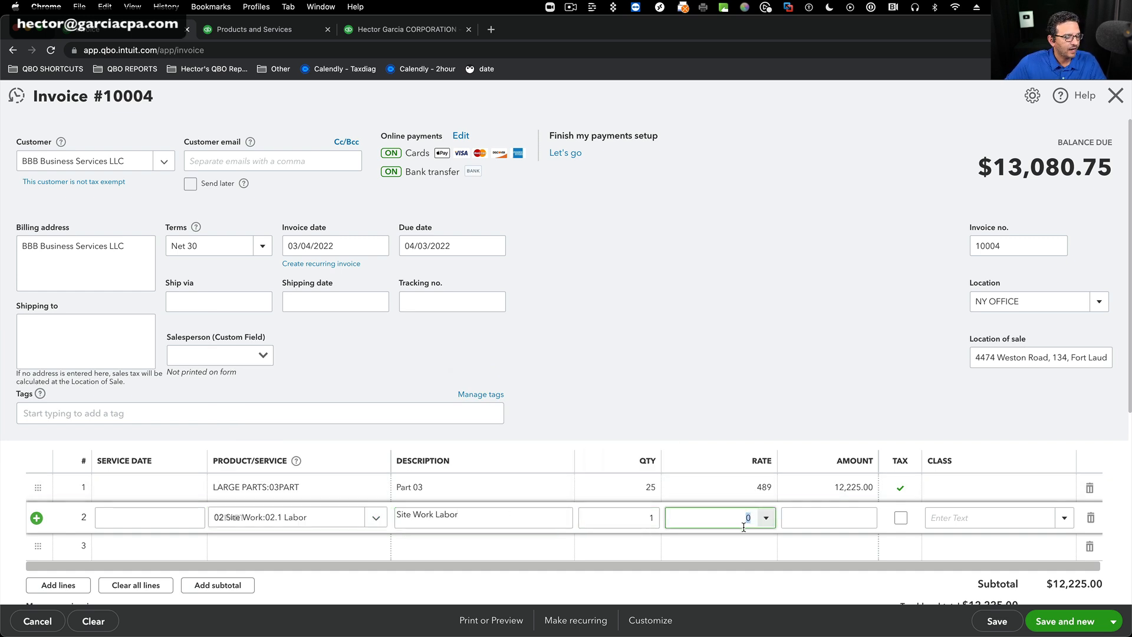
Set the second line of the BBB Business Services LLC invoice to 02PART with quantity 2.
click(375, 517)
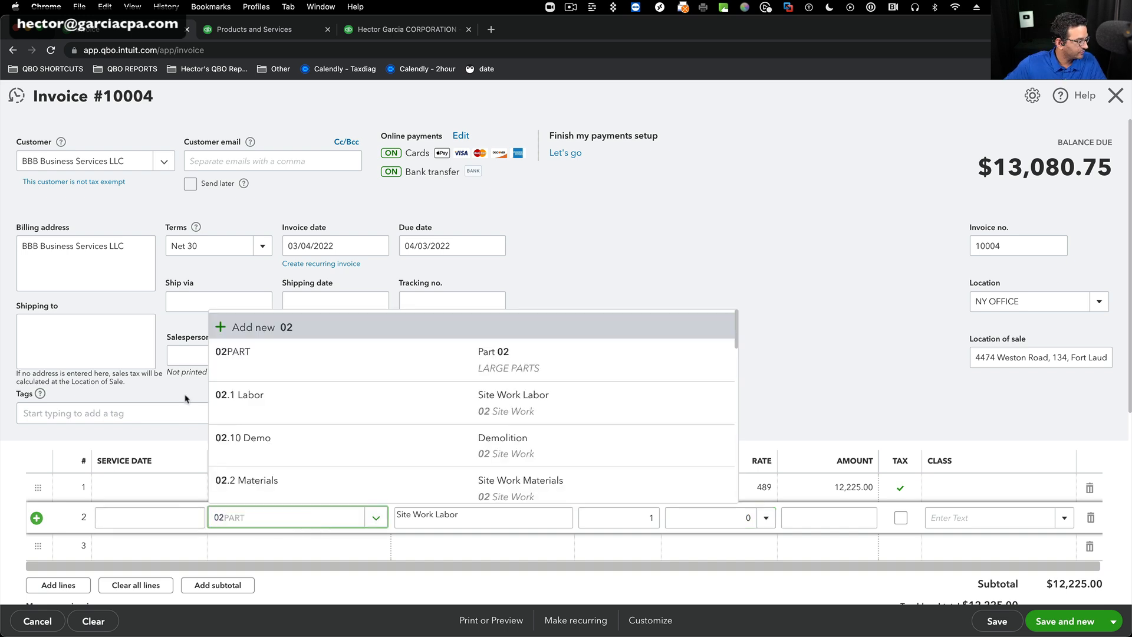
click(413, 360)
click(648, 519)
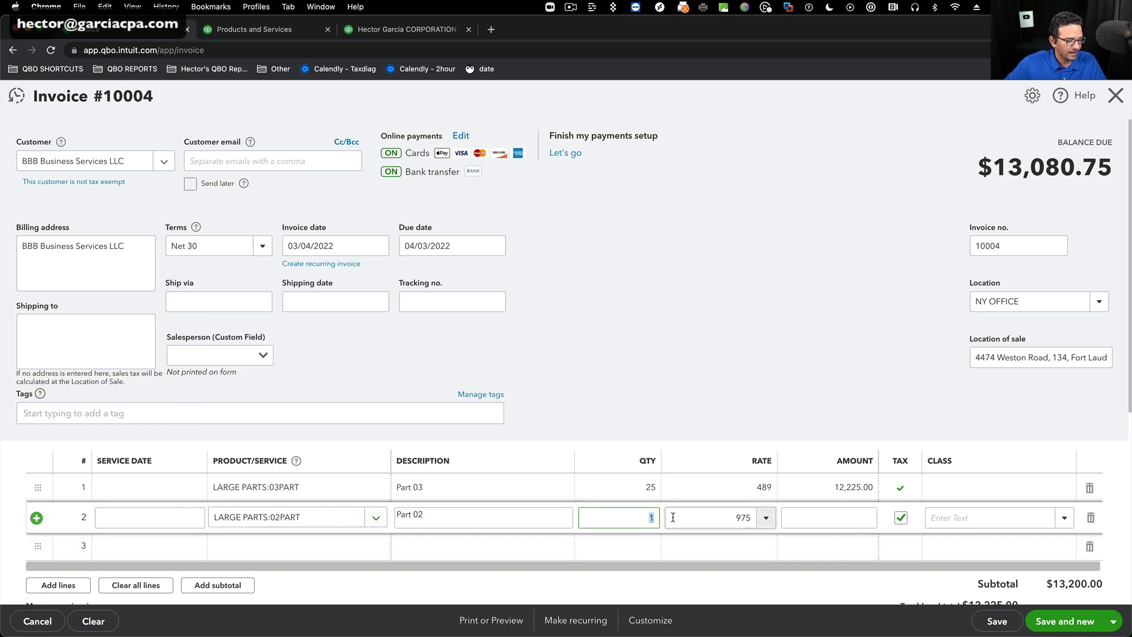
text(2)
key(Tab)
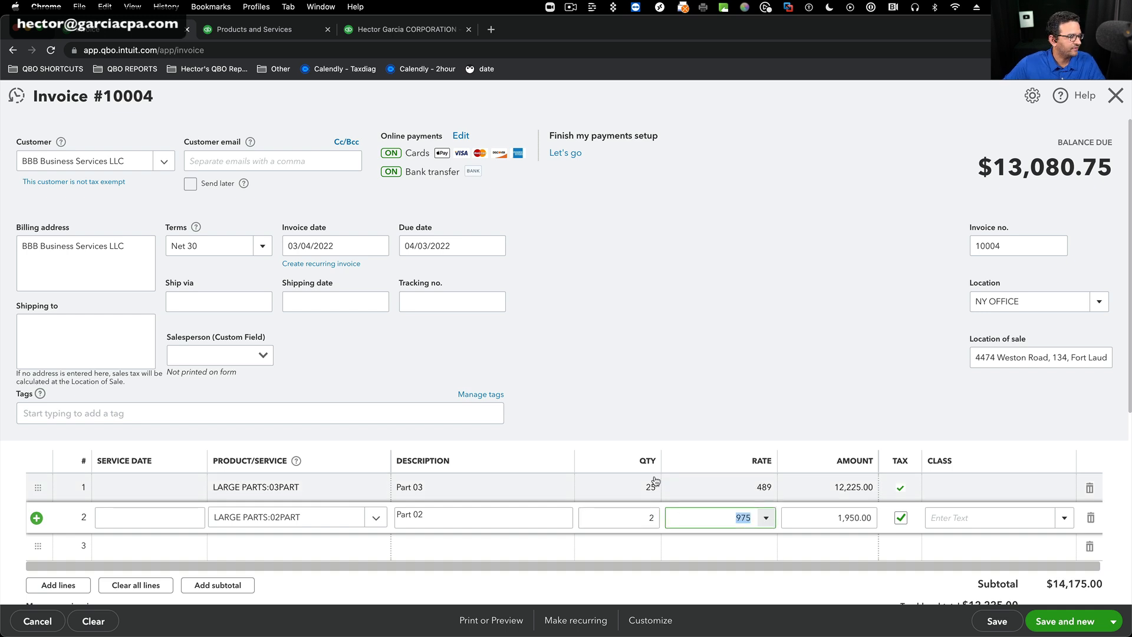
Choose the first listed salesperson for the BBB Business Services LLC invoice, then save and close it.
click(1047, 297)
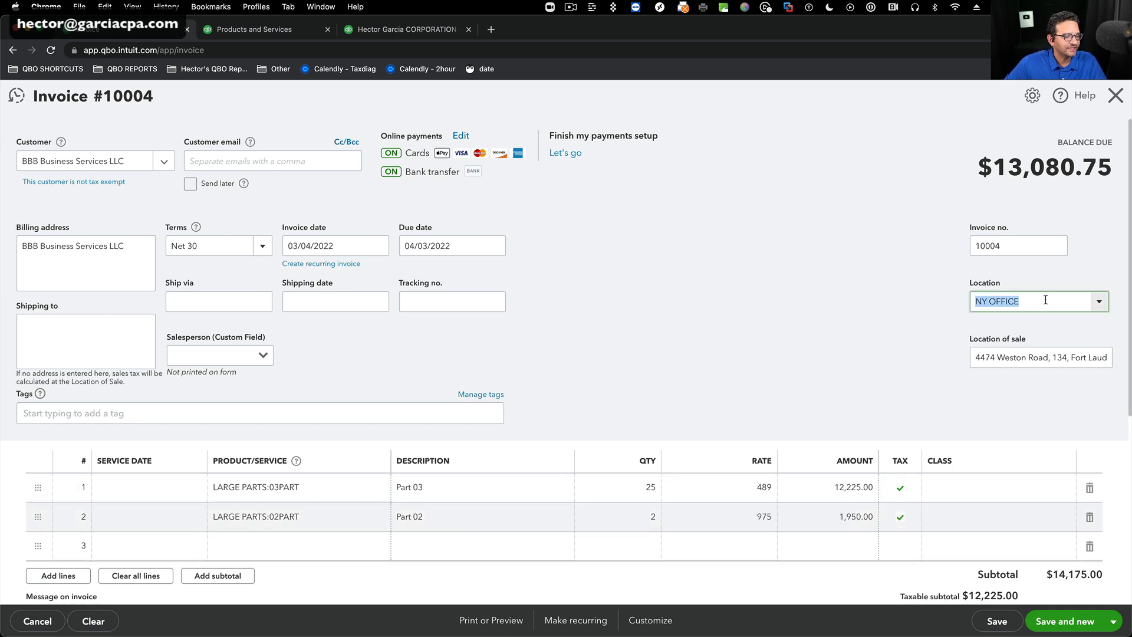
click(263, 355)
click(179, 384)
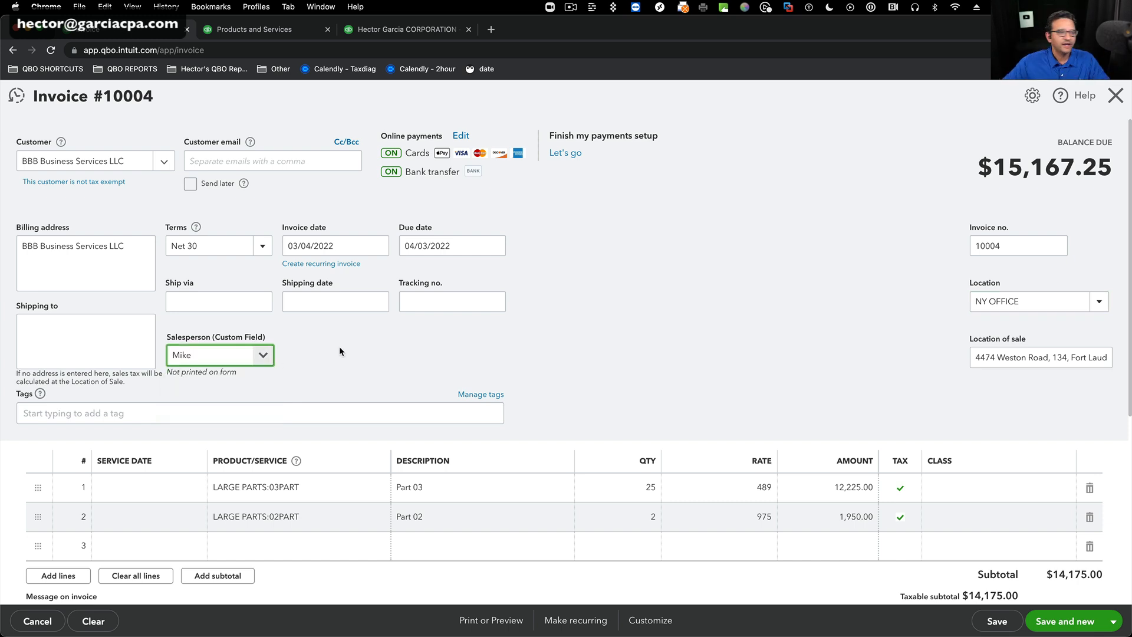
click(979, 626)
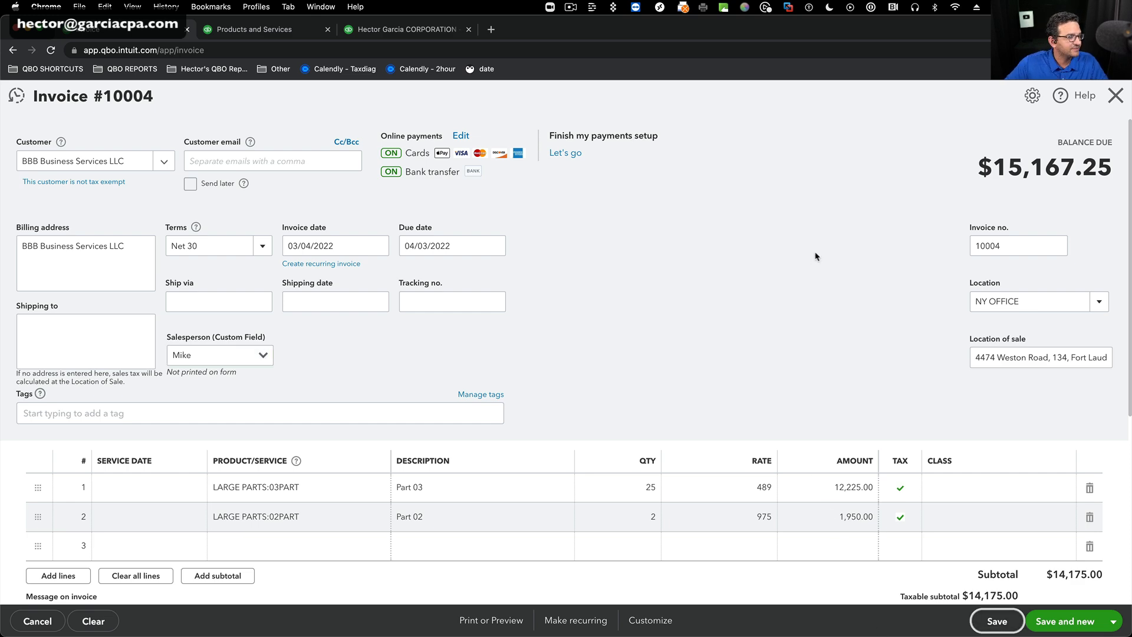
click(1113, 98)
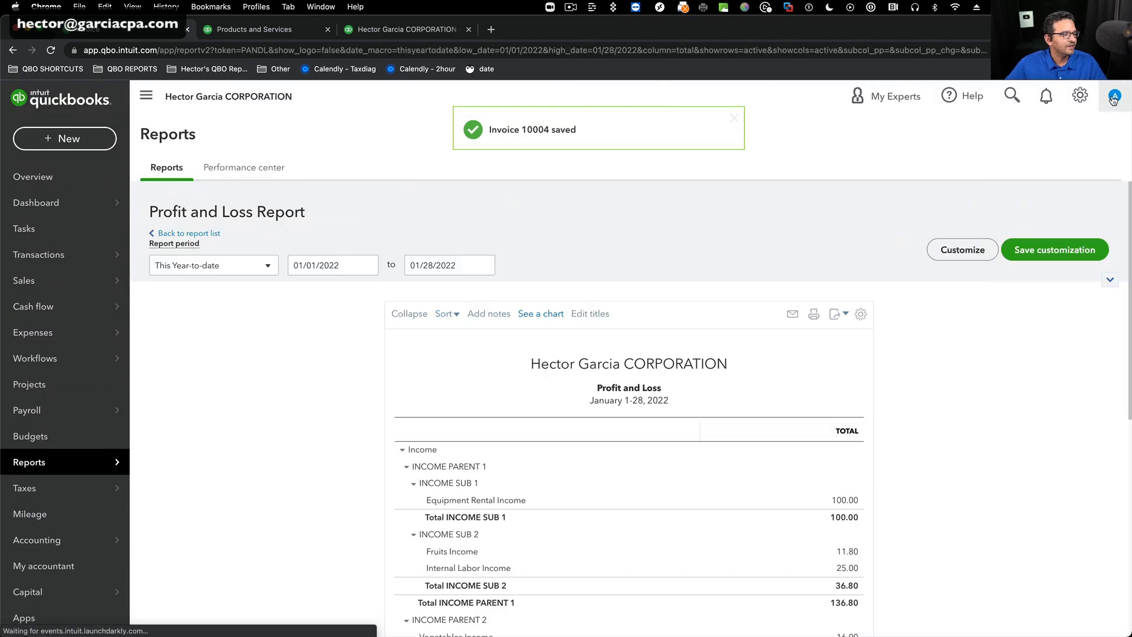
Run the Profit and Loss report for the period 03/01/2022 to 03/31/2022.
click(326, 270)
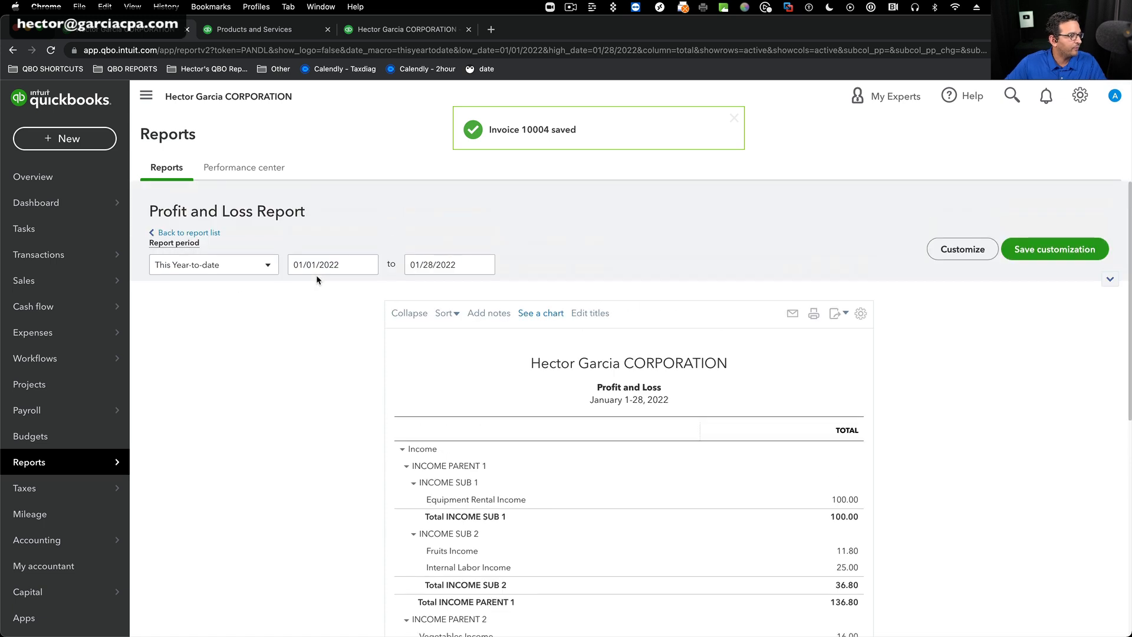
text(030)
key(Tab)
text(033)
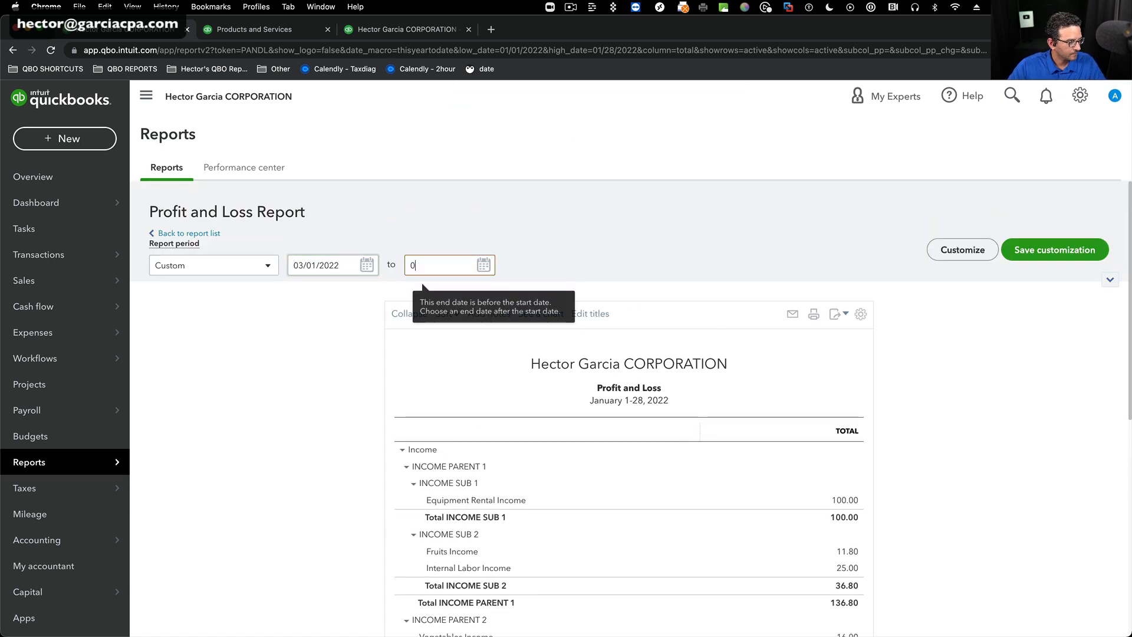
text(12022)
key(Return)
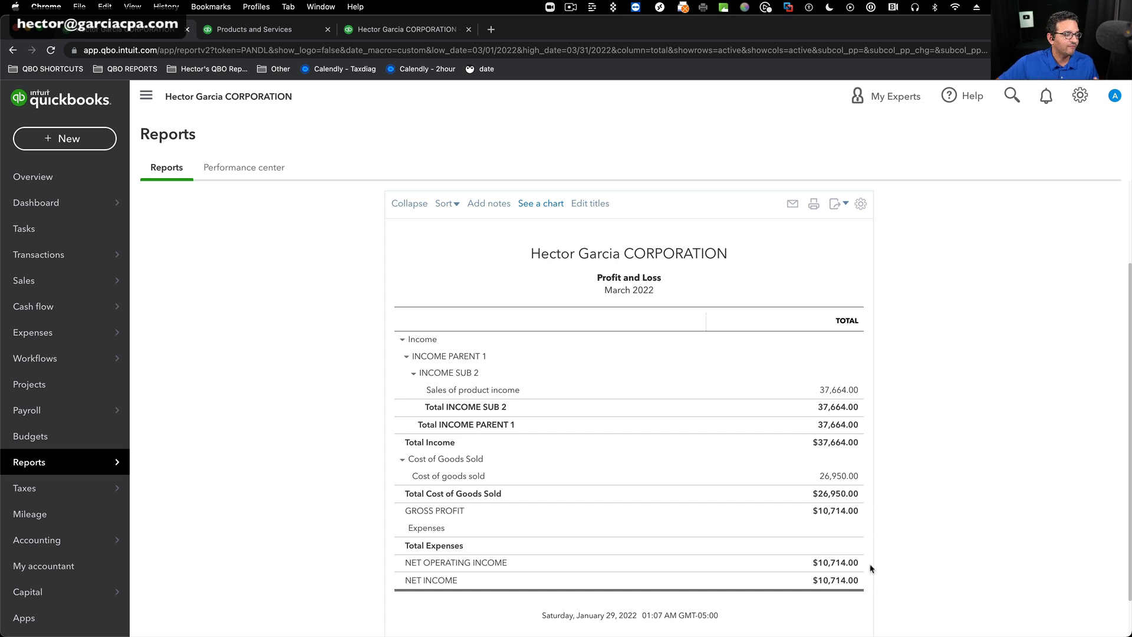
Display the Profit and Loss report's columns by Customers and run the report.
scroll(705, 462, up, 3)
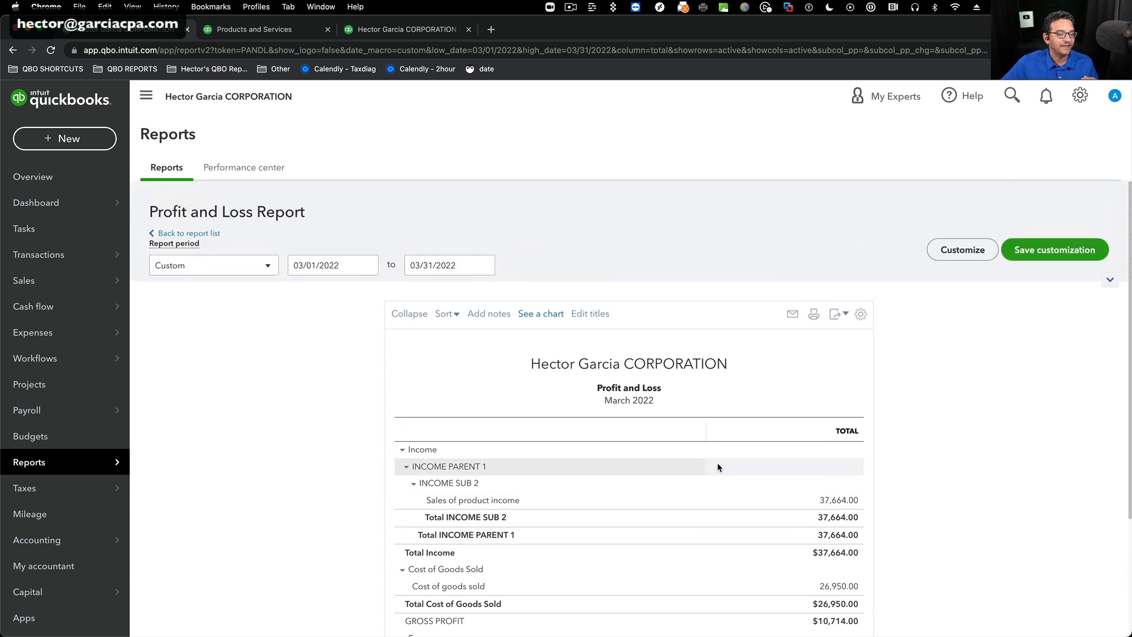
scroll(715, 465, down, 1)
scroll(711, 468, up, 1)
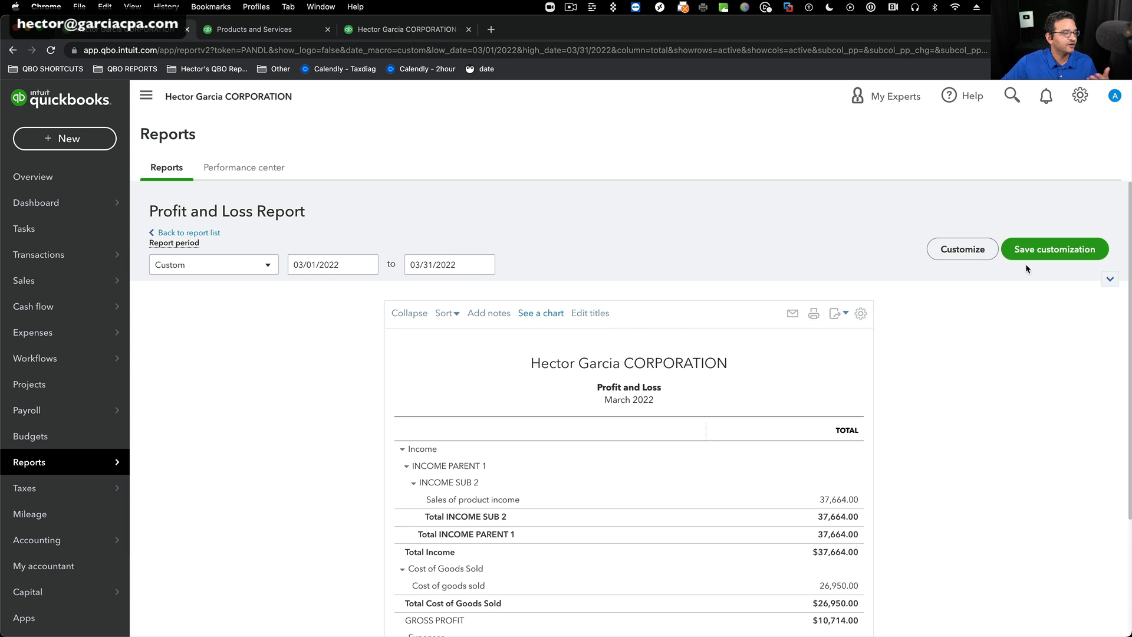
click(1109, 279)
click(170, 320)
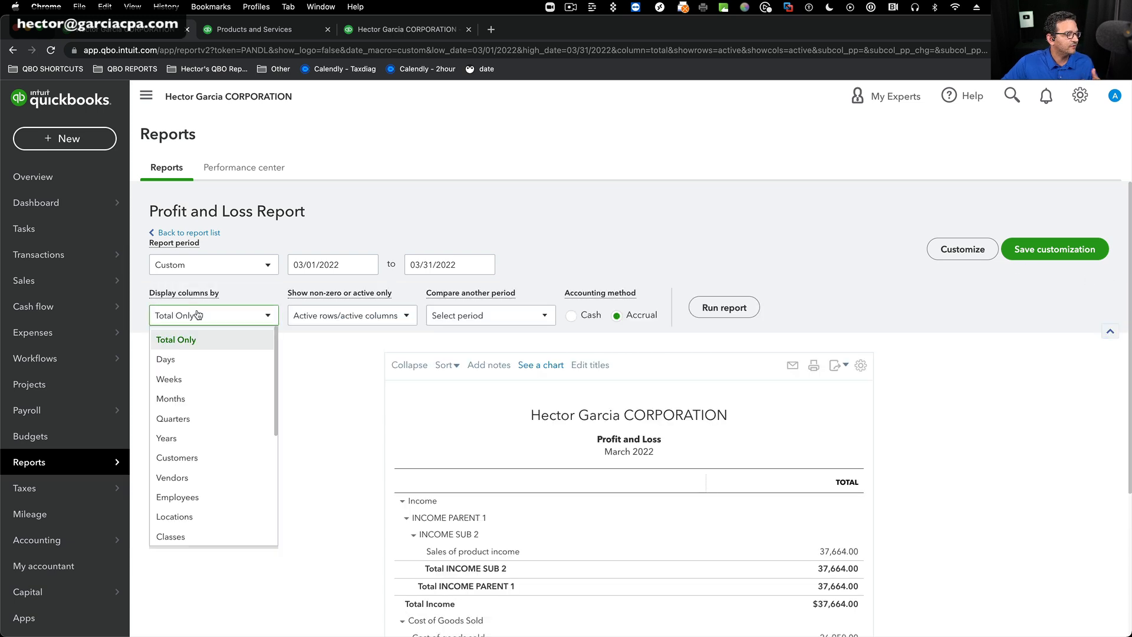
click(177, 458)
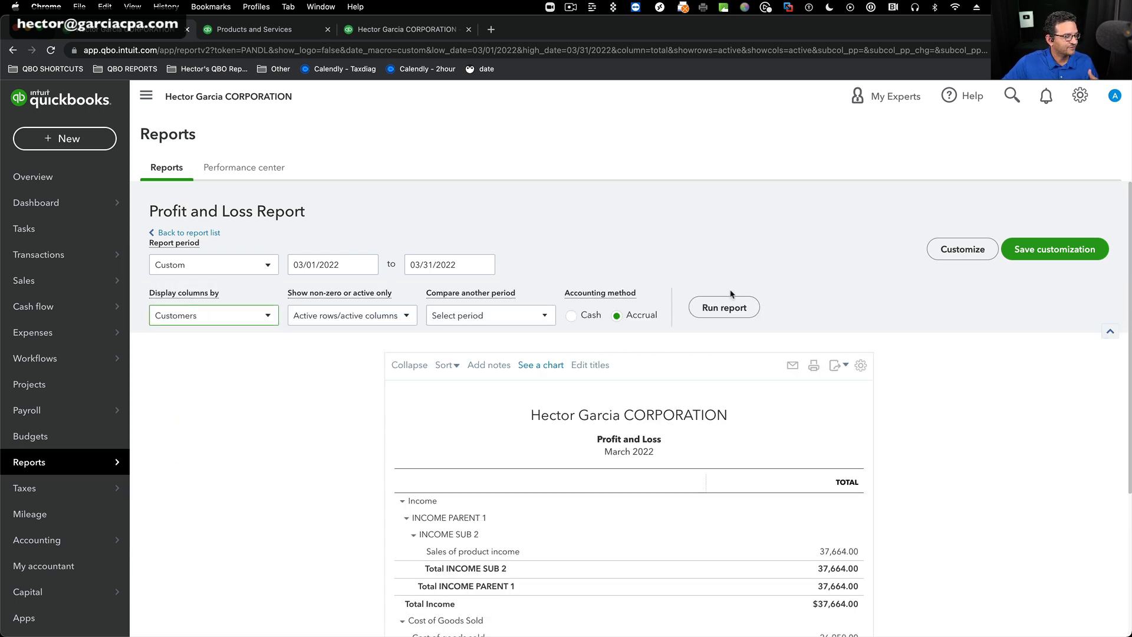
click(724, 307)
View the transactions behind AAA Construction's sales of product income and return to the Profit and Loss report.
scroll(979, 447, down, 2)
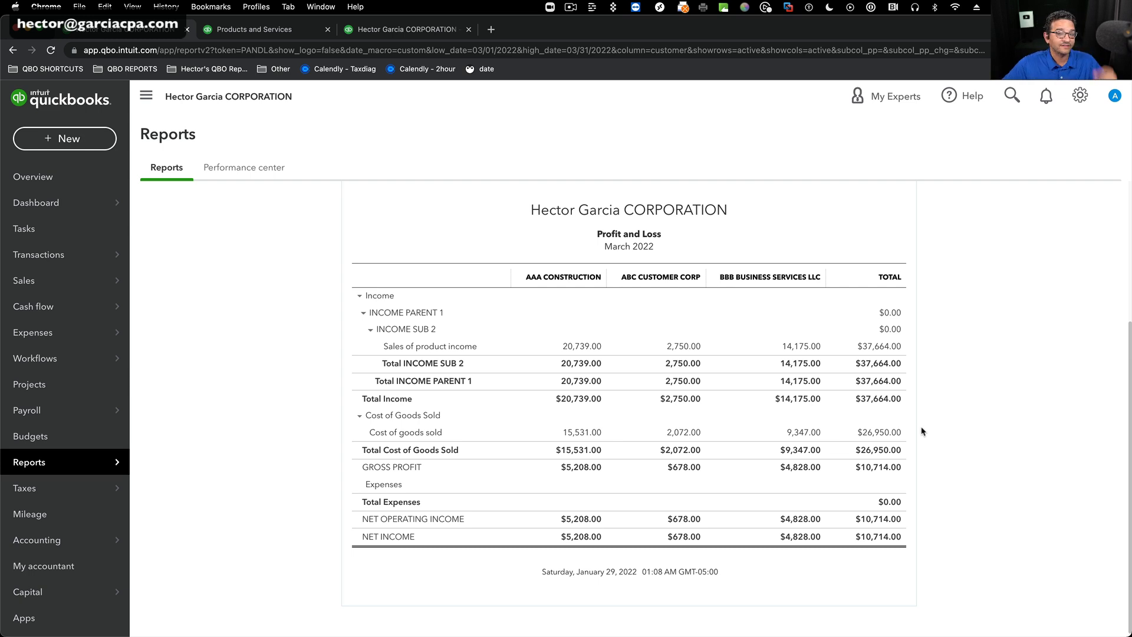
click(572, 350)
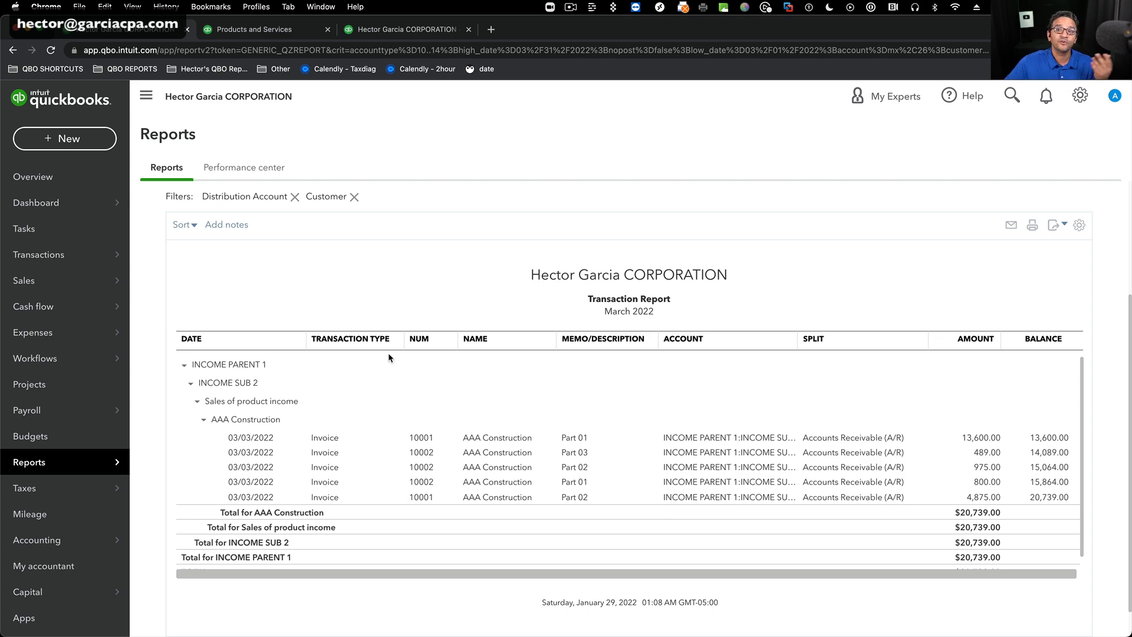
click(198, 236)
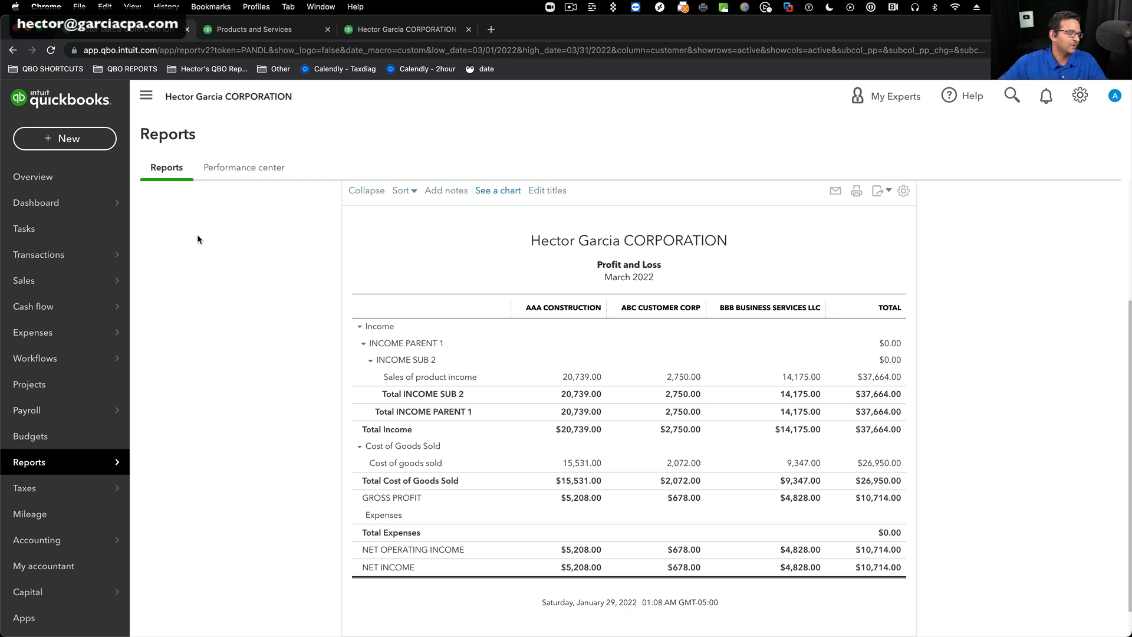
scroll(442, 265, up, 2)
scroll(649, 372, down, 3)
Reopen AAA Construction's product sales transactions, open the first listed Part 01 invoice, and examine its product lines, sales tax and total.
click(582, 342)
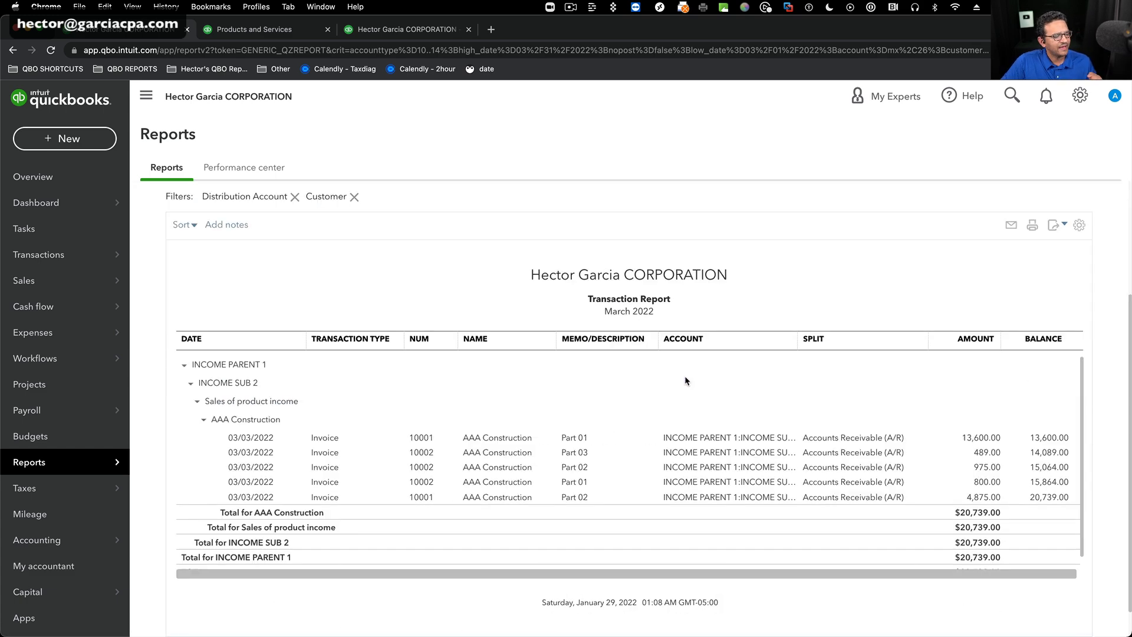
click(511, 439)
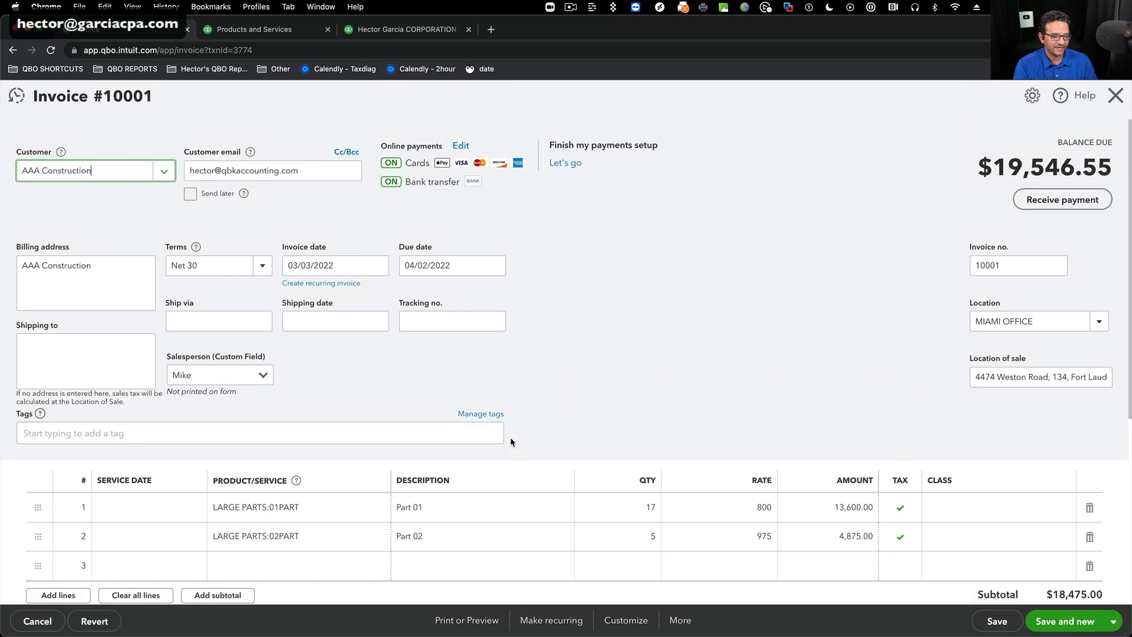
scroll(510, 442, down, 5)
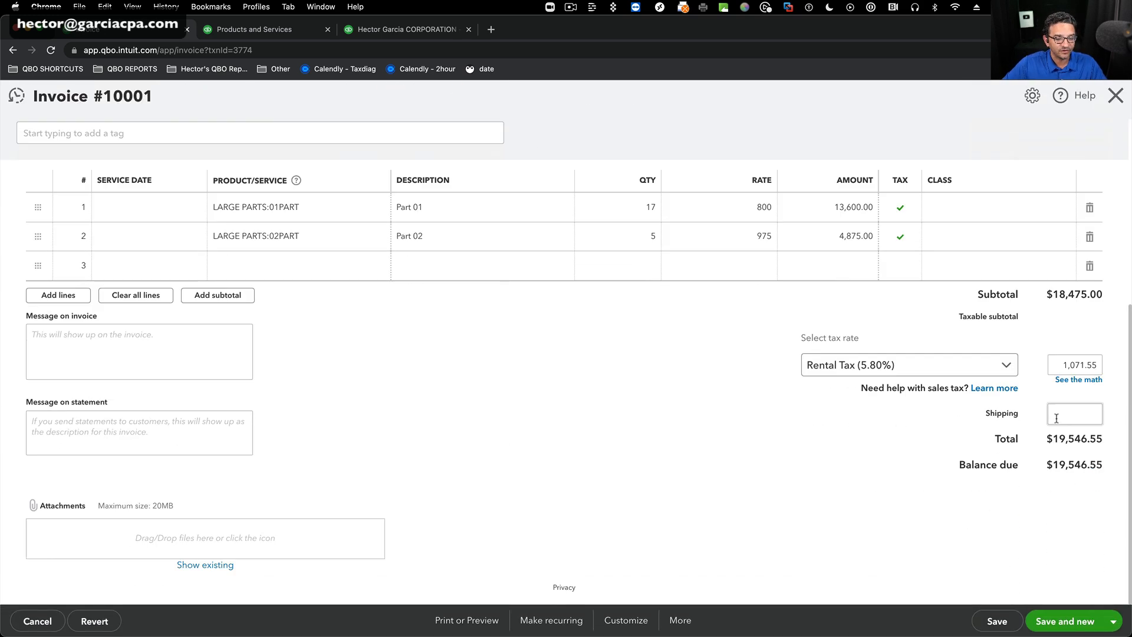
click(1114, 453)
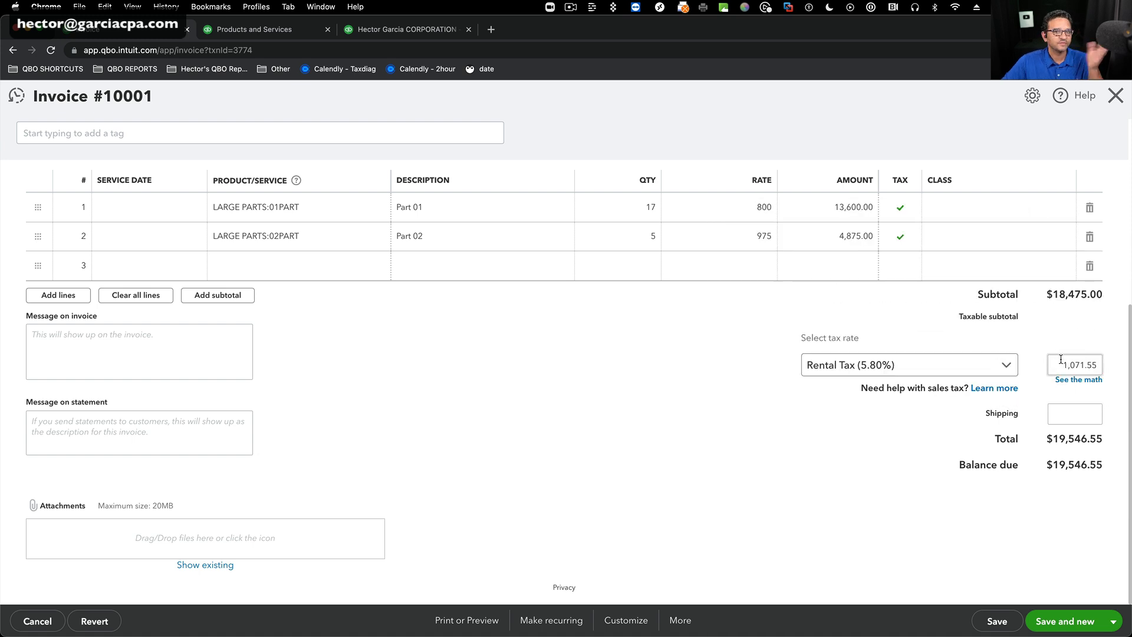
scroll(1060, 359, up, 3)
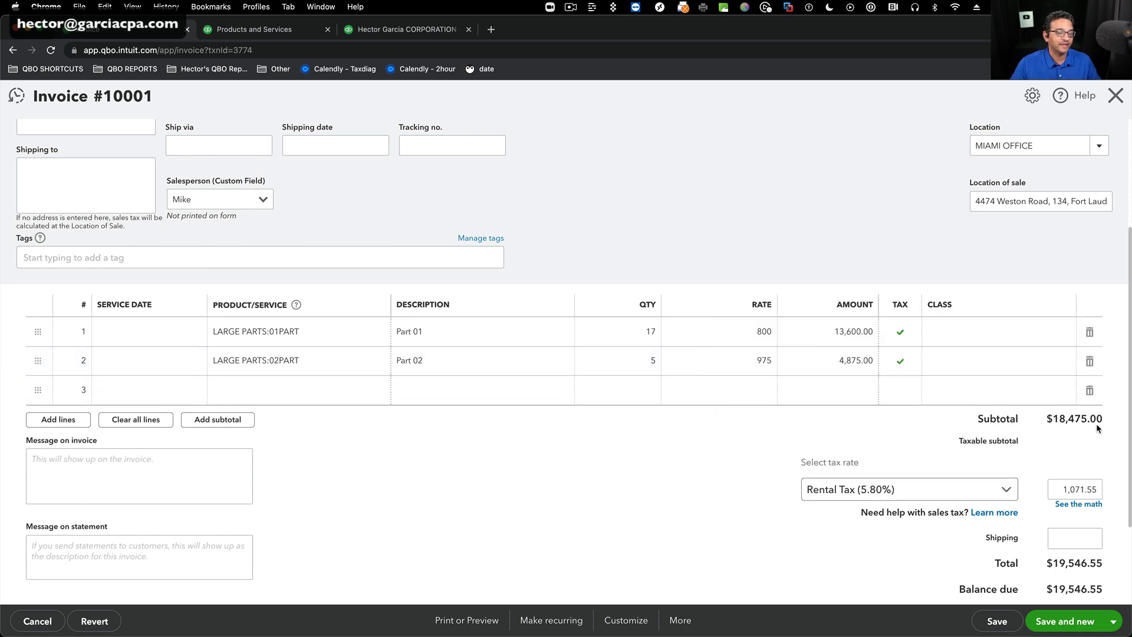
scroll(1056, 423, up, 4)
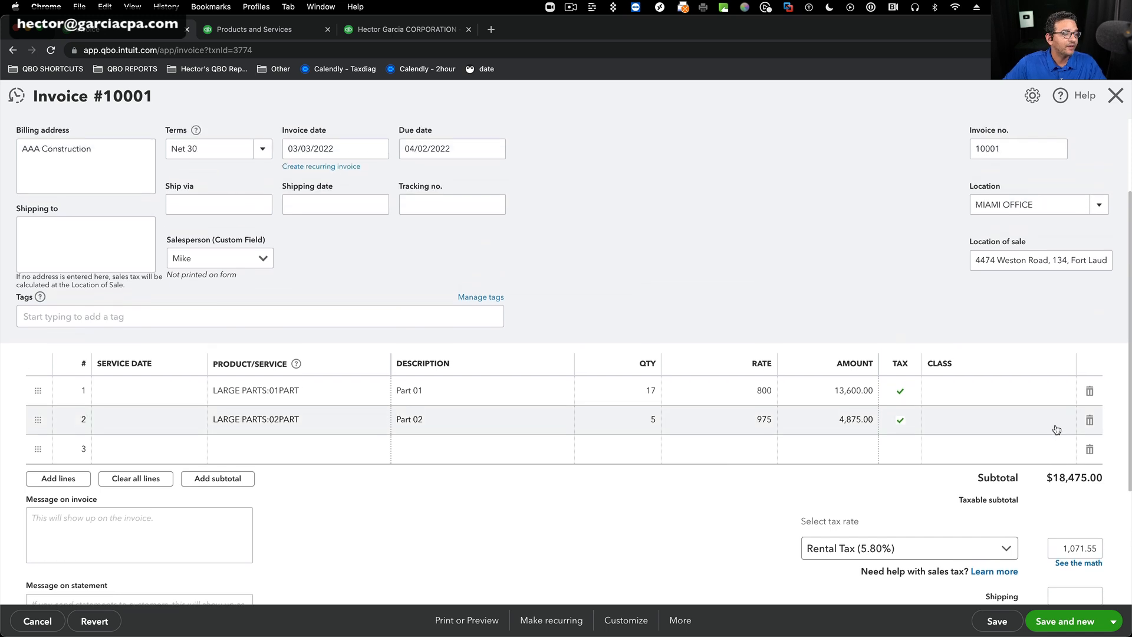
Open the transaction journal for the AAA Construction invoice, leaving the invoice without saving.
scroll(1038, 426, down, 4)
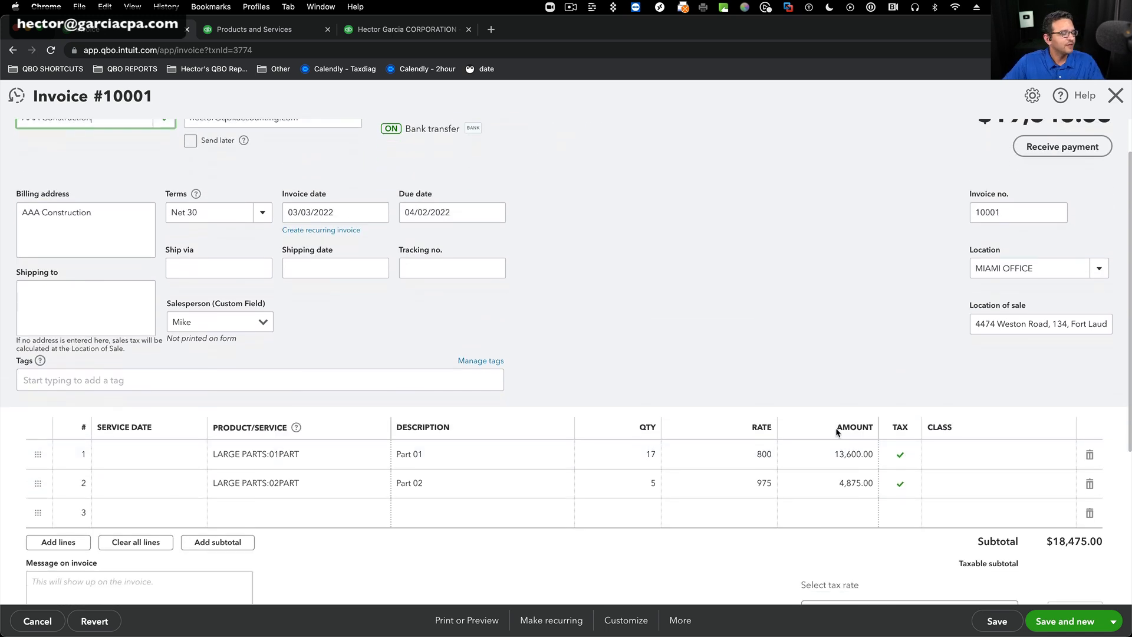
click(678, 622)
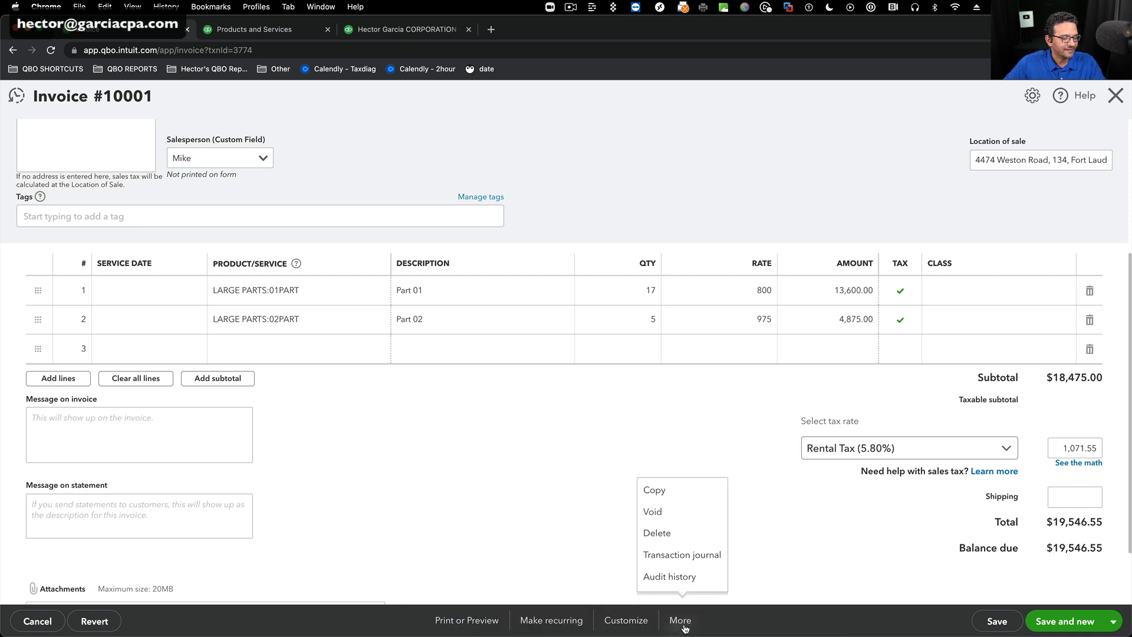
click(700, 561)
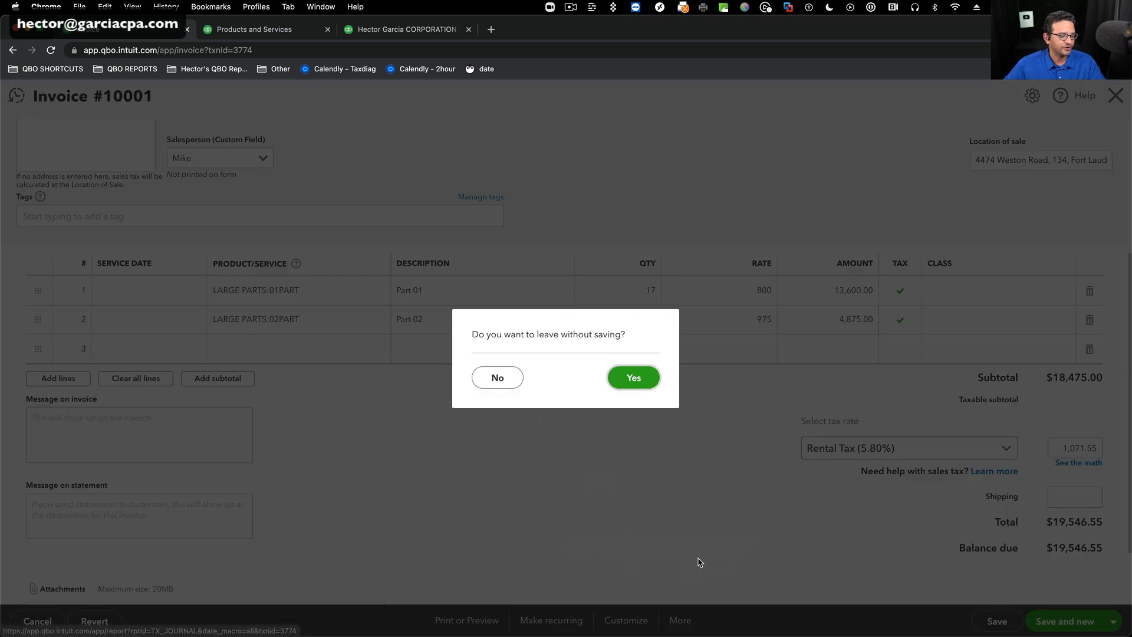
click(635, 378)
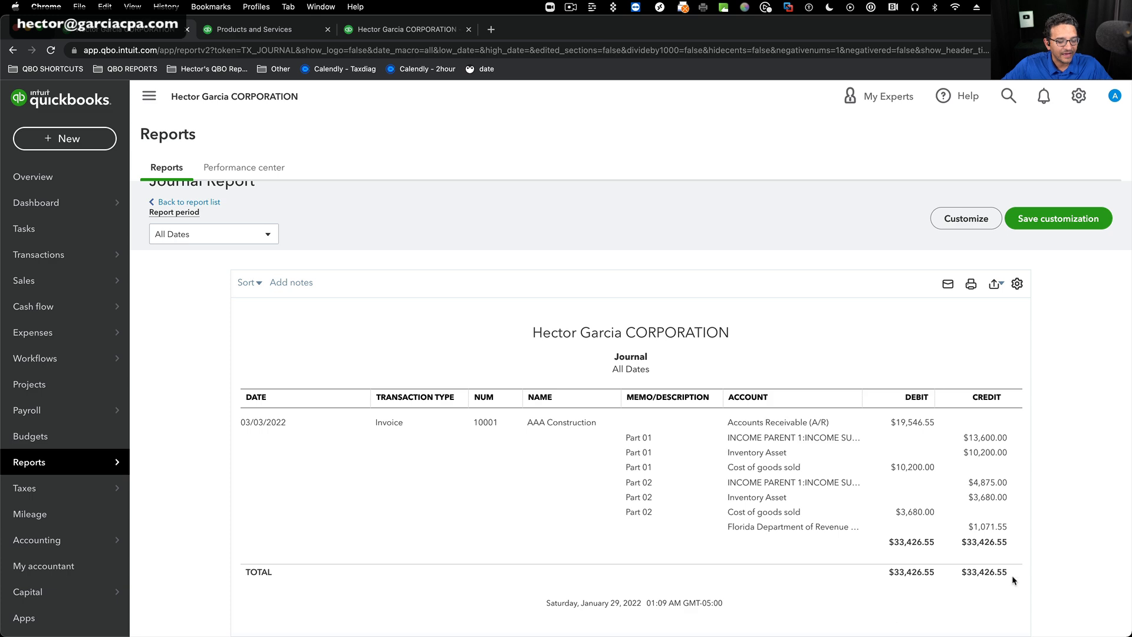
Examine the Journal report's debit and credit entries for receivables, product income, inventory asset, cost of goods sold and sales tax.
scroll(1015, 560, up, 3)
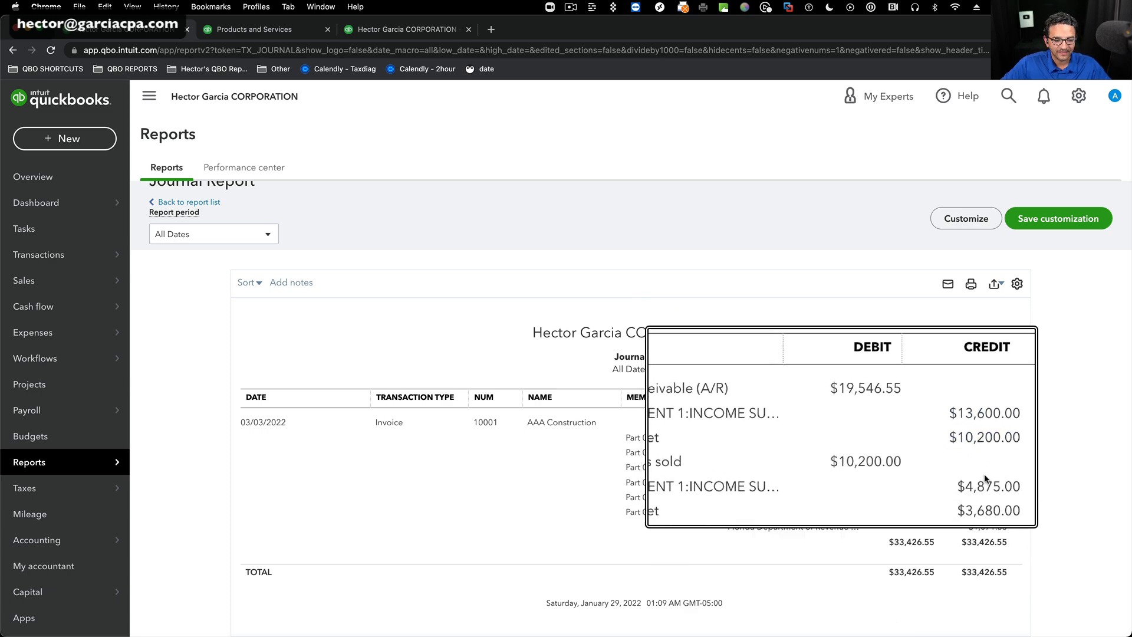
scroll(1009, 559, down, 3)
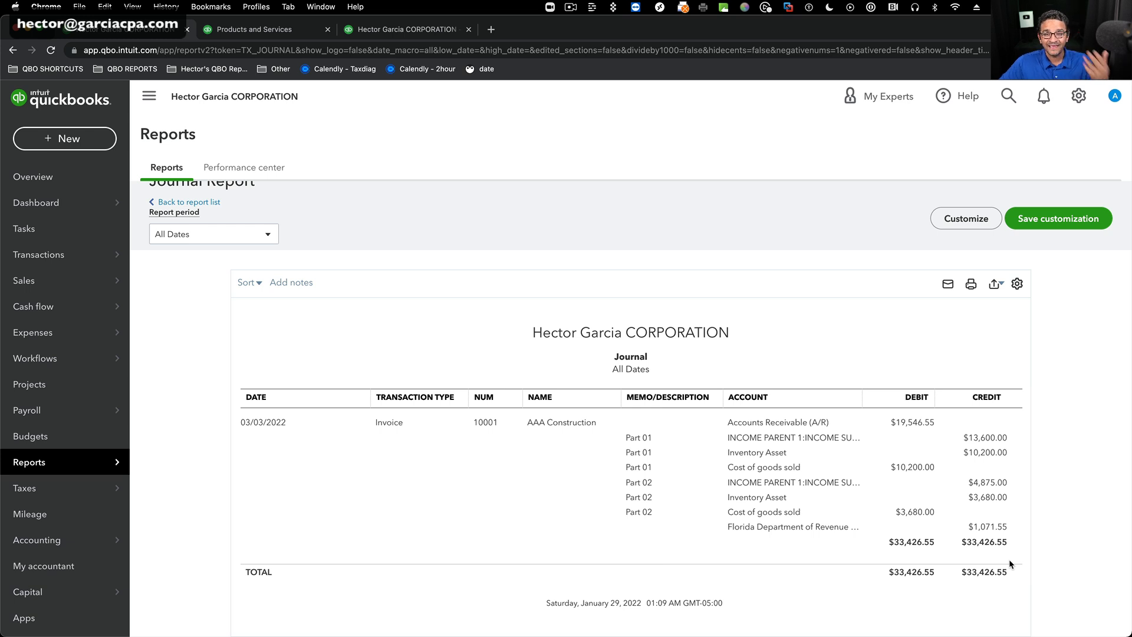
scroll(918, 436, up, 3)
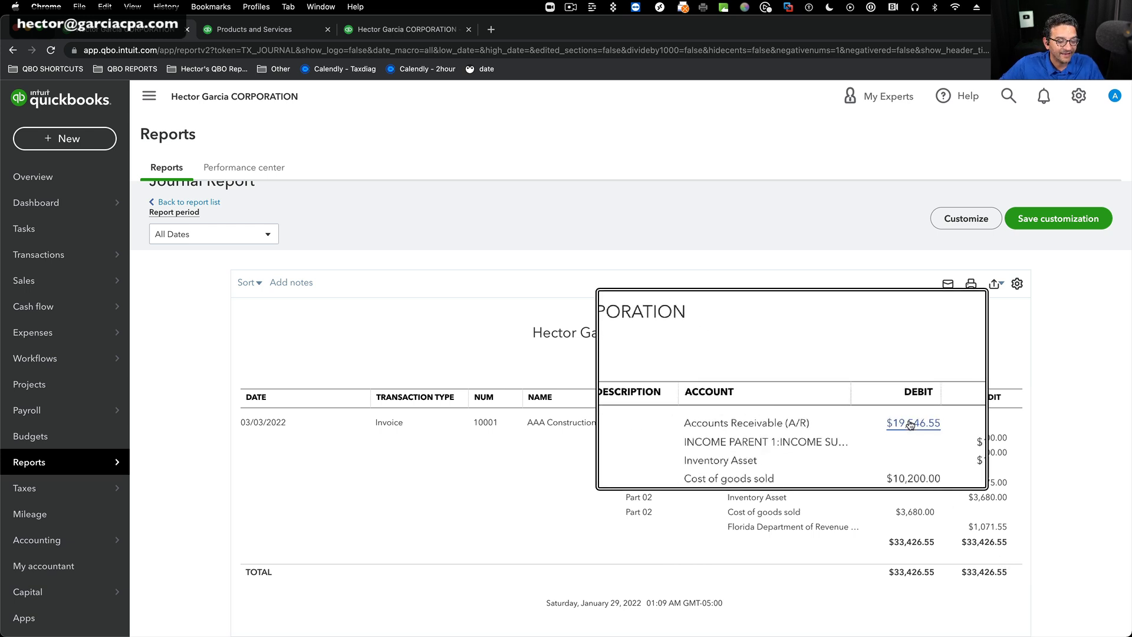
scroll(811, 456, down, 3)
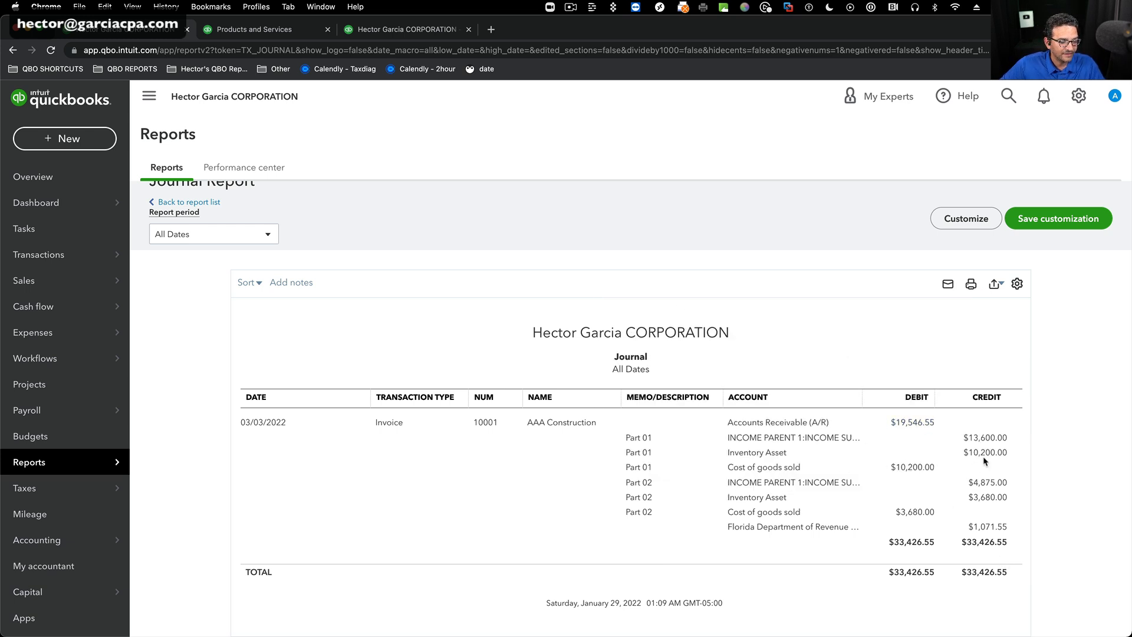
scroll(994, 456, up, 5)
scroll(994, 456, down, 5)
scroll(993, 532, up, 4)
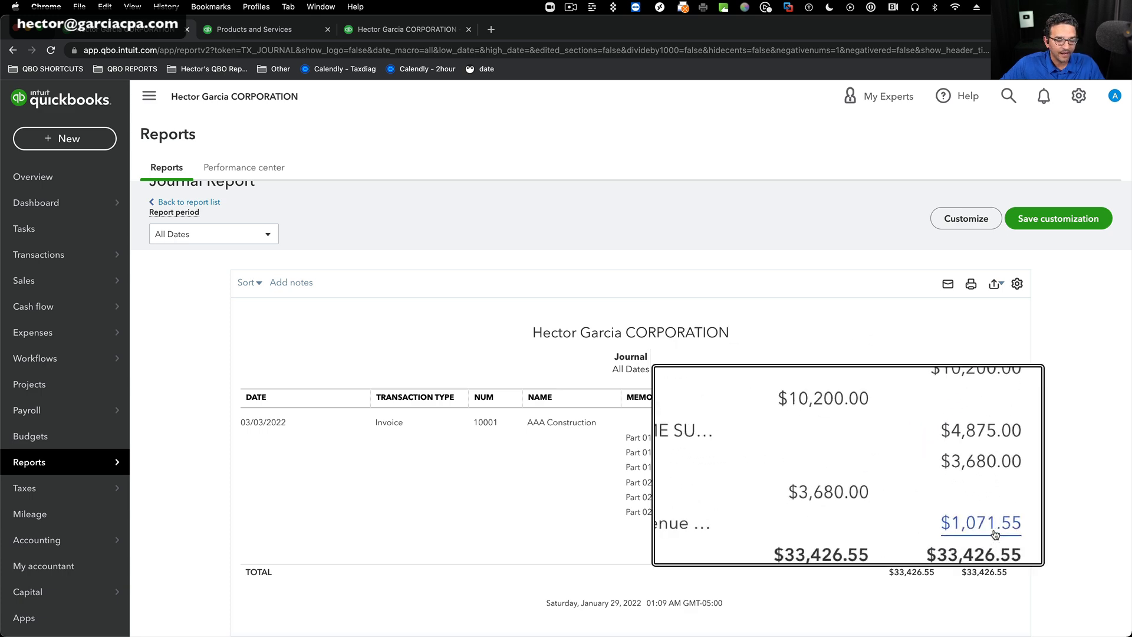
scroll(995, 534, down, 4)
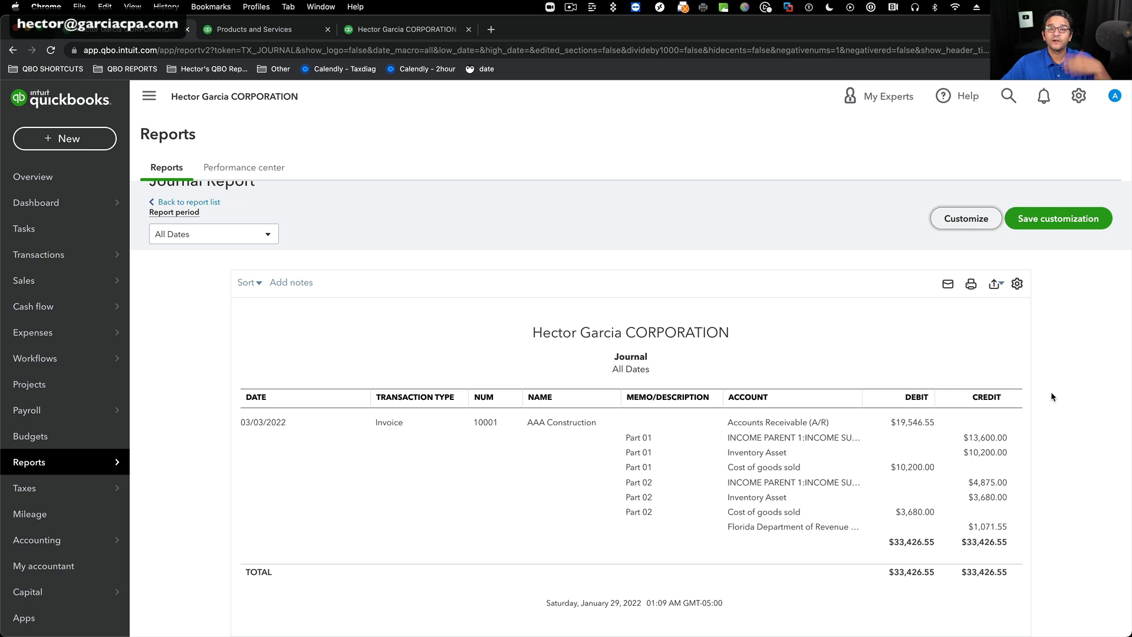
Export the Journal report to Excel, open the downloaded workbook and widen its window to show the Debit and Credit columns.
click(995, 285)
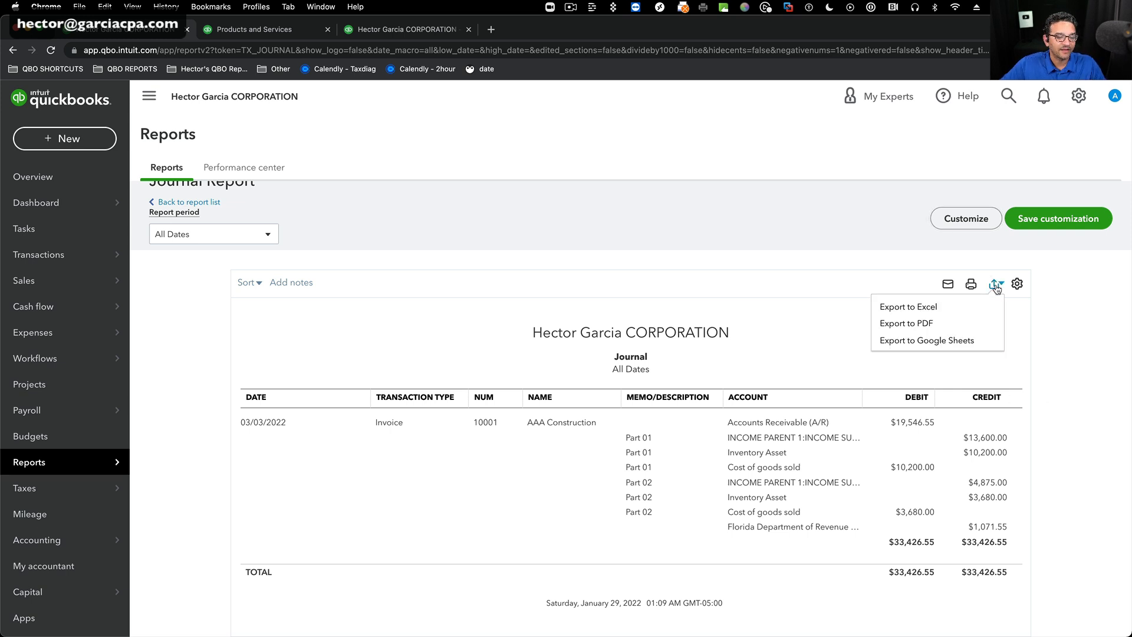
scroll(995, 287, down, 1)
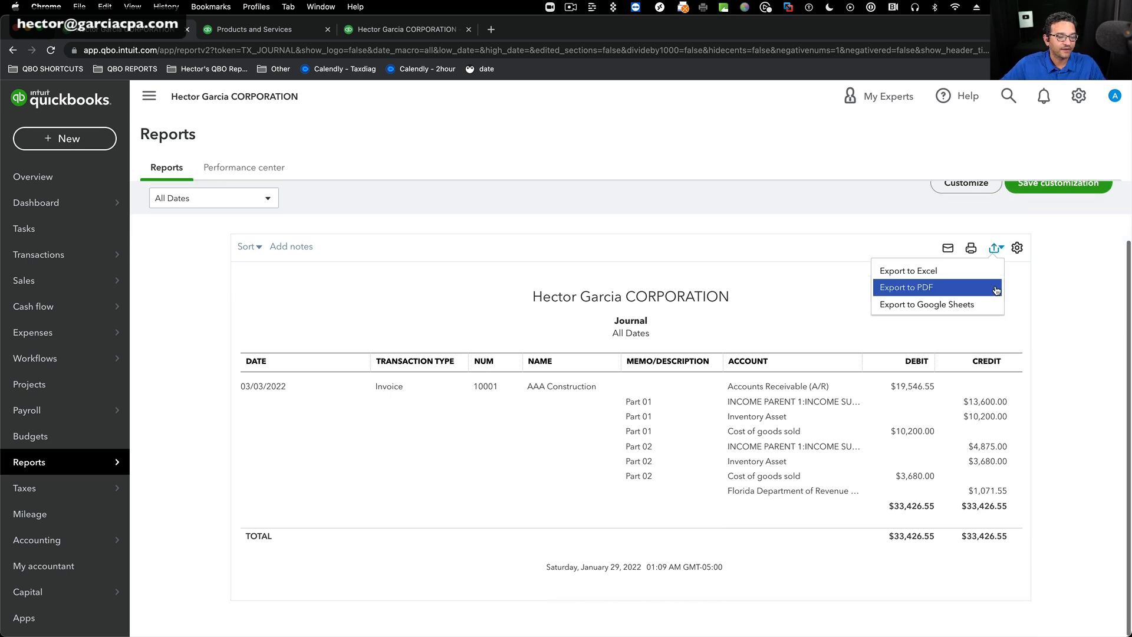
click(930, 272)
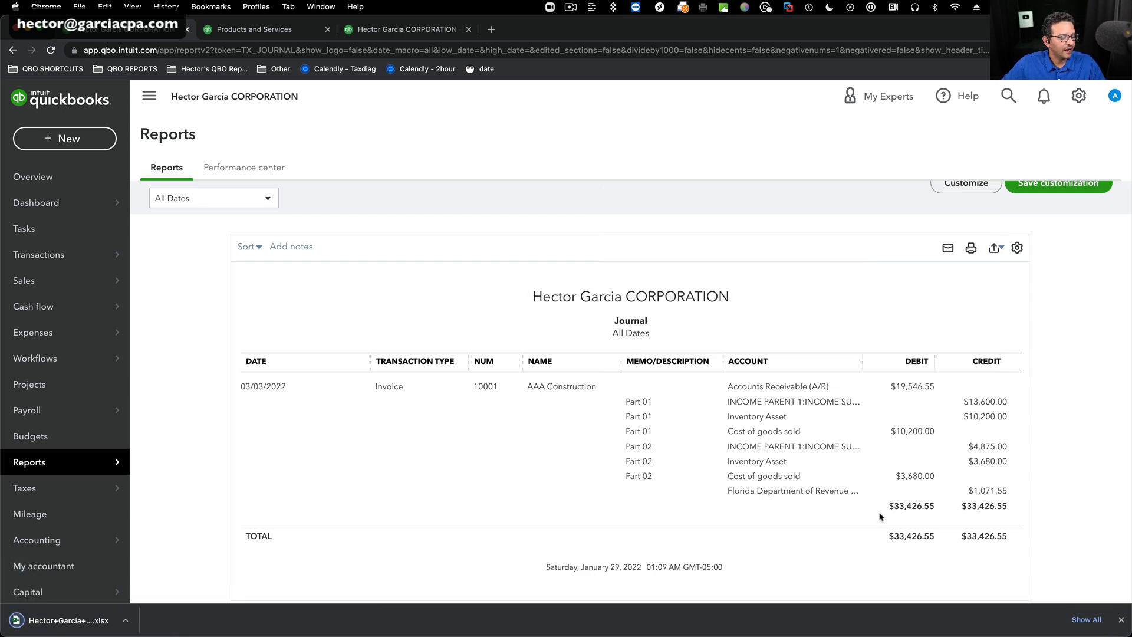
click(101, 623)
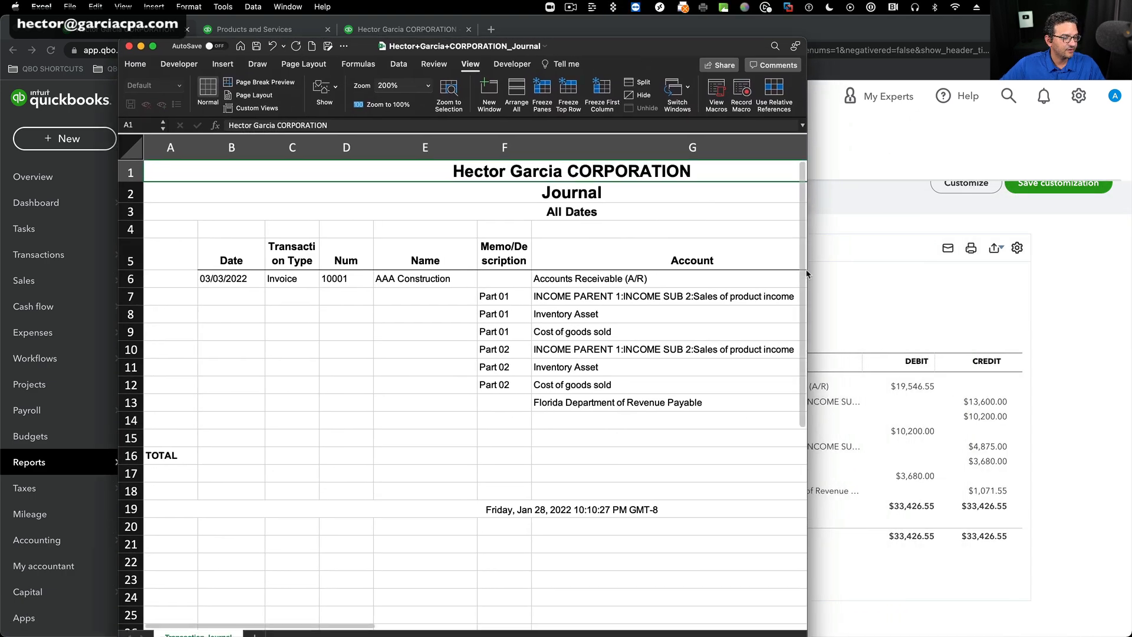
drag(806, 275, 1104, 276)
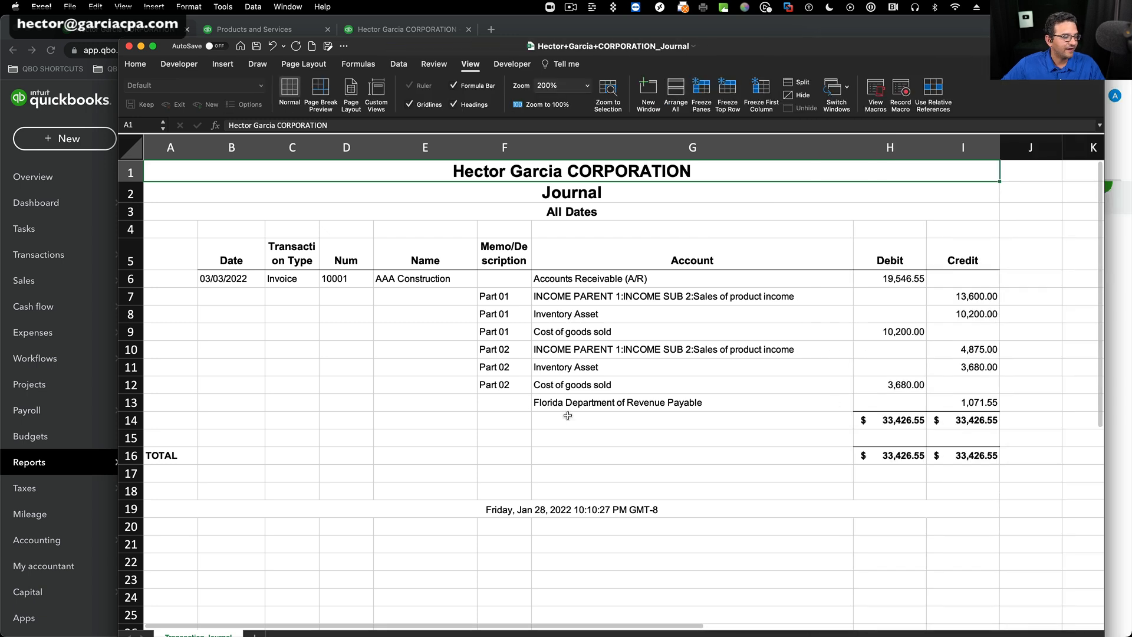
Delete rows 14 to 21 containing the journal's totals and the date footer.
click(495, 420)
drag(132, 420, 131, 544)
right_click(604, 436)
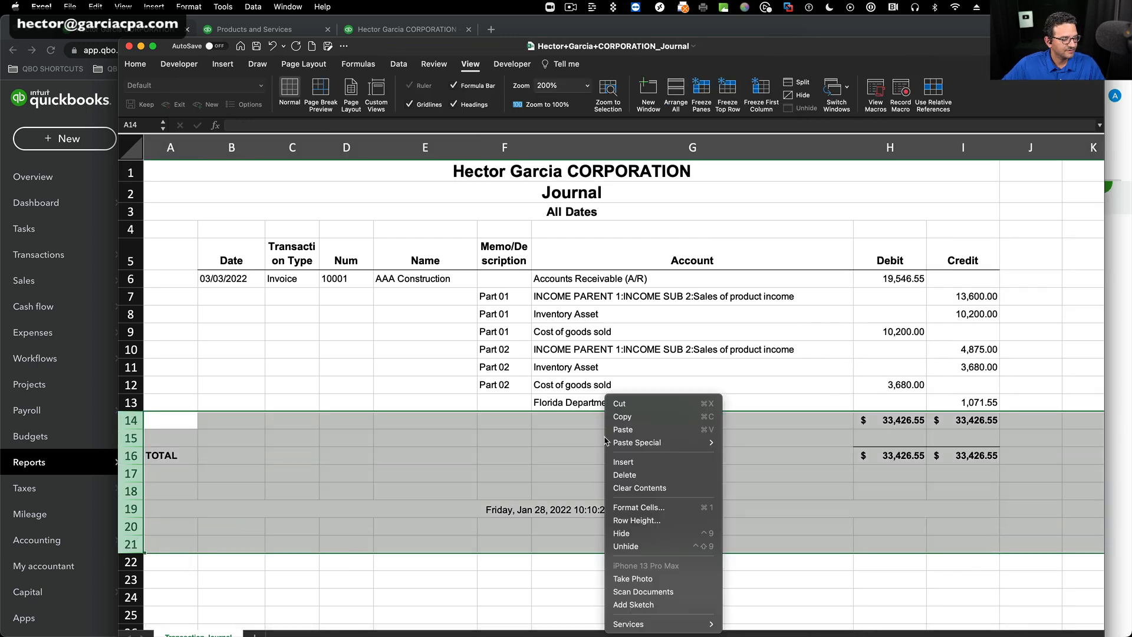
click(648, 475)
click(840, 504)
Add filters to the journal table in B5:I13, from the Date header through the last Credit entry.
drag(221, 277, 966, 386)
drag(244, 258, 986, 403)
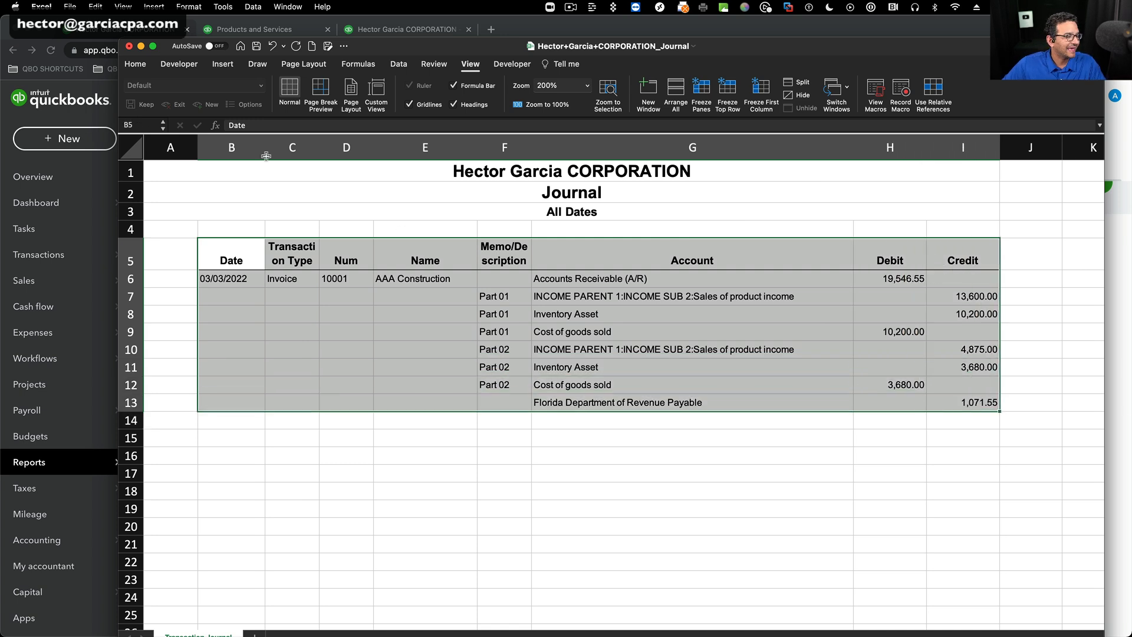
click(398, 64)
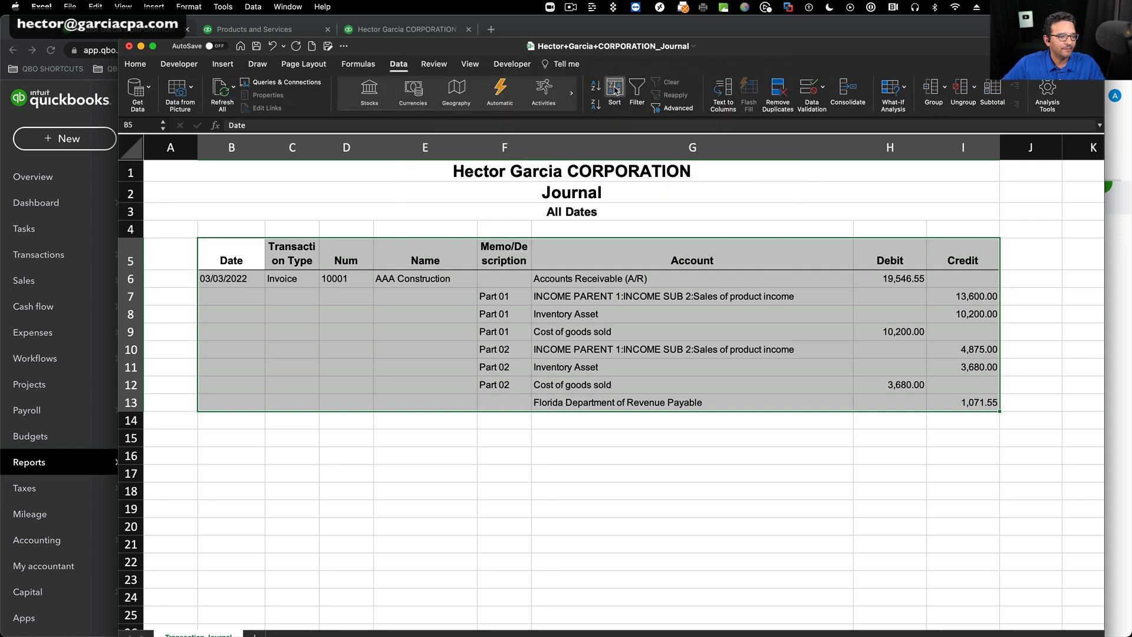
click(637, 89)
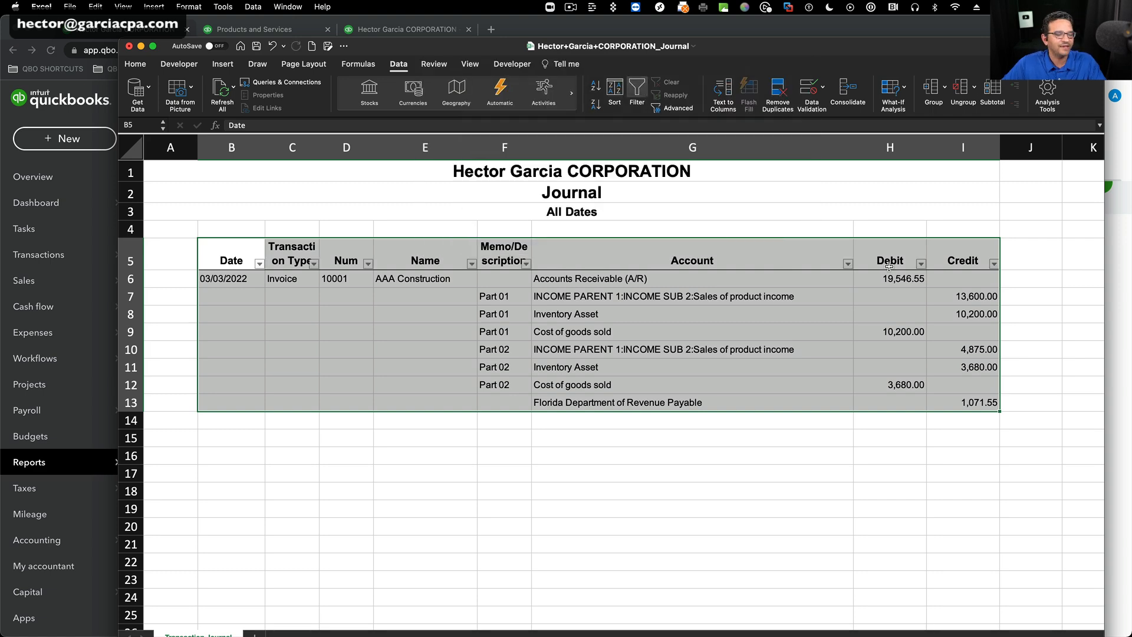
Sort the journal entries by Account in ascending order.
click(848, 269)
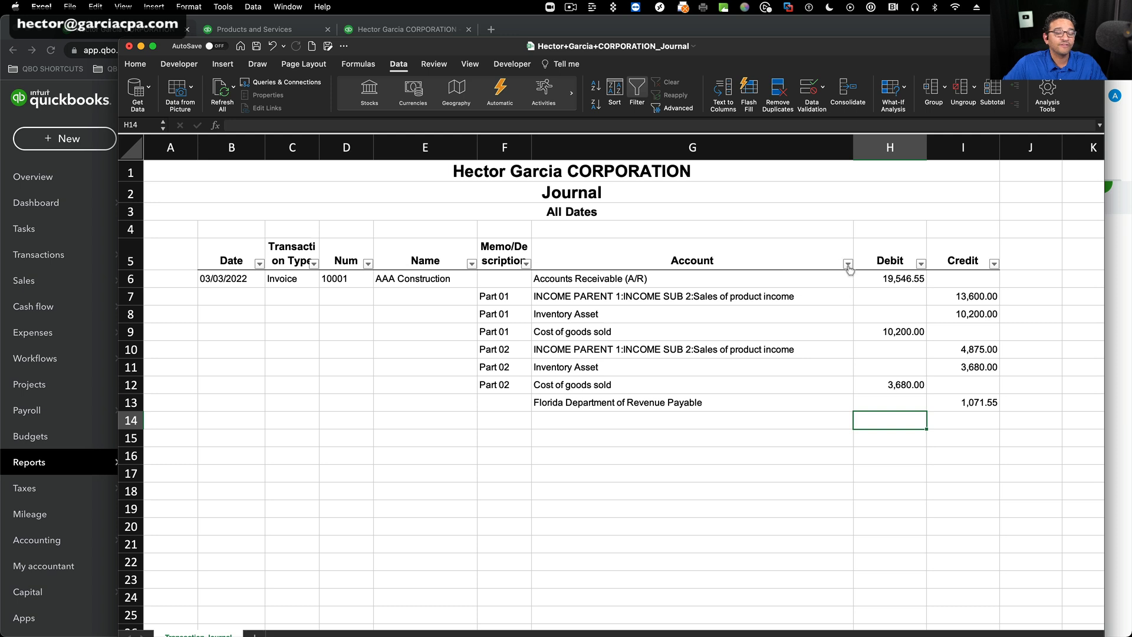
click(848, 269)
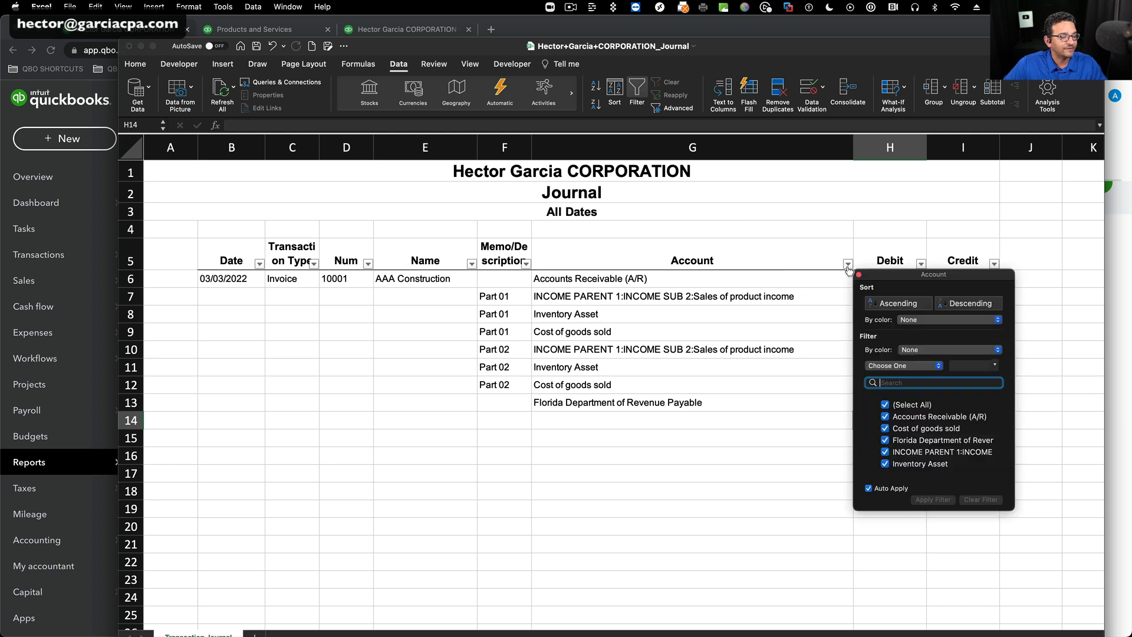
click(899, 304)
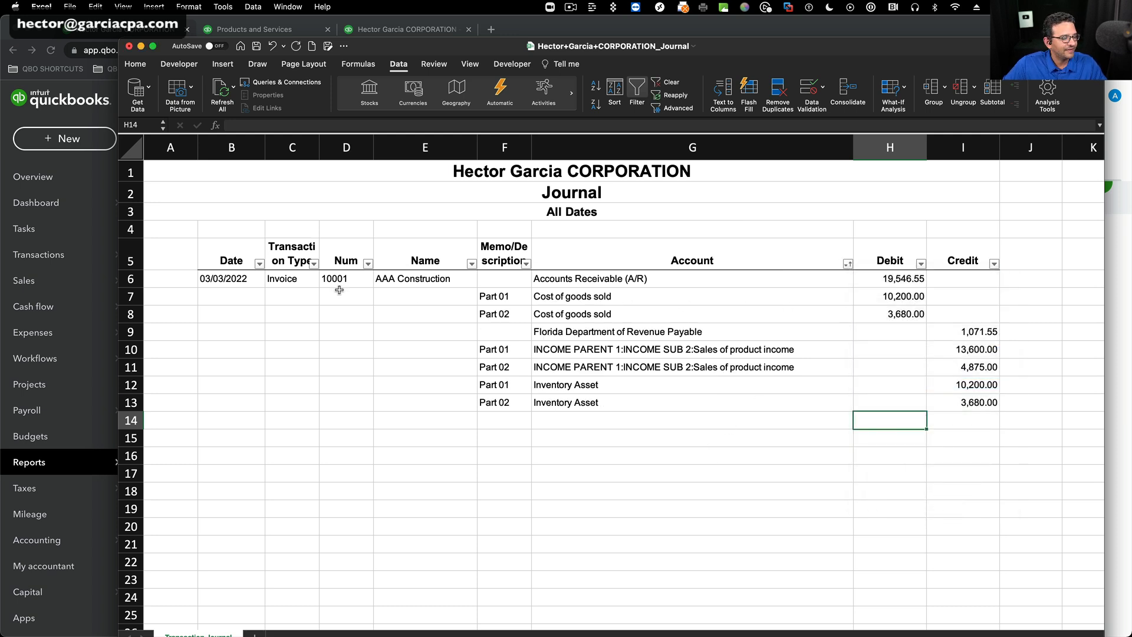
Delete the Accounts Receivable (A/R) row and the Florida Department of Revenue Payable row.
click(140, 278)
right_click(139, 278)
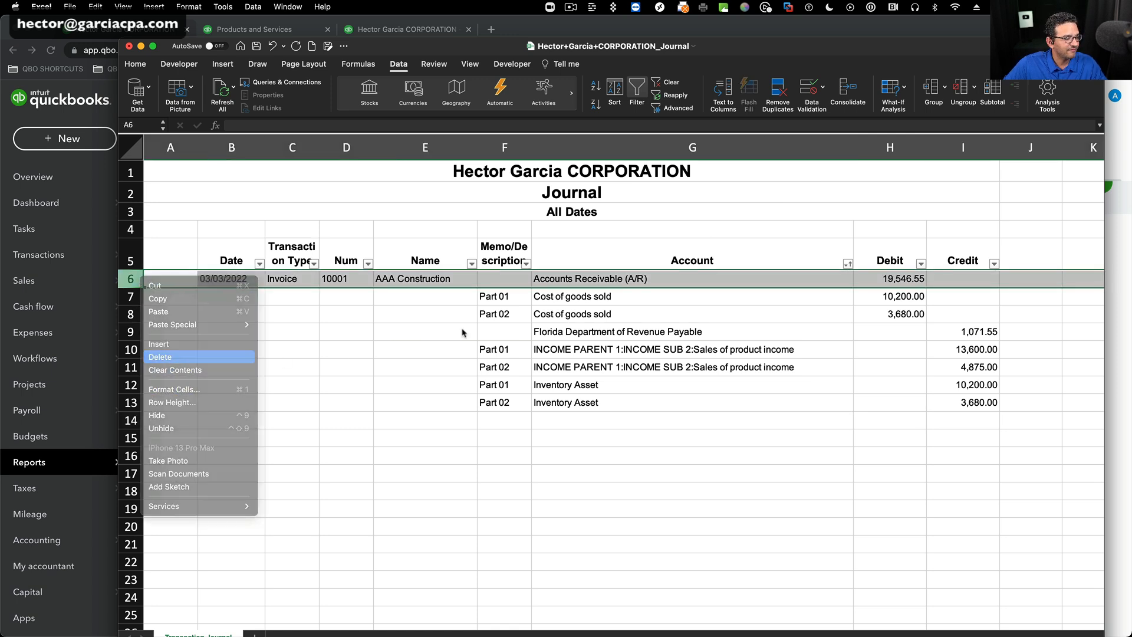
click(159, 356)
right_click(132, 316)
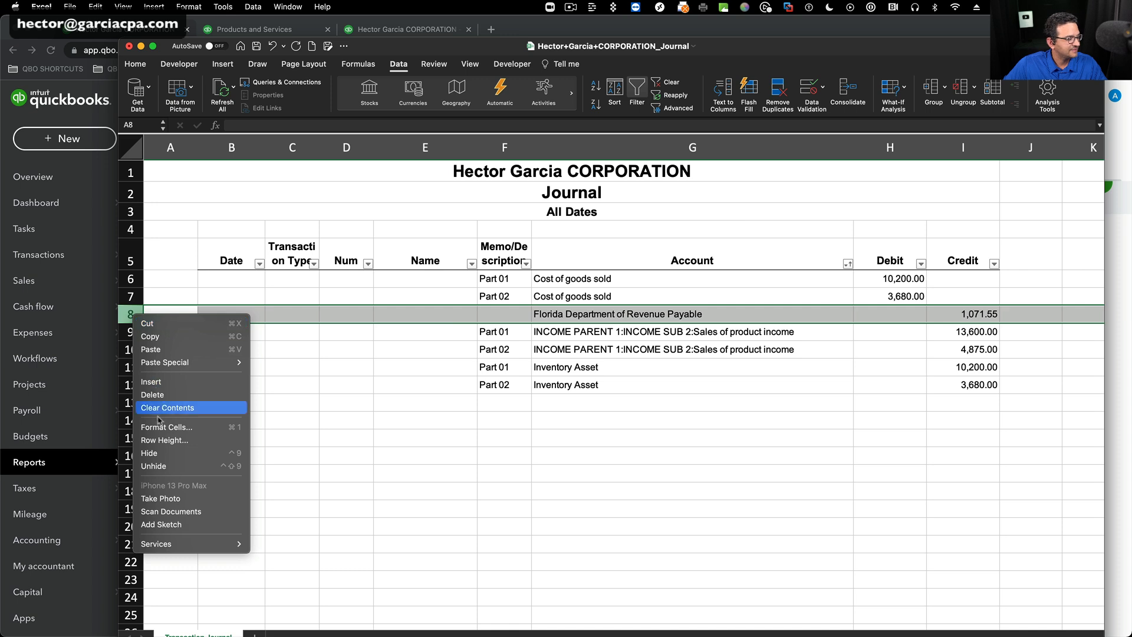
click(164, 396)
click(317, 405)
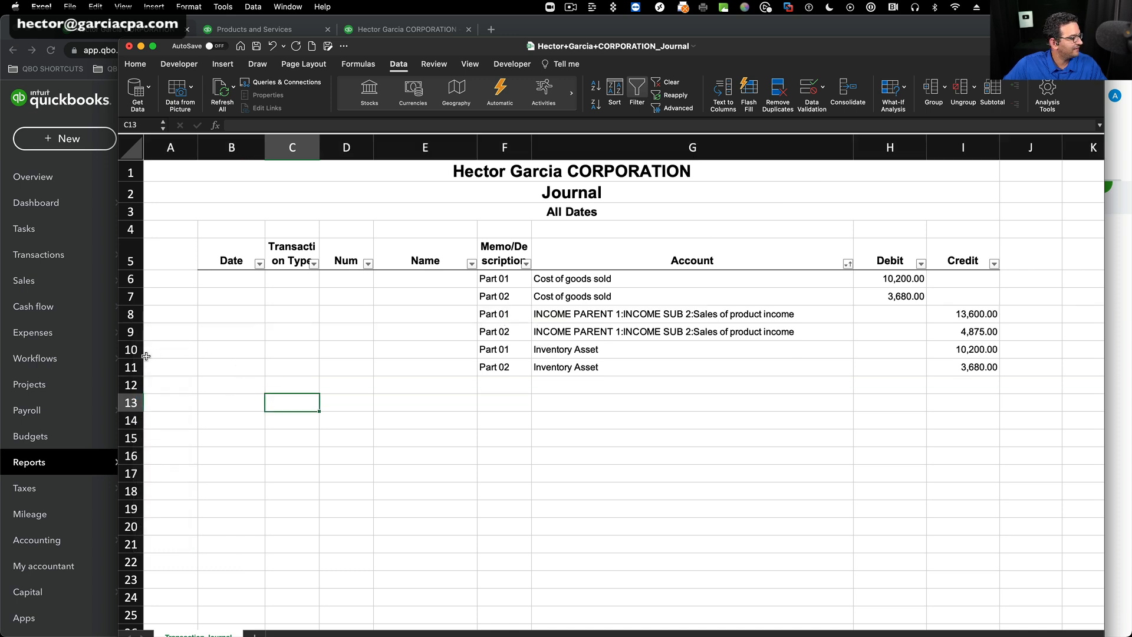
Delete the two Inventory Asset rows for Part 01 and Part 02.
drag(132, 351, 133, 368)
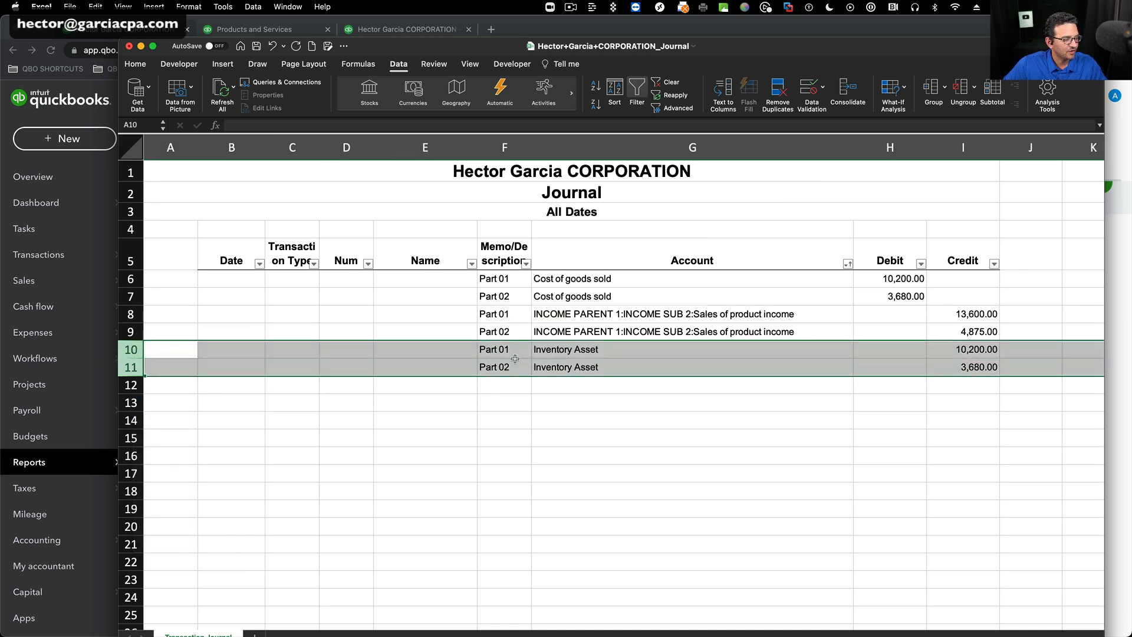
right_click(591, 360)
click(620, 441)
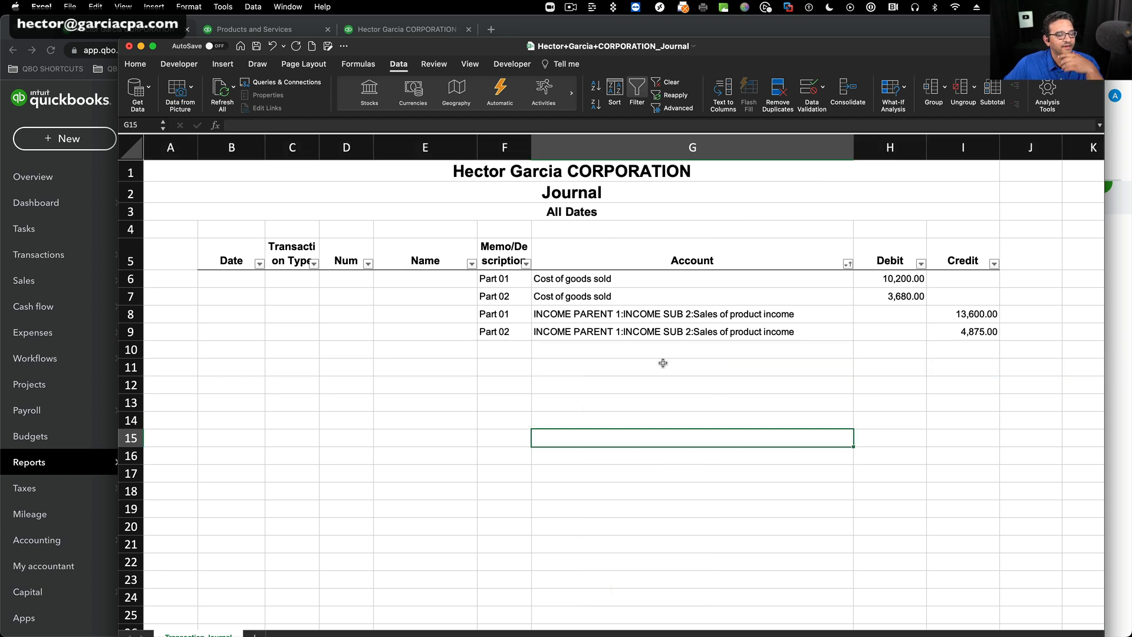
drag(679, 320, 672, 331)
drag(592, 281, 594, 308)
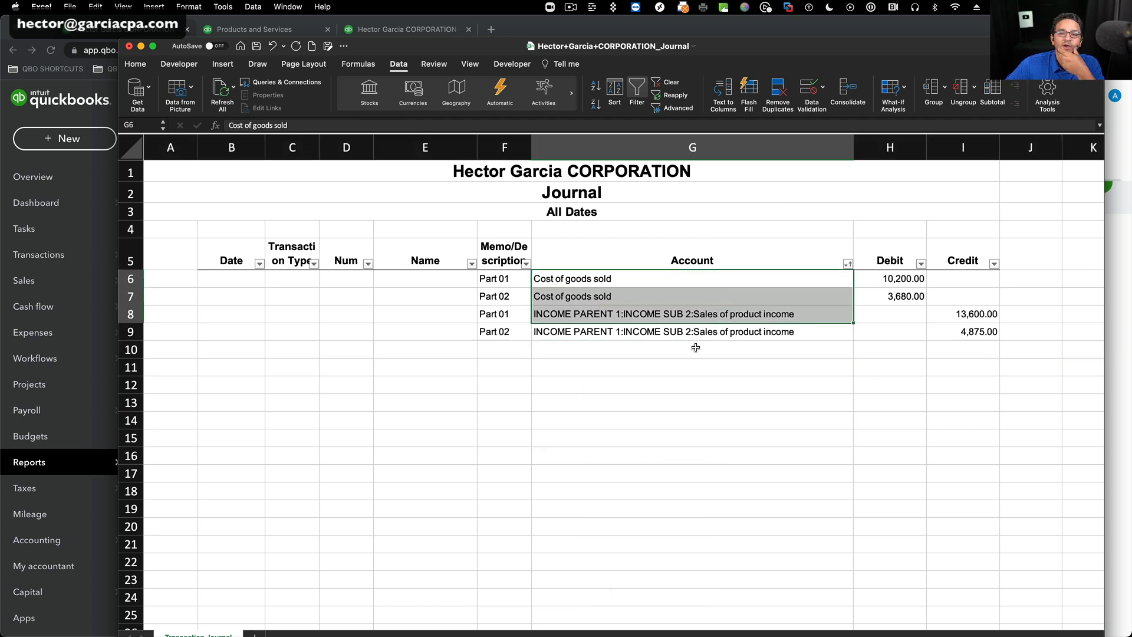
click(701, 348)
Total the Debit column in H10 and the Credit column in I10 with SUM formulas.
click(901, 348)
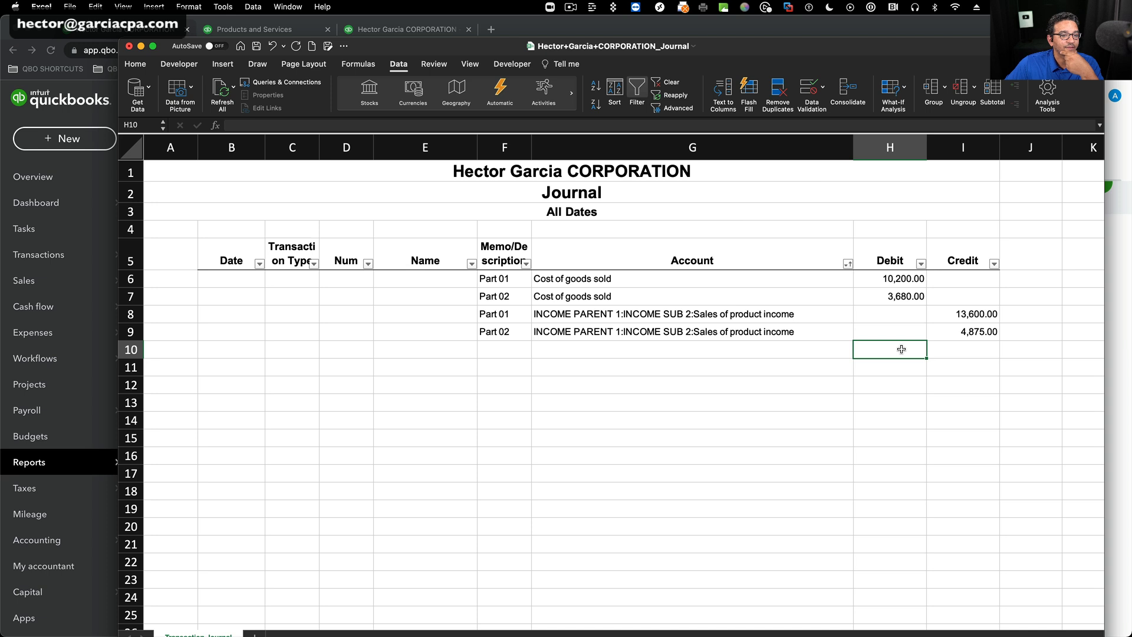
text(=sum()
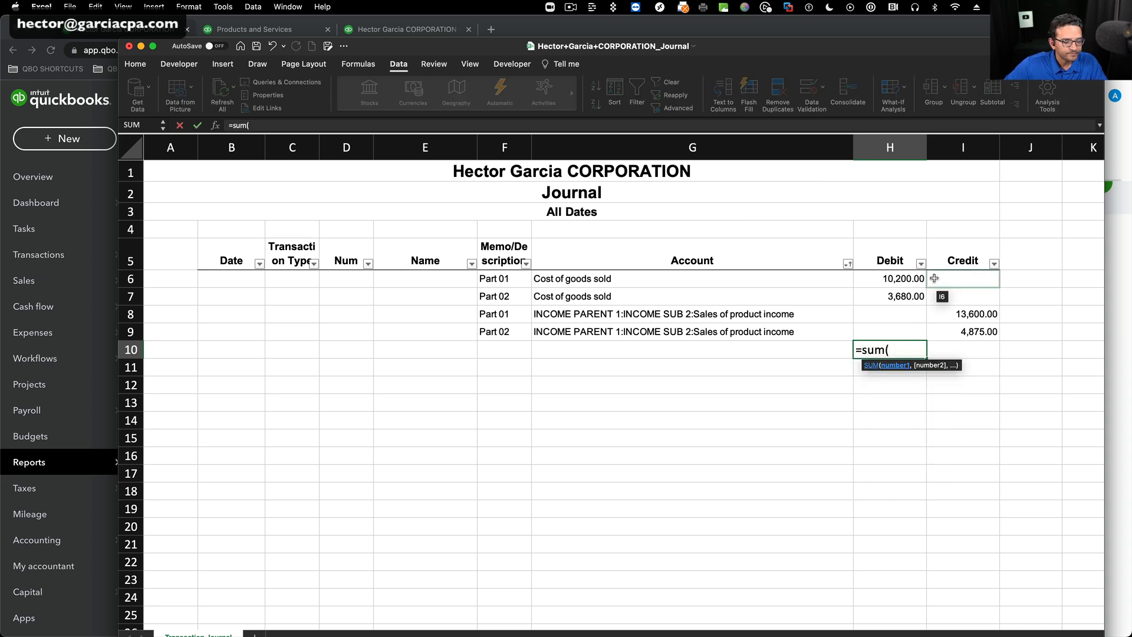
drag(901, 278, 972, 352)
key(Return)
click(906, 348)
Calculate the invoice's gross profit in J10 with the formula =I10-H10.
click(1046, 351)
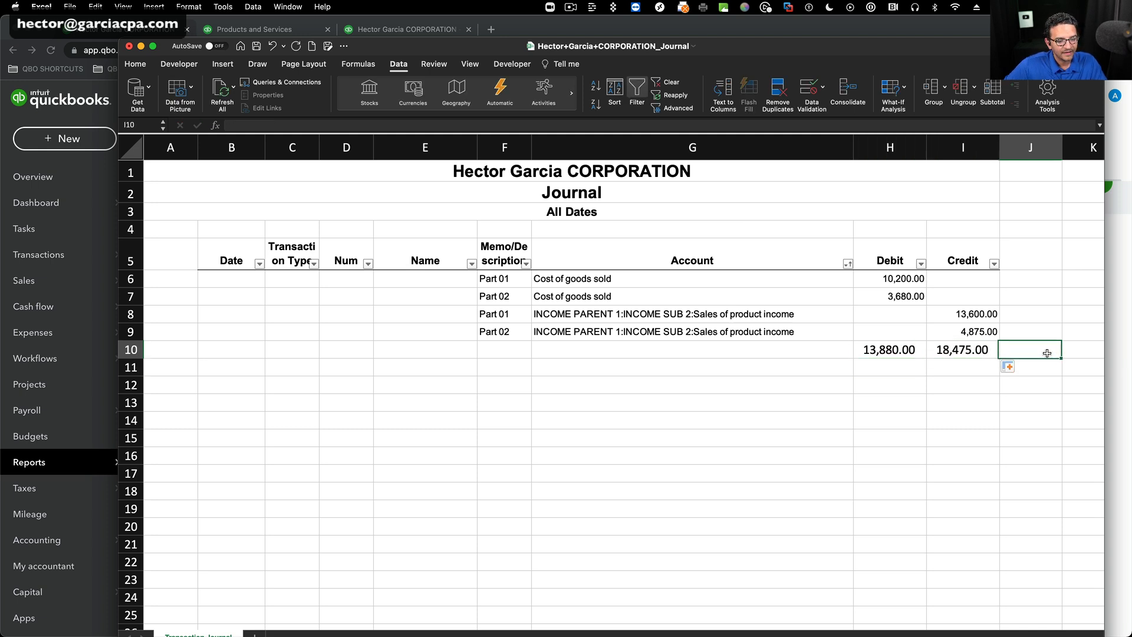
text(=)
click(964, 351)
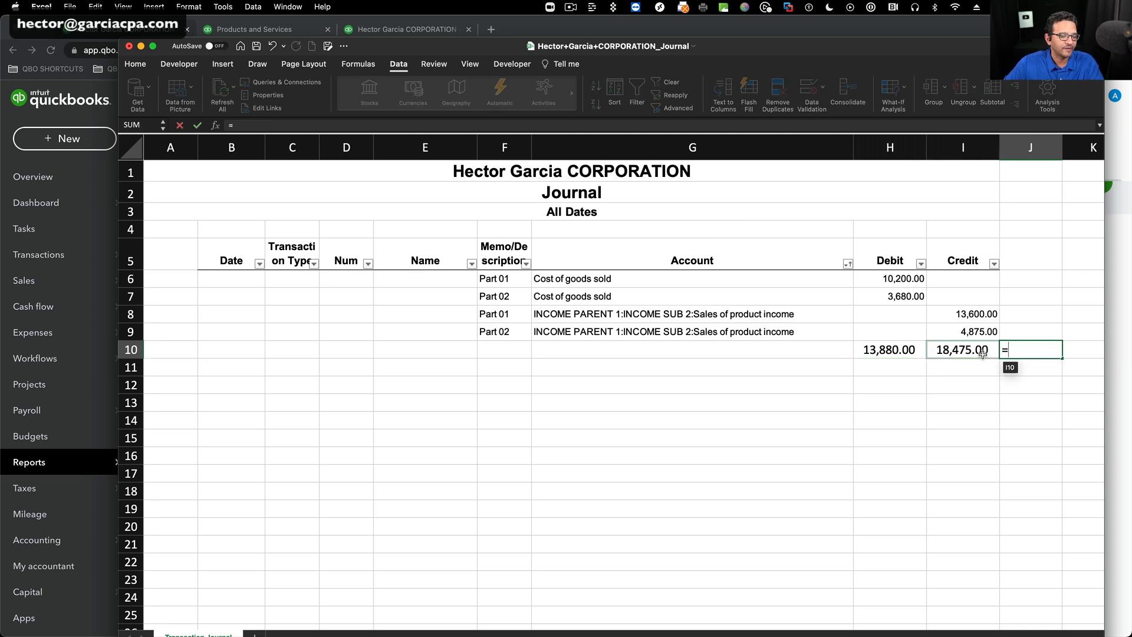
text(-)
click(890, 349)
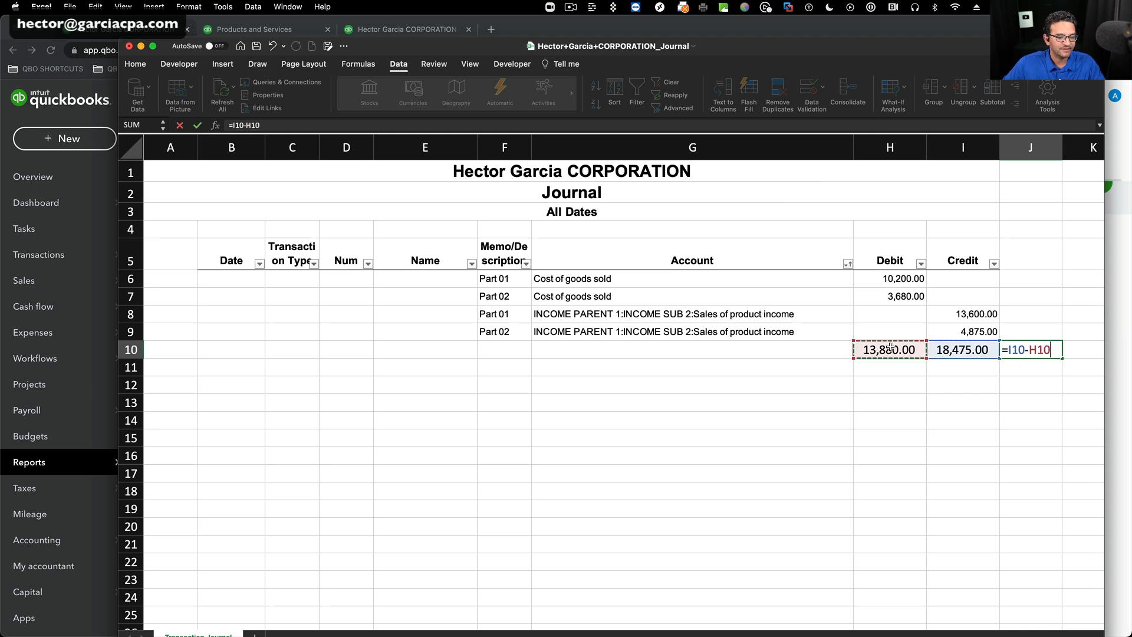
key(Return)
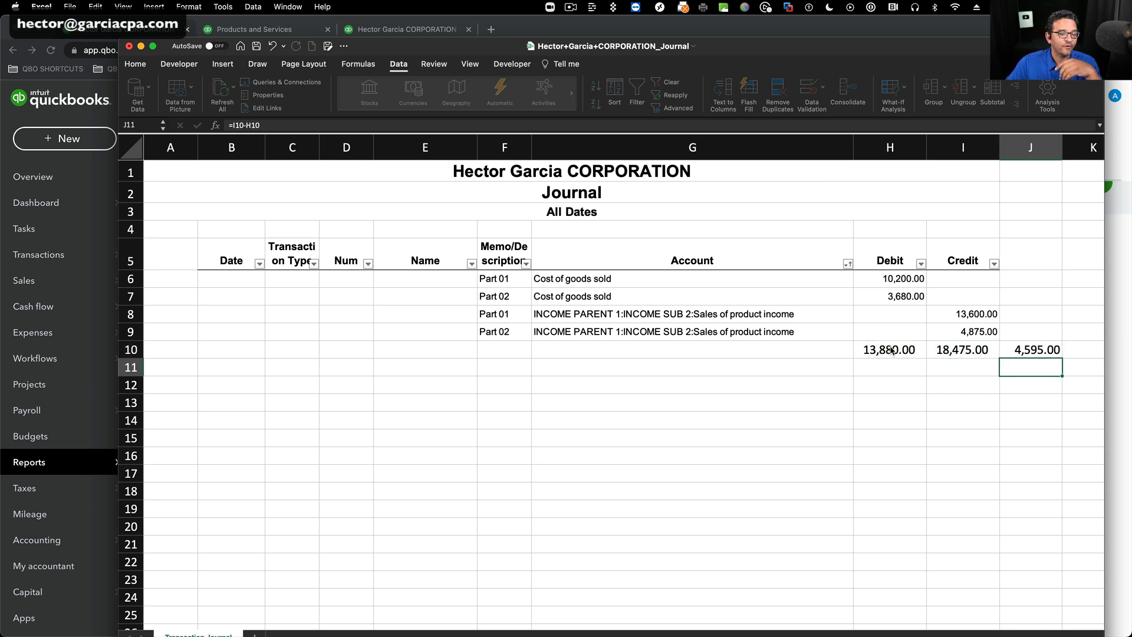
click(1033, 349)
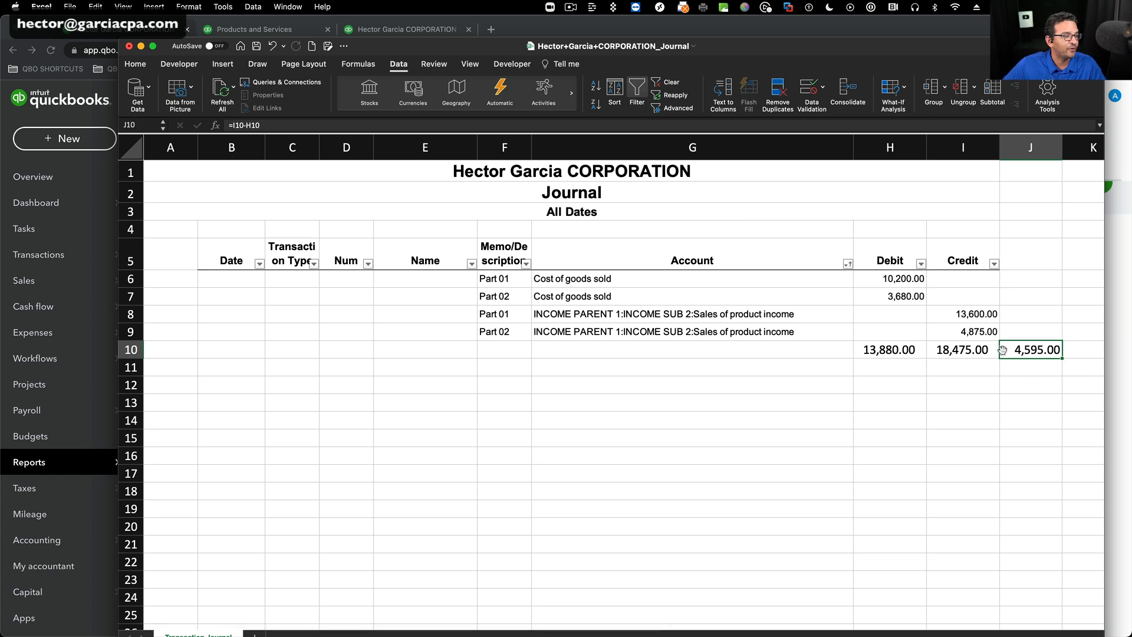
Apply the dollar accounting format to the gross profit in J10.
click(135, 64)
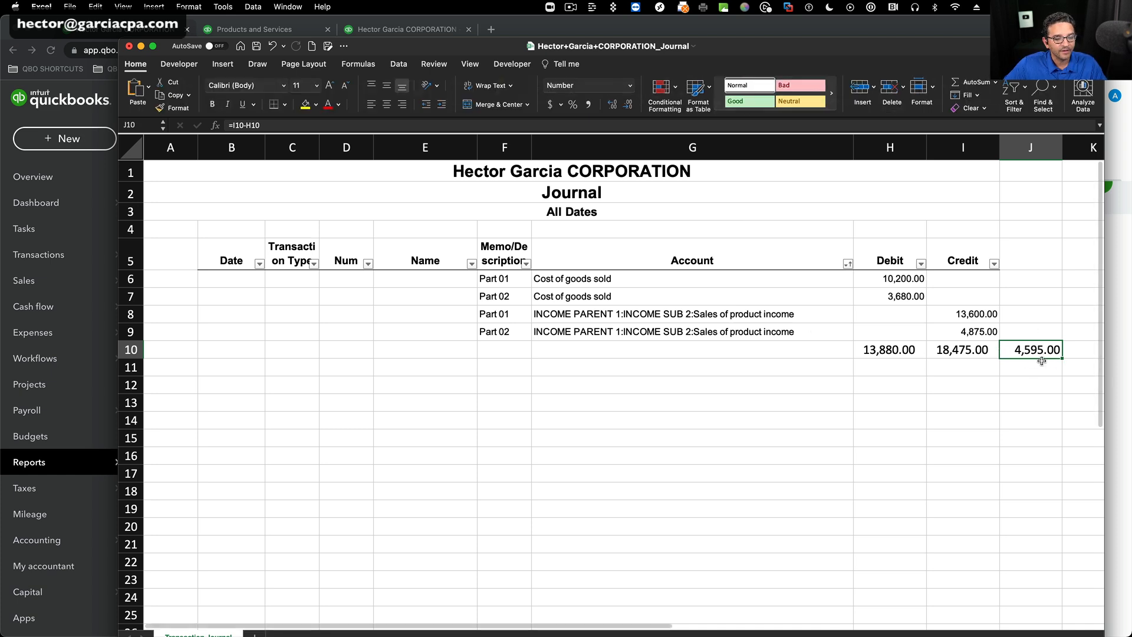
click(550, 105)
click(792, 348)
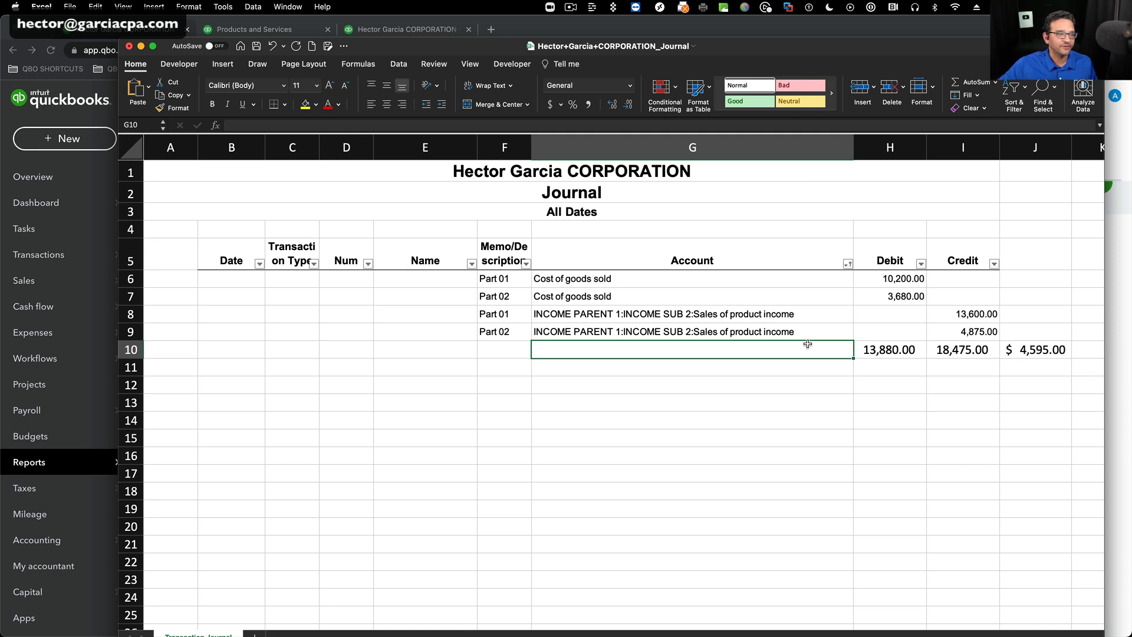
Close the exported journal workbook without saving its changes and return to the Journal report in QuickBooks Online.
click(129, 47)
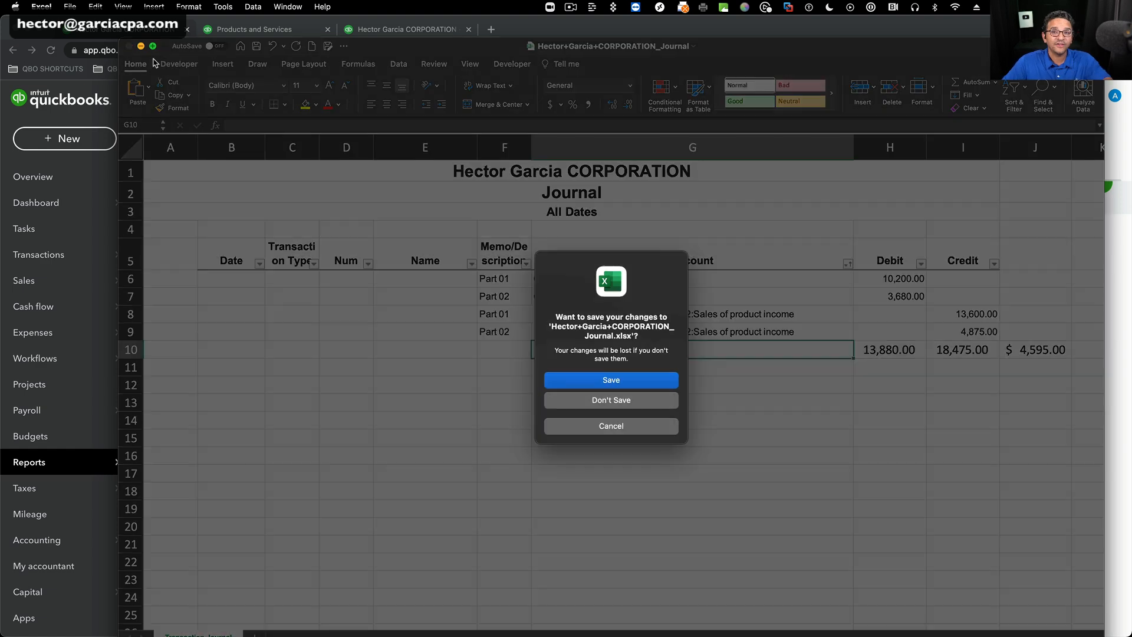
click(574, 403)
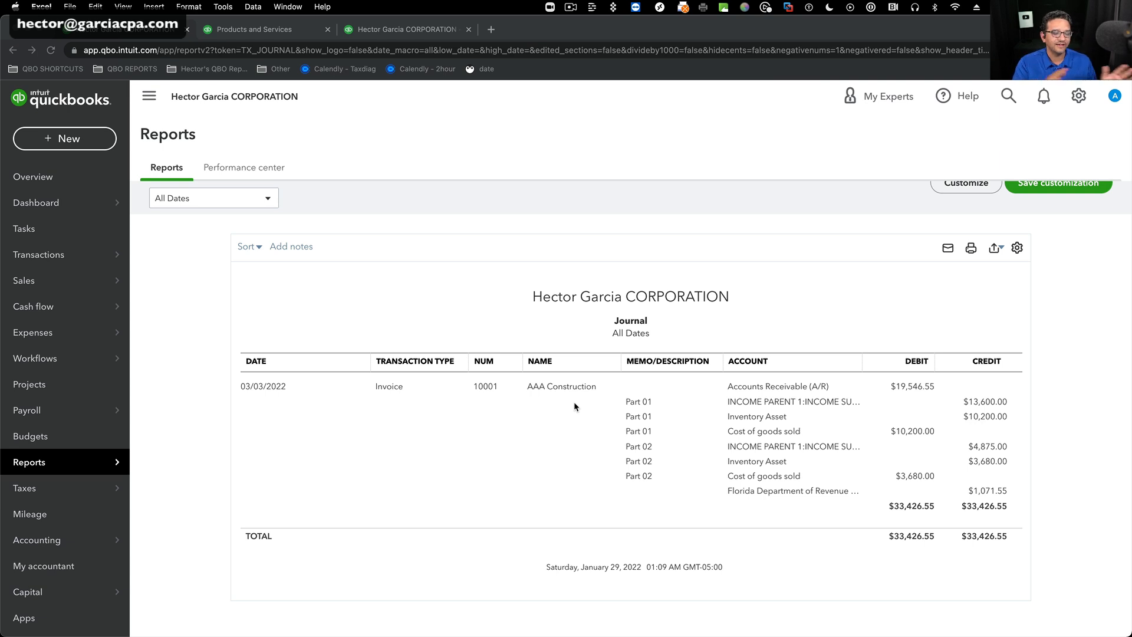
scroll(680, 299, up, 2)
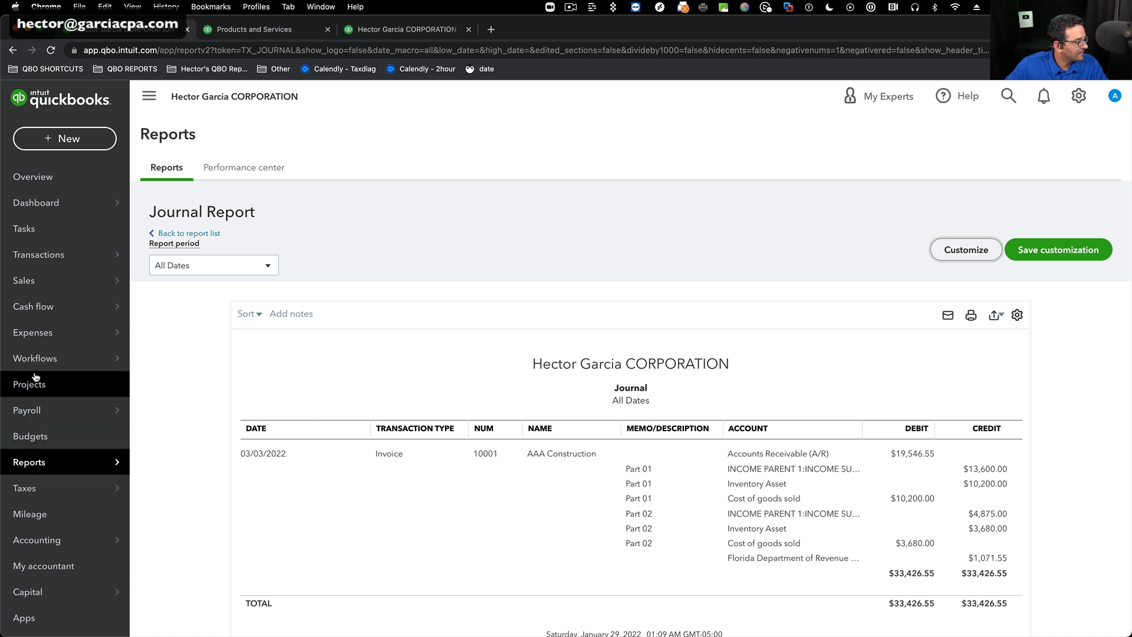
Return to the reports list and open the Invoice Report from the custom report builder section.
mouse_move(39, 462)
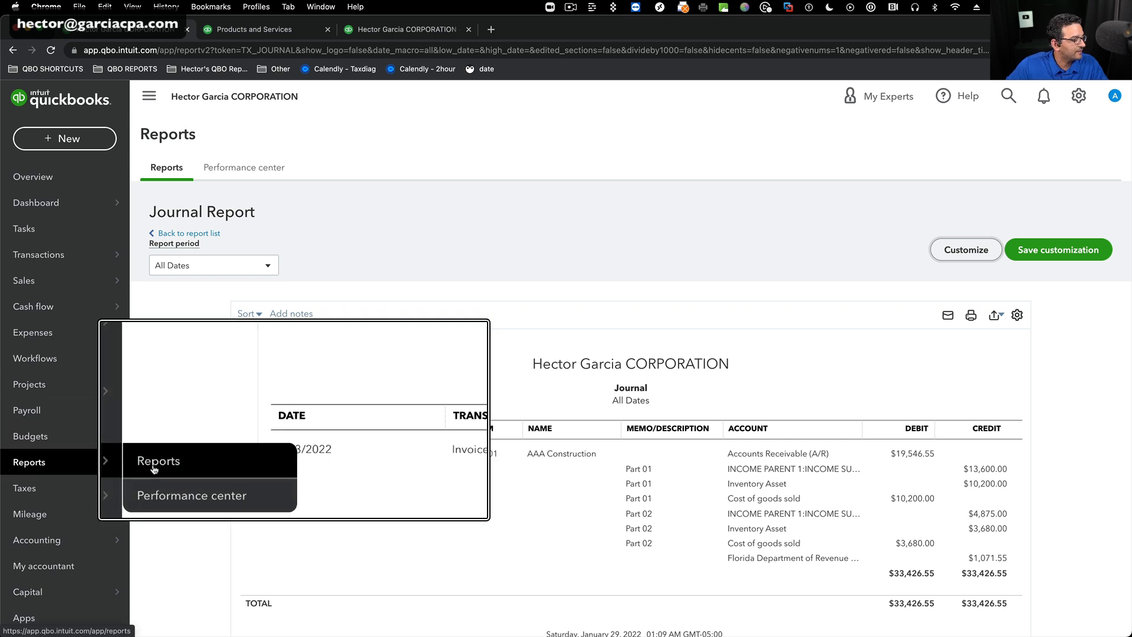
click(192, 466)
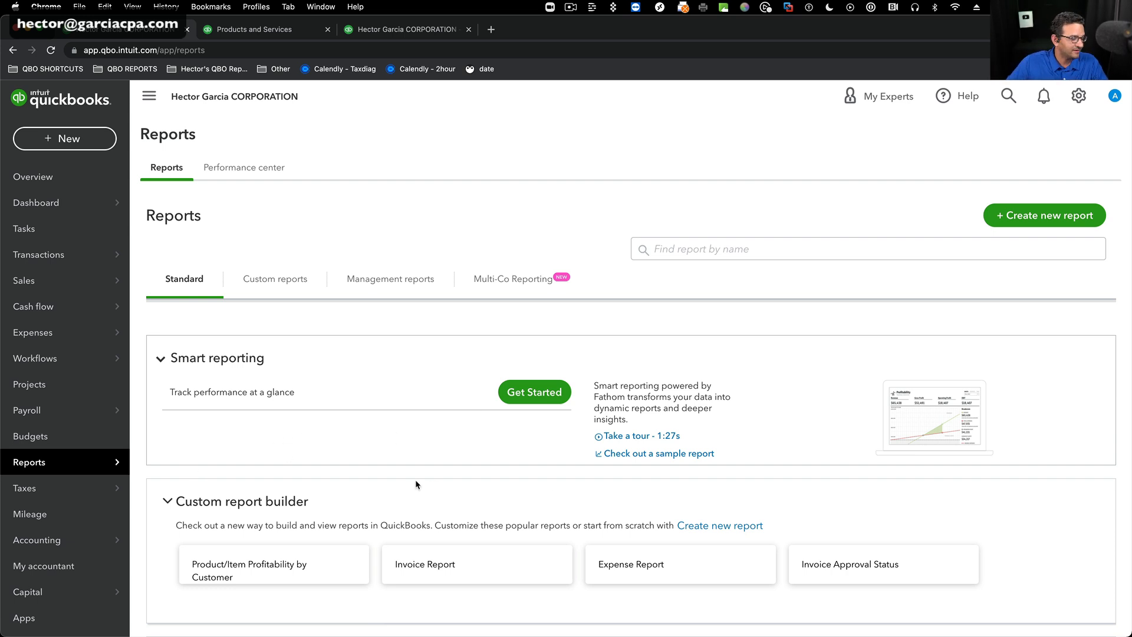
scroll(224, 485, down, 3)
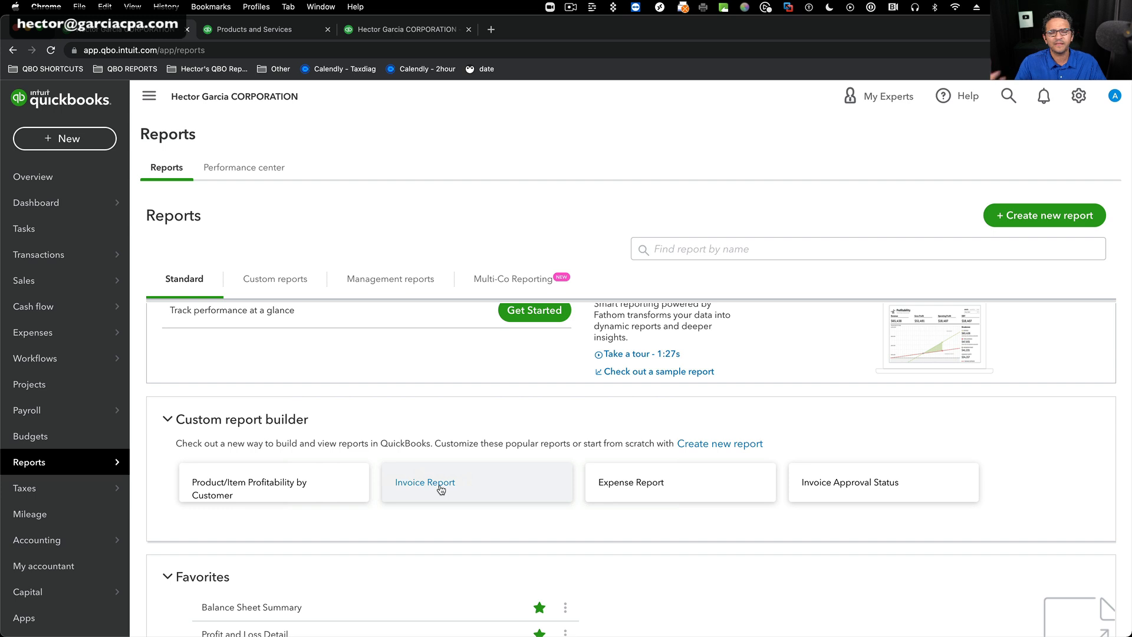
click(439, 488)
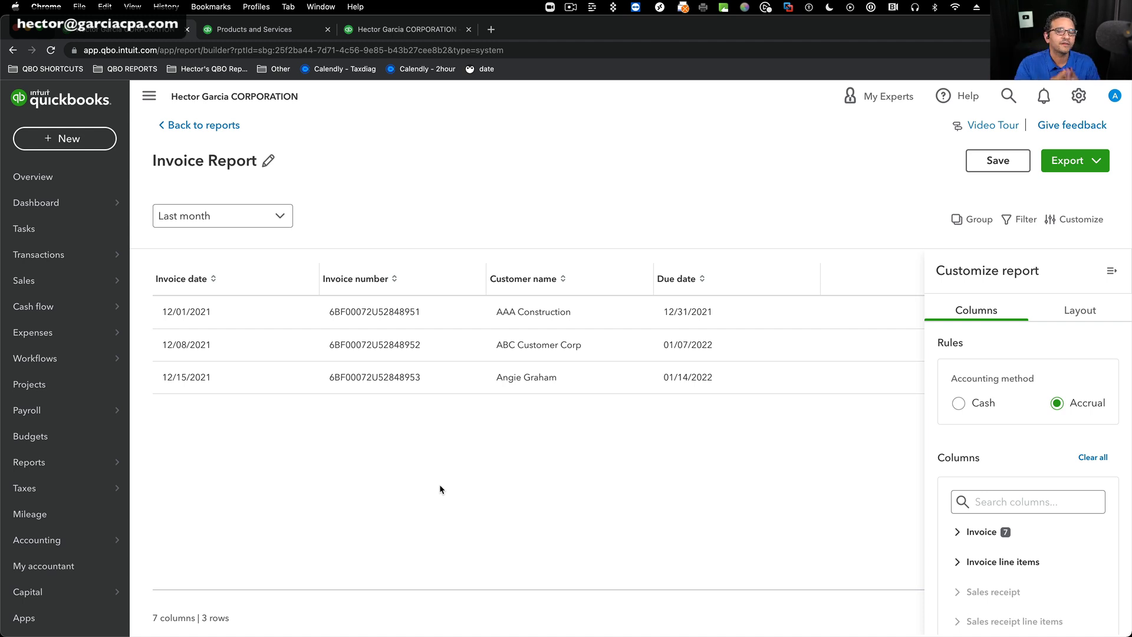
Set the Invoice Report's period to custom dates from 03/01/2022 to 03/31/2022.
click(280, 219)
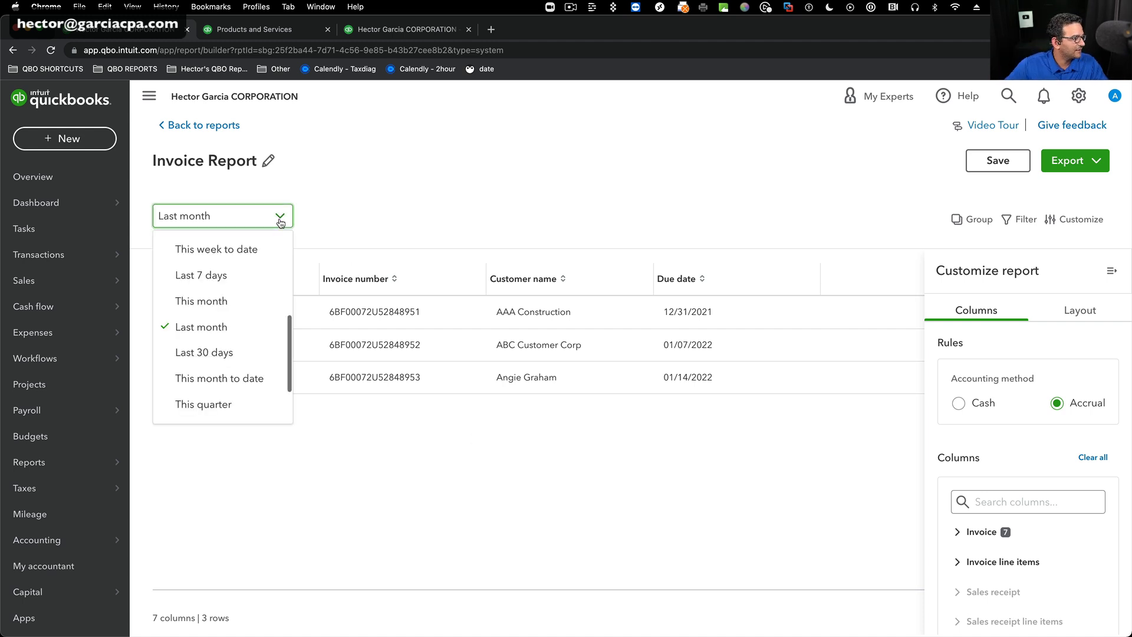
scroll(218, 330, down, 3)
scroll(218, 348, up, 10)
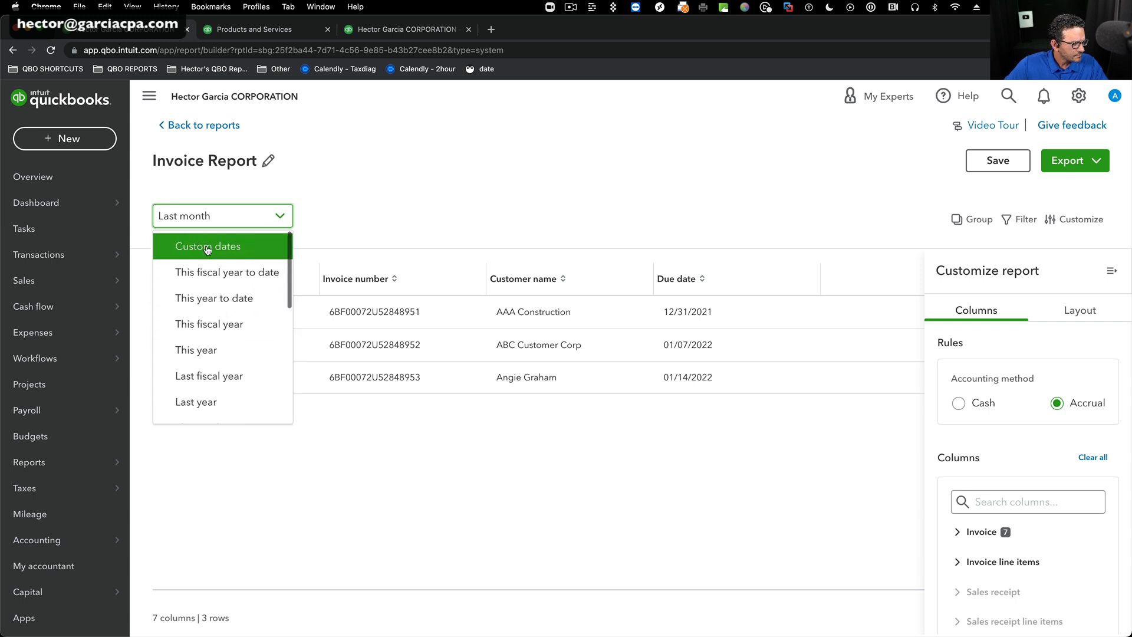
click(207, 247)
click(394, 217)
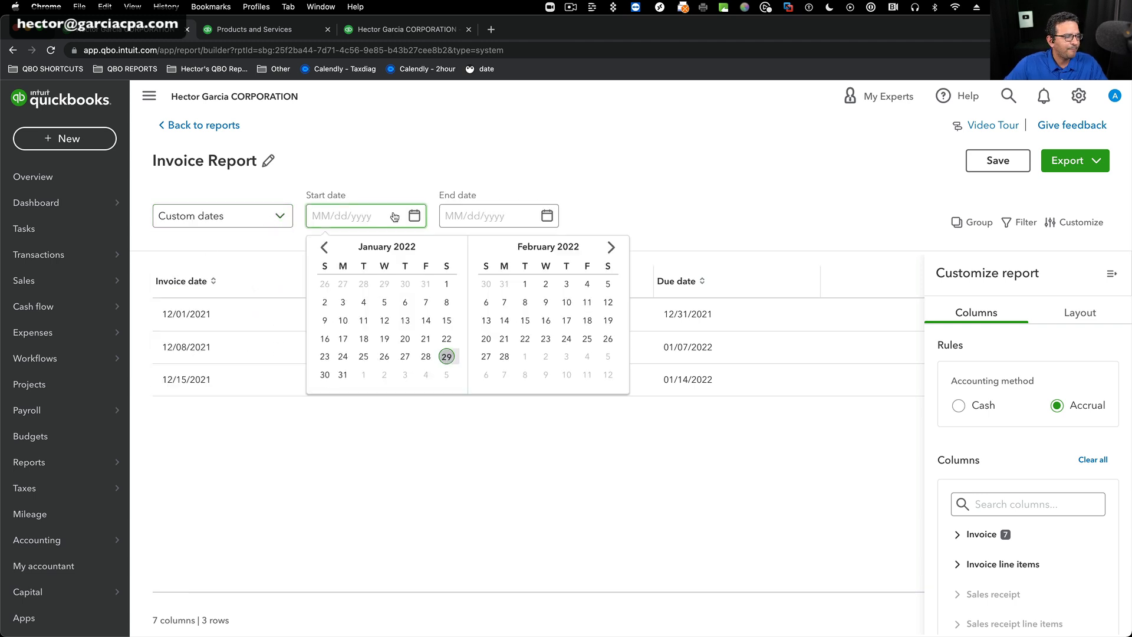
click(612, 247)
click(612, 247)
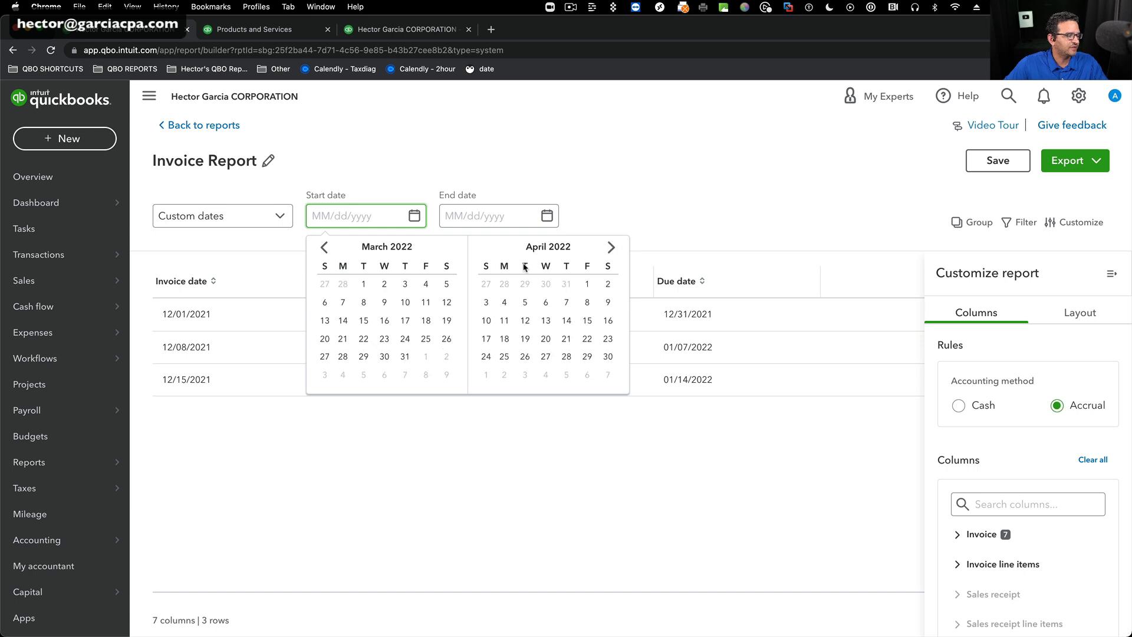
click(364, 284)
click(547, 216)
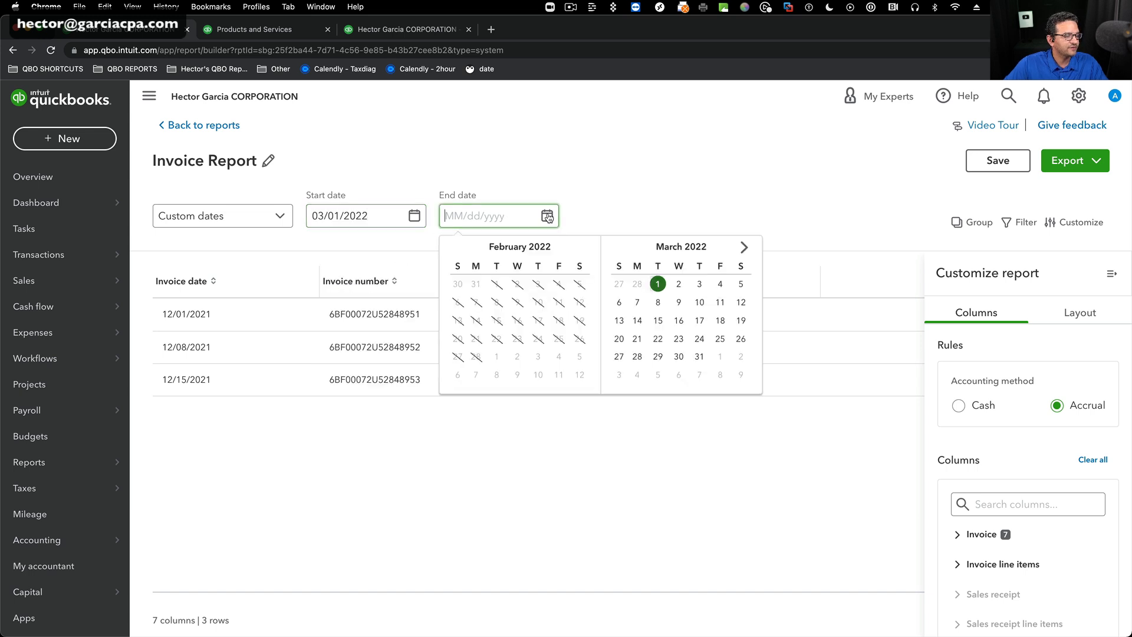
click(699, 356)
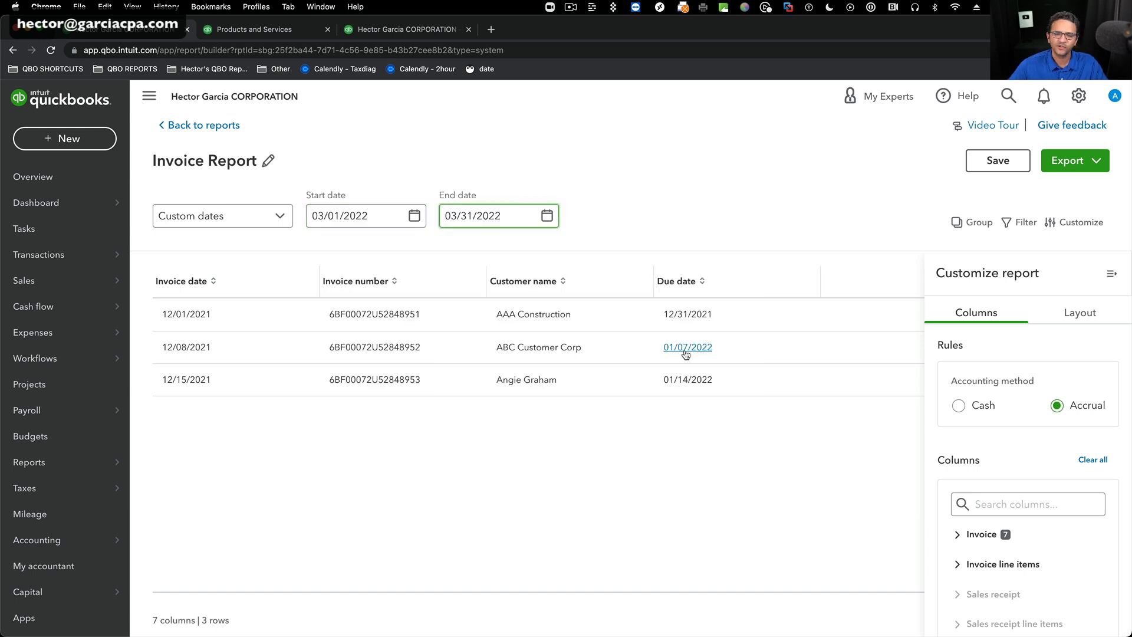
key(Tab)
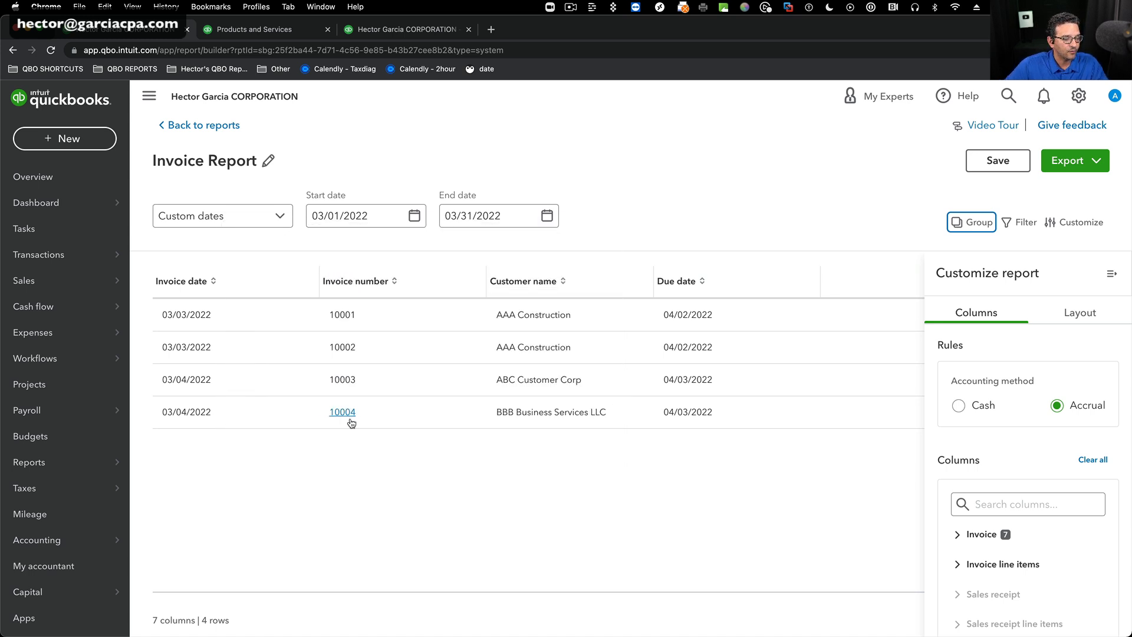
Collapse the navigation menu and the report customization pane to give the Invoice Report's columns more room.
scroll(632, 382, right, 10)
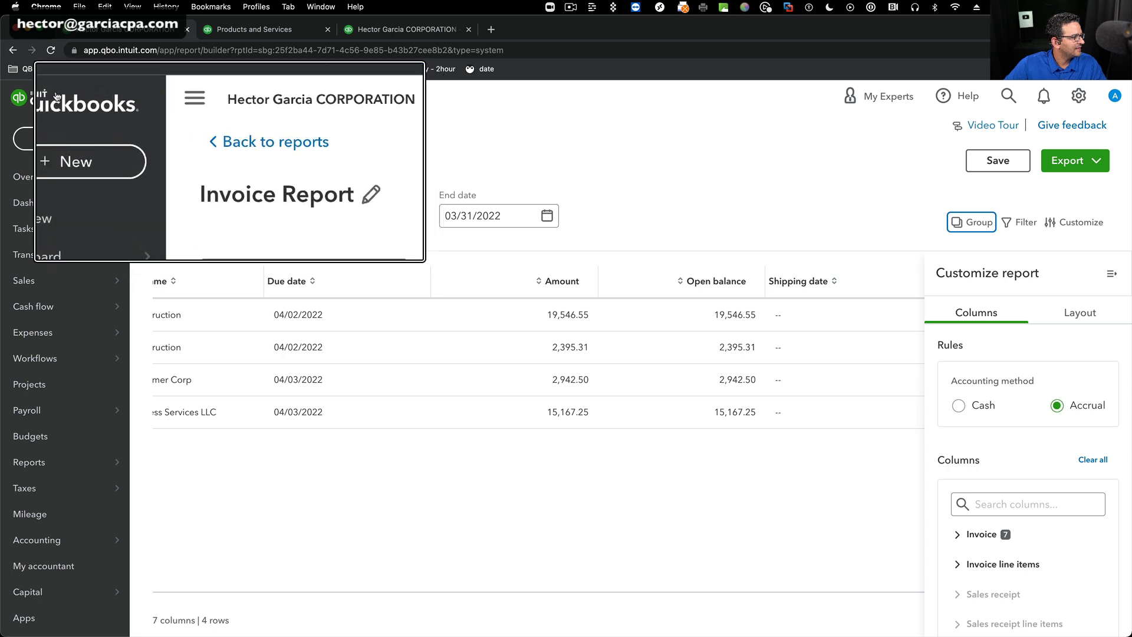
click(148, 100)
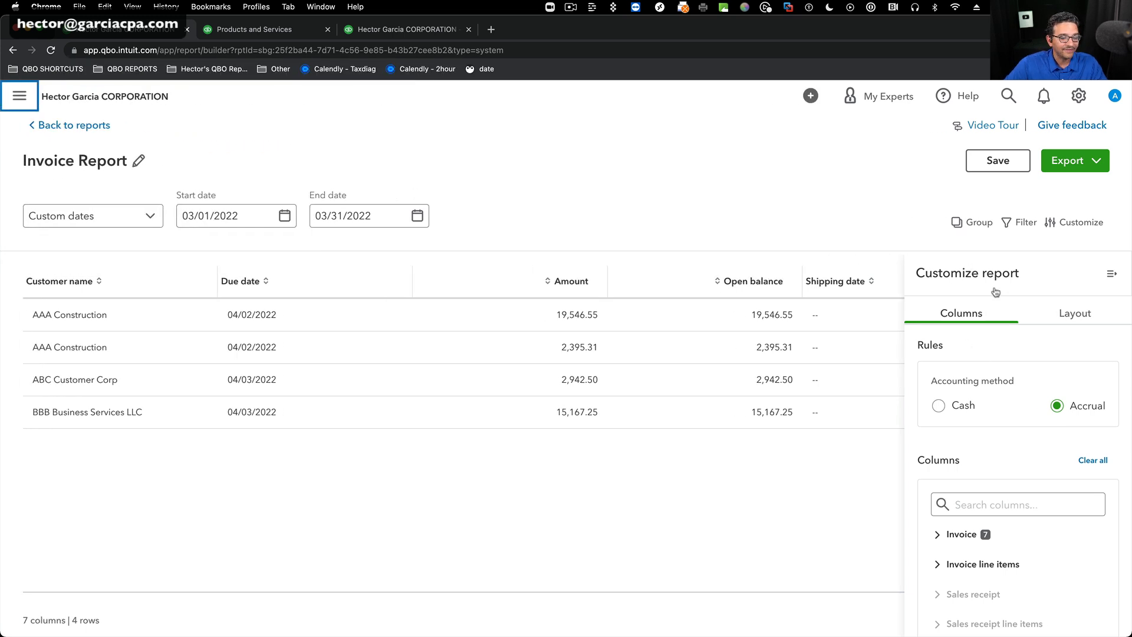
click(1111, 273)
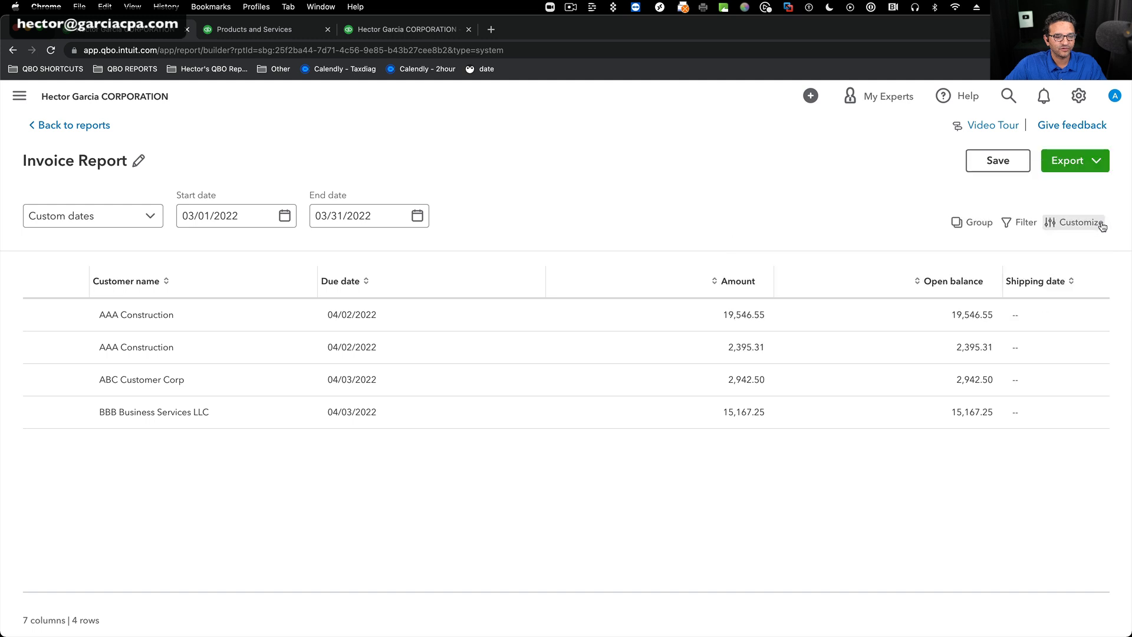
Reopen the report customization and remove the Due date and Amount columns from the Invoice Report.
click(1098, 227)
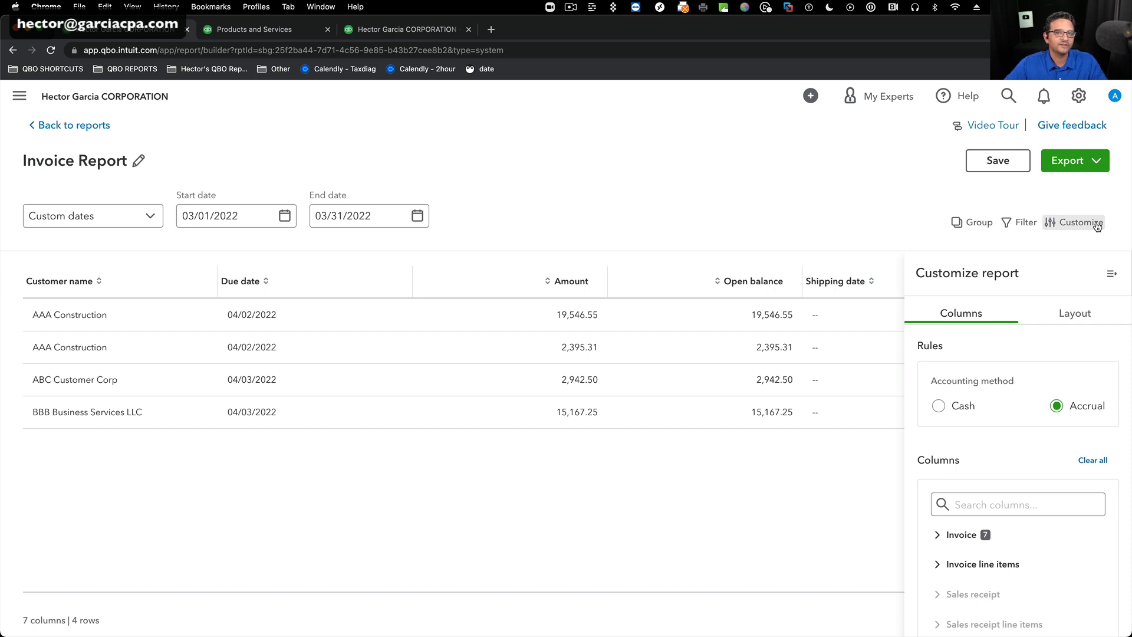
scroll(993, 462, down, 4)
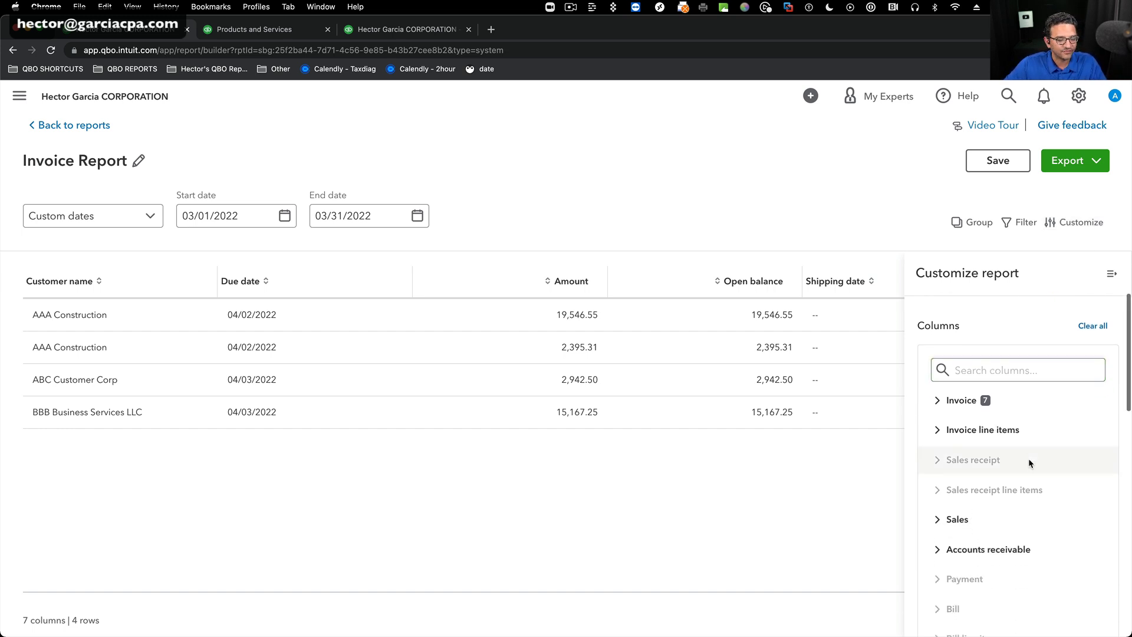
click(980, 356)
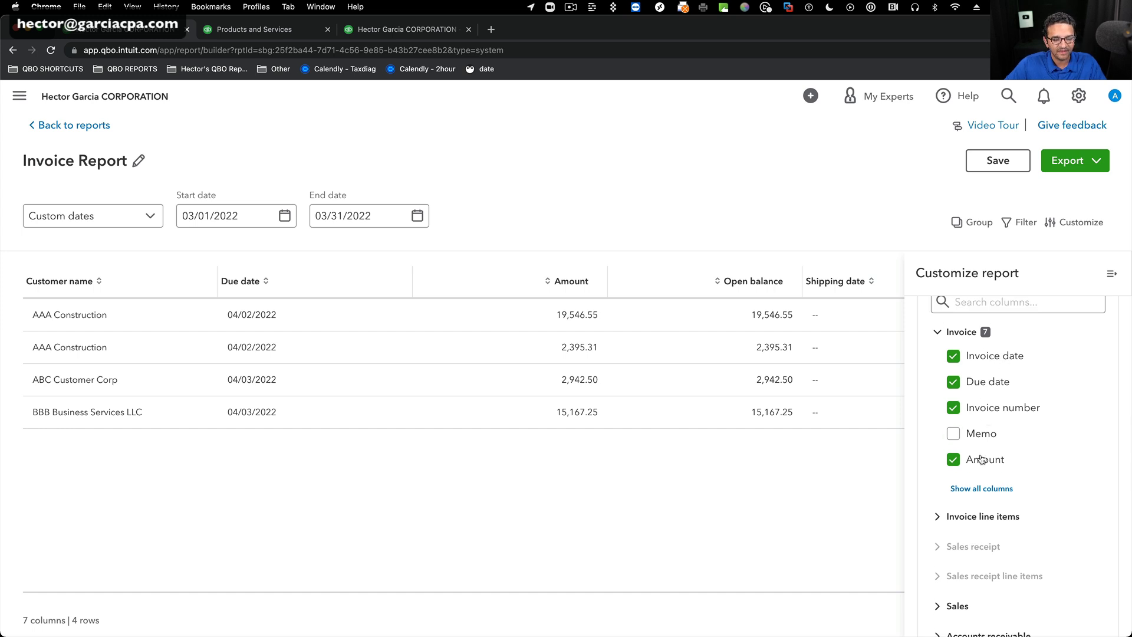
click(953, 382)
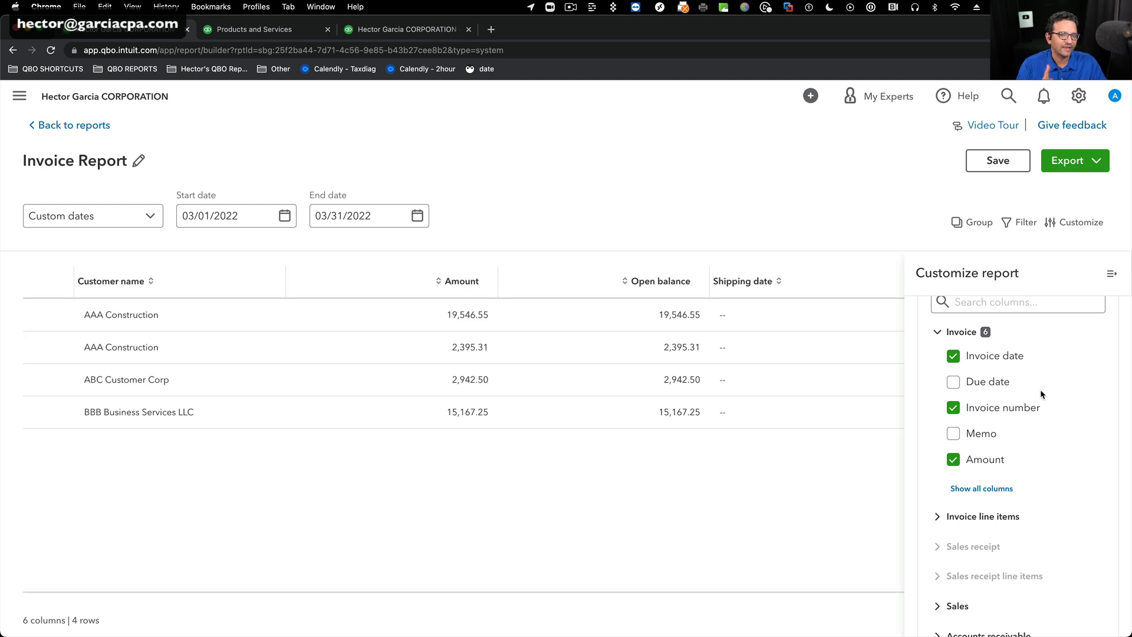
click(953, 461)
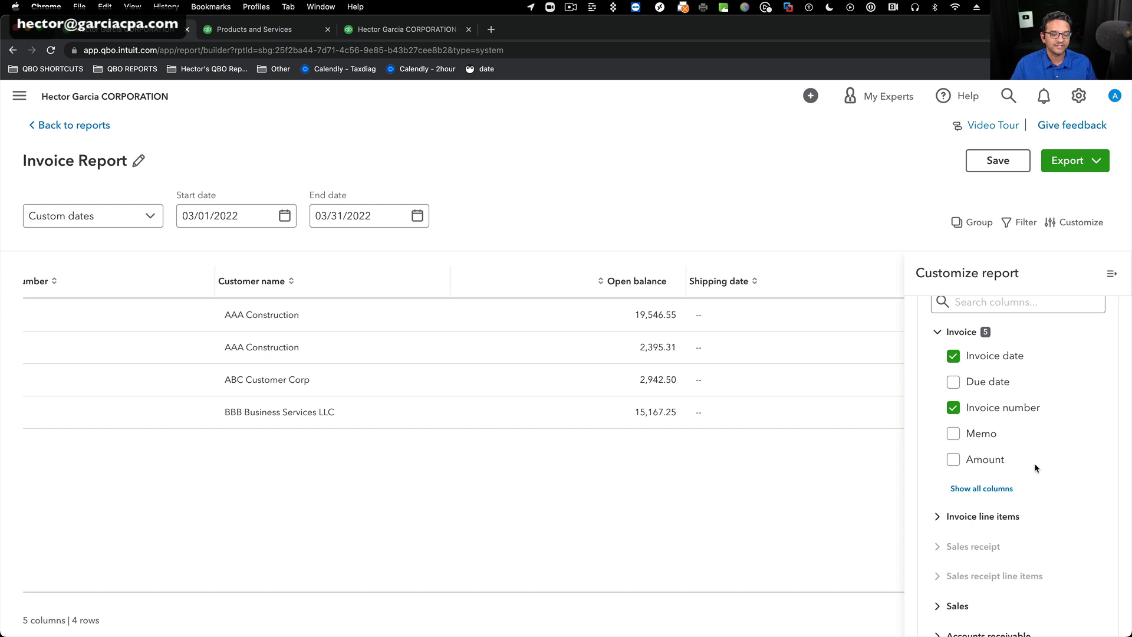
Show all invoice columns, remove Open balance and Shipping date from the report, and close the customization pane.
click(978, 489)
scroll(1041, 514, down, 3)
scroll(1052, 523, down, 2)
click(1052, 522)
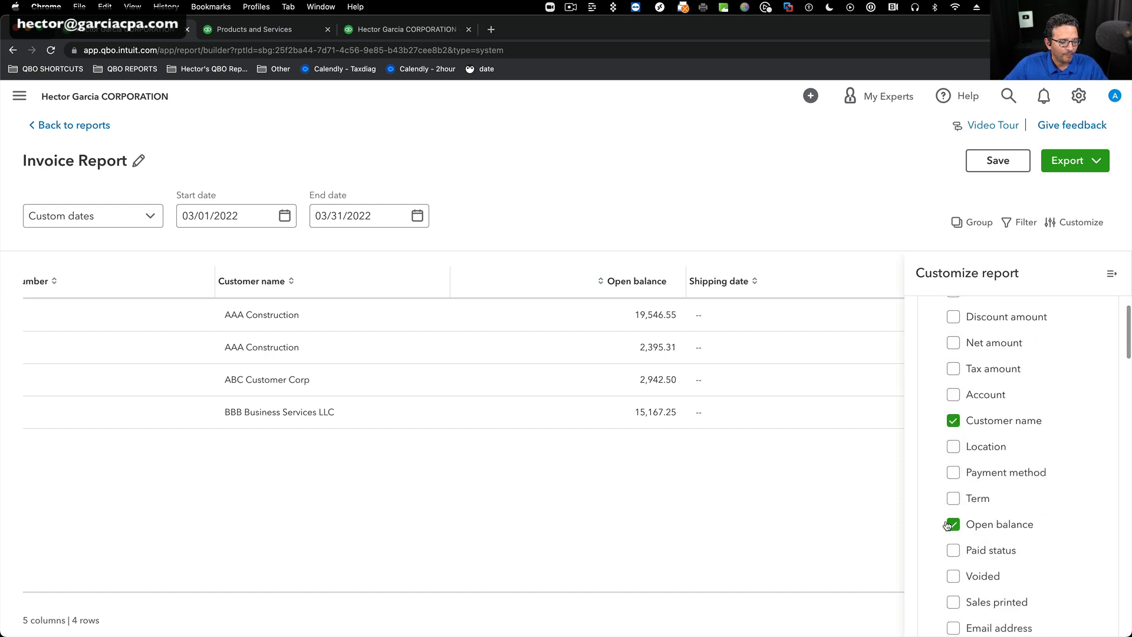
scroll(1036, 514, up, 5)
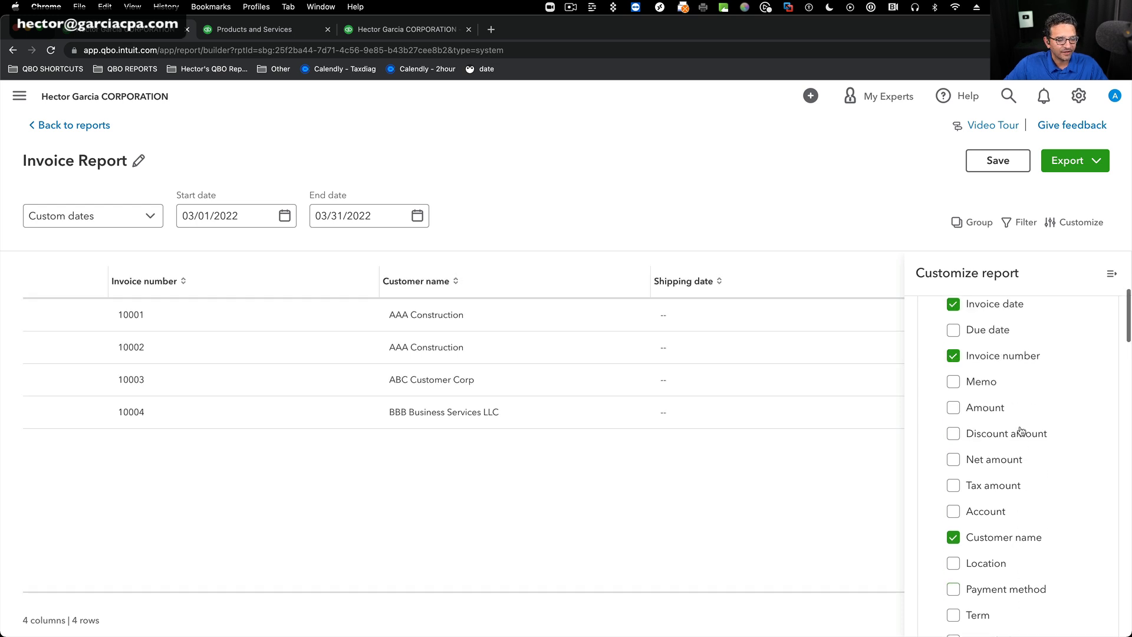
scroll(1053, 496, down, 6)
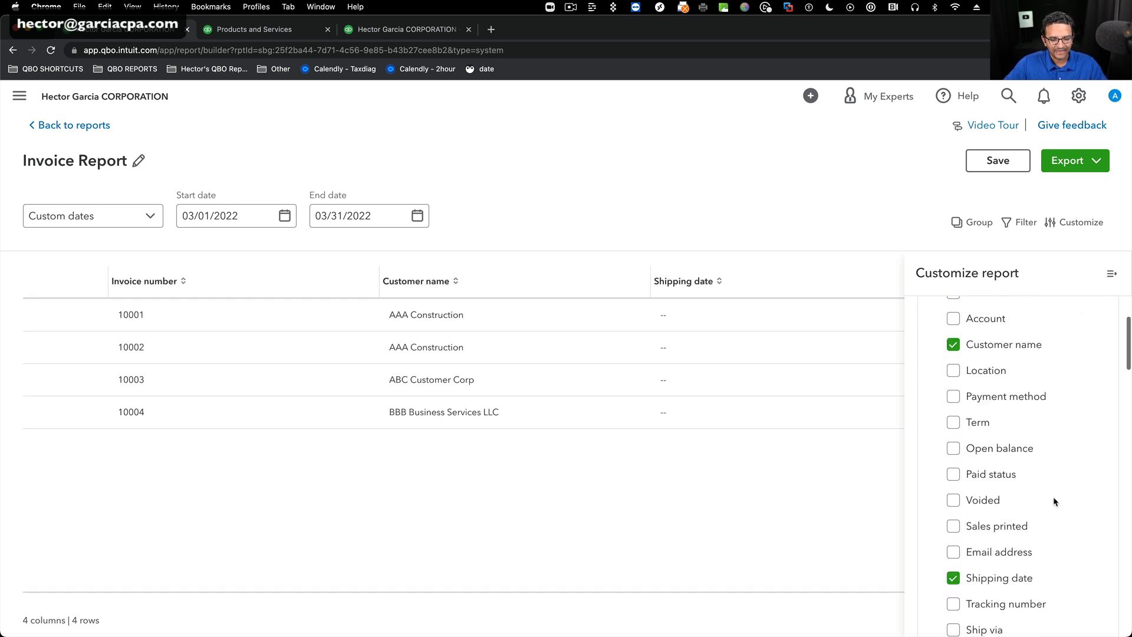
click(1002, 483)
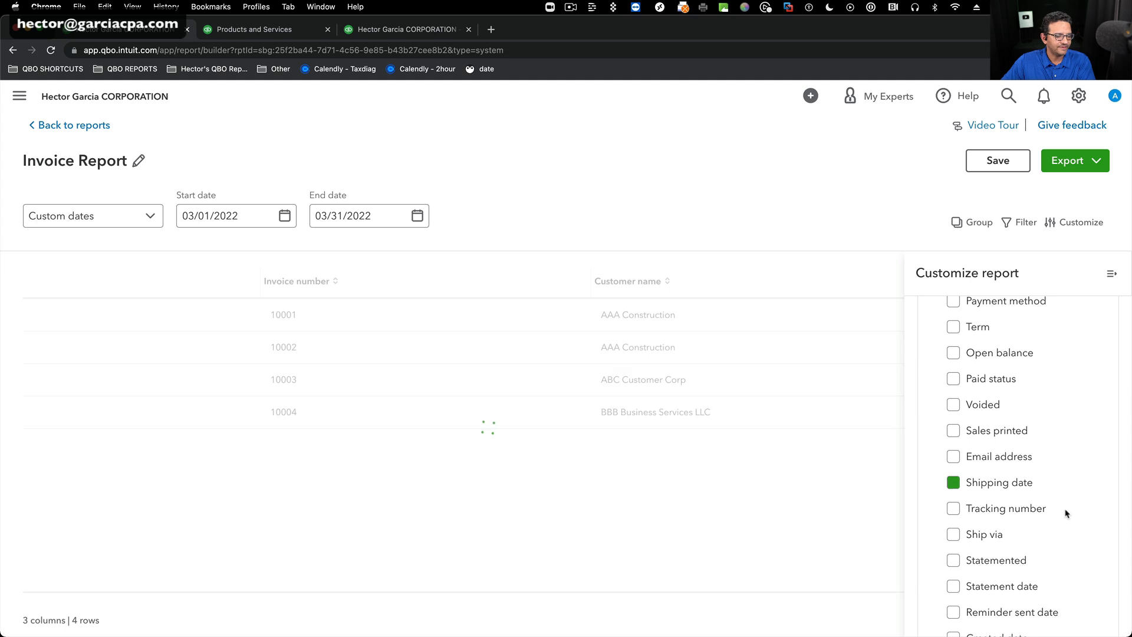
scroll(1061, 512, down, 6)
scroll(1061, 512, down, 4)
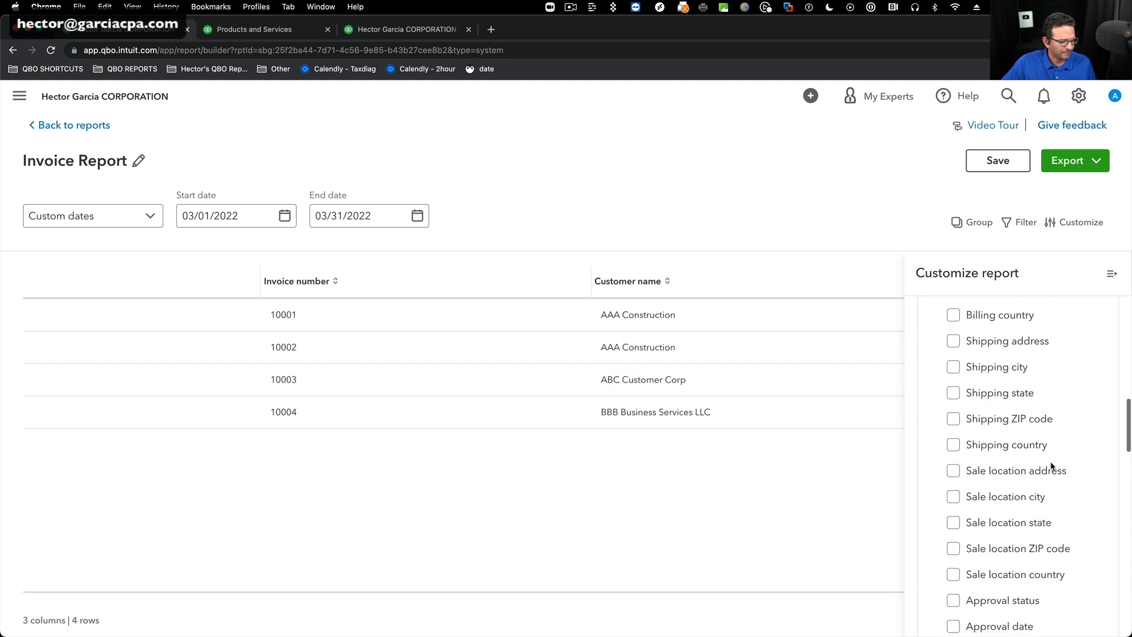
click(1109, 273)
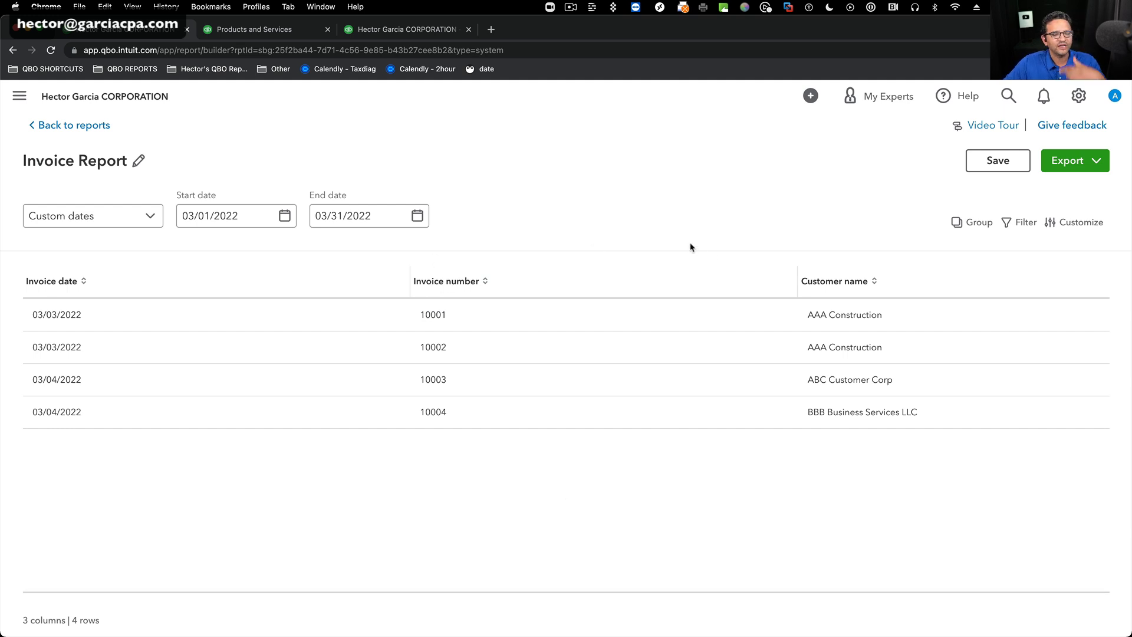
Reorder the report's columns to Invoice number, Customer name, Invoice date in the customization layout.
click(1079, 222)
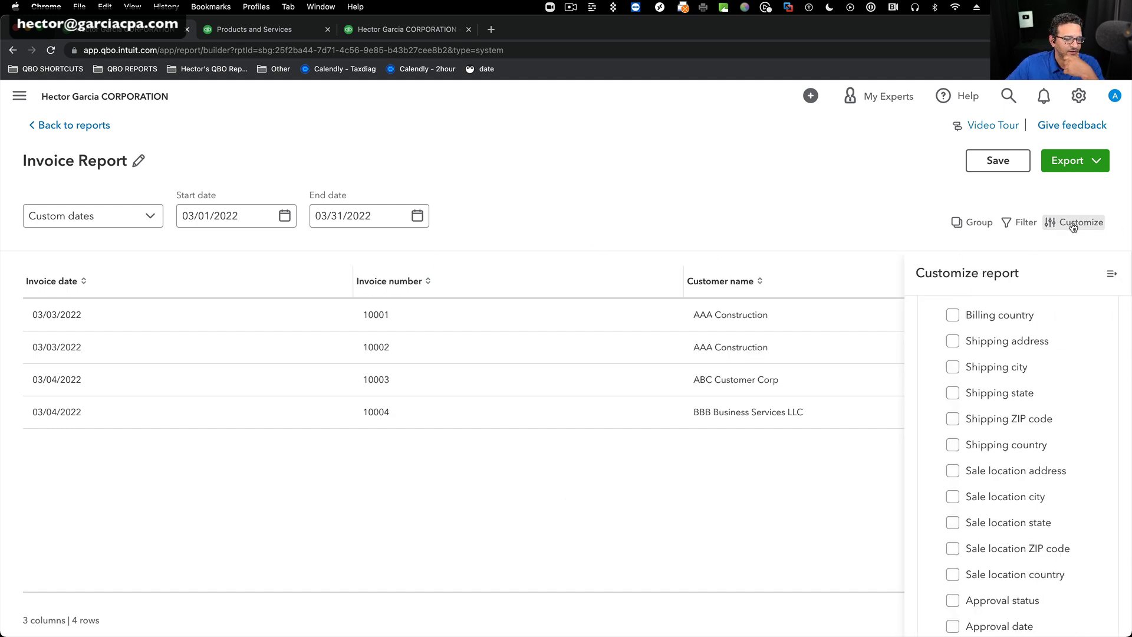
scroll(1043, 375, up, 10)
scroll(1047, 361, up, 5)
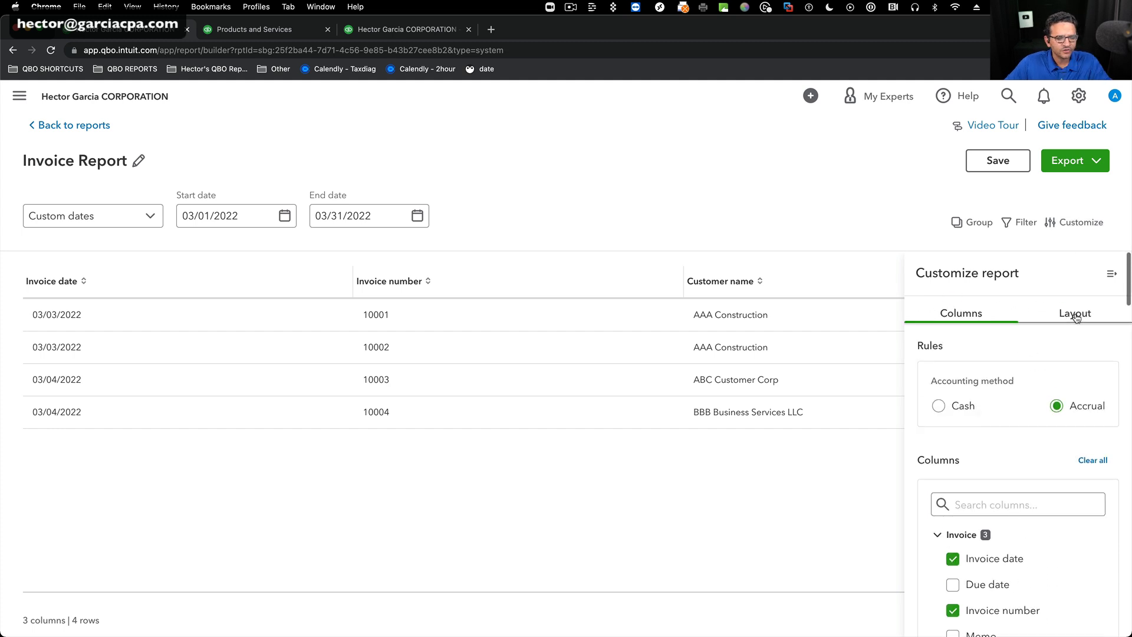
scroll(1073, 318, down, 7)
scroll(1073, 318, up, 5)
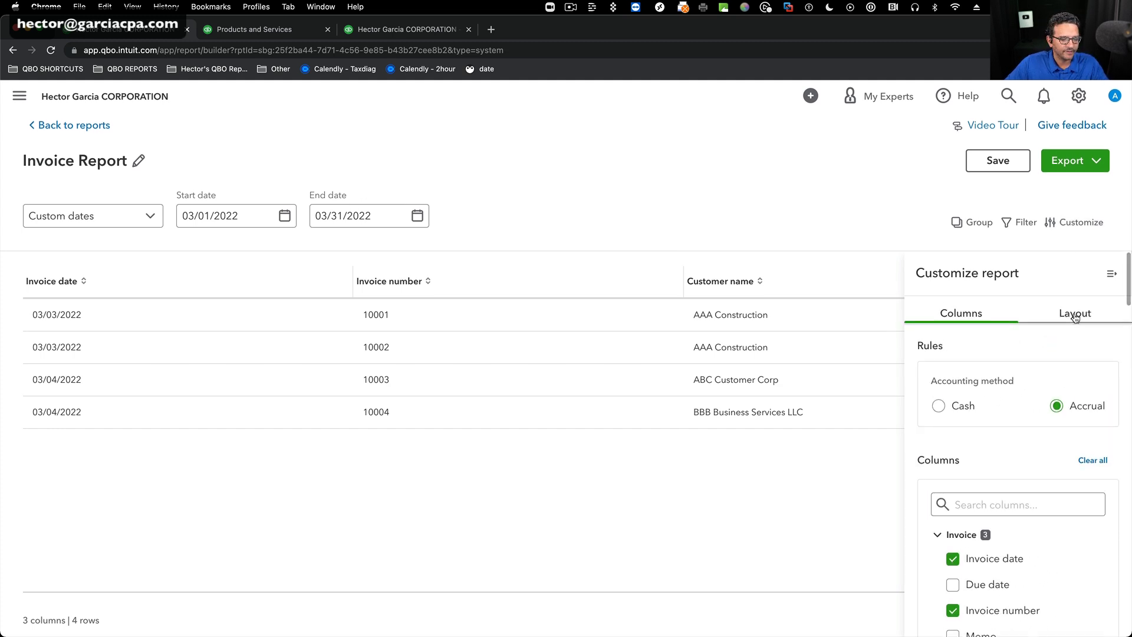
click(1072, 313)
drag(930, 418, 932, 378)
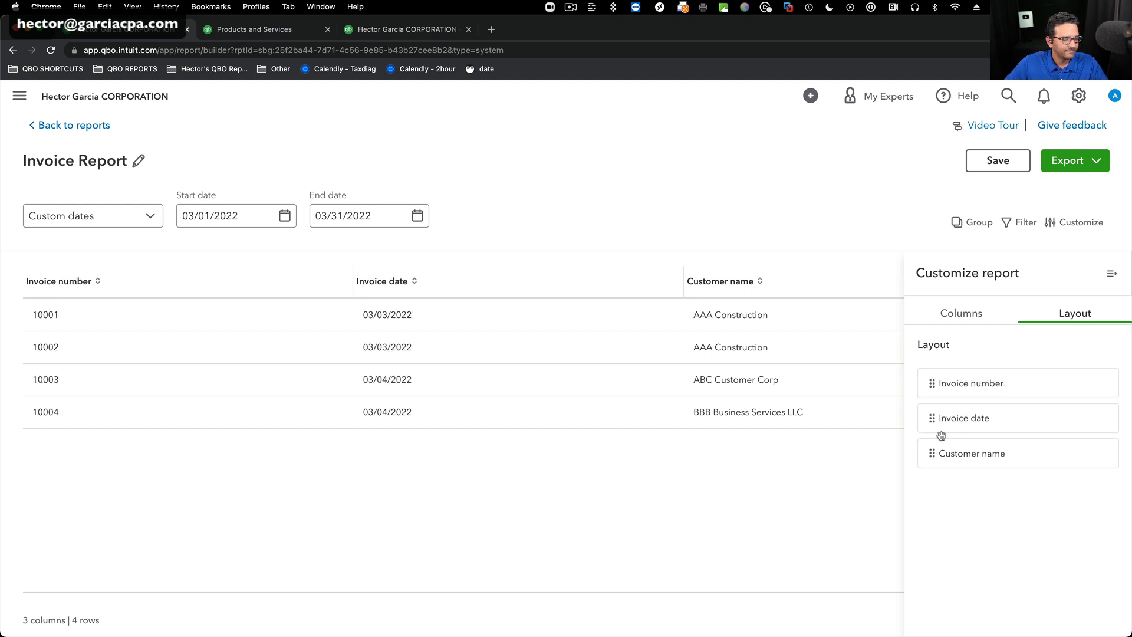
drag(934, 451, 931, 417)
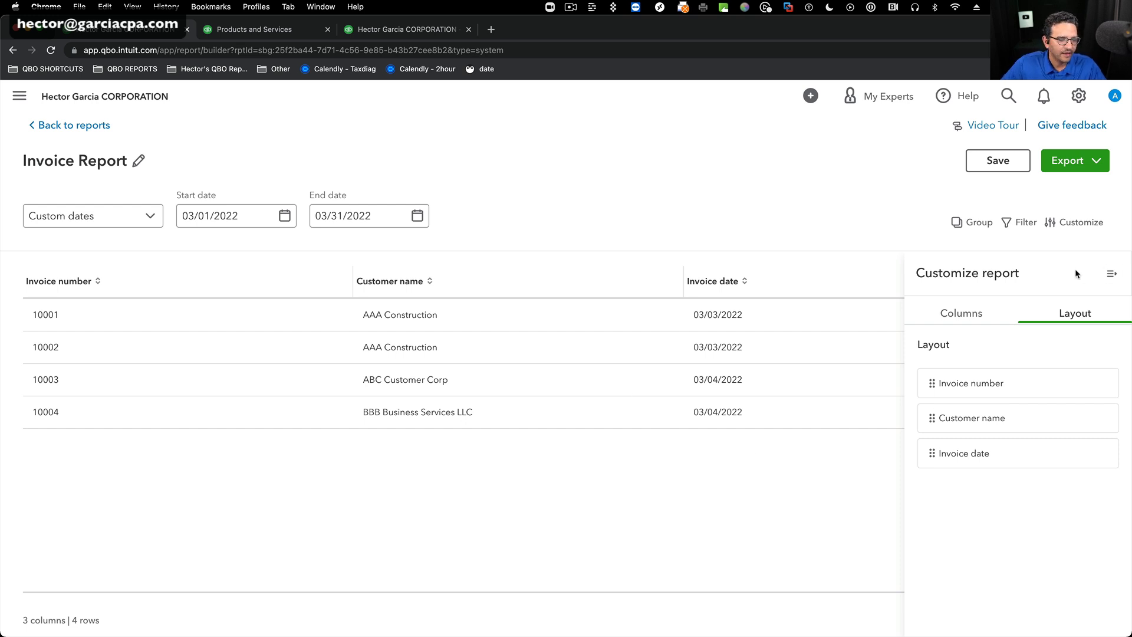
Reopen the report's column customization, show all Invoice line items columns, and add the Ledger amount column.
click(1111, 274)
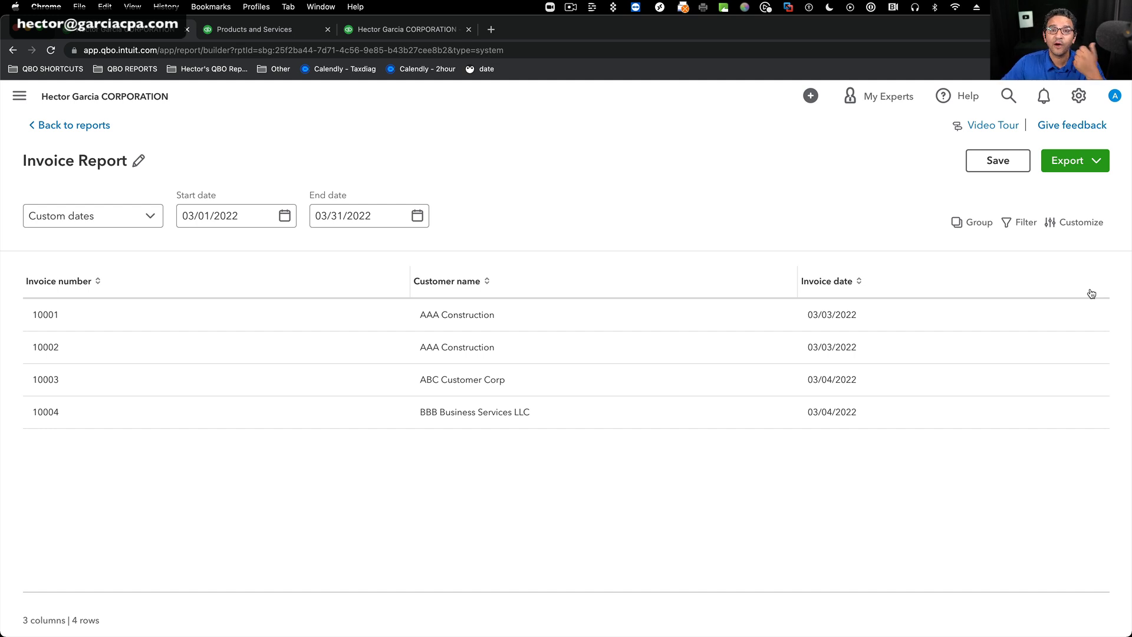
click(1076, 222)
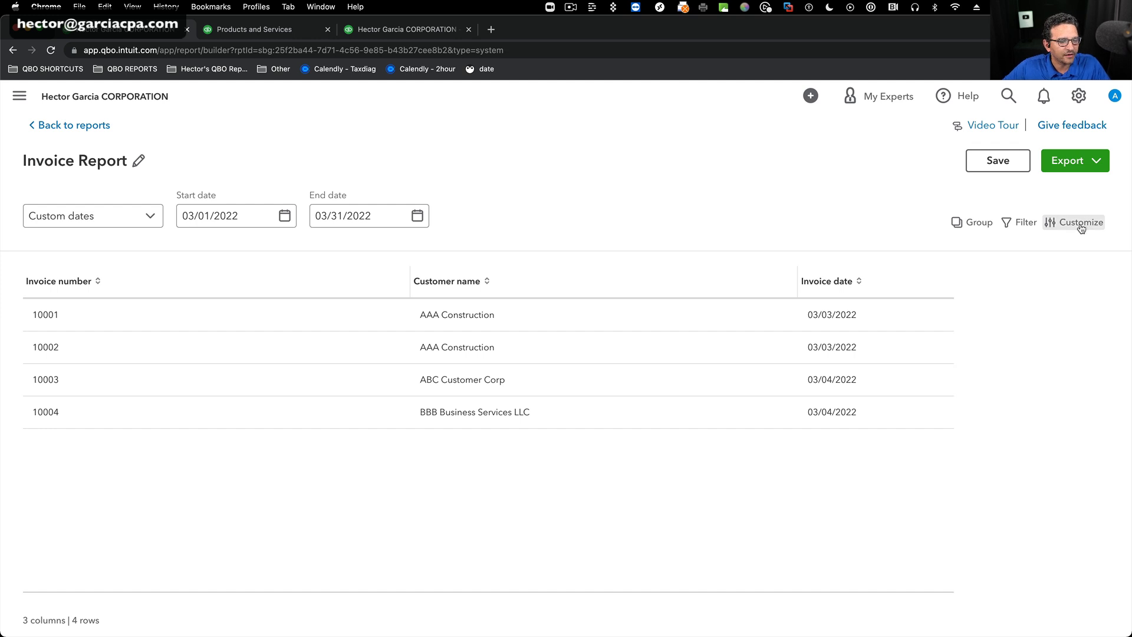
click(971, 318)
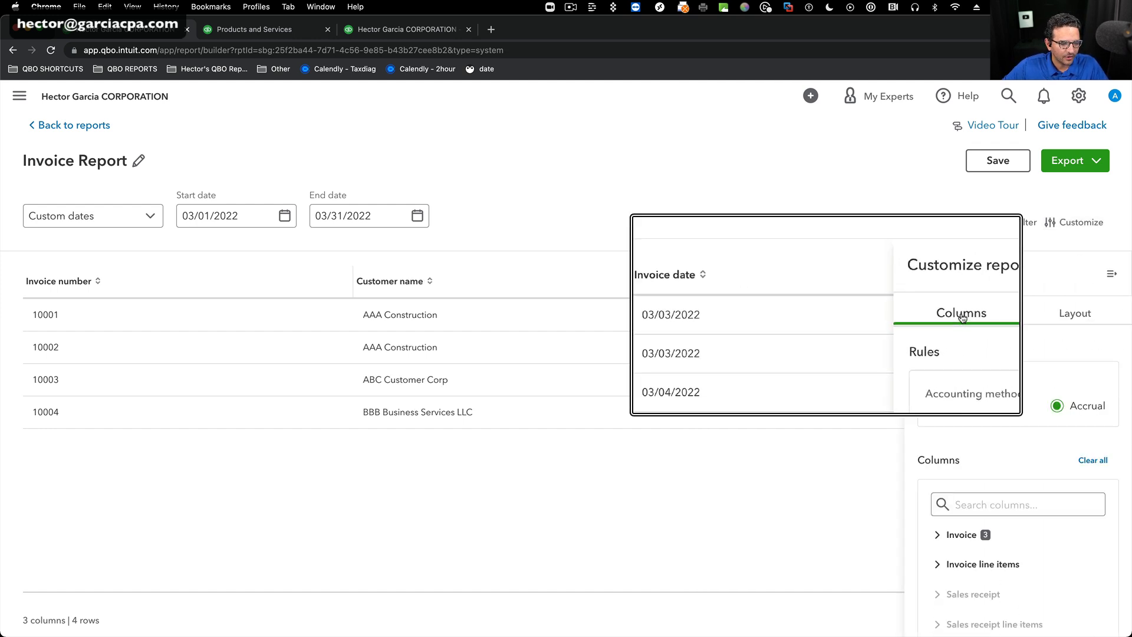
scroll(1053, 369, down, 3)
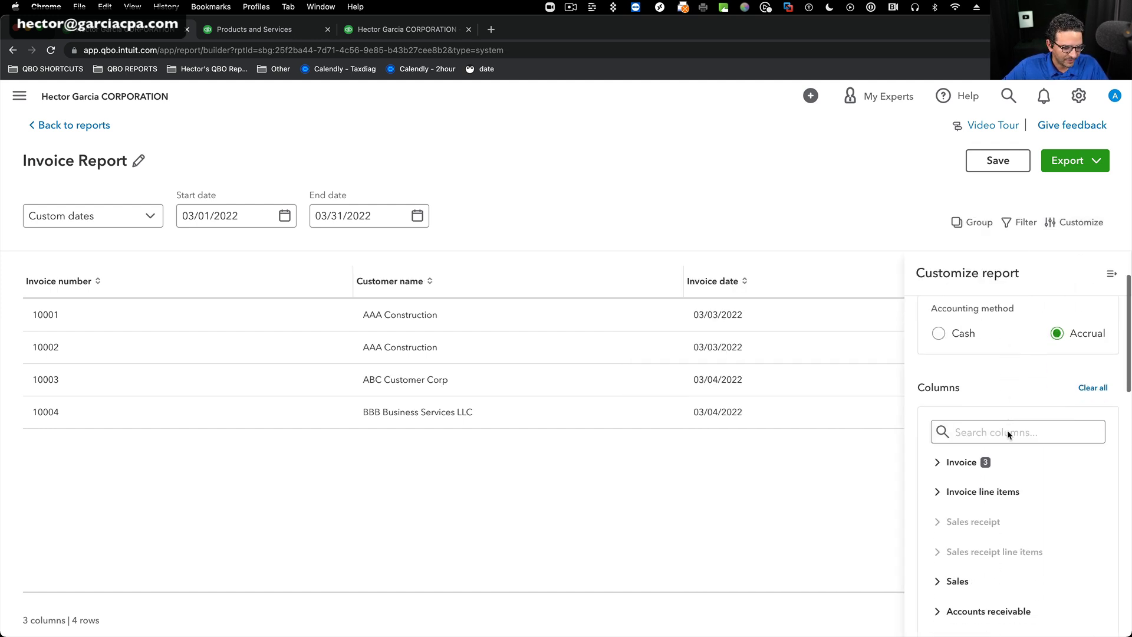
click(1055, 413)
scroll(1055, 433, down, 3)
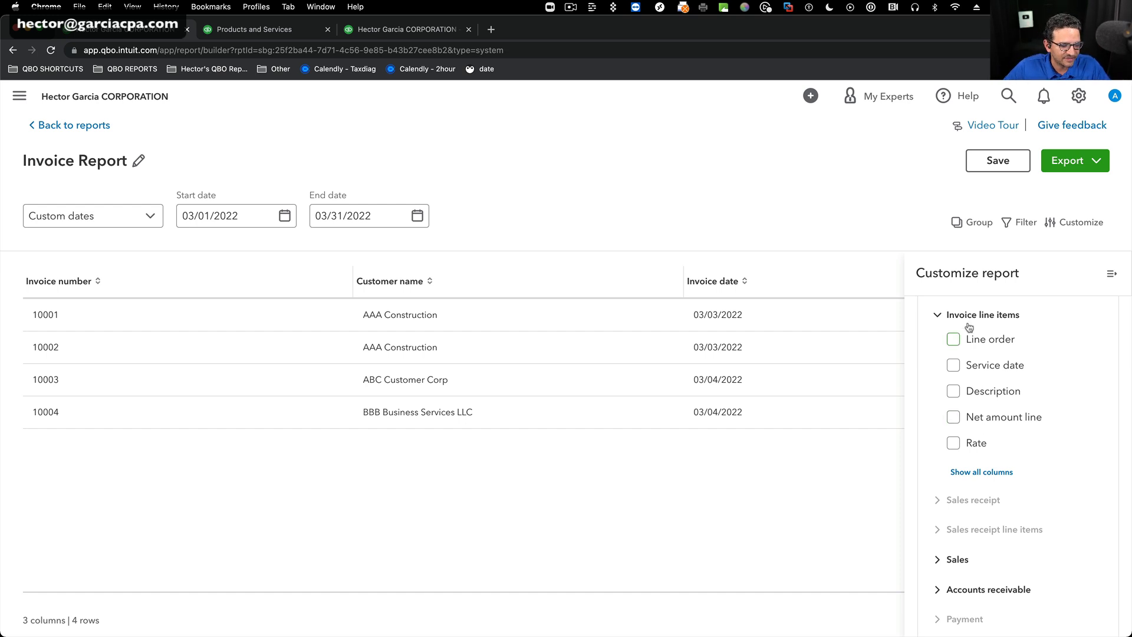
click(998, 472)
scroll(1077, 475, down, 2)
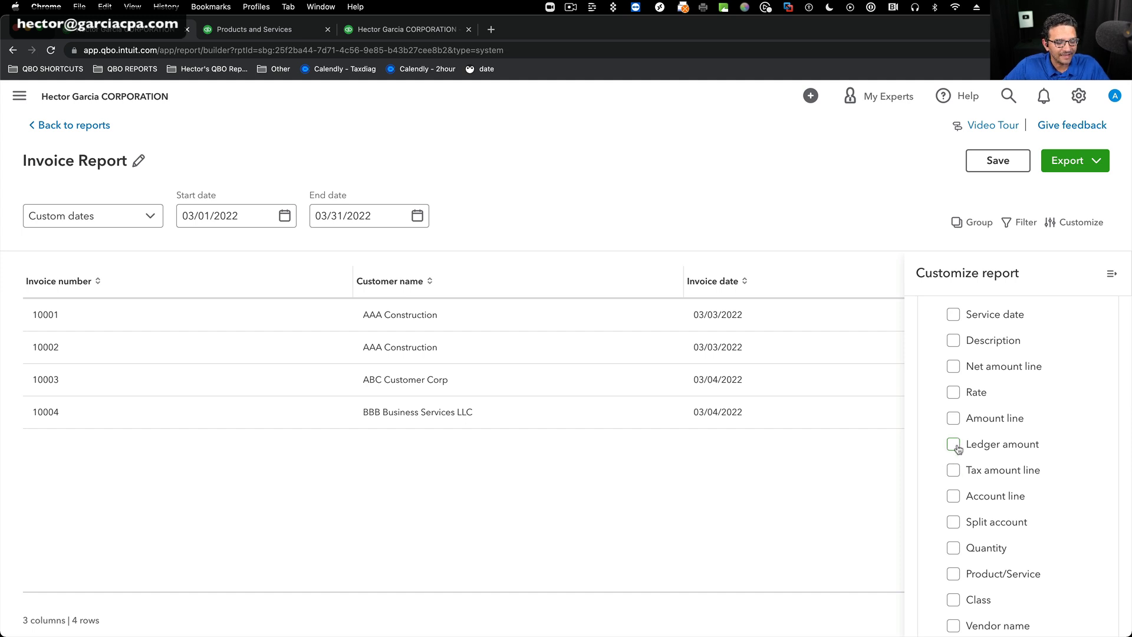
click(1068, 445)
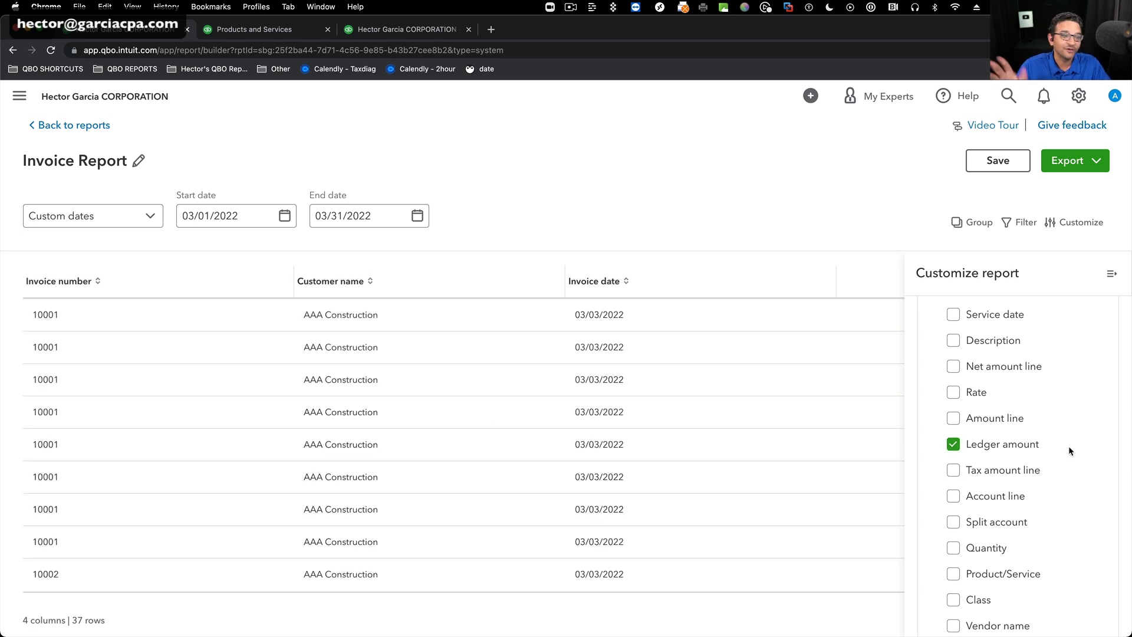
Add the Account line and Product/Service columns to the Invoice Report and close the customization pane.
scroll(1064, 449, down, 2)
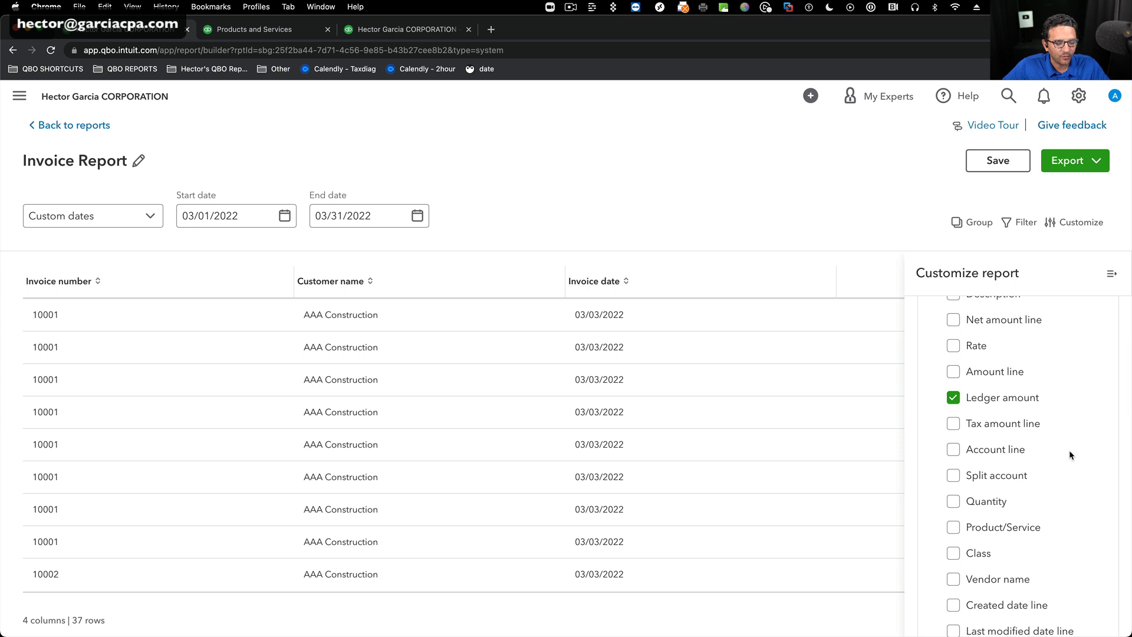
click(955, 451)
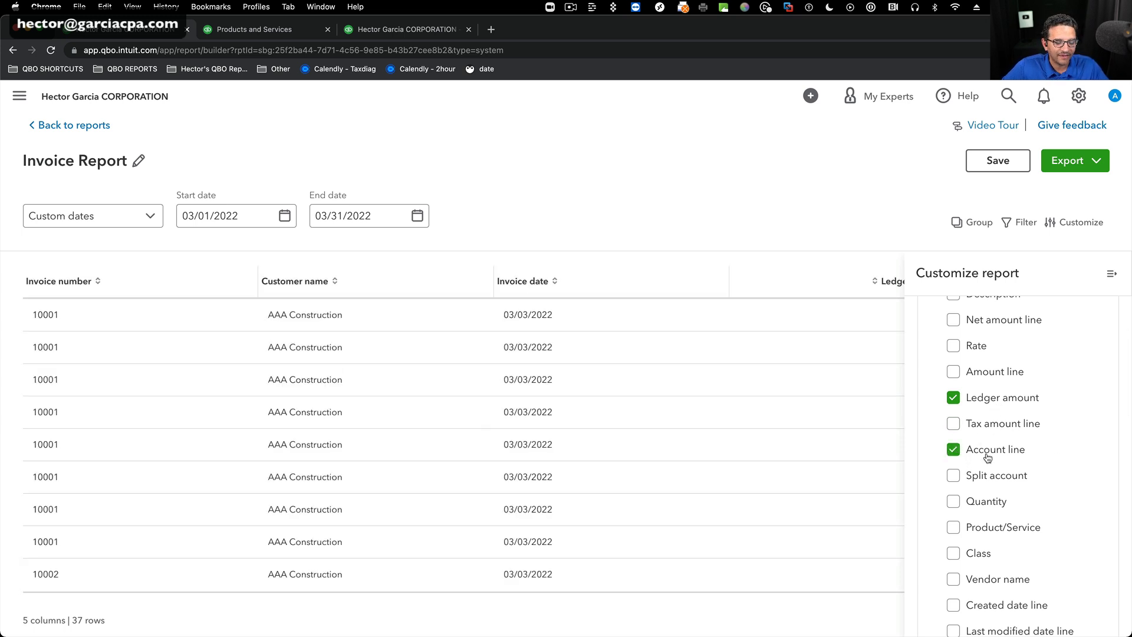
scroll(1069, 482, down, 3)
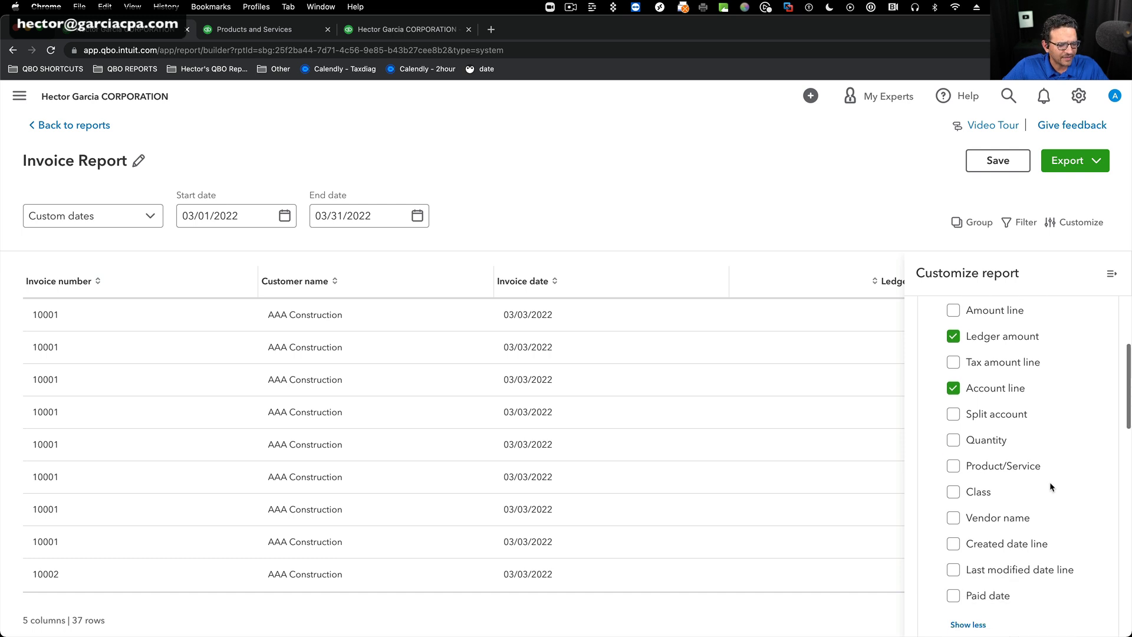
click(953, 466)
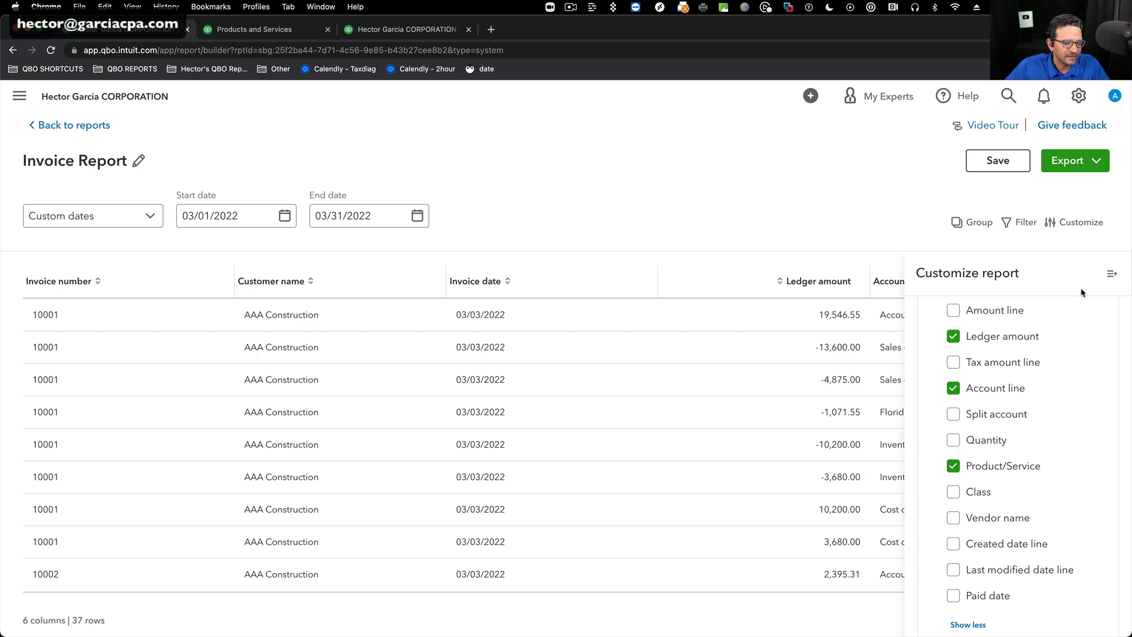
click(1111, 273)
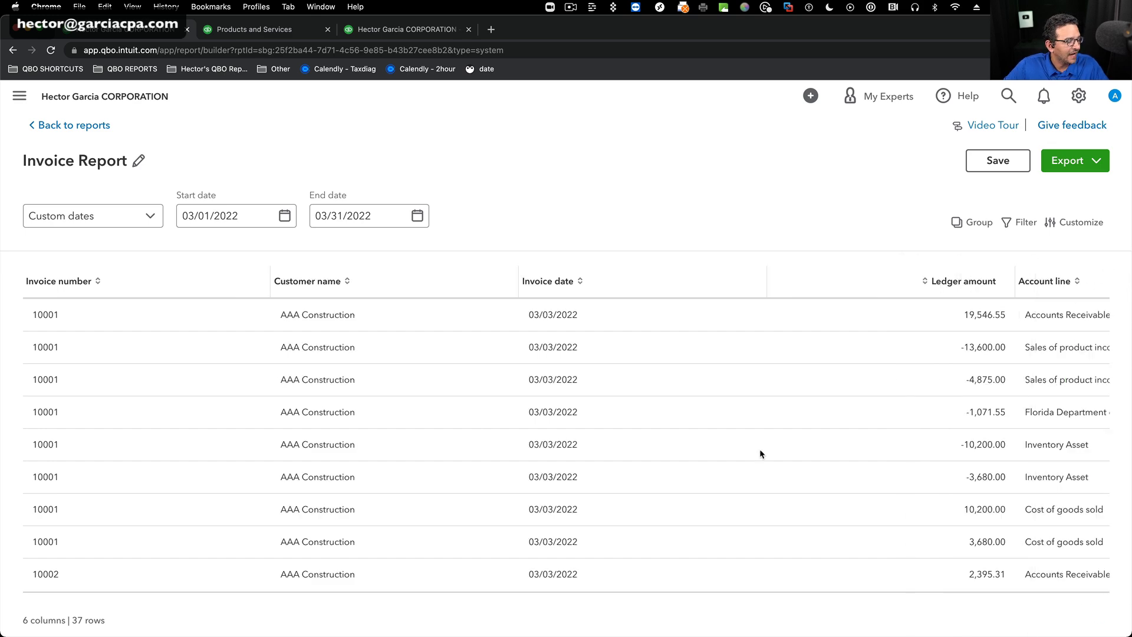
scroll(807, 430, right, 10)
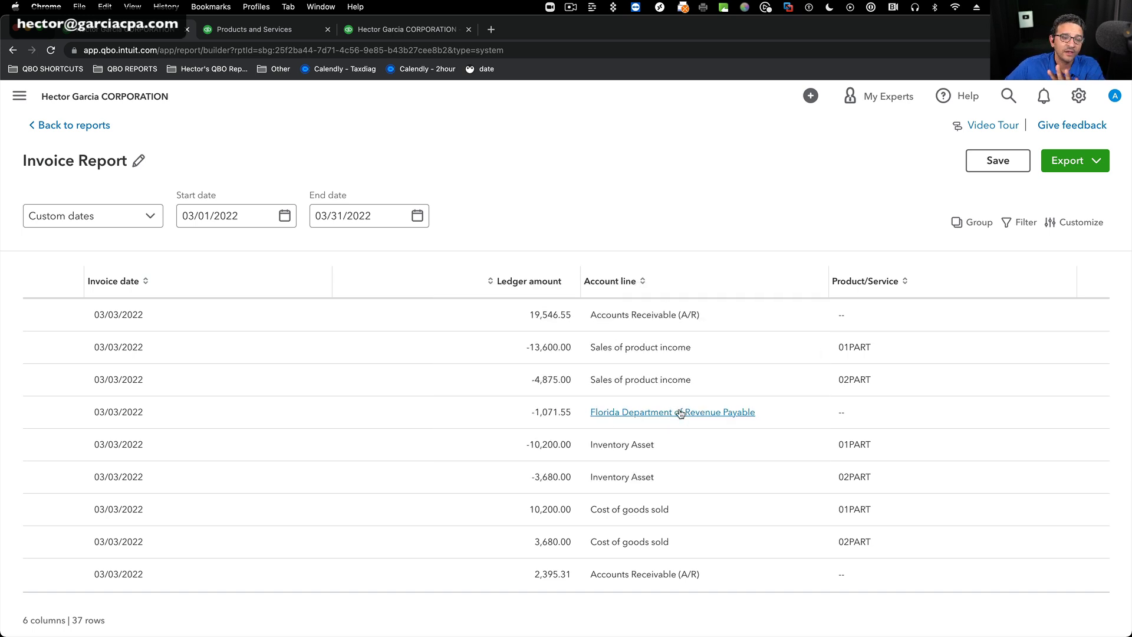
scroll(1079, 239, left, 1)
Filter the Invoice Report so that Account line does not equal Accounts Receivable (A/R).
click(1023, 223)
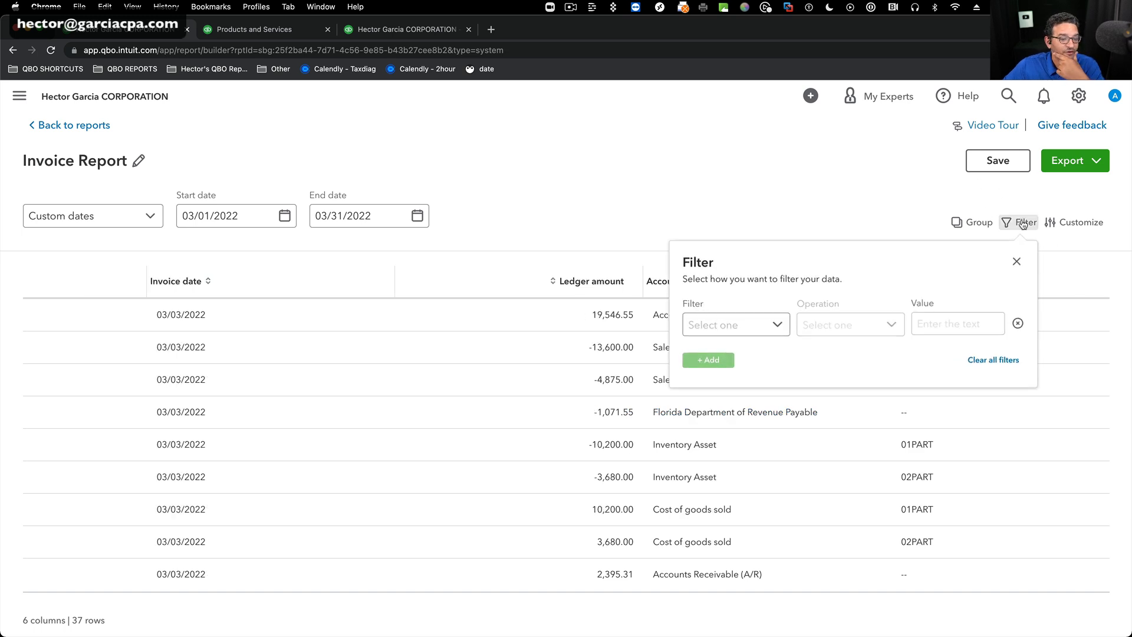
click(784, 325)
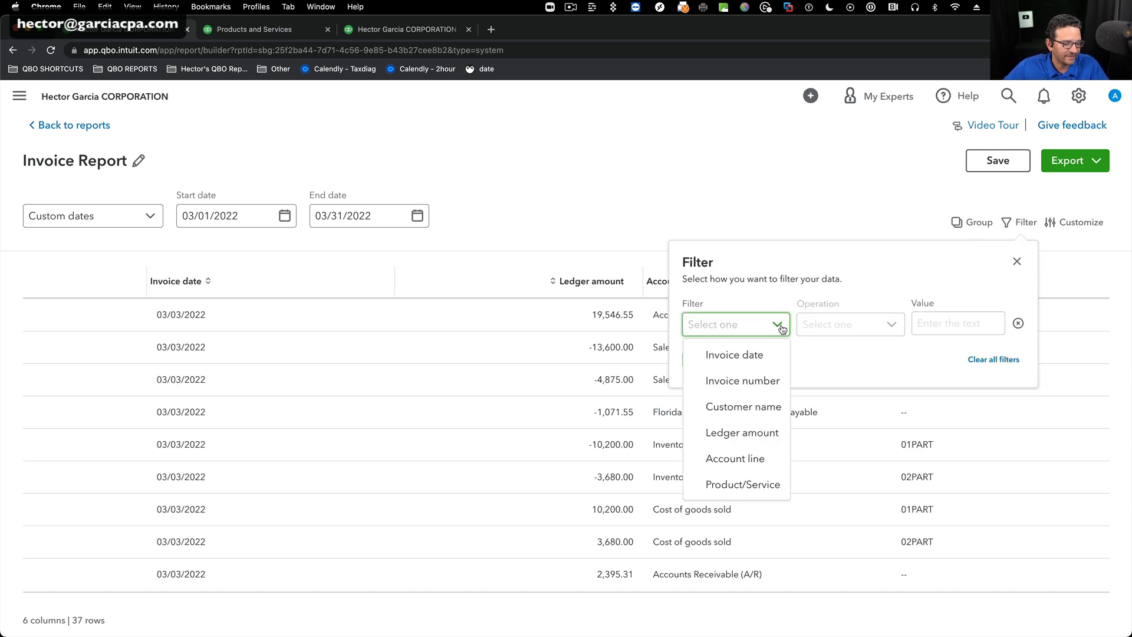
click(751, 457)
click(888, 327)
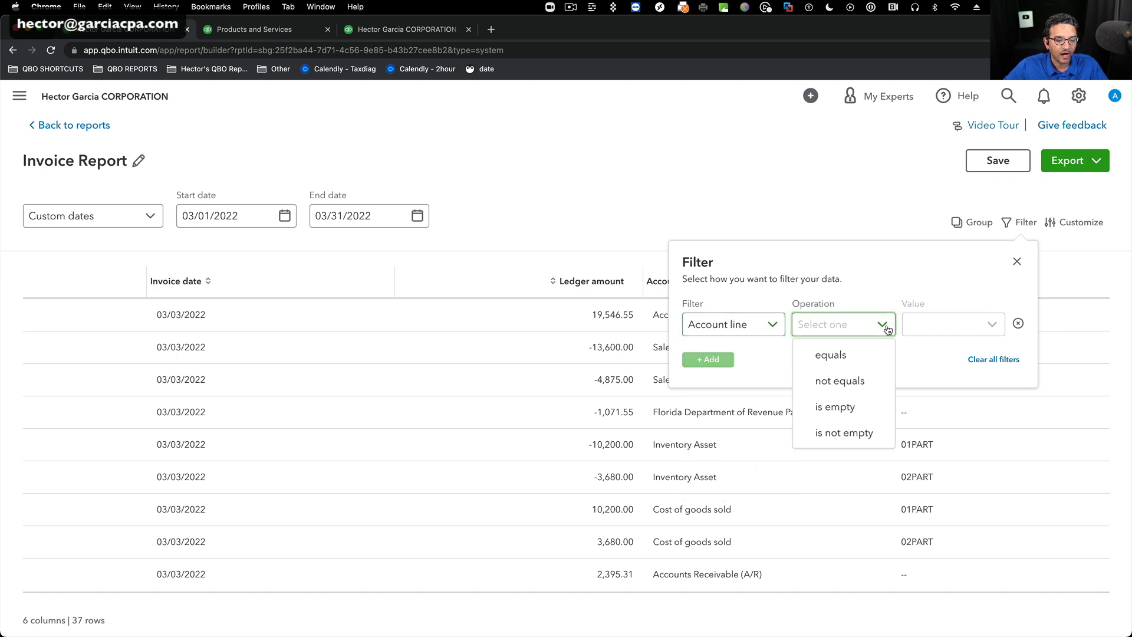
click(850, 380)
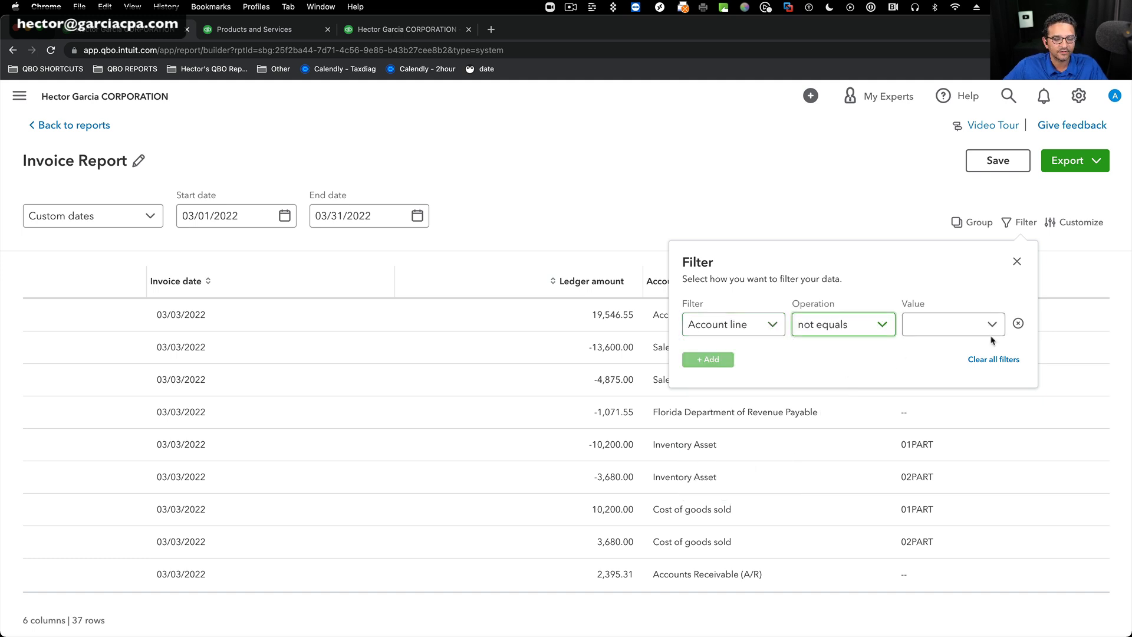
click(993, 325)
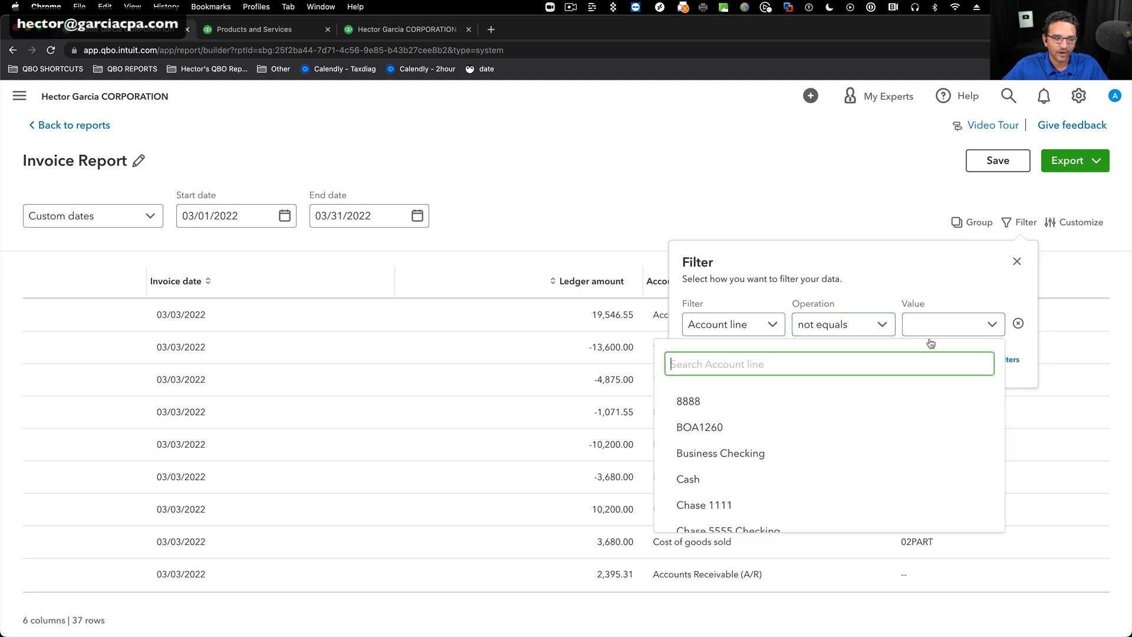
text(accounts)
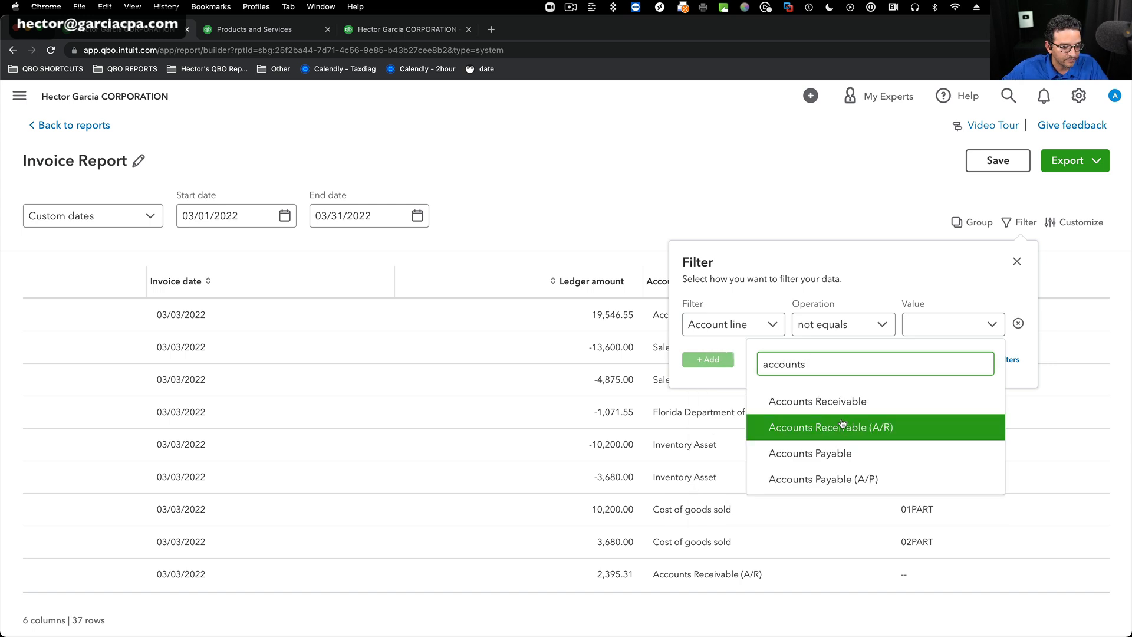
click(873, 429)
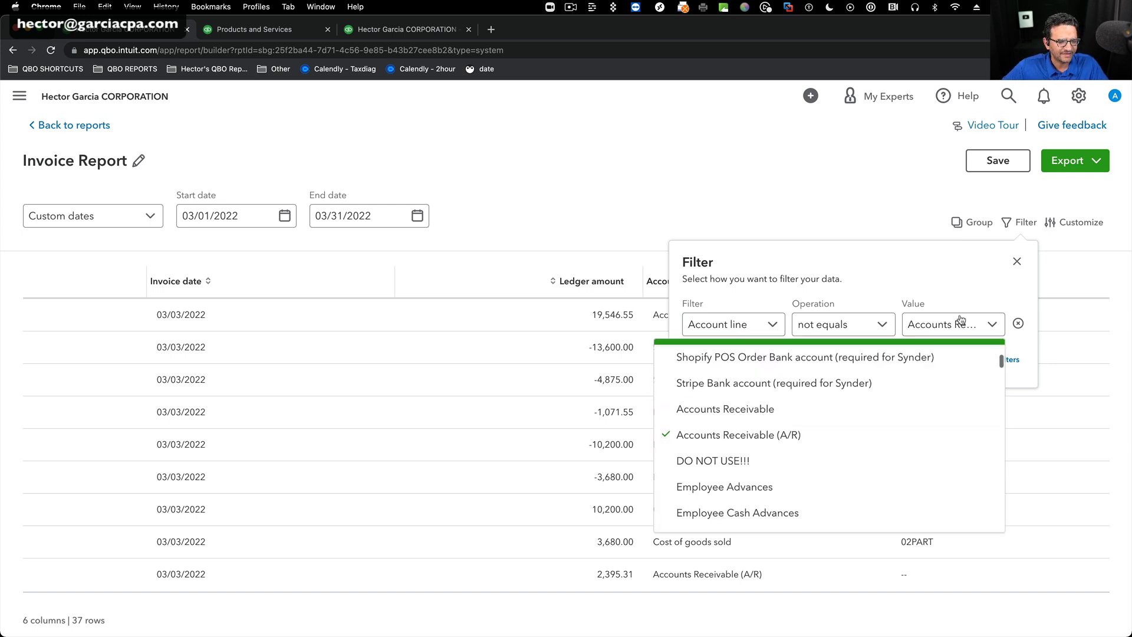
scroll(760, 457, down, 1)
scroll(763, 417, up, 4)
scroll(763, 417, up, 5)
click(600, 348)
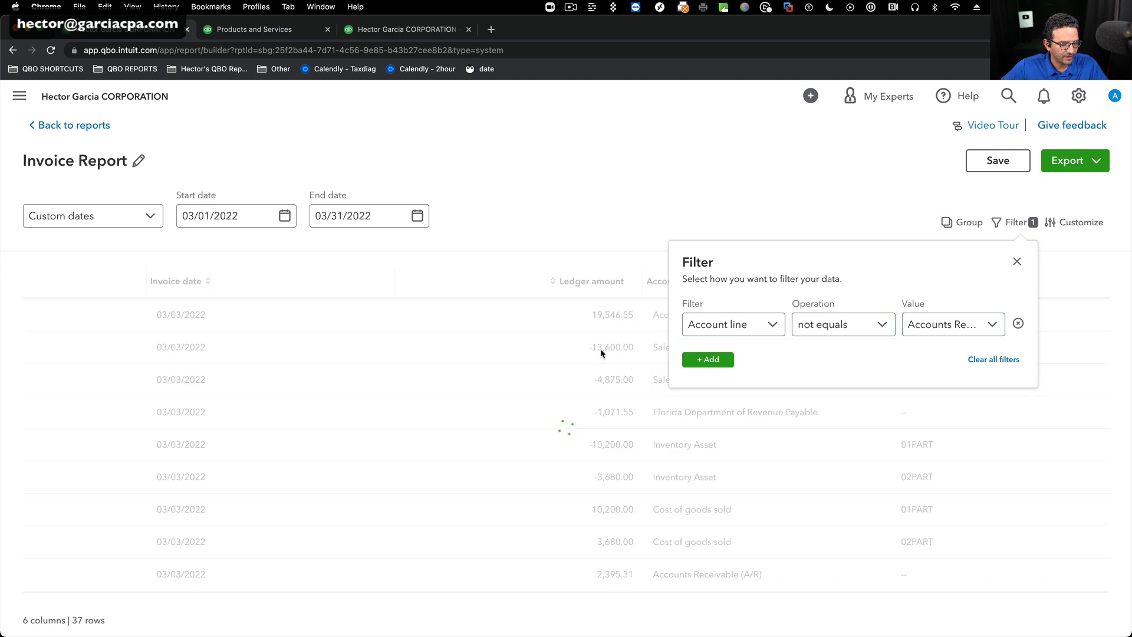
Add Inventory Asset to the accounts excluded by the Account line filter.
click(993, 324)
scroll(763, 376, up, 6)
scroll(764, 376, up, 3)
text(inve)
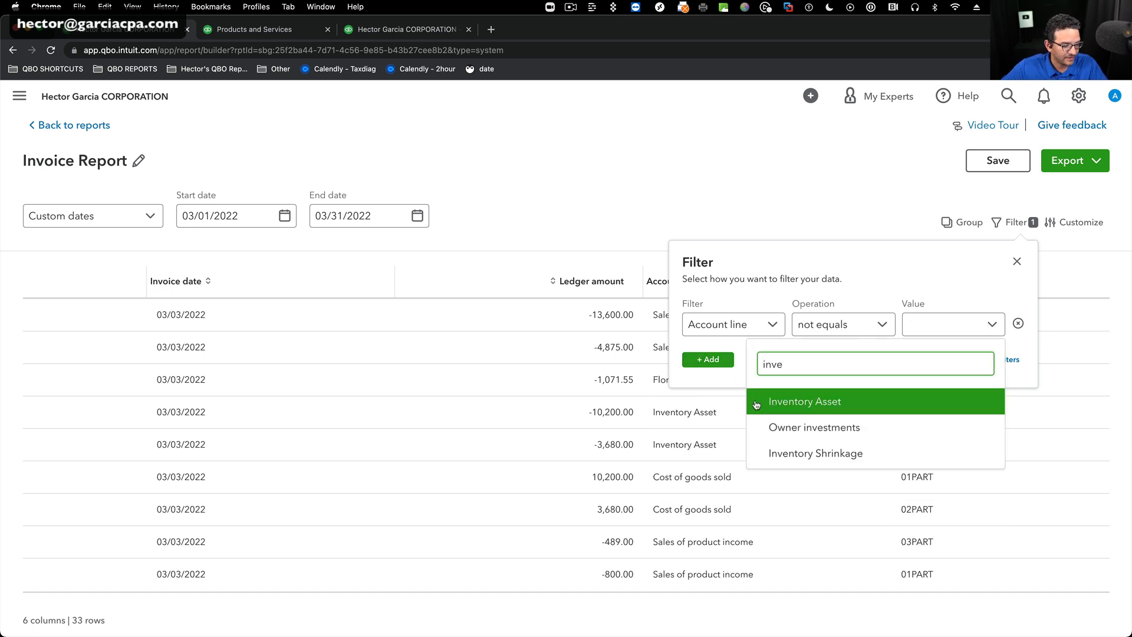
click(766, 406)
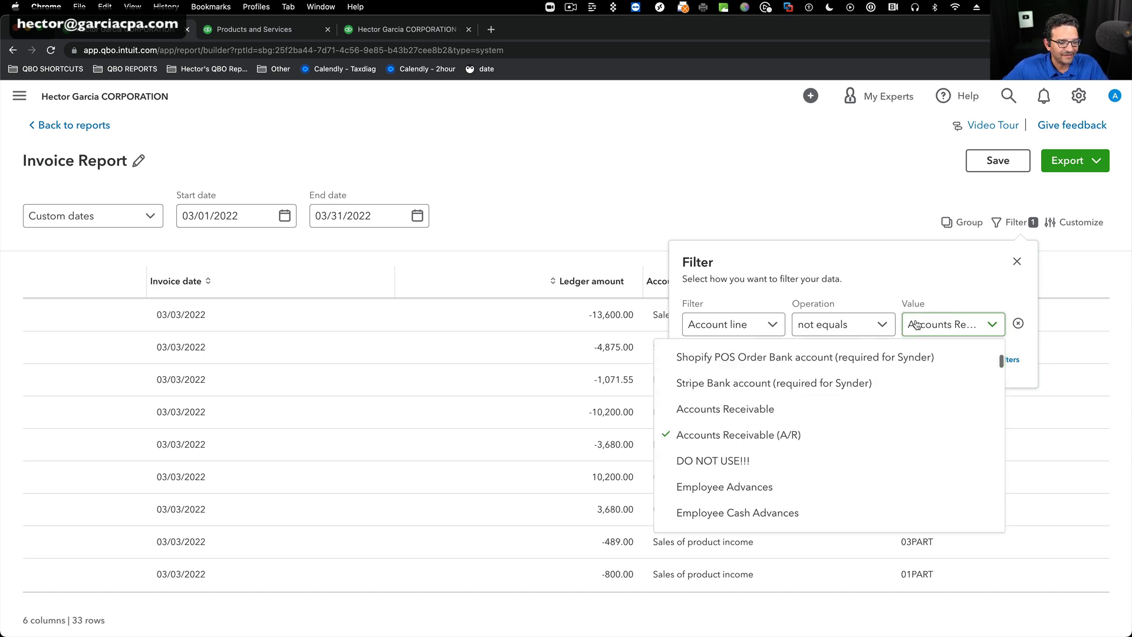
scroll(825, 409, up, 10)
click(754, 369)
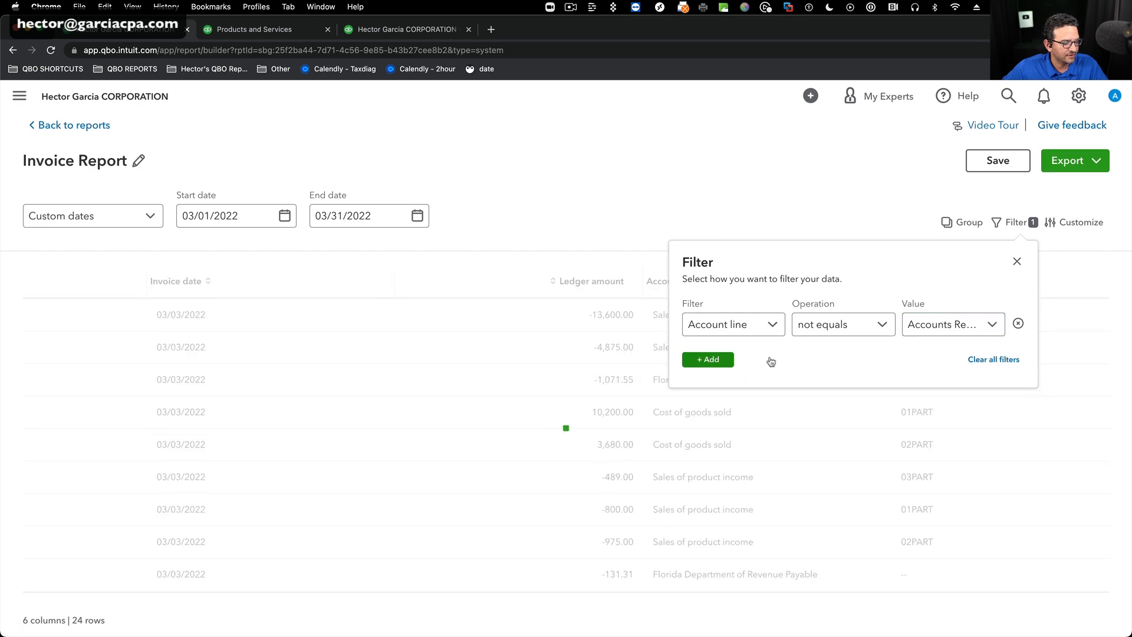
Also exclude Florida Department of Revenue Payable in the Account line filter and close the filter settings.
click(944, 332)
scroll(809, 386, up, 5)
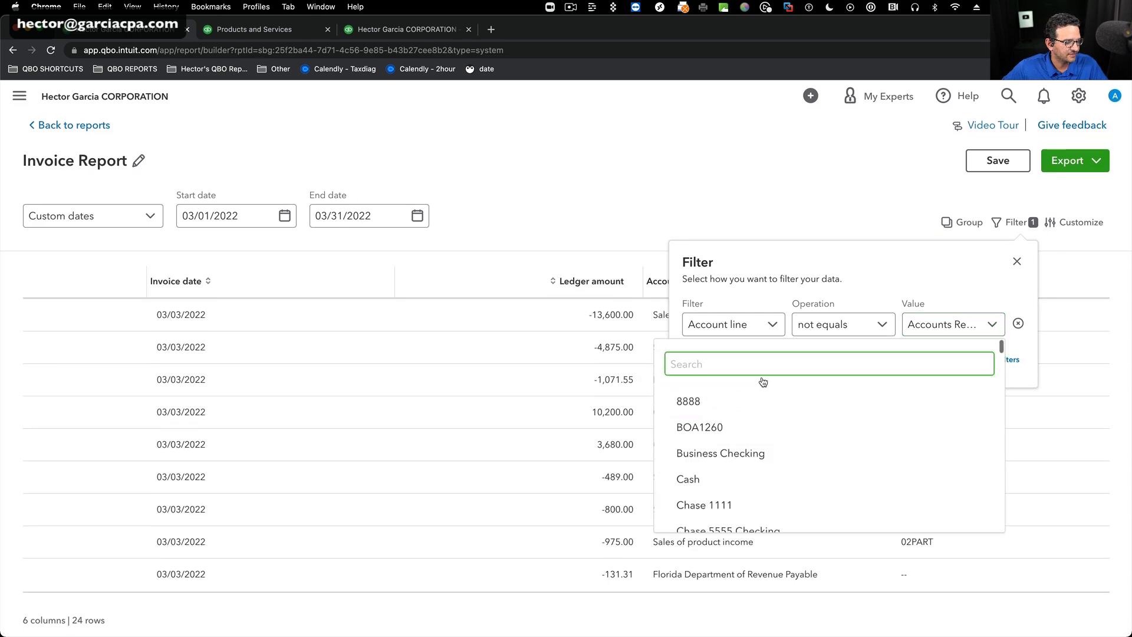
text(flo)
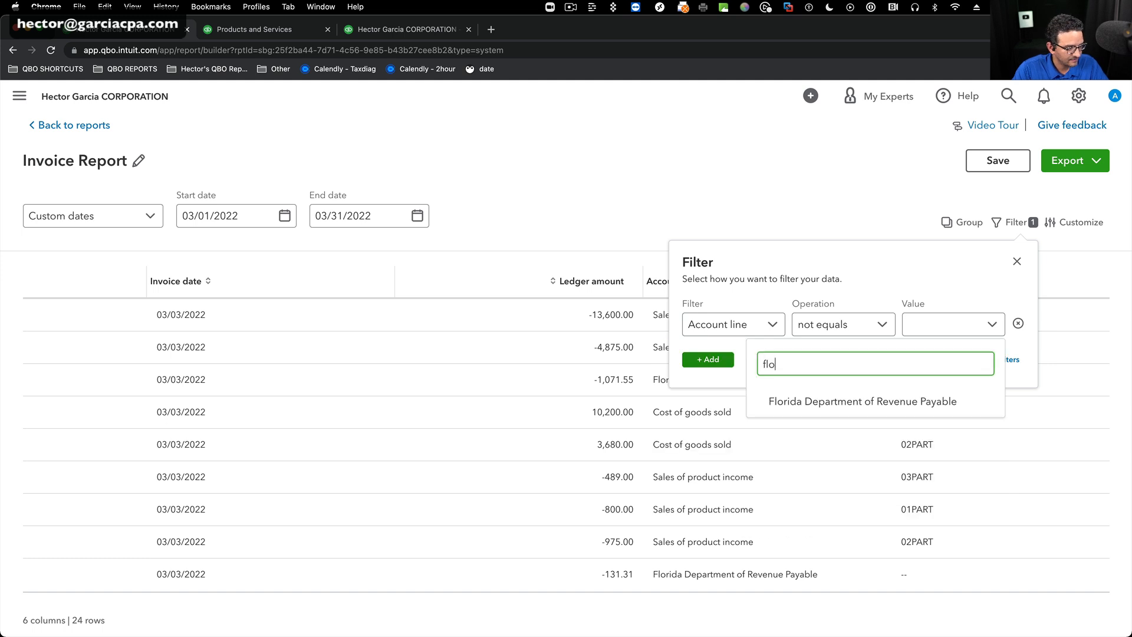
click(858, 401)
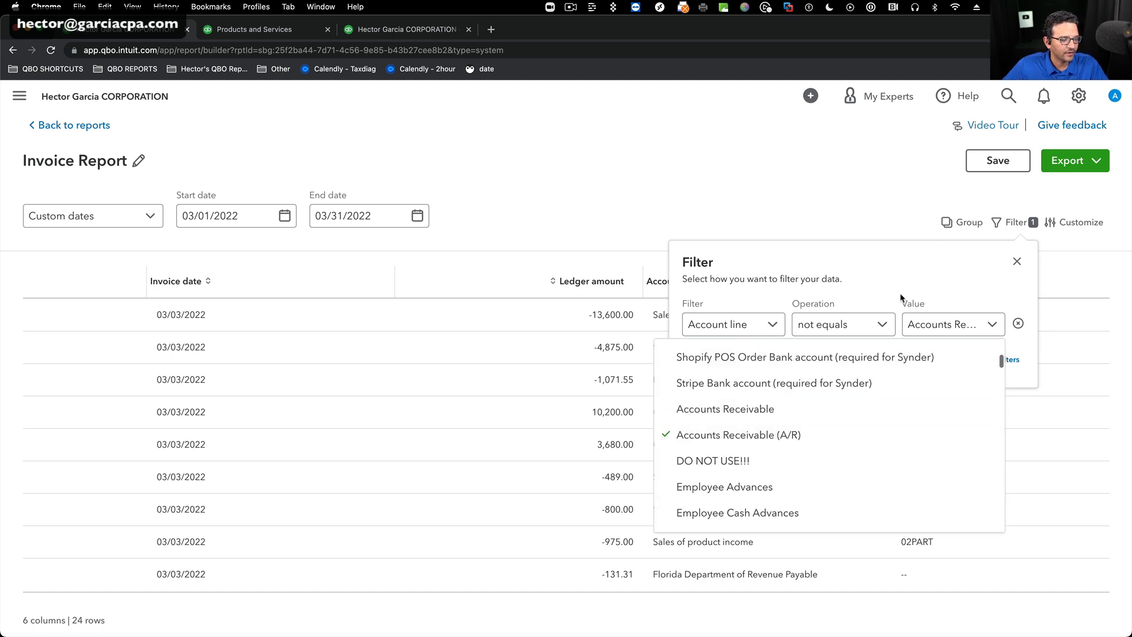
click(994, 326)
click(994, 326)
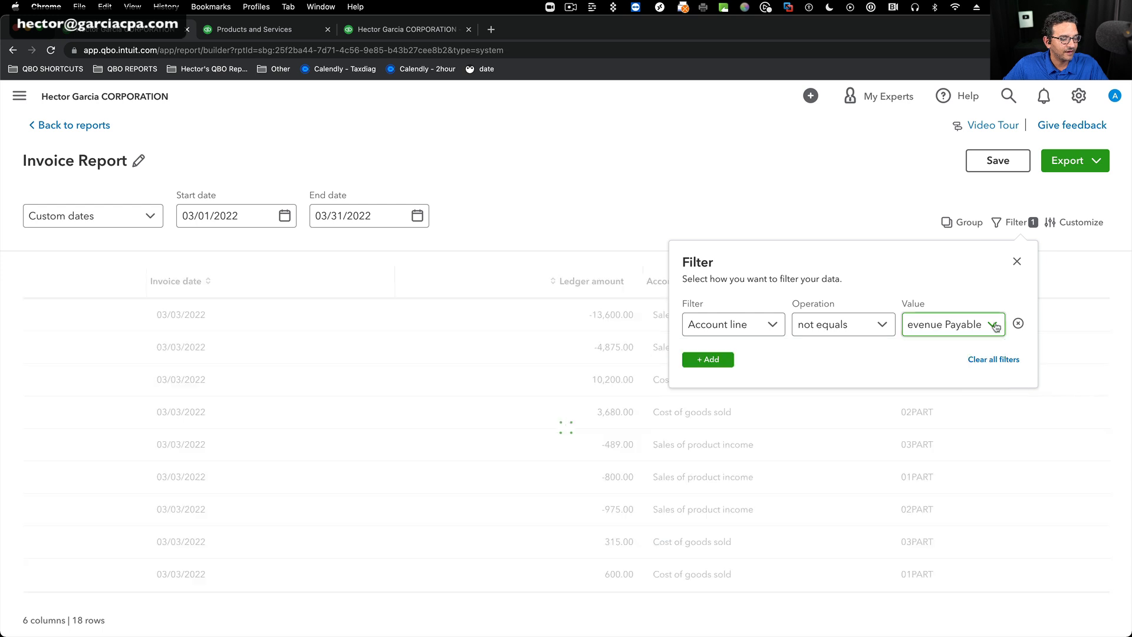
click(1017, 261)
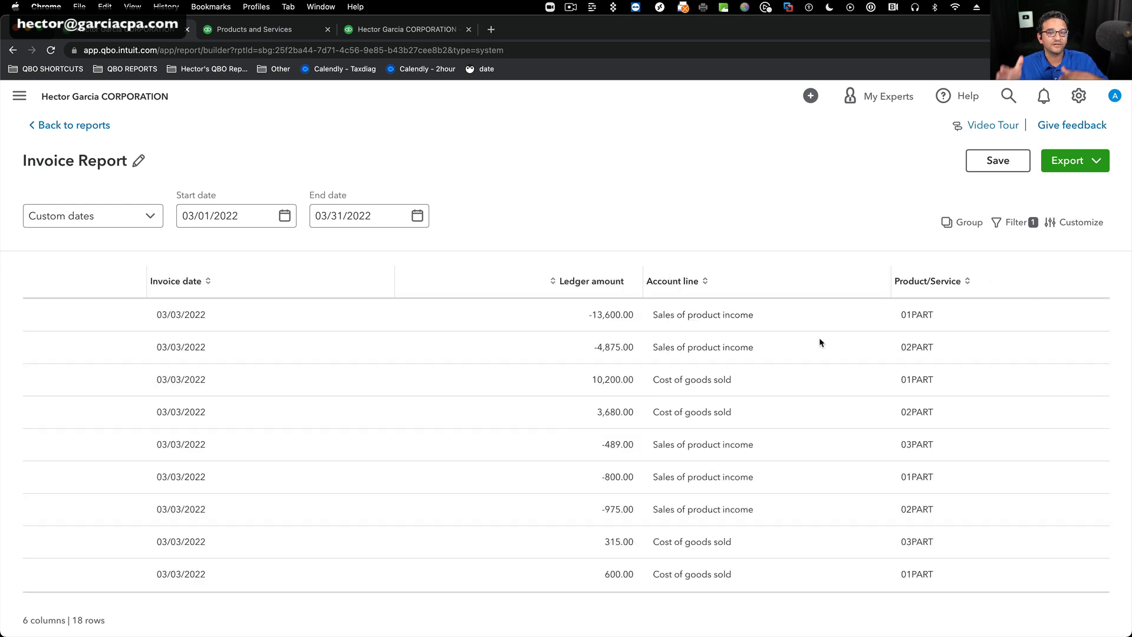
Remove the Account line filter from the Invoice Report and close the filter settings.
scroll(802, 413, down, 5)
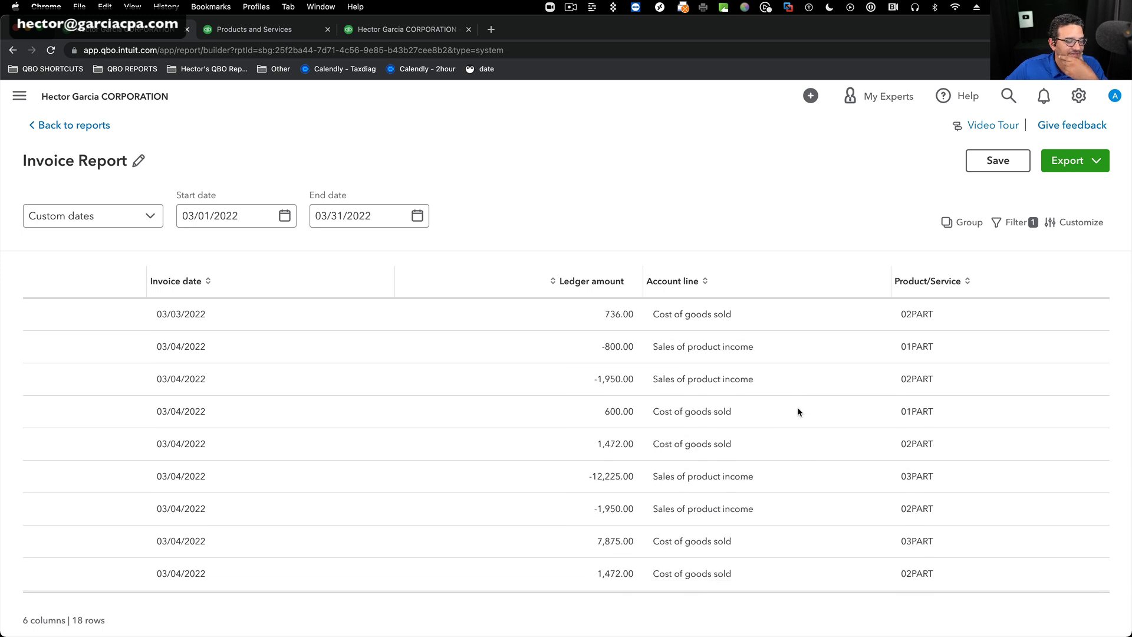
scroll(805, 406, up, 3)
scroll(805, 406, up, 3)
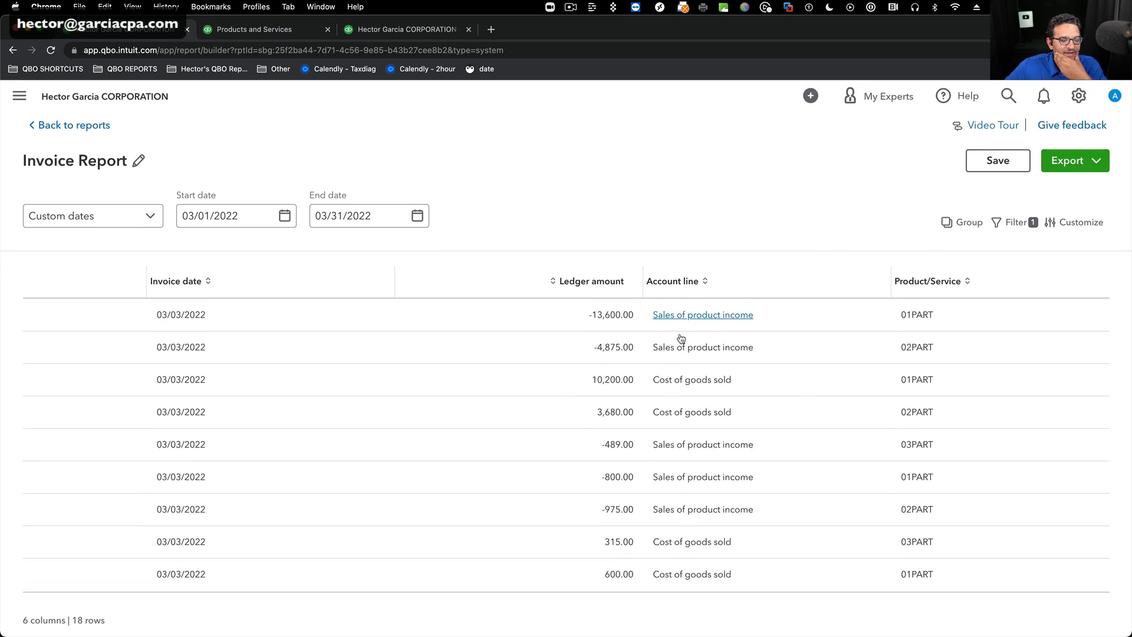
scroll(766, 522, down, 1)
scroll(767, 525, down, 5)
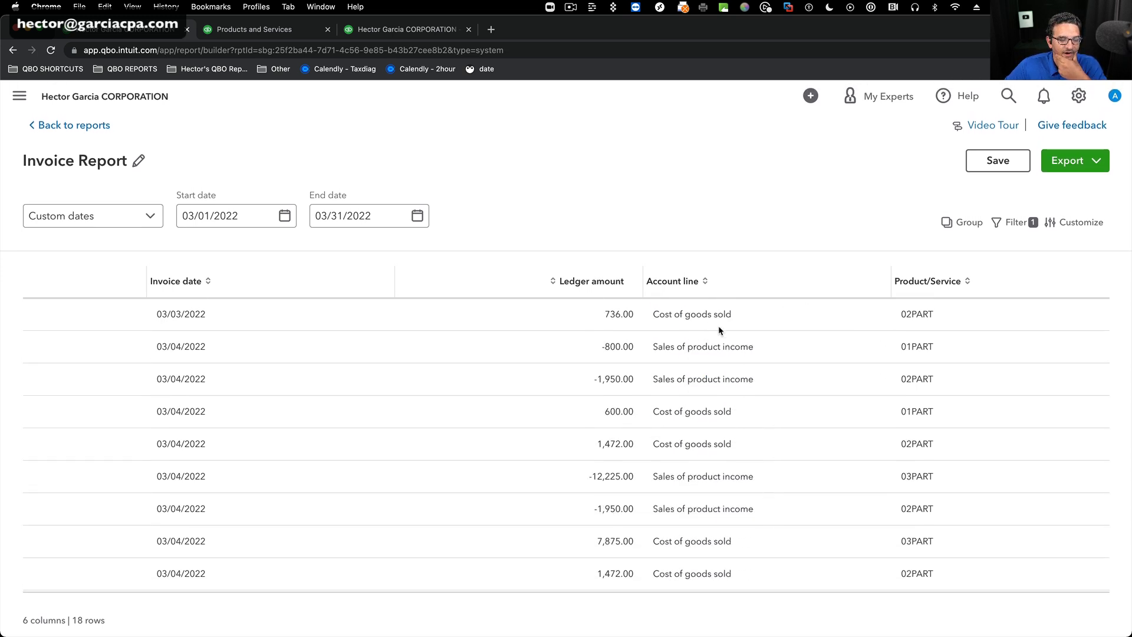
scroll(756, 383, up, 5)
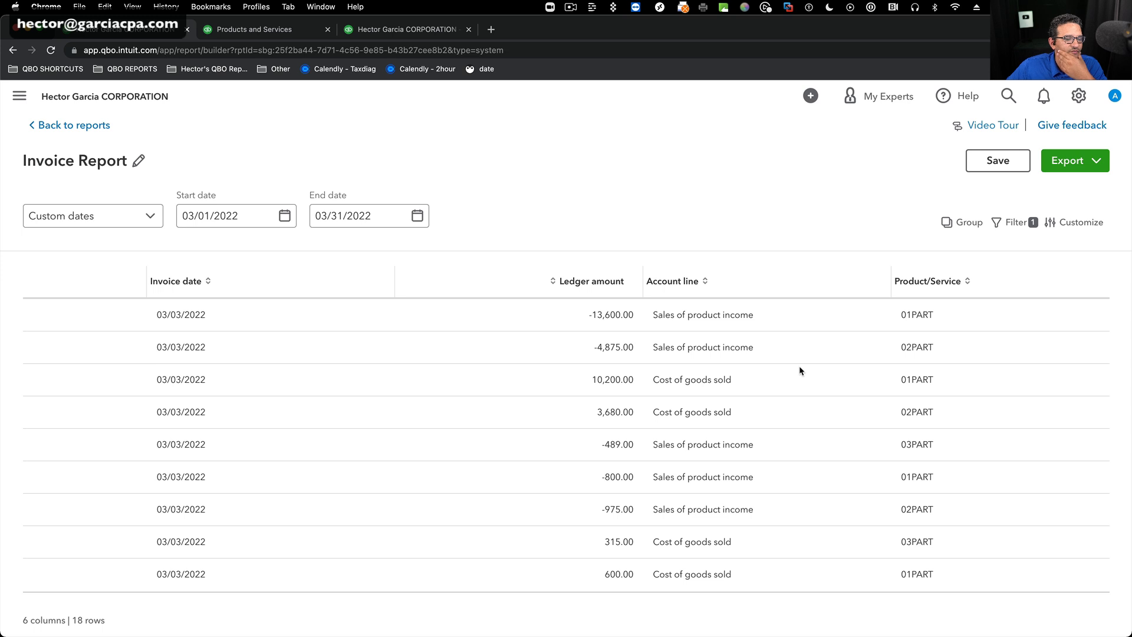
click(1015, 222)
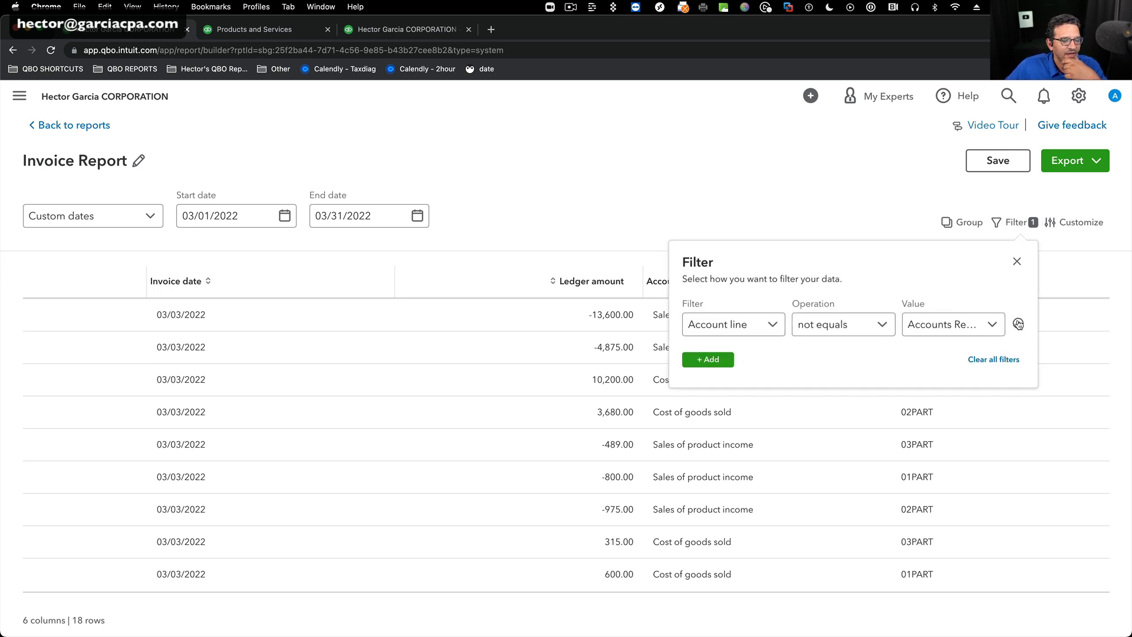
click(1018, 323)
click(1017, 261)
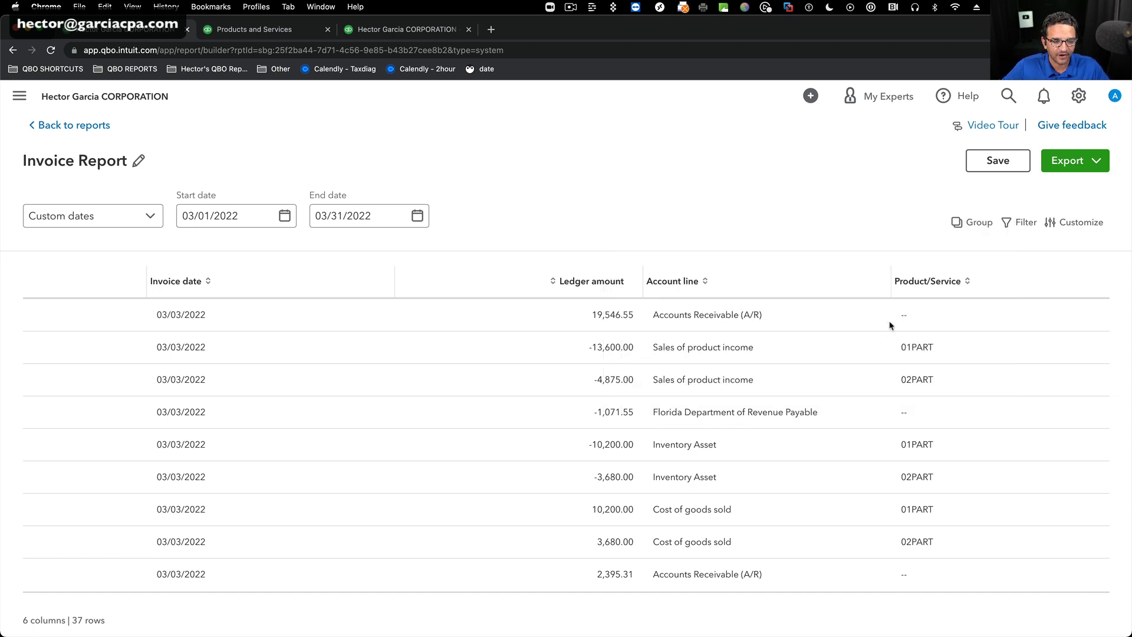
Filter the Invoice Report so that Product/Service is not empty, and close the filter settings.
click(1020, 223)
click(779, 326)
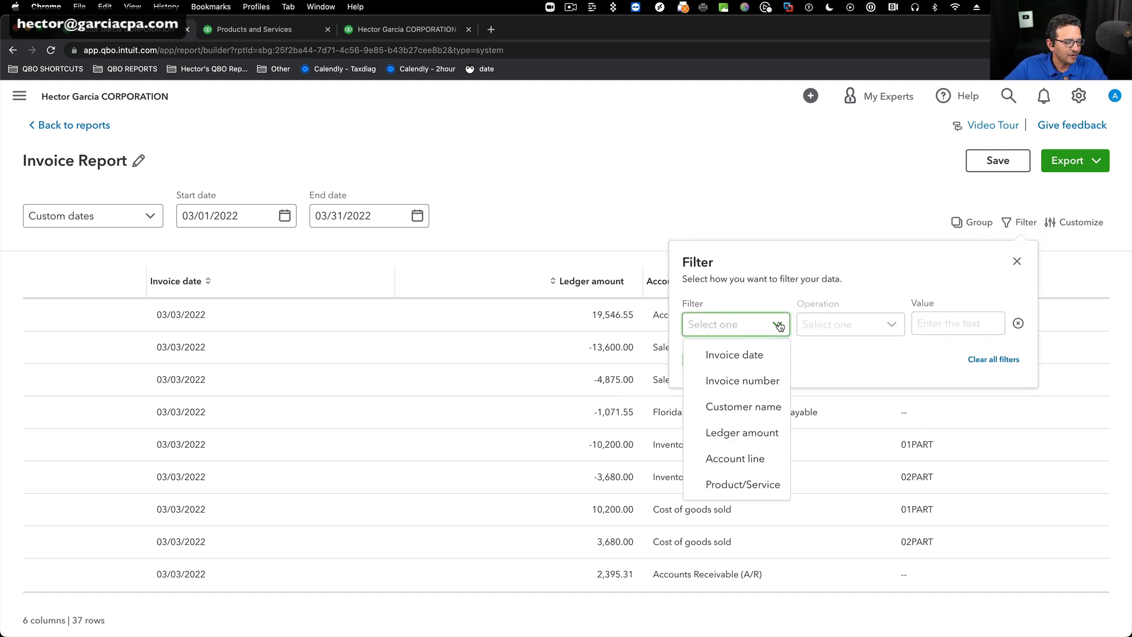
click(741, 485)
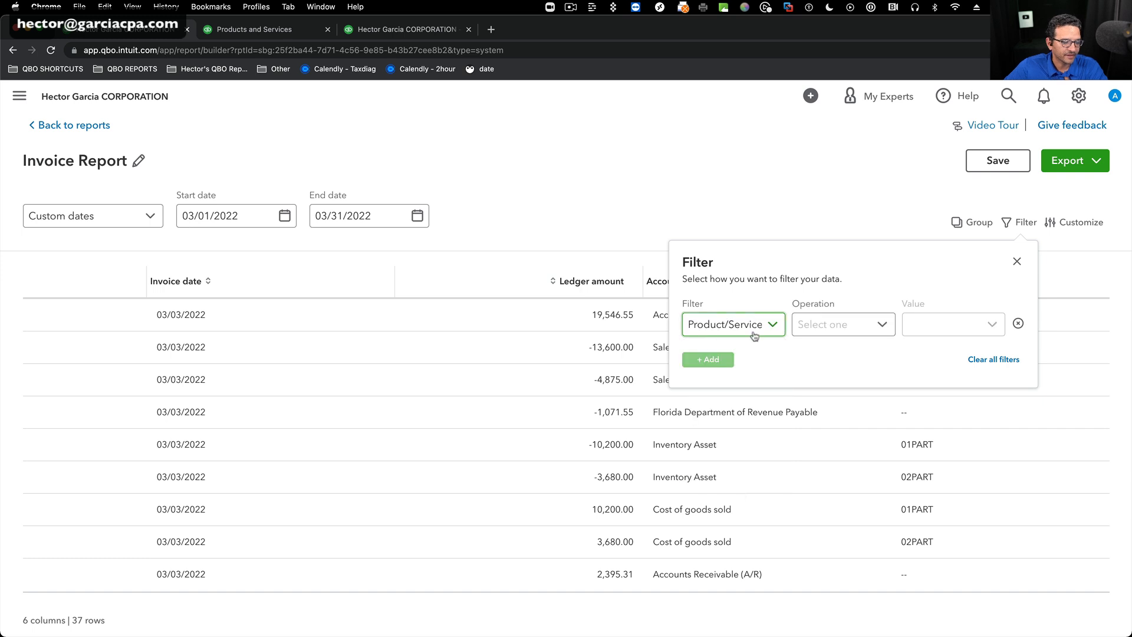
click(881, 323)
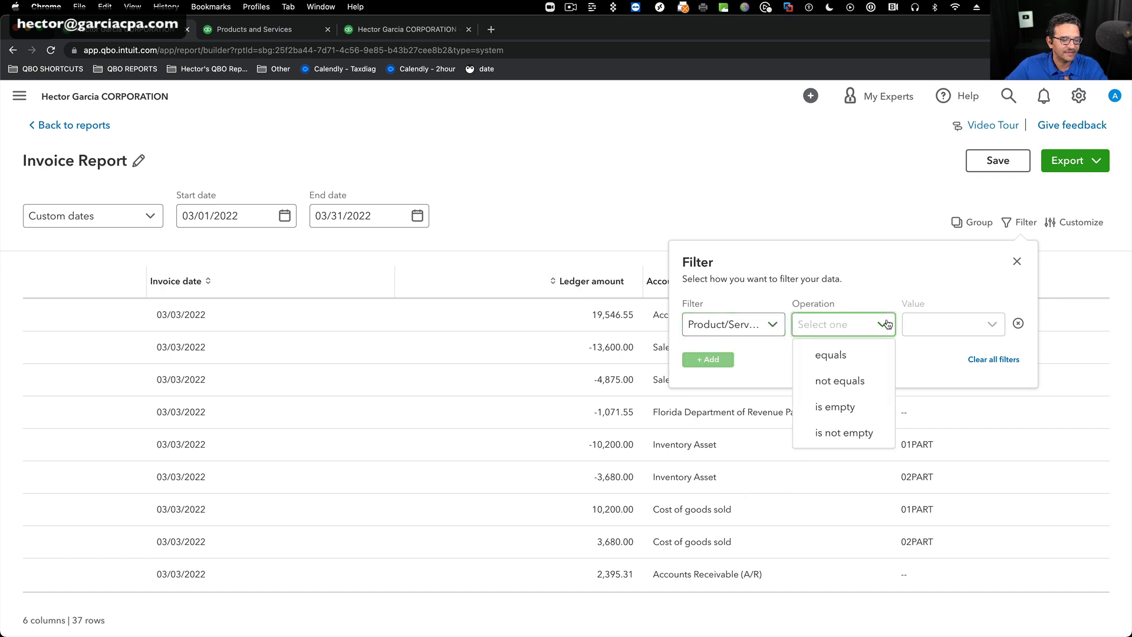
click(849, 433)
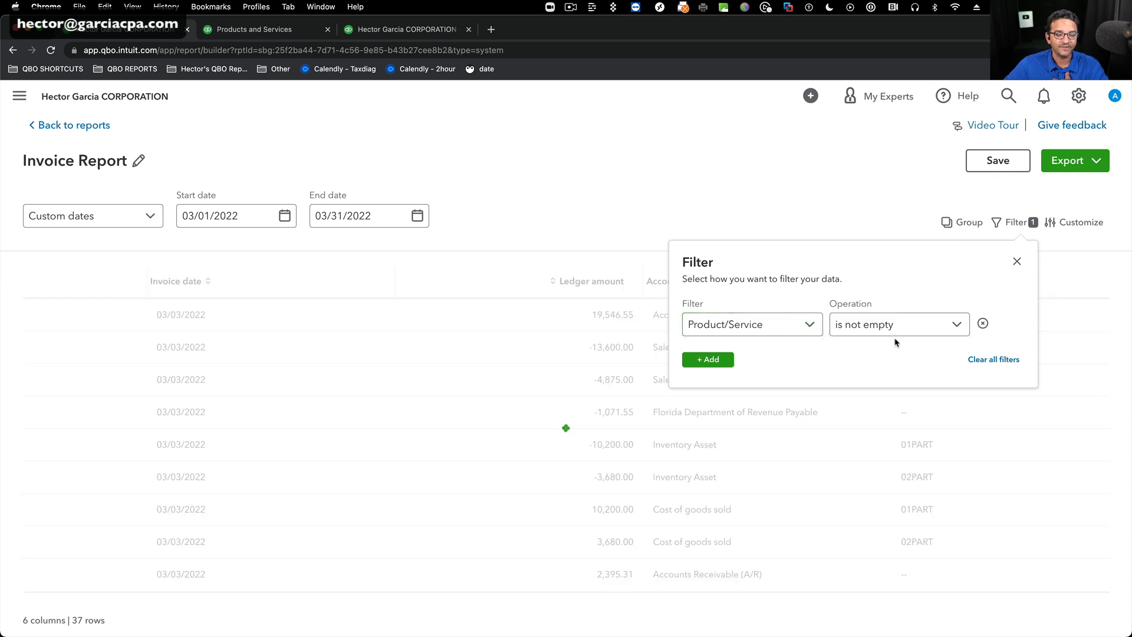
click(1017, 262)
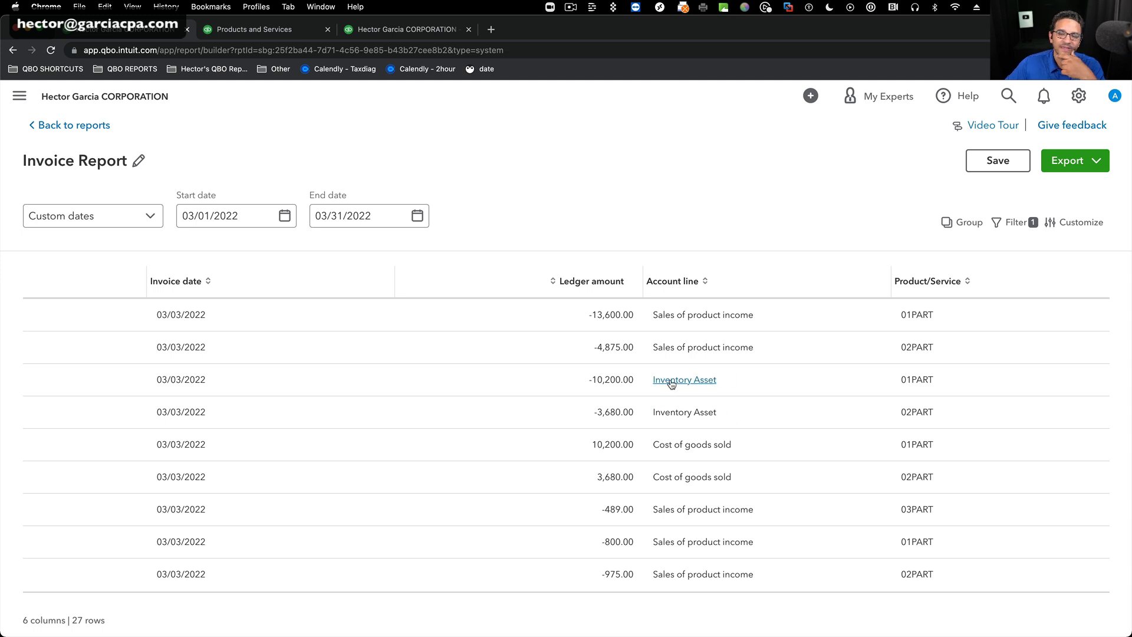
Add a second filter so that Account line does not equal Inventory Asset, and close the filter settings.
click(1013, 222)
click(708, 360)
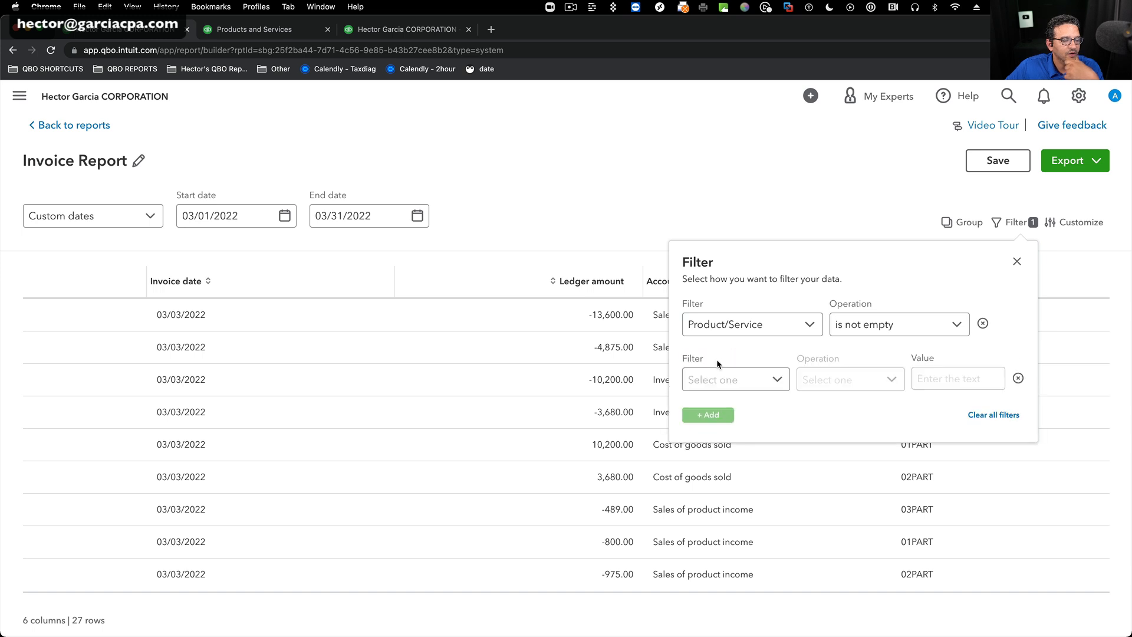
click(779, 381)
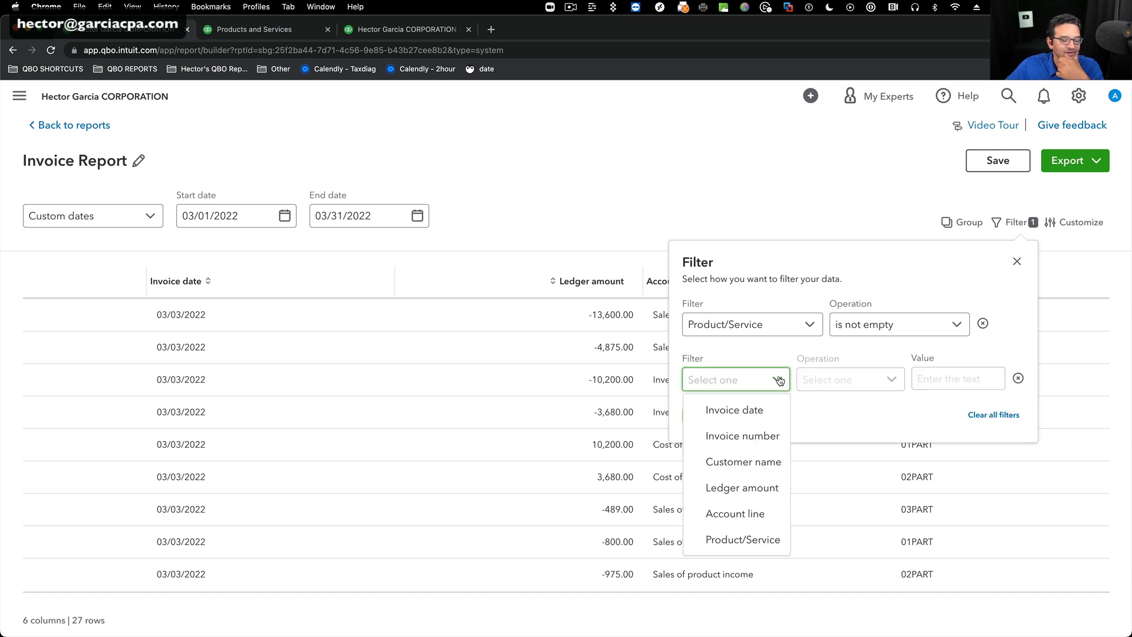
click(755, 513)
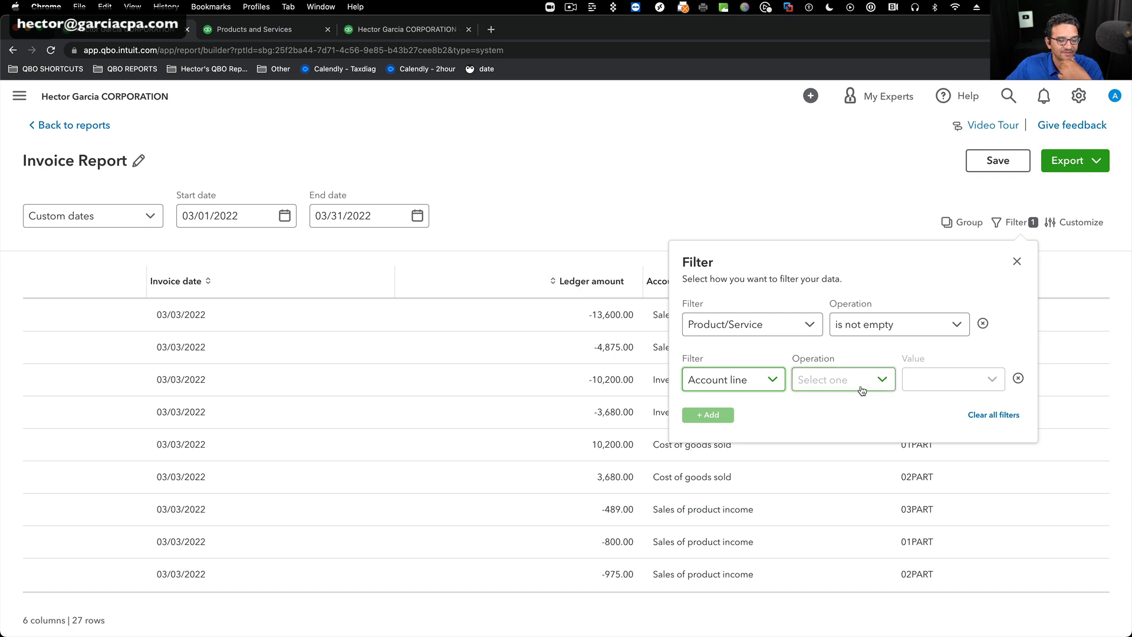
click(882, 382)
click(846, 436)
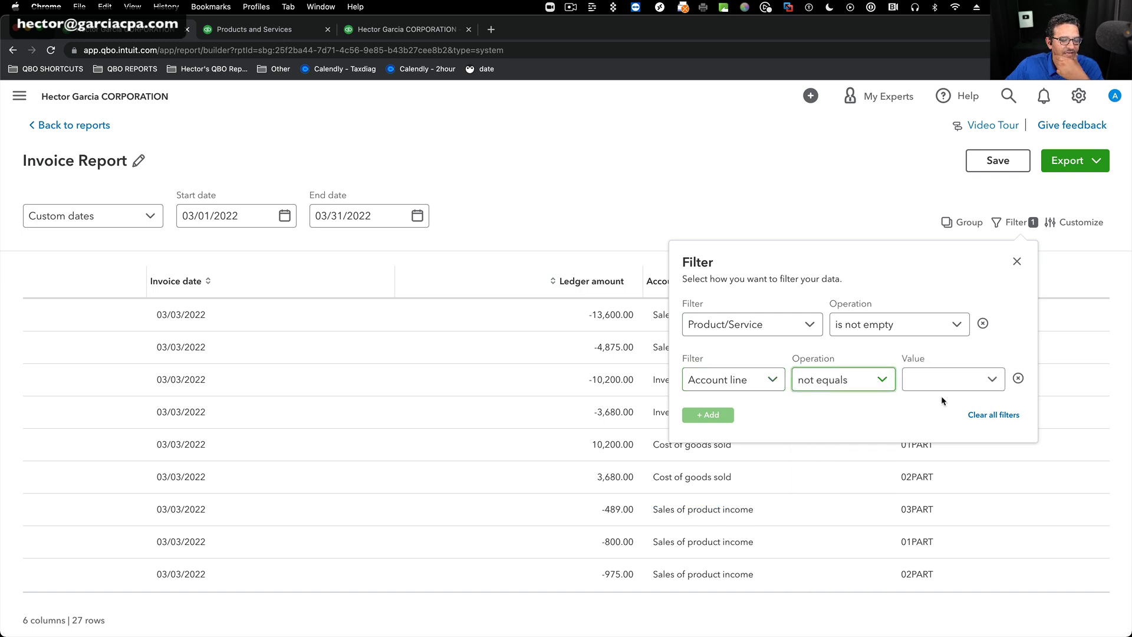
click(938, 380)
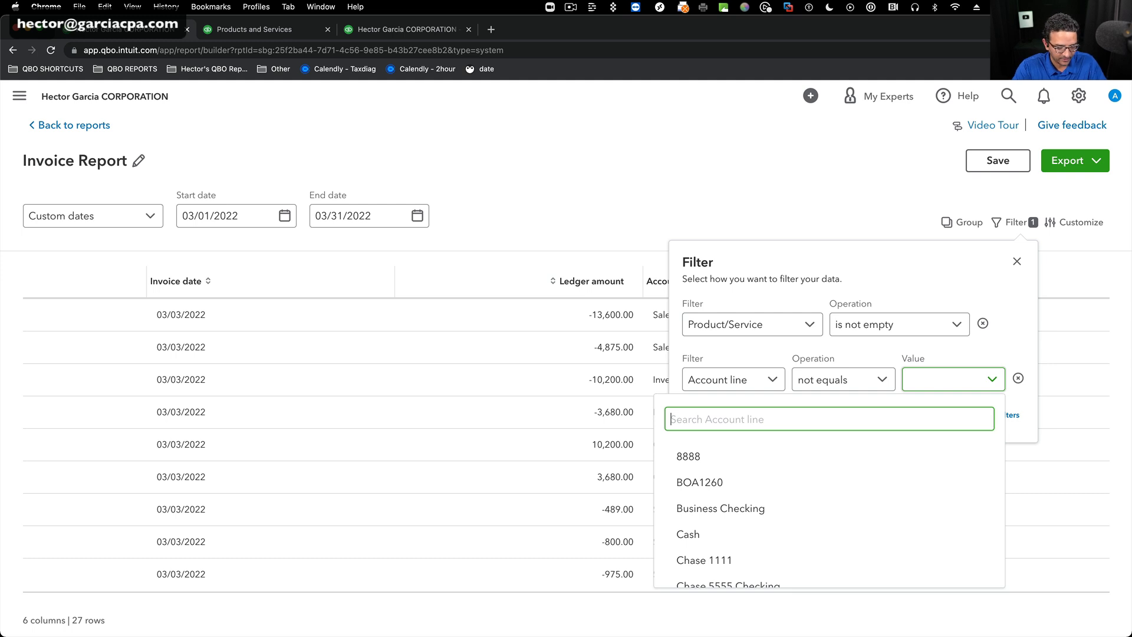
text(inve)
click(805, 456)
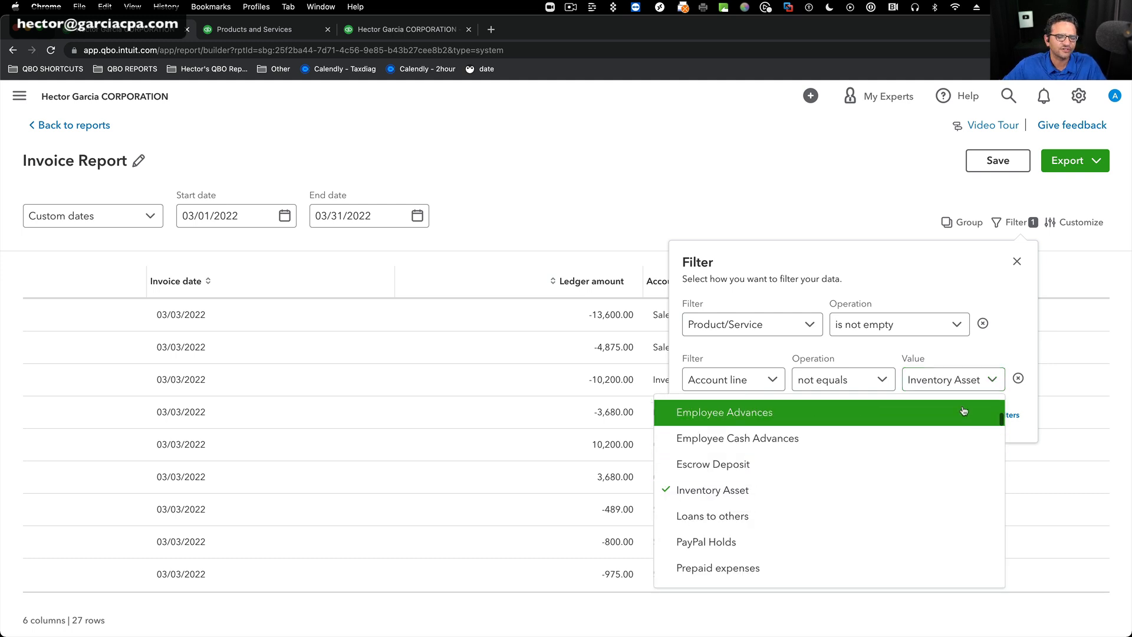
click(1001, 348)
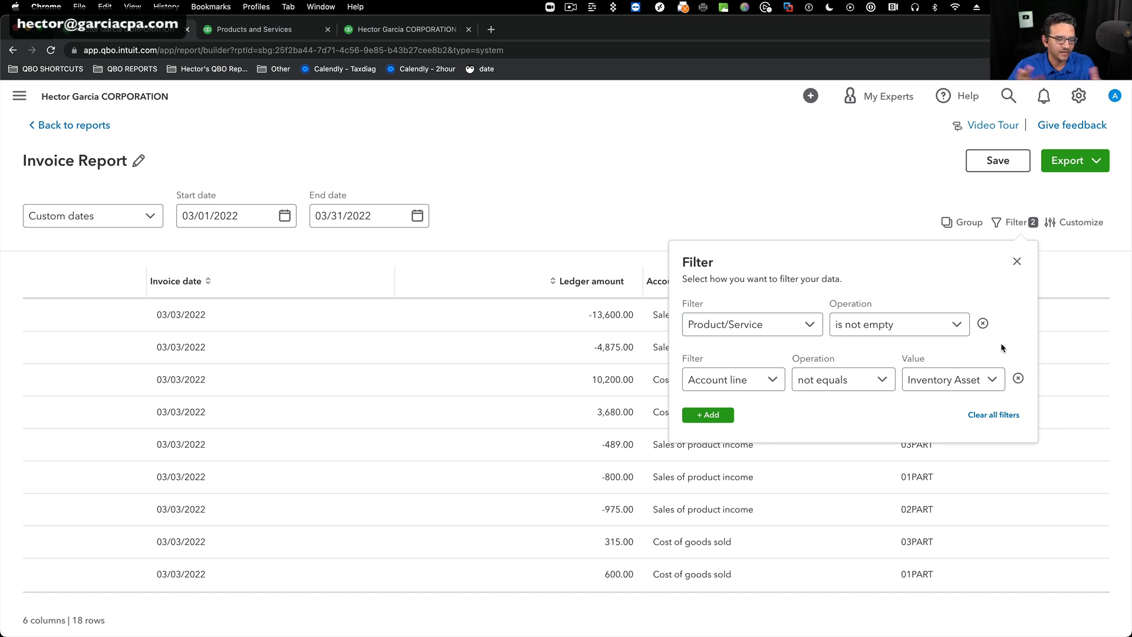
click(1017, 262)
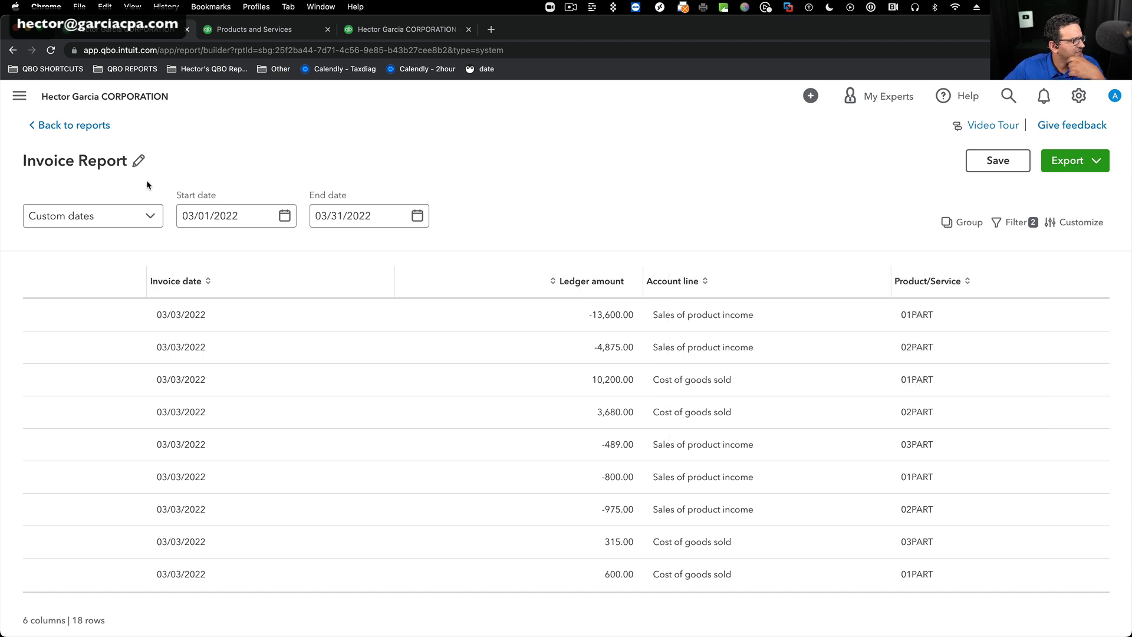
Rename the report to "Profitability by Invoice" and save it.
click(122, 161)
drag(112, 161, 21, 161)
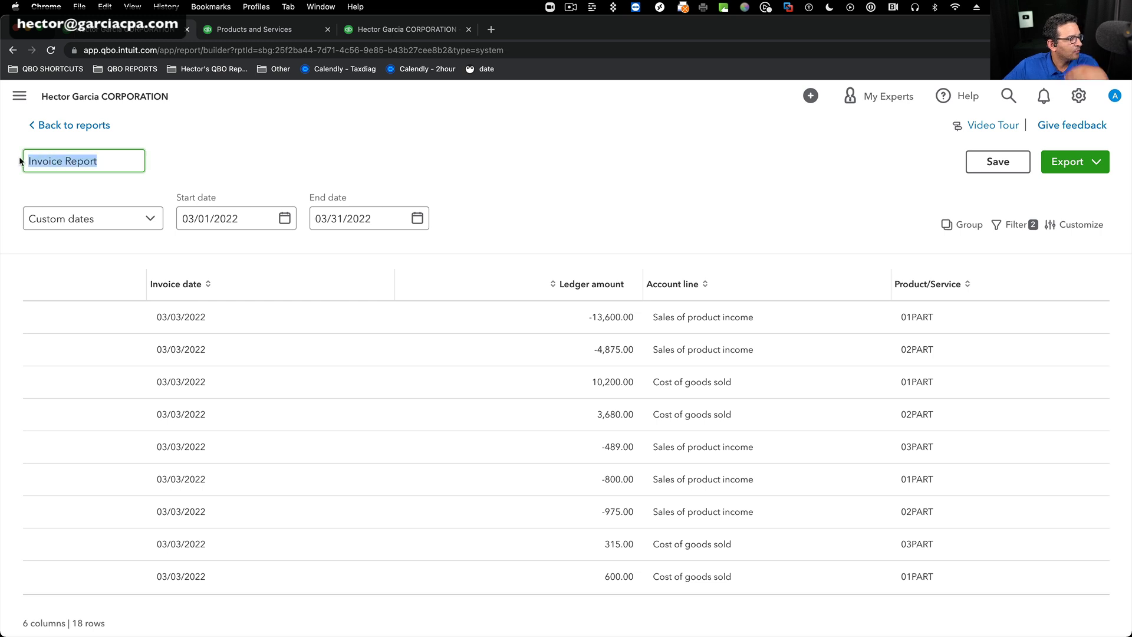
text(Profitabilioty by)
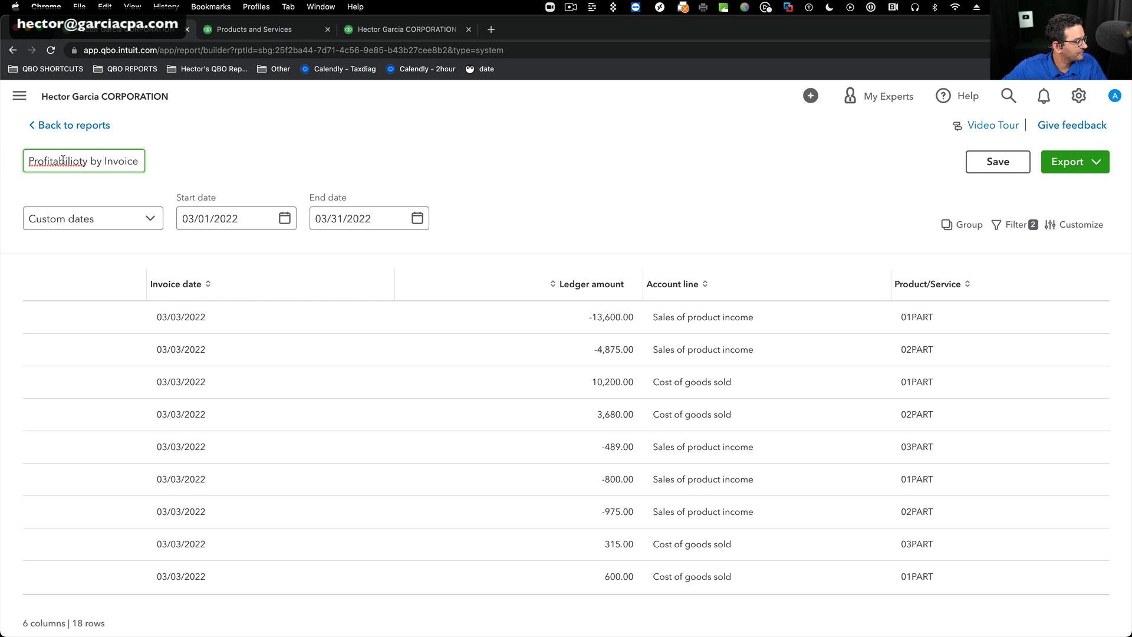
right_click(38, 163)
click(43, 162)
drag(35, 159, 171, 164)
click(996, 165)
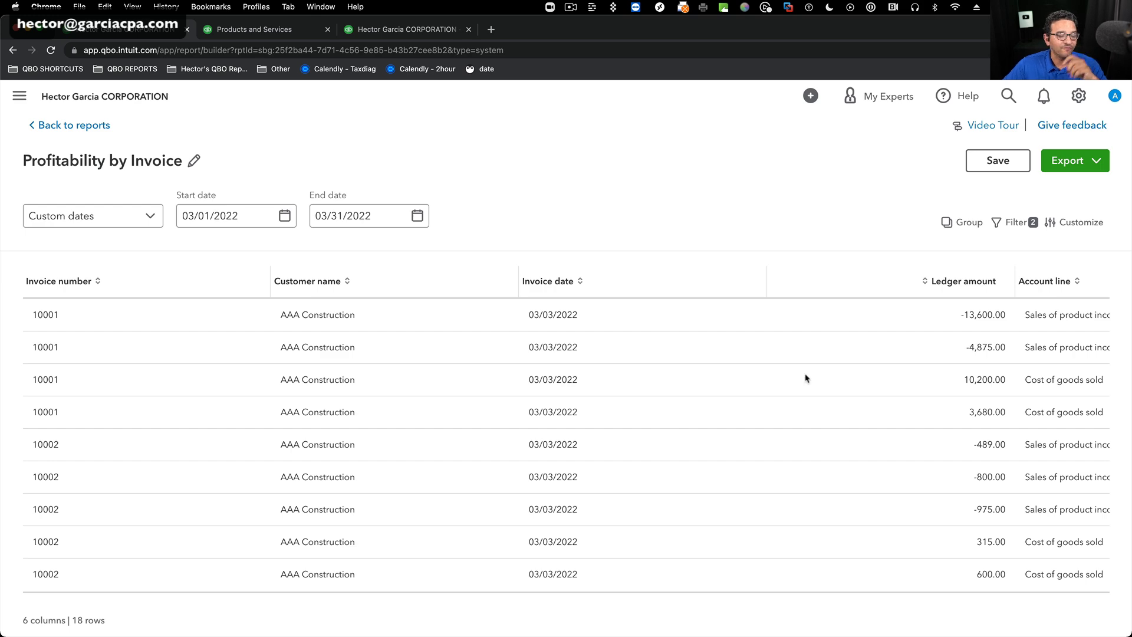
Group the report rows by Invoice number and close the group settings.
scroll(662, 341, right, 3)
scroll(920, 383, right, 8)
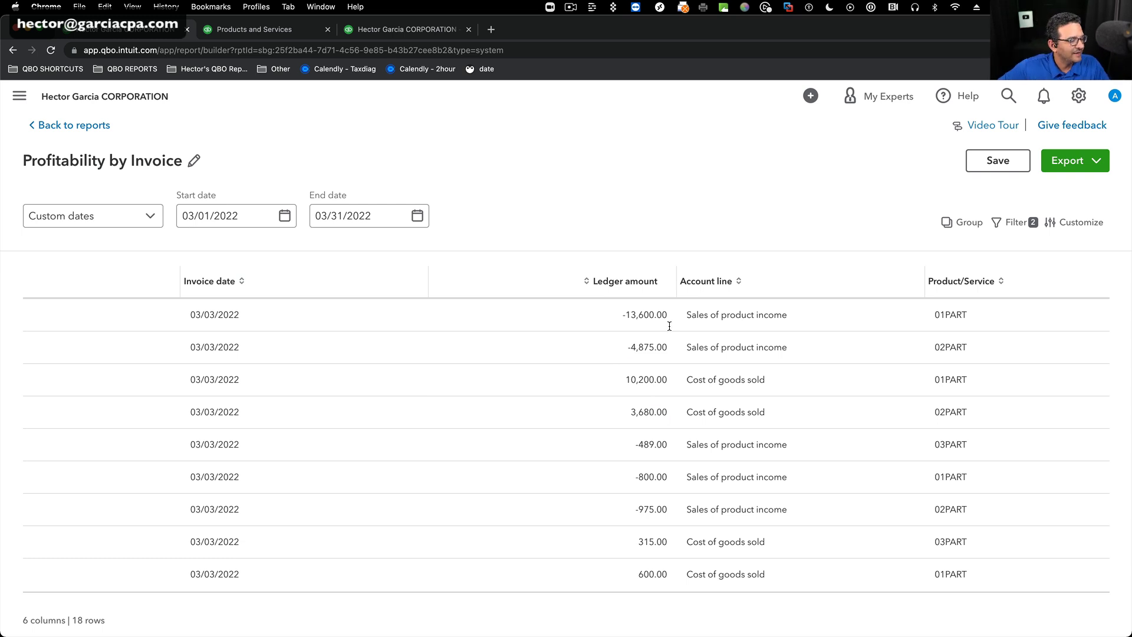
click(946, 222)
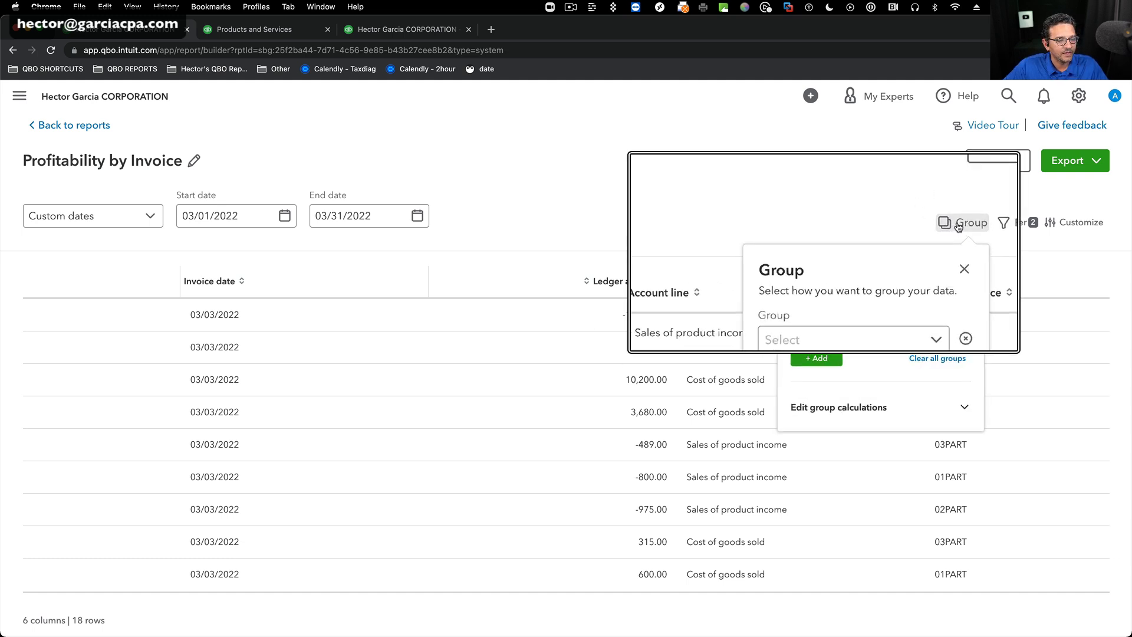
click(937, 320)
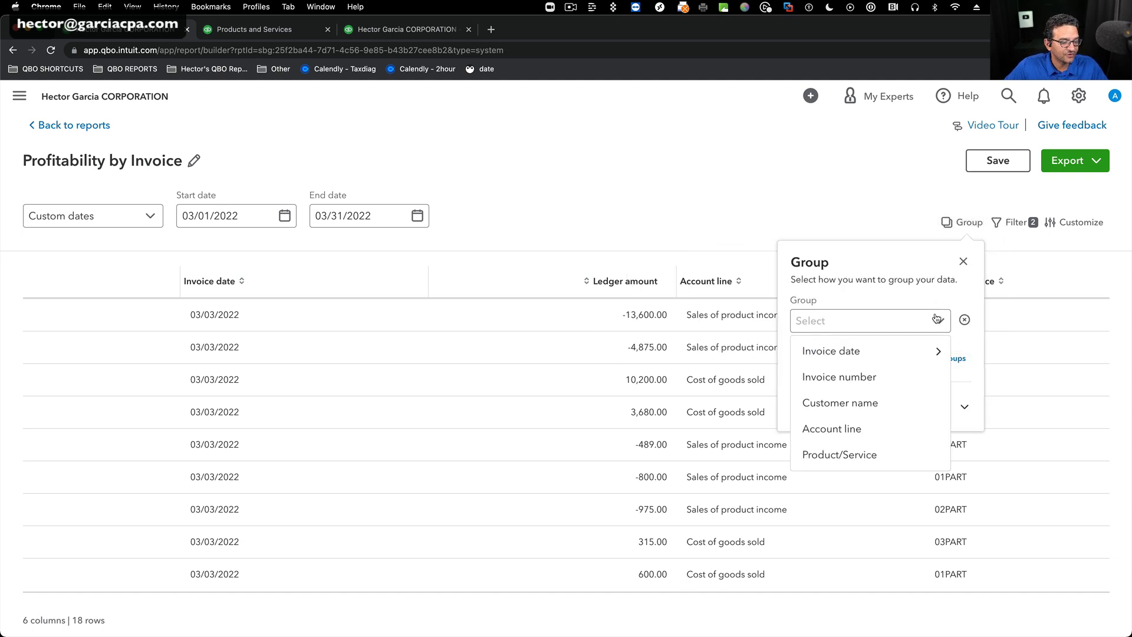
click(839, 377)
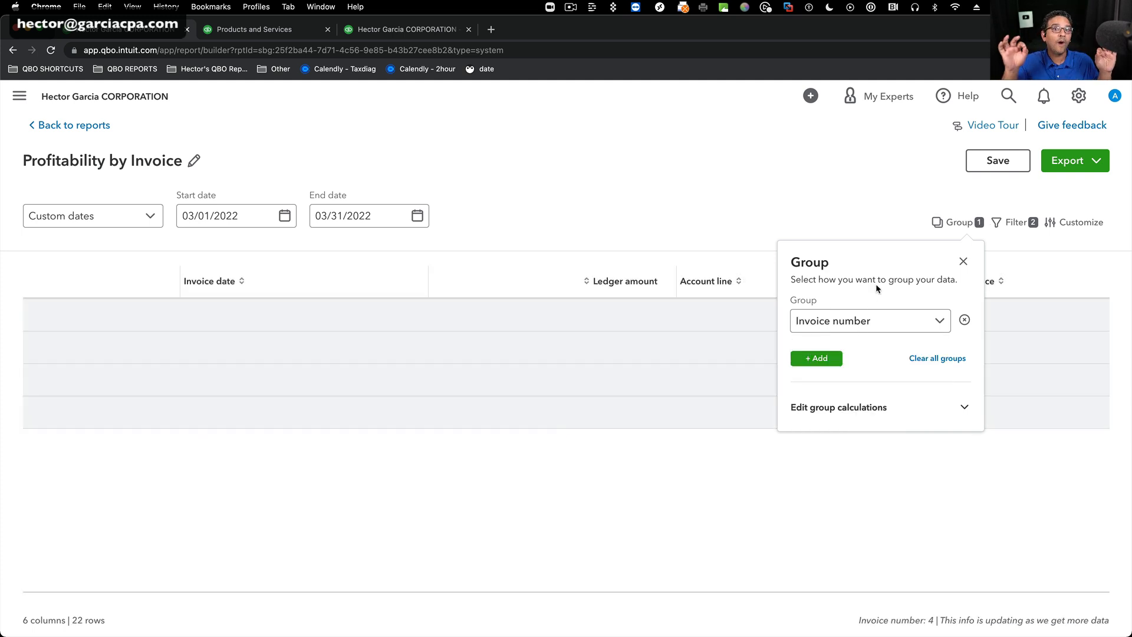
click(962, 261)
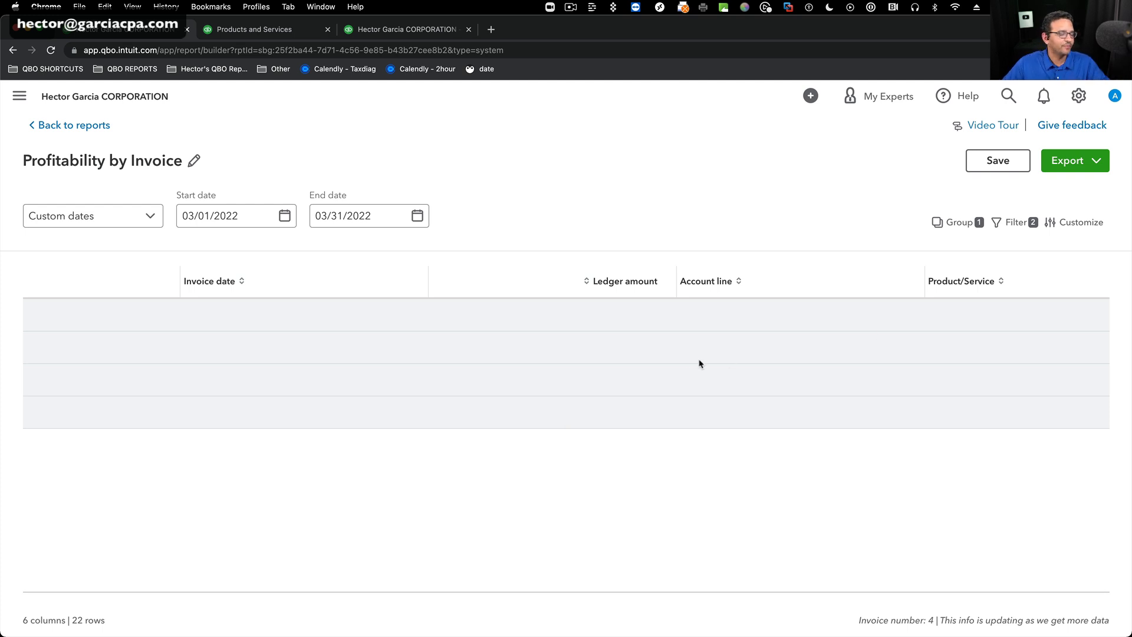
Reorder the report layout so Ledger amount comes directly after Invoice number, and close the customization settings.
scroll(419, 319, left, 5)
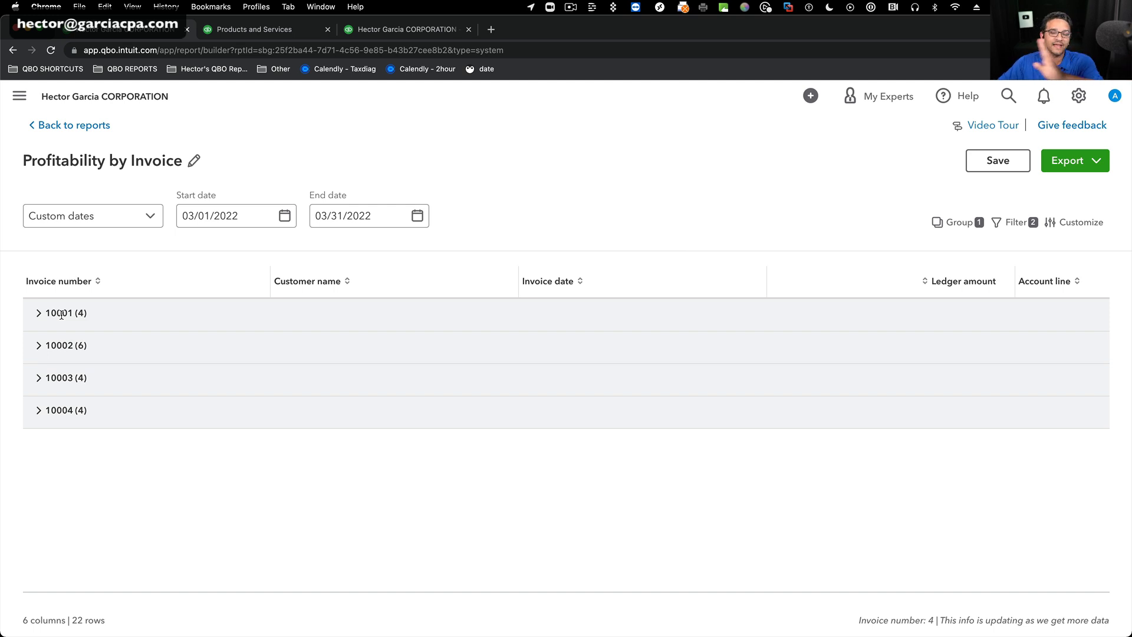
scroll(673, 355, right, 4)
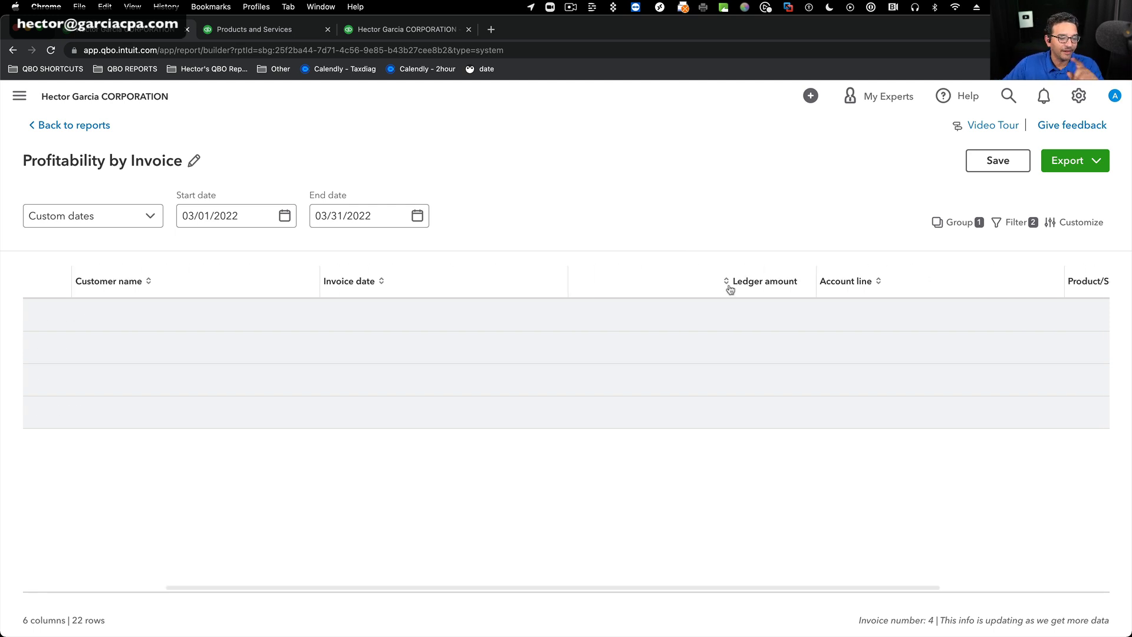
click(1083, 222)
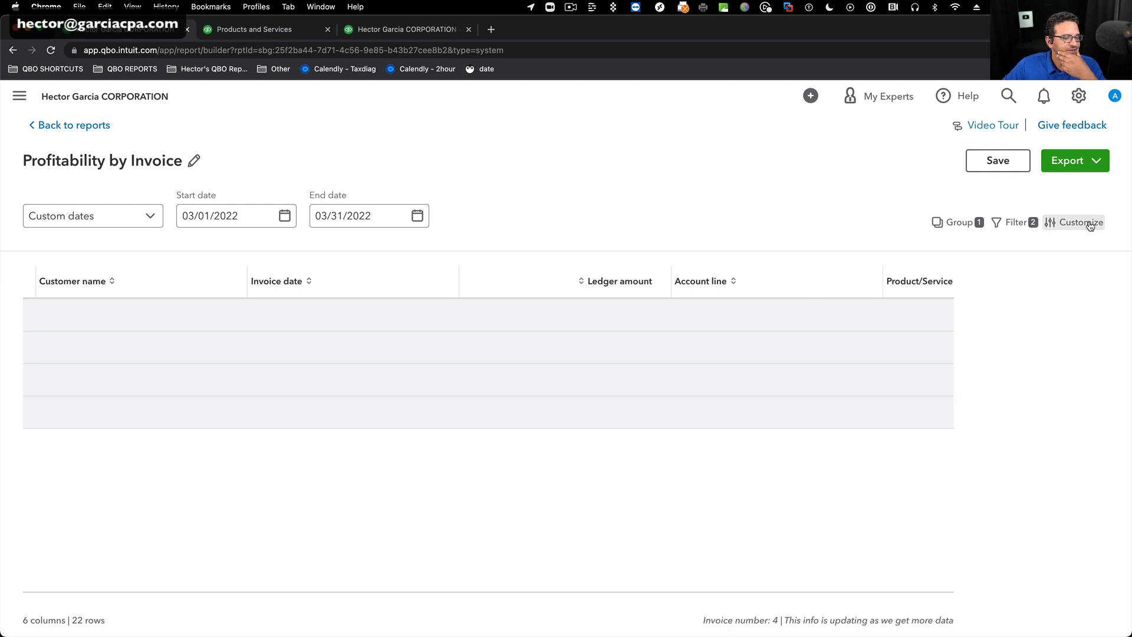
click(1075, 314)
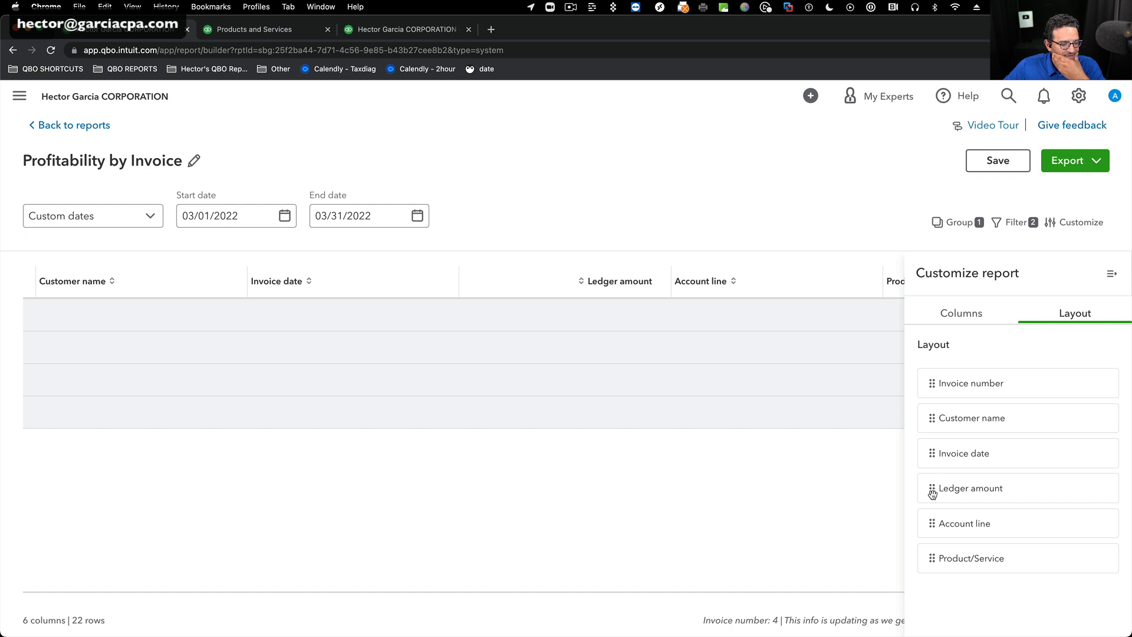
drag(931, 488, 935, 417)
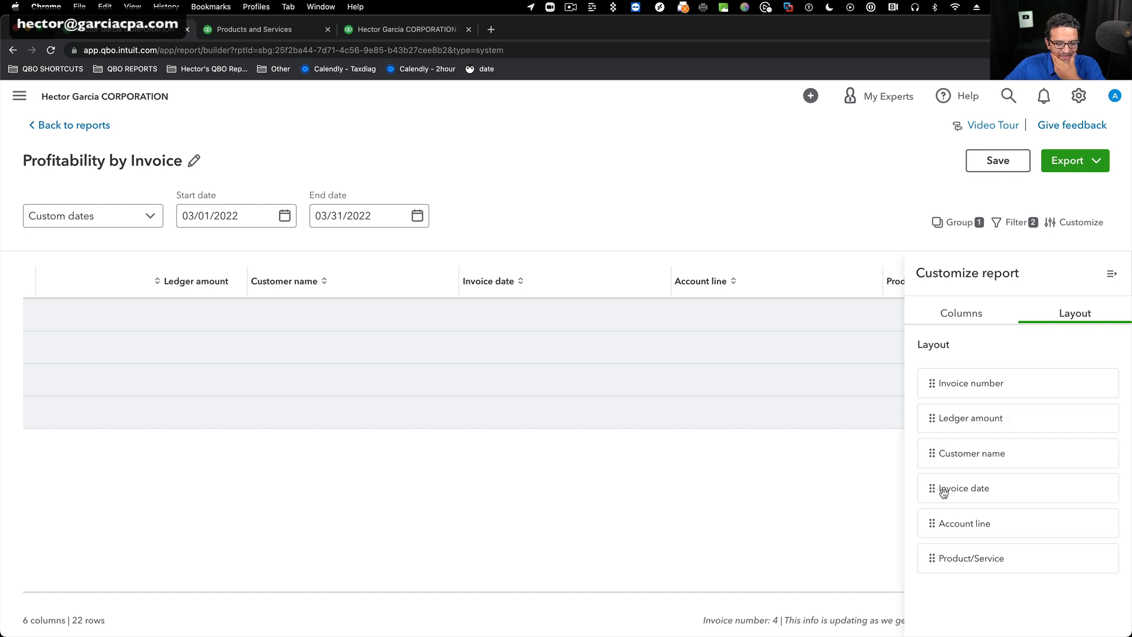
click(1114, 275)
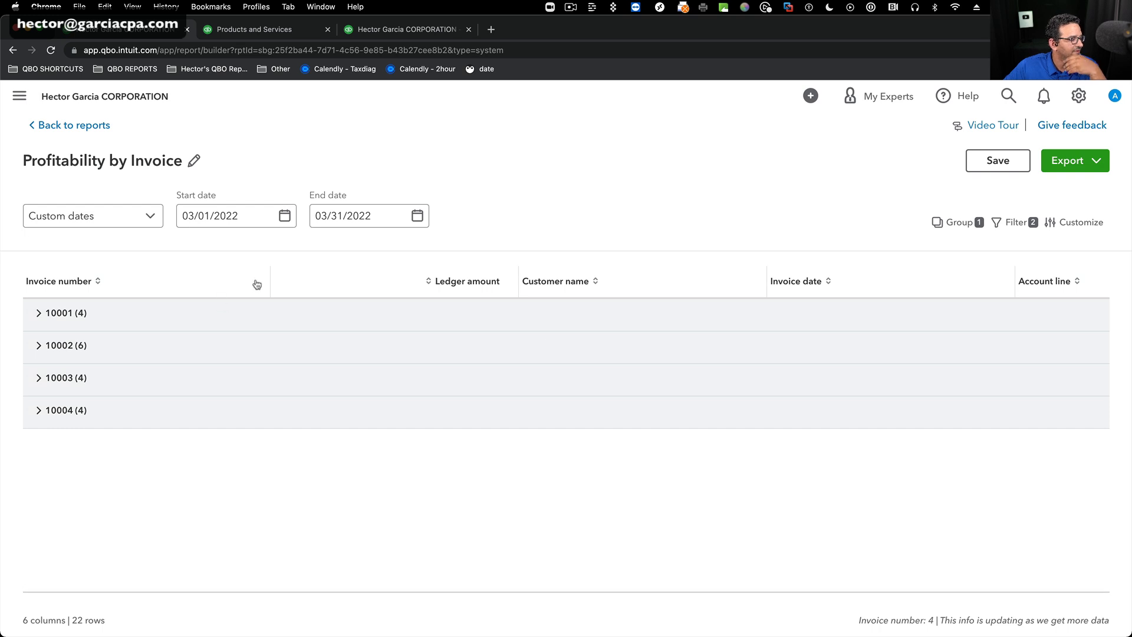
Narrow the Invoice number and Ledger amount columns and expand the invoice 10001 group.
drag(270, 276, 150, 279)
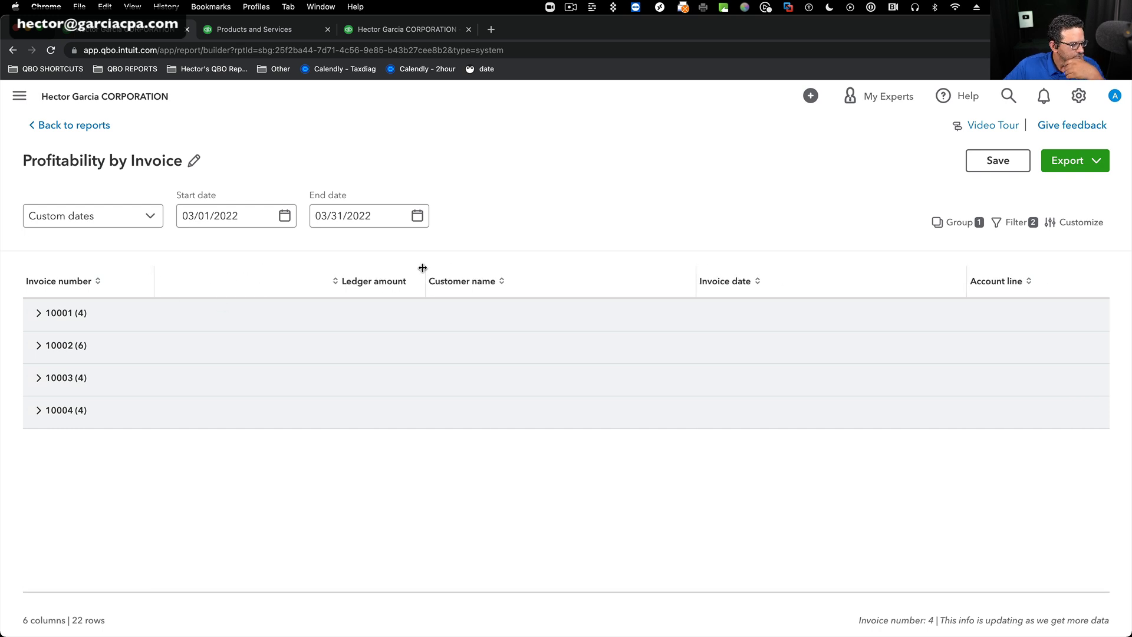
drag(424, 271, 284, 271)
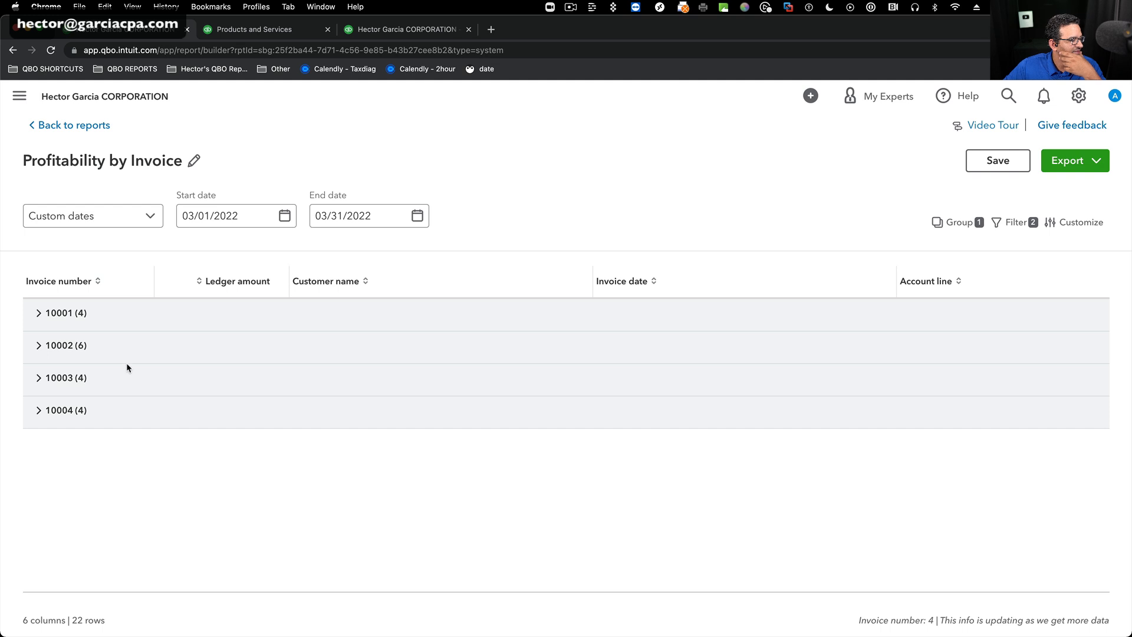
click(38, 314)
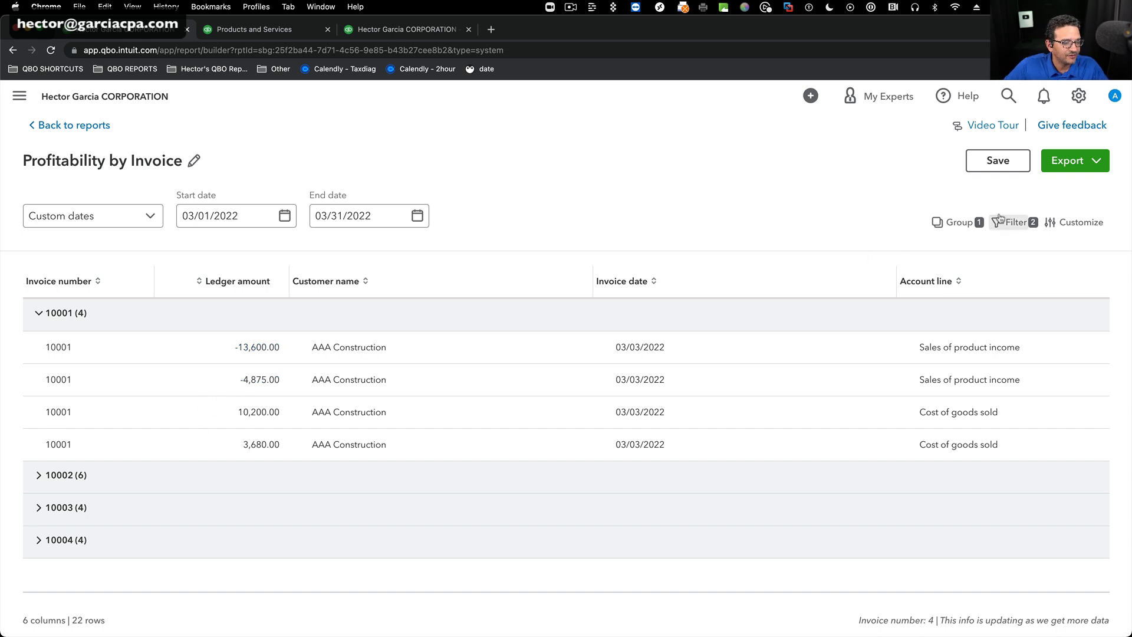
Add a group calculation that shows the Total of the Ledger amount column for each invoice.
click(971, 220)
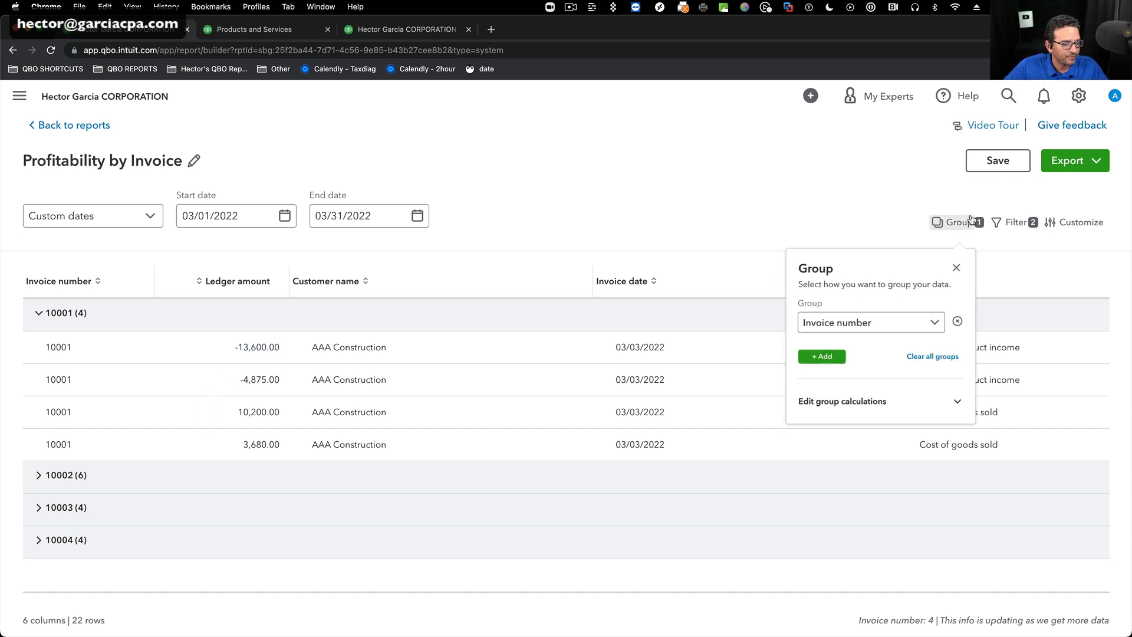
click(837, 413)
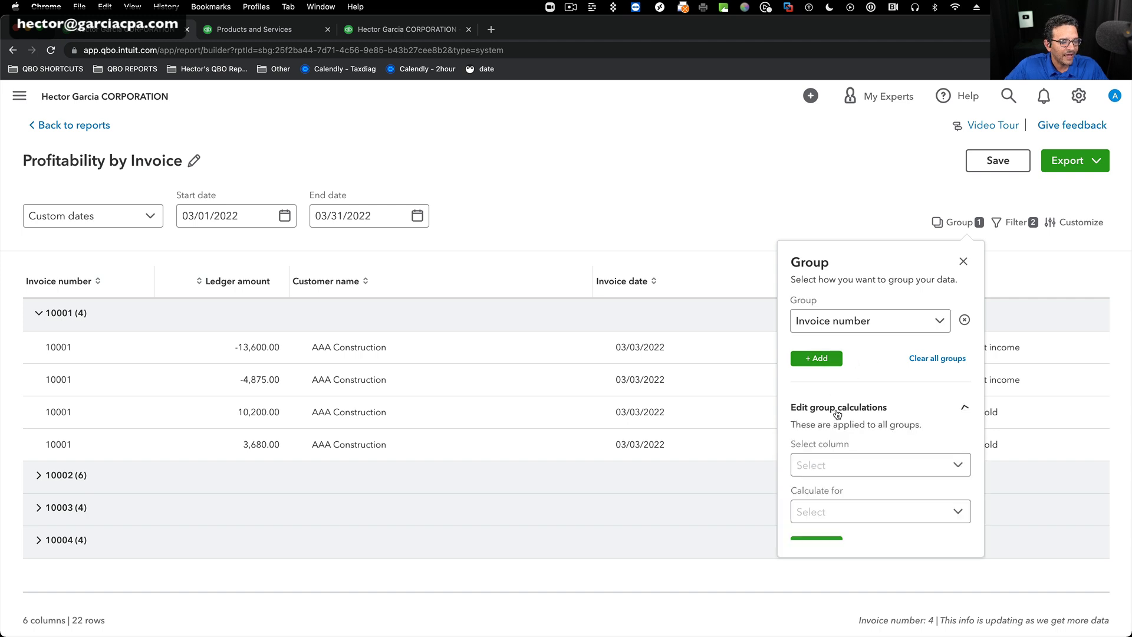
click(957, 466)
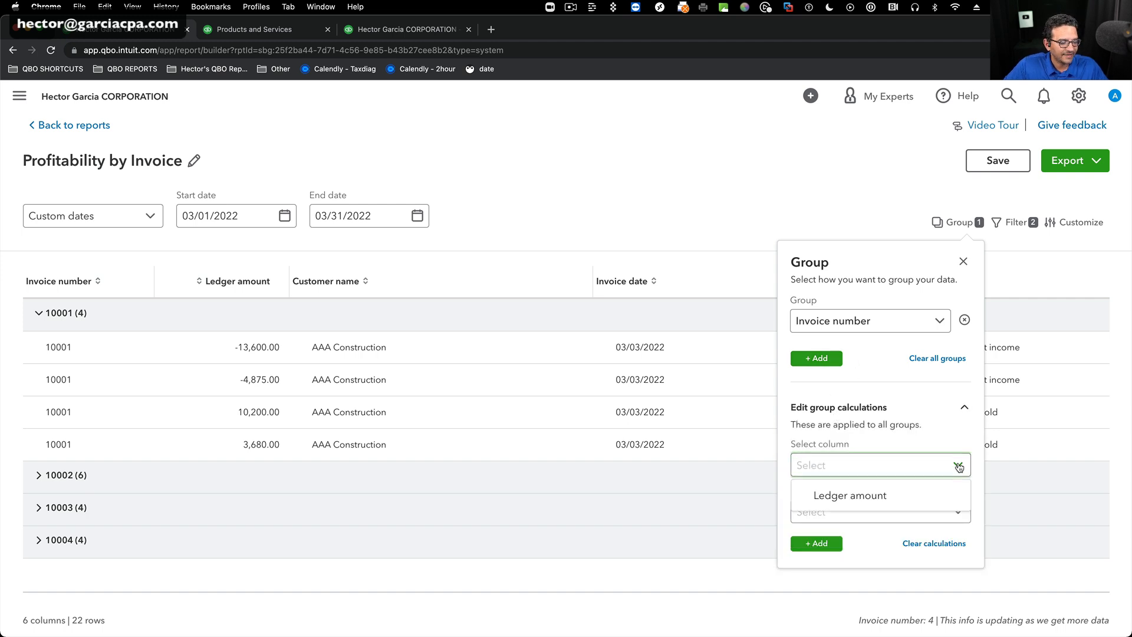
click(848, 496)
click(958, 512)
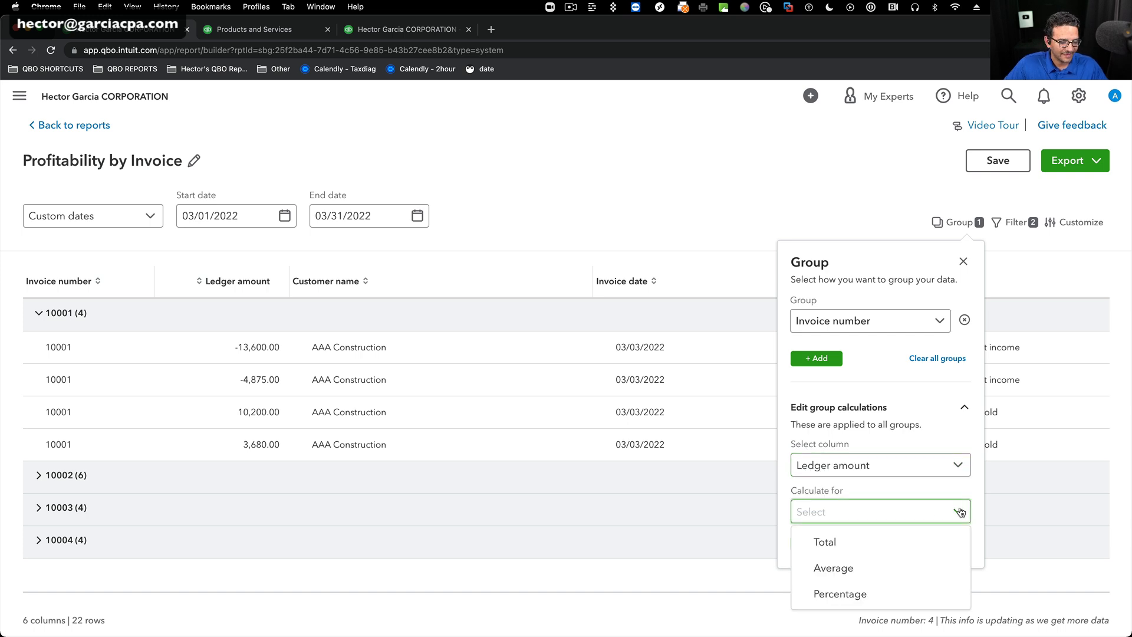
click(843, 543)
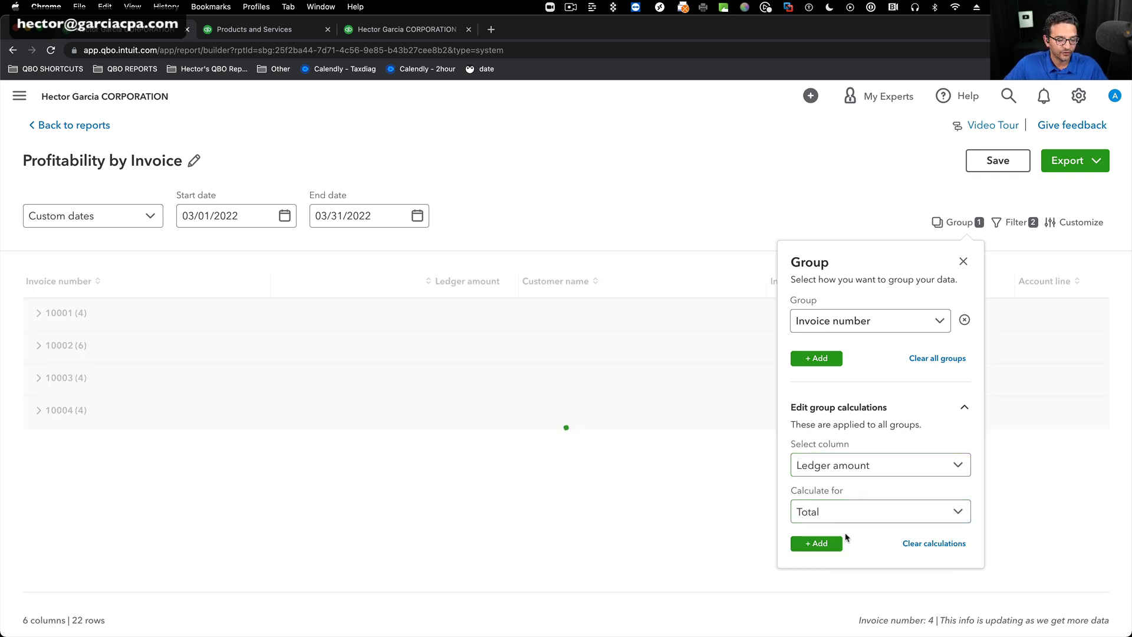
Close the group settings and examine the ledger lines inside the invoice 10001 group, leaving the group collapsed.
click(962, 261)
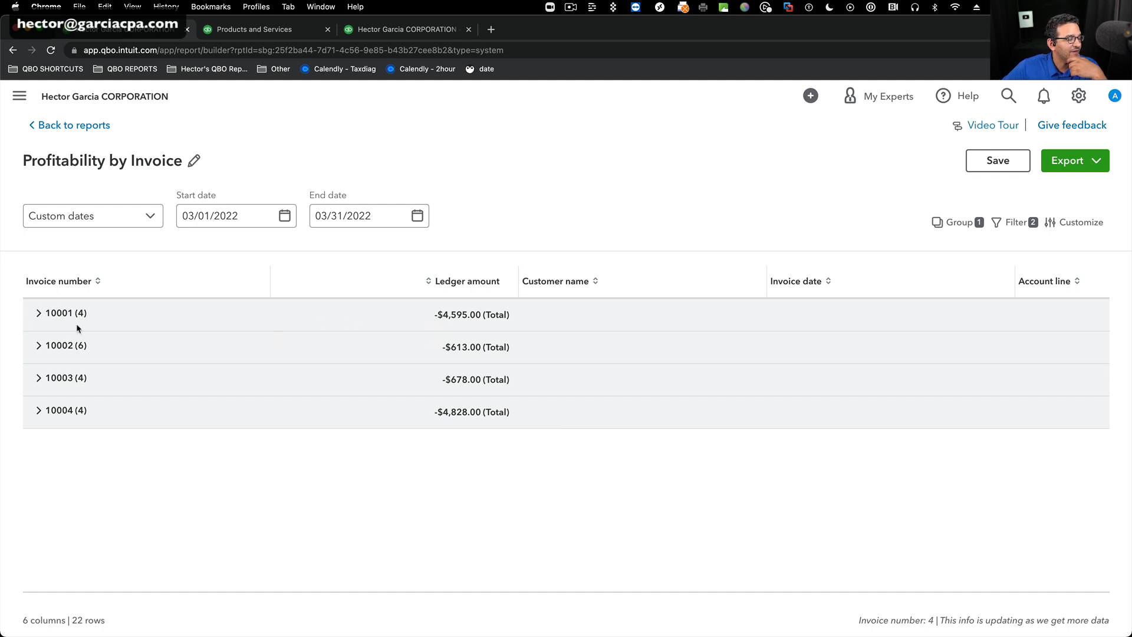
click(39, 313)
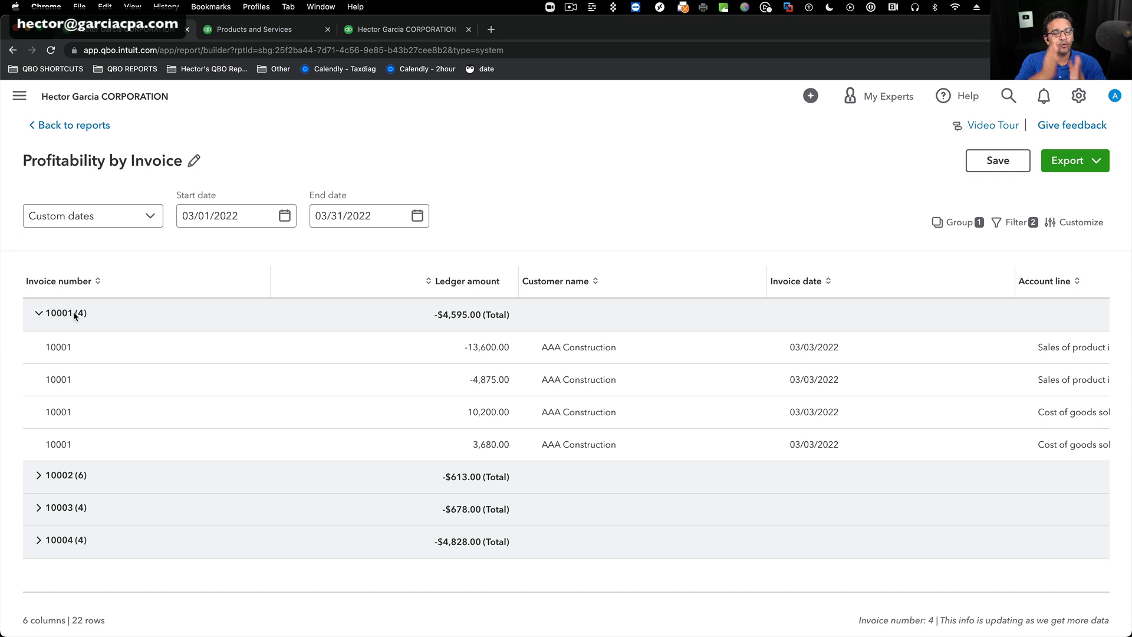
click(38, 315)
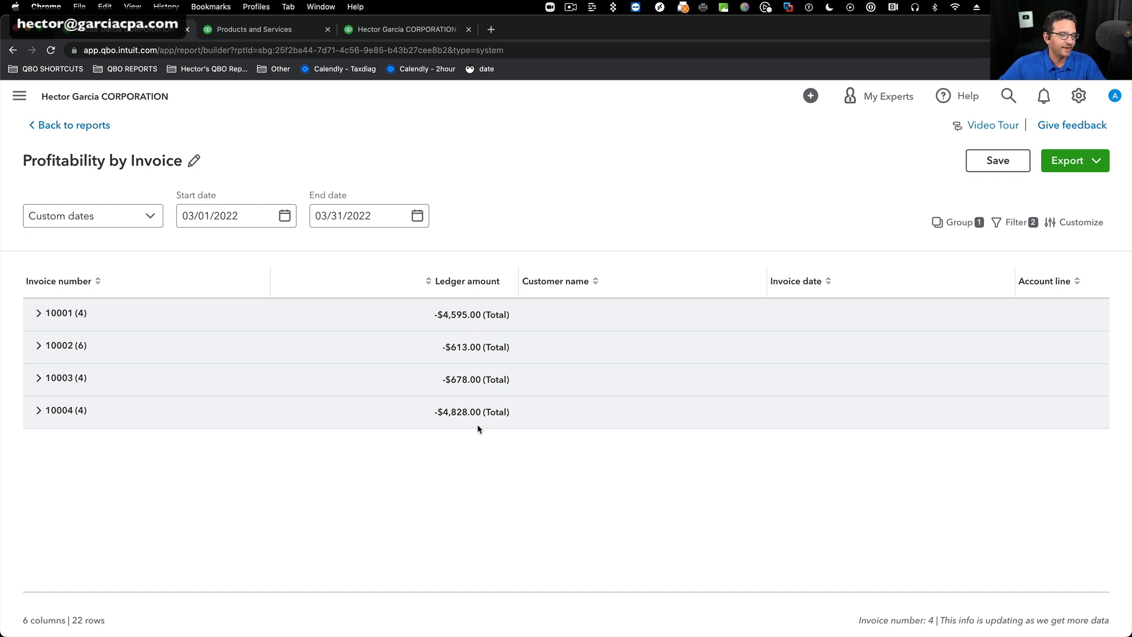
Save the Profitability by Invoice report and export it to Excel, opening the exported workbook.
click(992, 159)
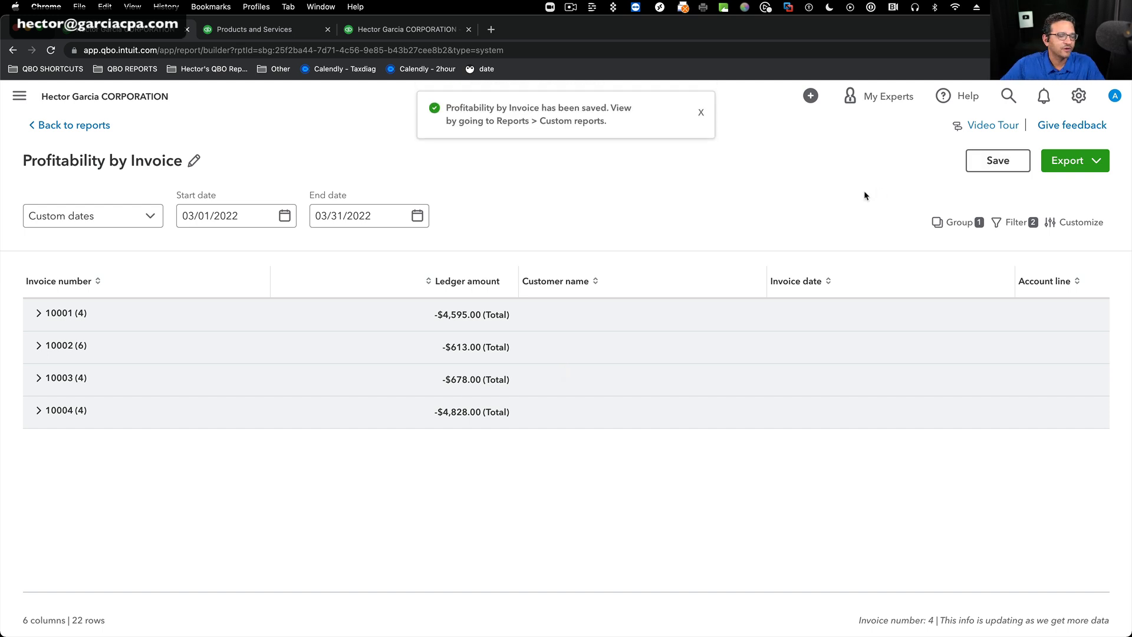
click(1098, 161)
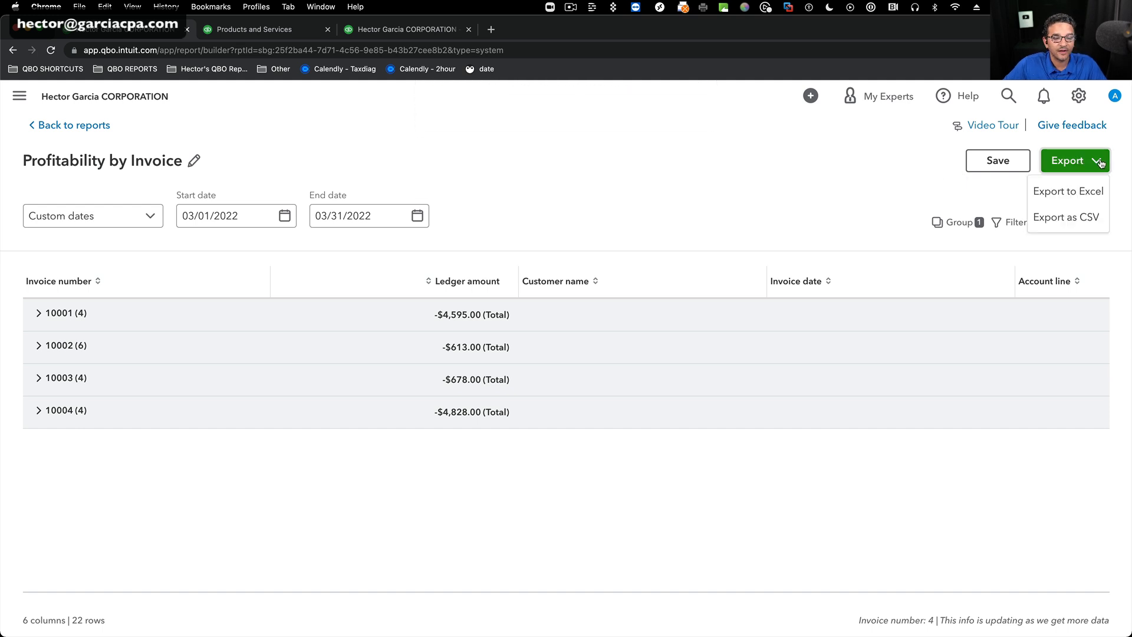
click(1070, 190)
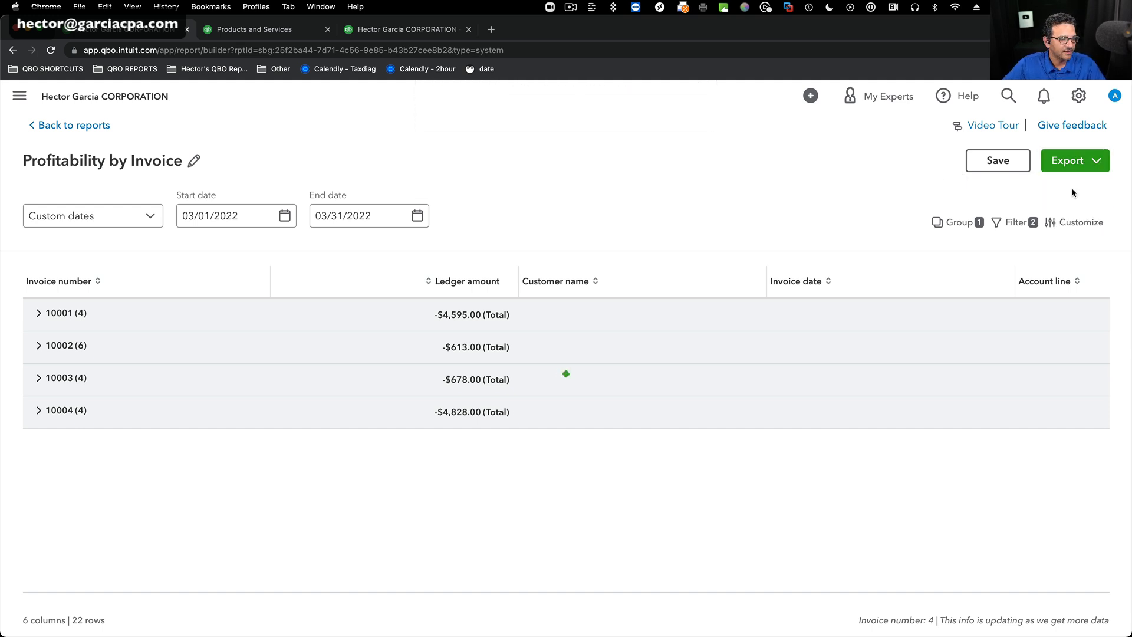
click(98, 623)
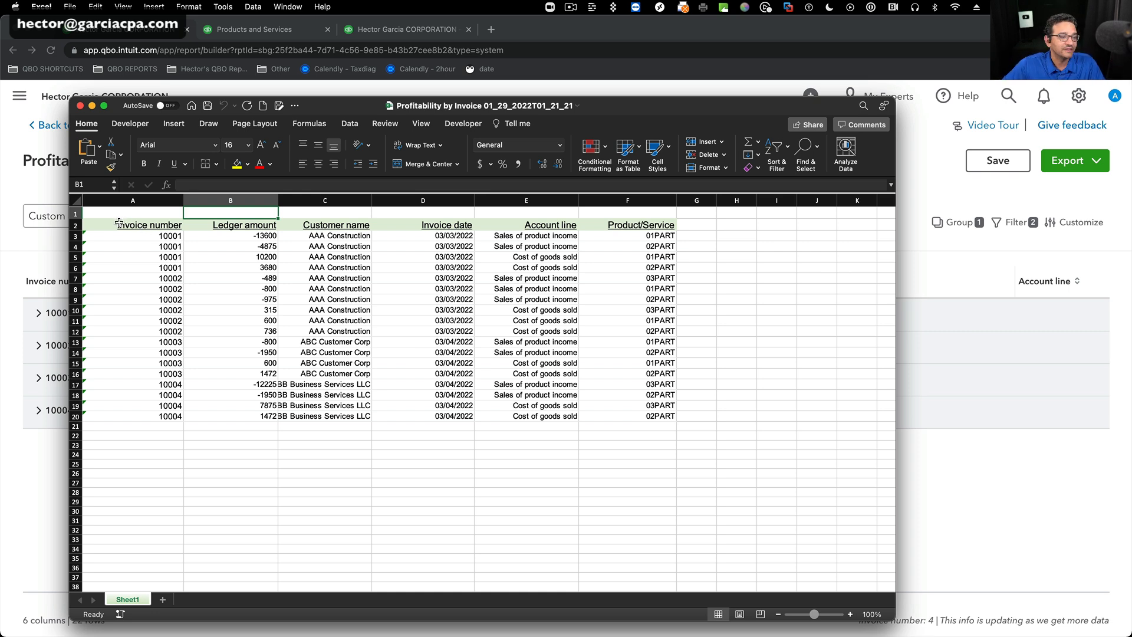
Create a PivotTable from A2:F20 on a new worksheet, with Invoice number as rows and the sum of Ledger amount as values.
drag(129, 222, 648, 416)
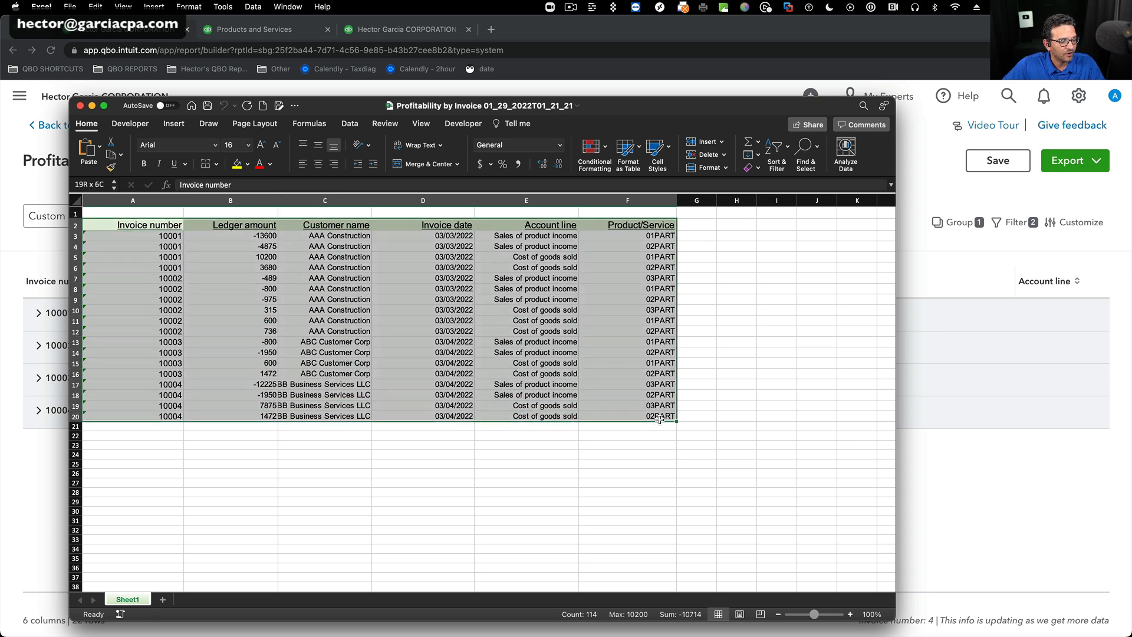
click(351, 124)
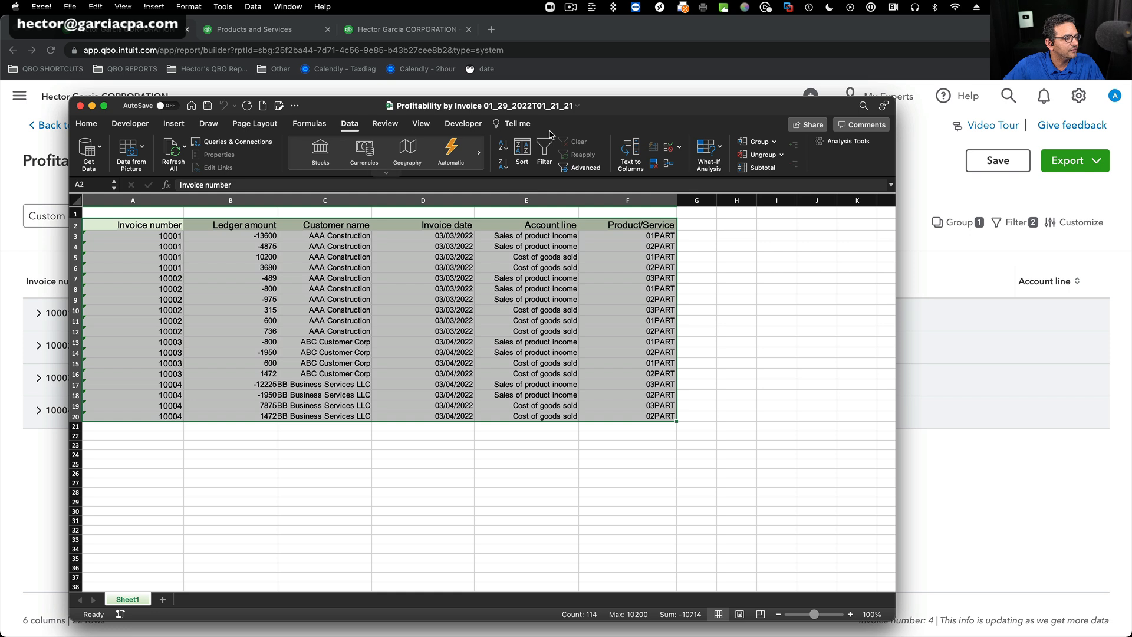
click(172, 124)
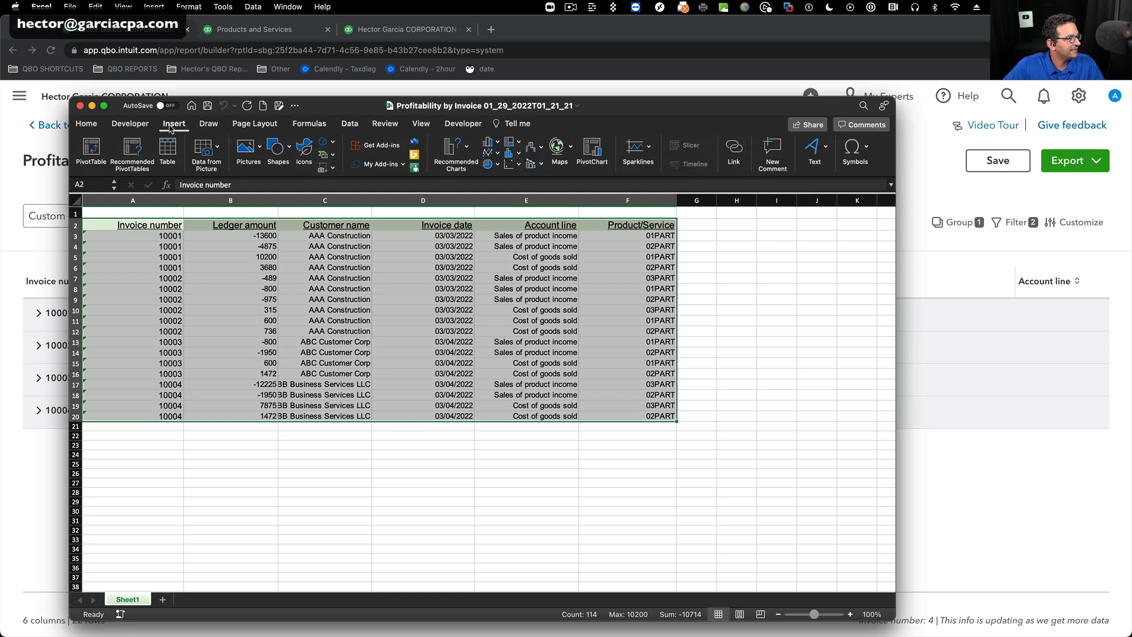
click(92, 152)
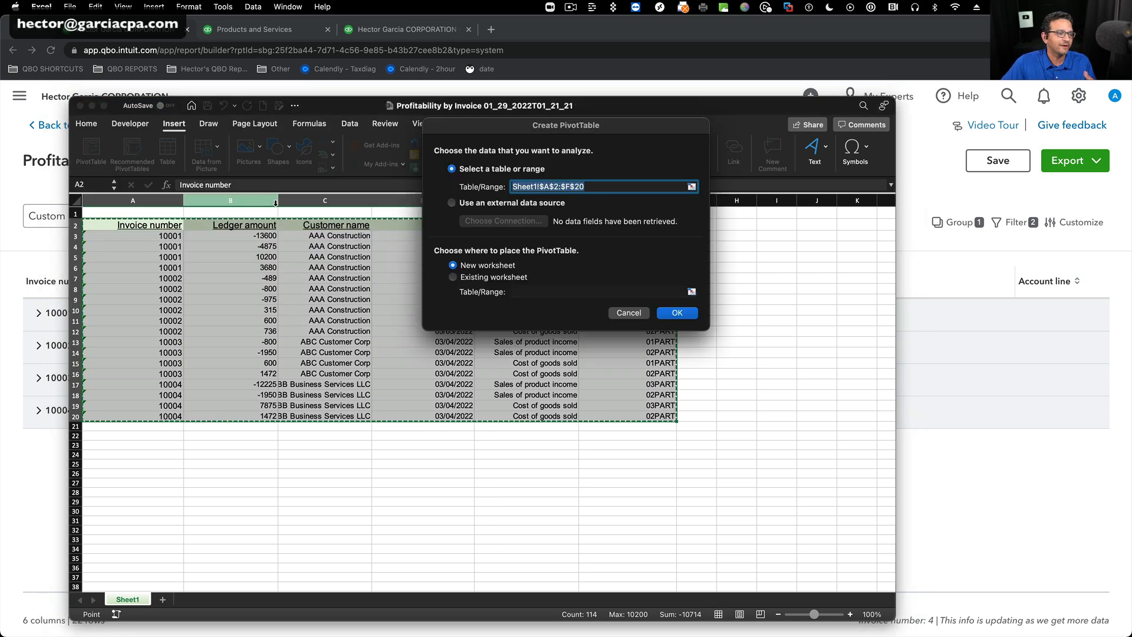
click(678, 313)
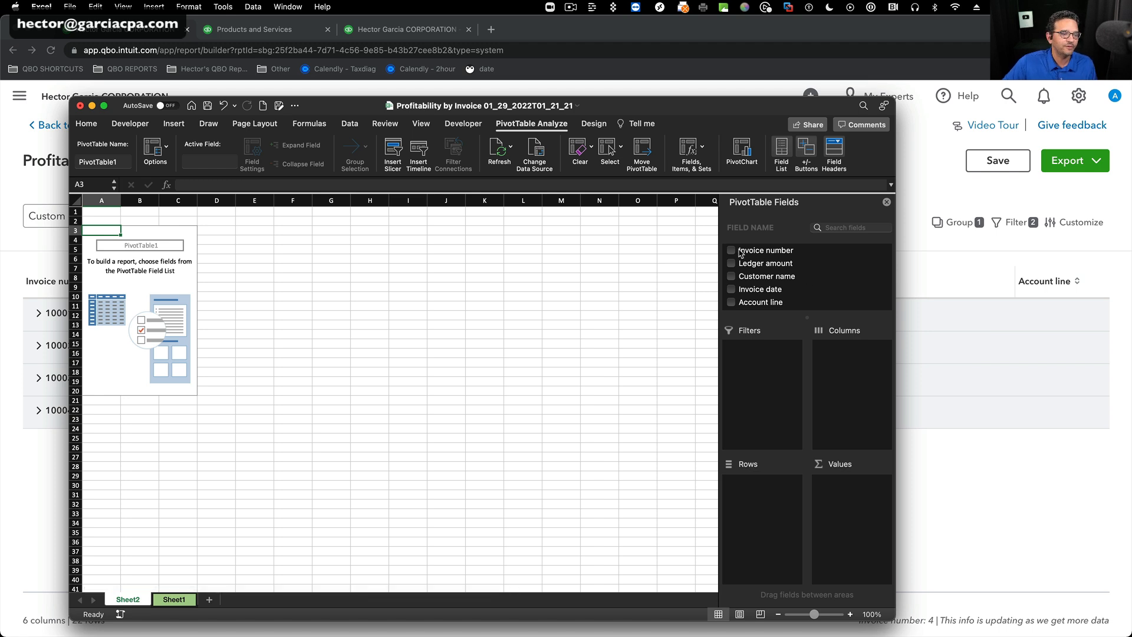
drag(780, 257, 767, 489)
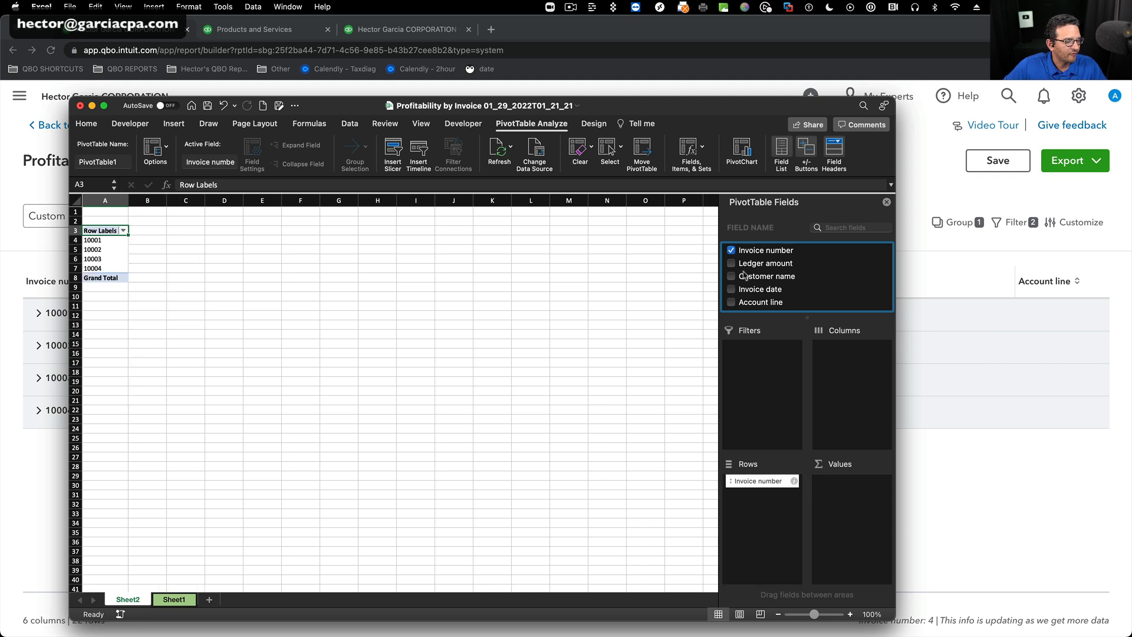
drag(771, 263, 855, 495)
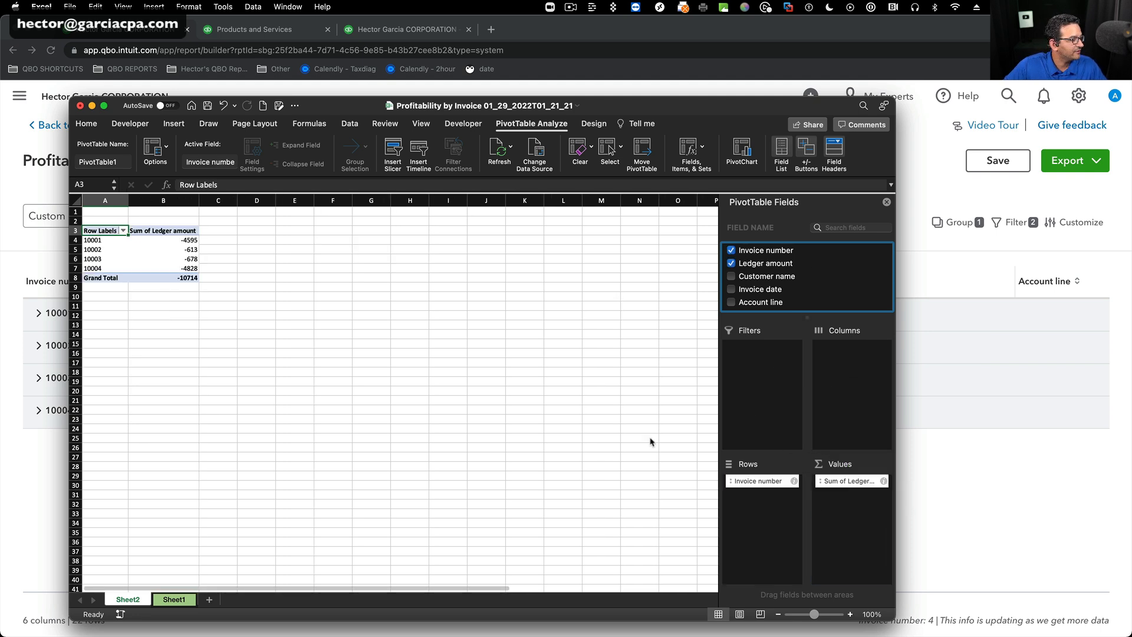
Zoom the pivot sheet to 200% and format the ledger amounts in B4:B8 as Accounting with a dollar sign.
drag(170, 239, 172, 278)
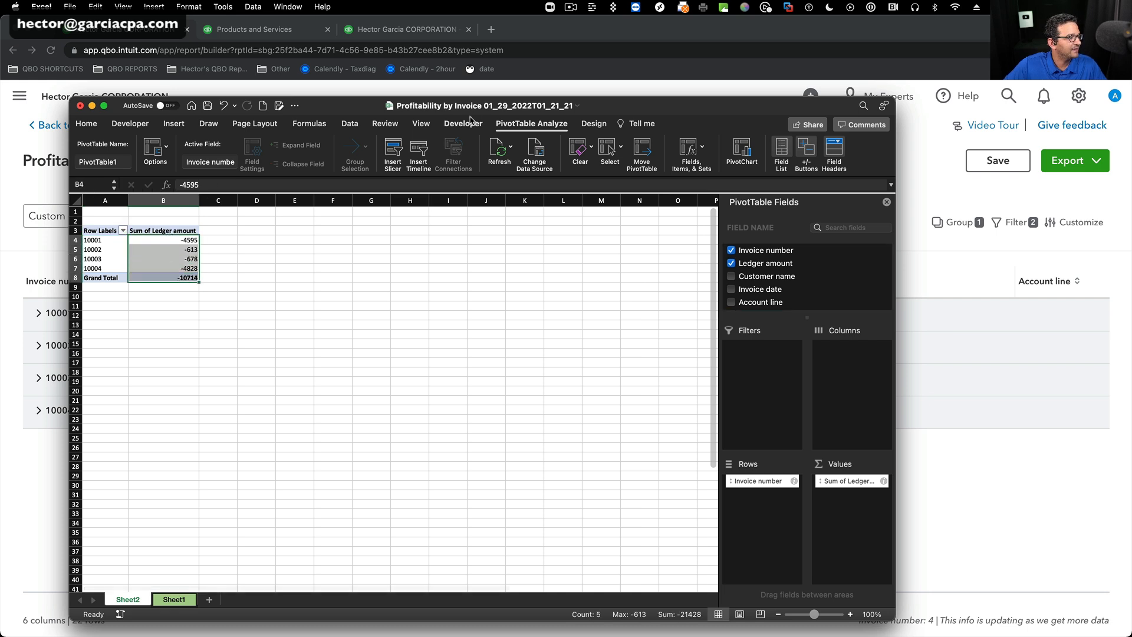
click(421, 123)
click(470, 147)
click(438, 165)
click(250, 358)
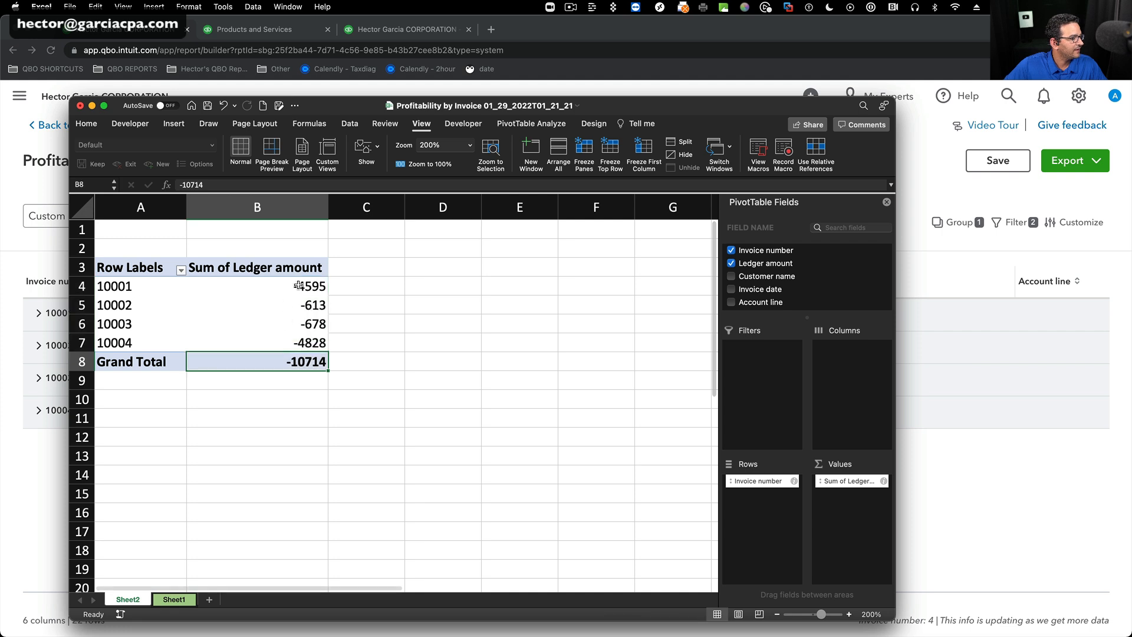
click(86, 123)
click(305, 291)
drag(305, 291, 303, 360)
click(480, 164)
click(434, 326)
Review the ledger amount for each invoice number in the PivotTable.
drag(264, 289, 312, 363)
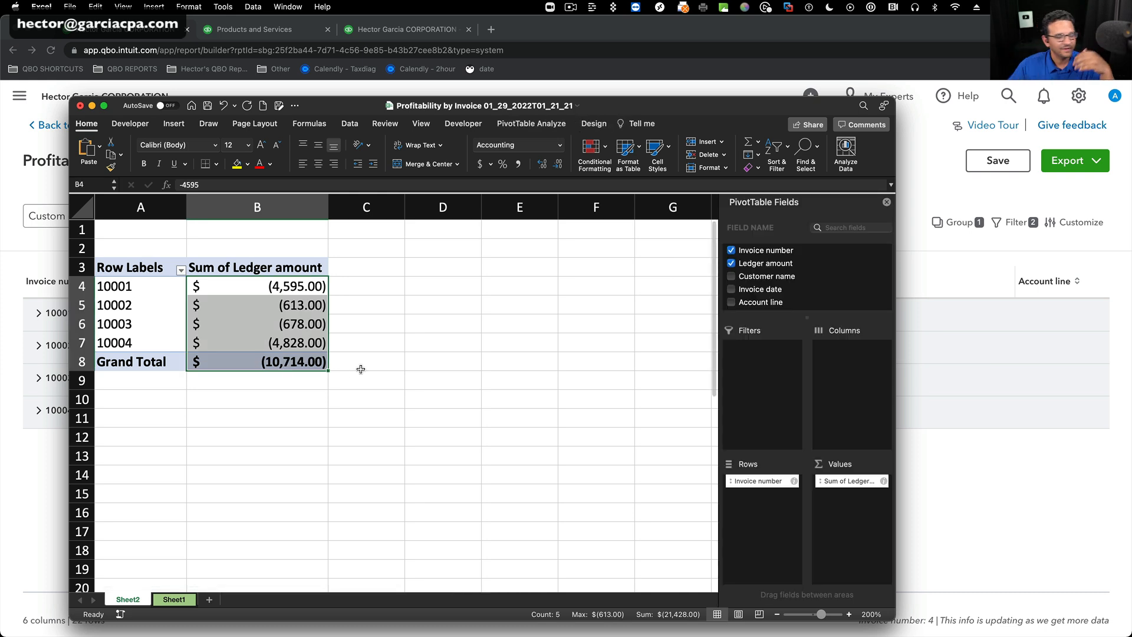
click(343, 360)
click(300, 283)
drag(148, 277, 248, 284)
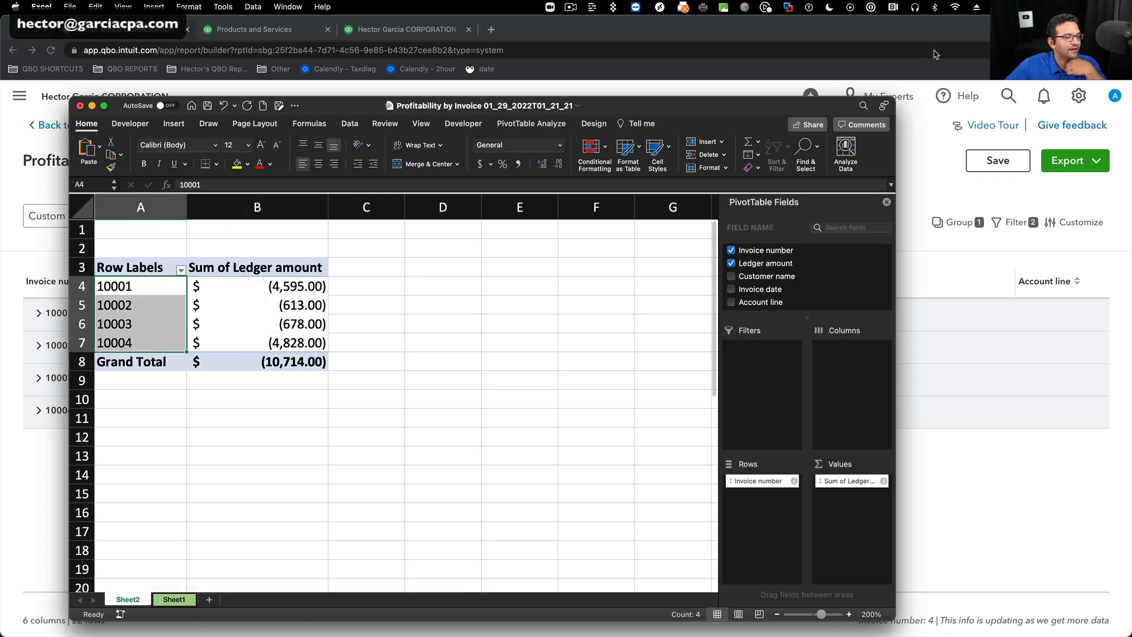
Switch back to the QuickBooks Online report and add the Salesperson (Custom Field) column from the full list of Invoice columns.
click(929, 185)
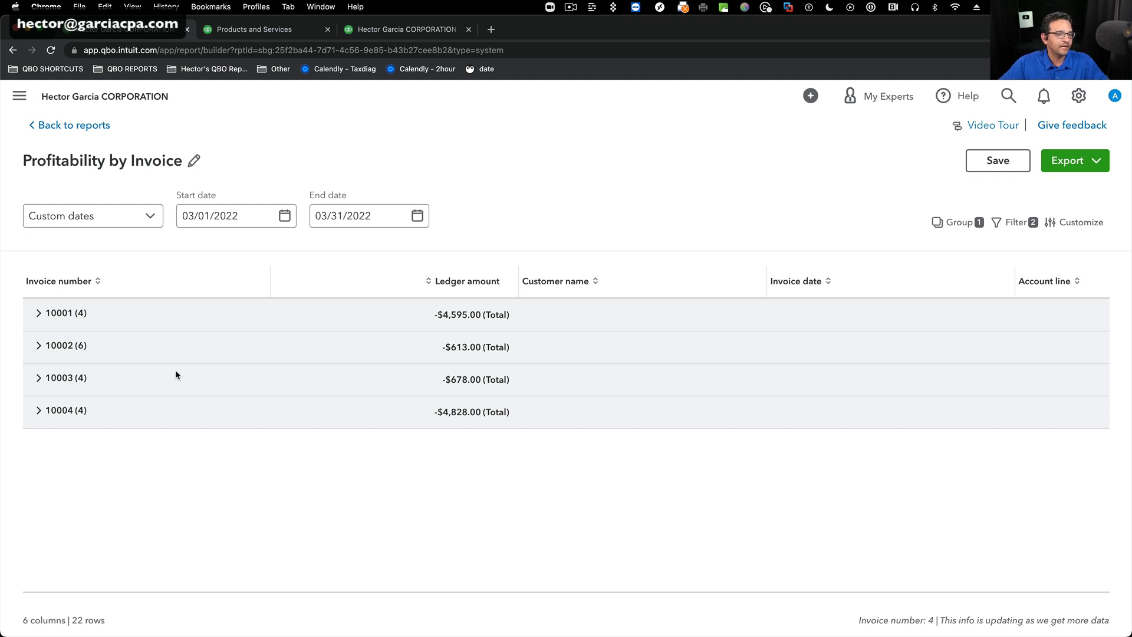
click(1062, 224)
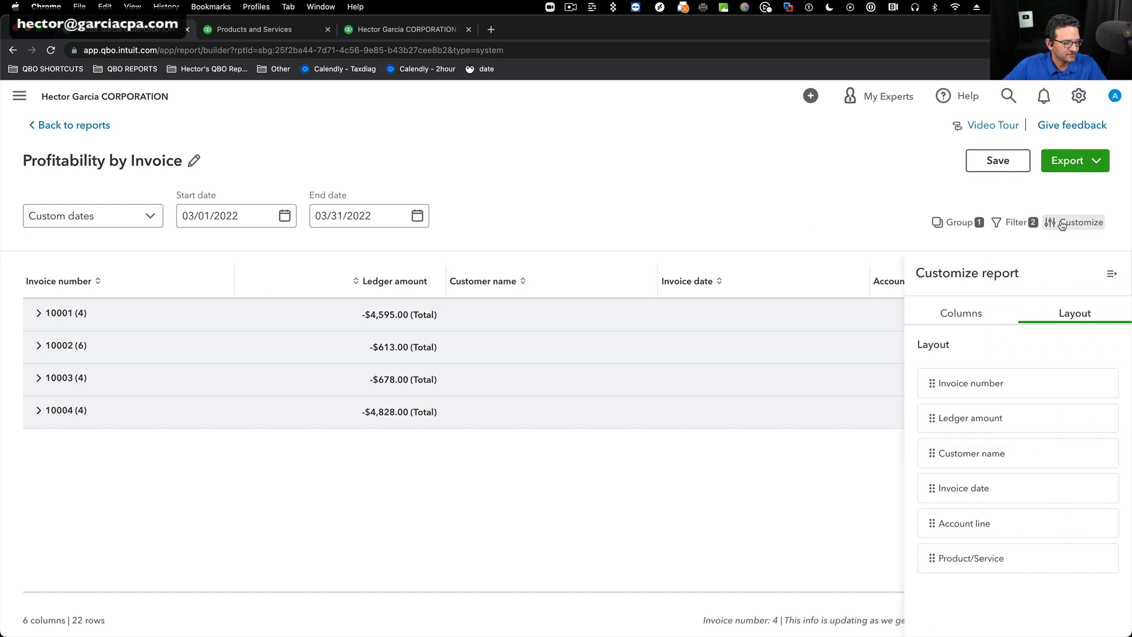
click(958, 314)
scroll(1023, 492, down, 5)
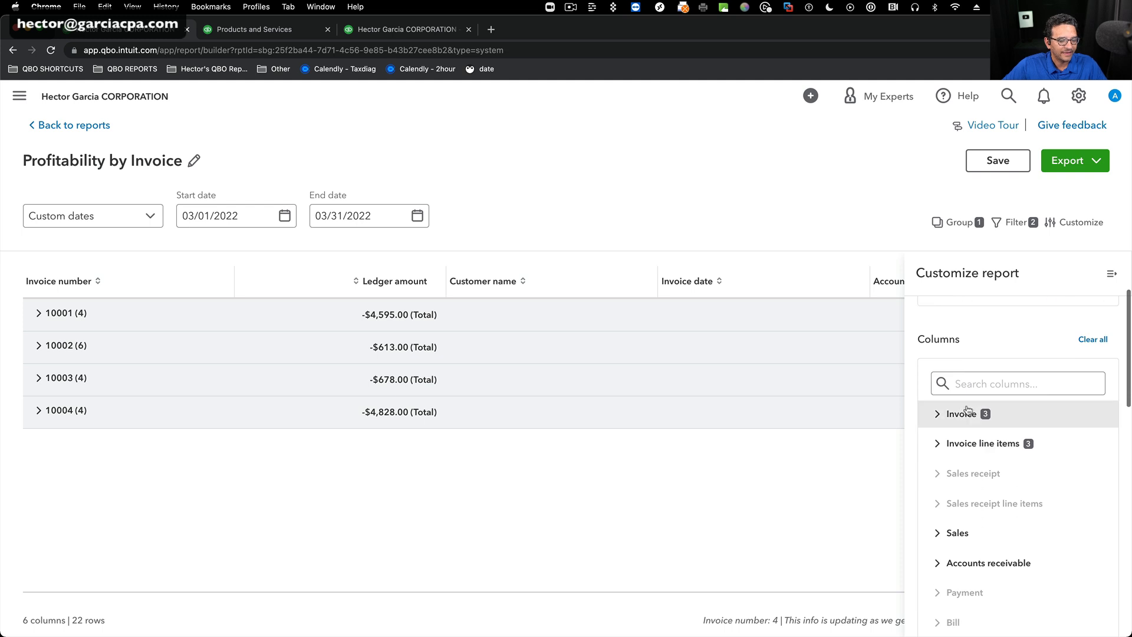
click(945, 415)
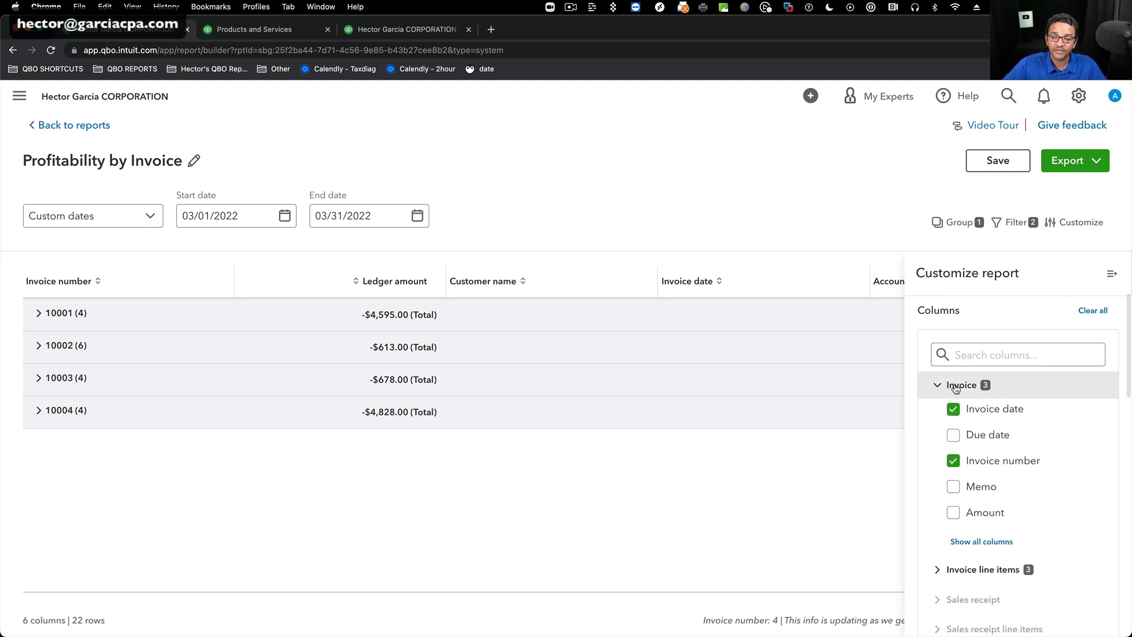
scroll(973, 354, down, 2)
click(981, 471)
scroll(1100, 479, down, 4)
scroll(1099, 478, down, 10)
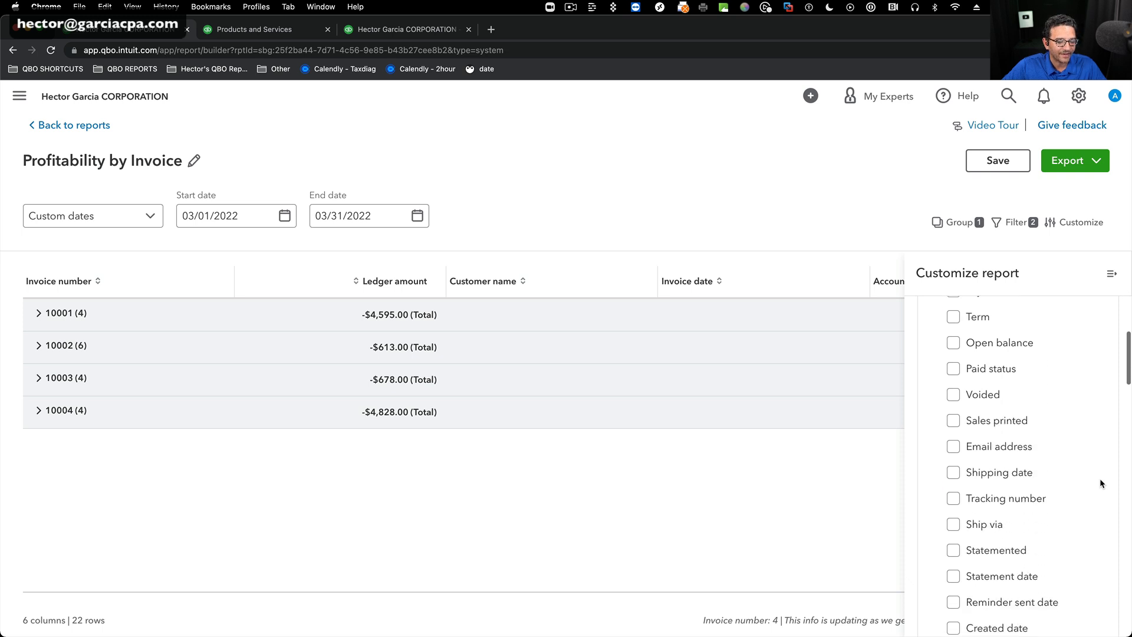
scroll(1099, 479, down, 6)
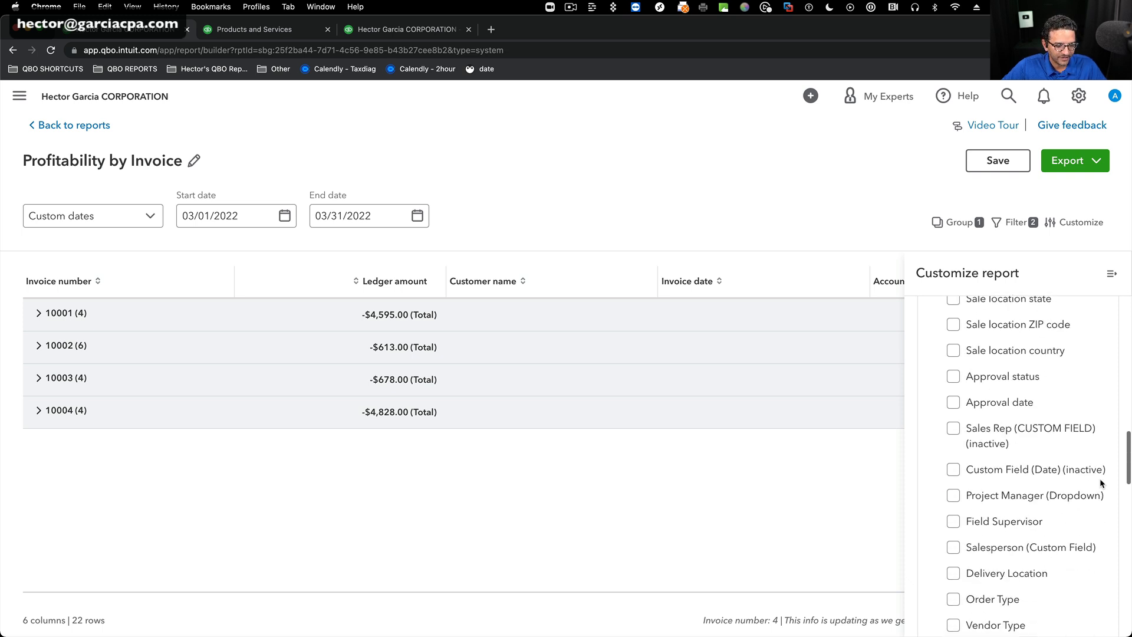
scroll(1100, 481, up, 3)
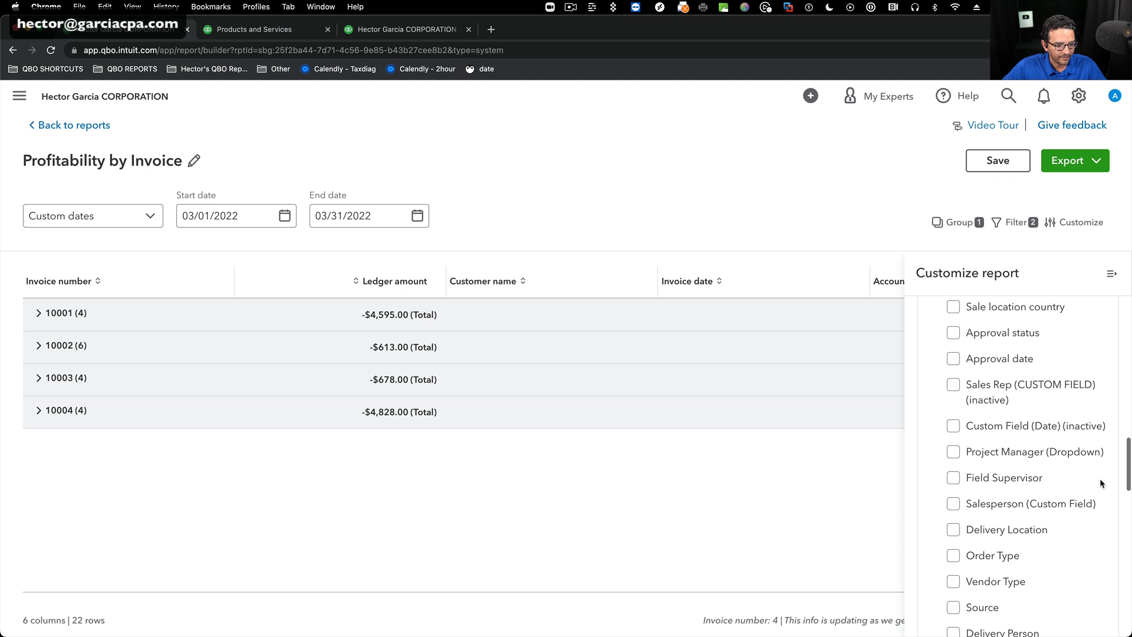
scroll(1000, 421, up, 1)
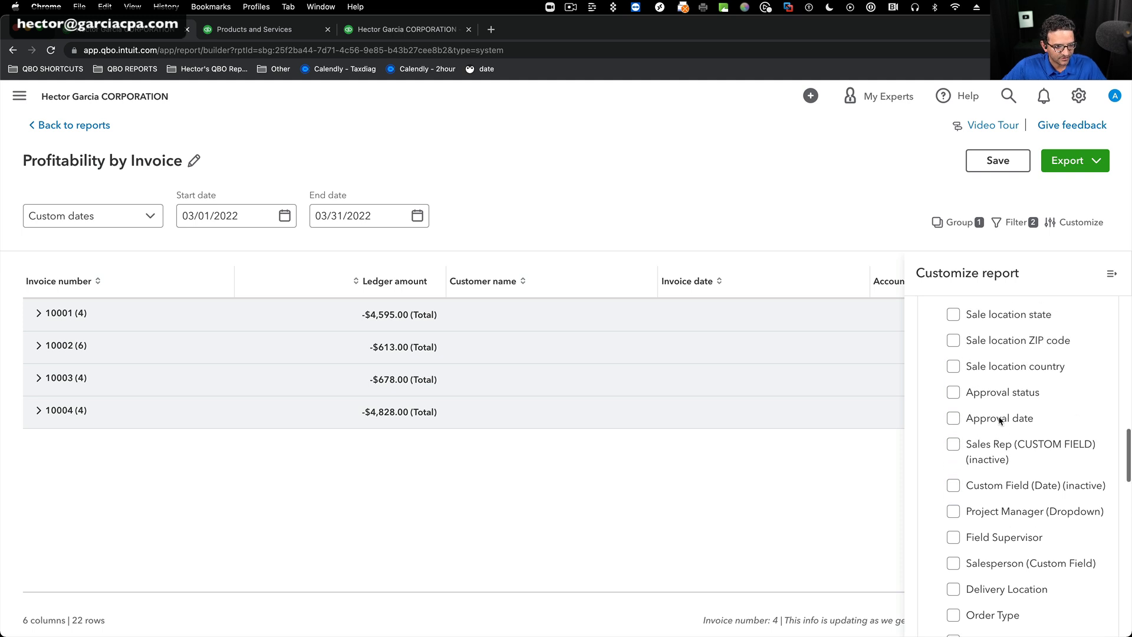
click(958, 545)
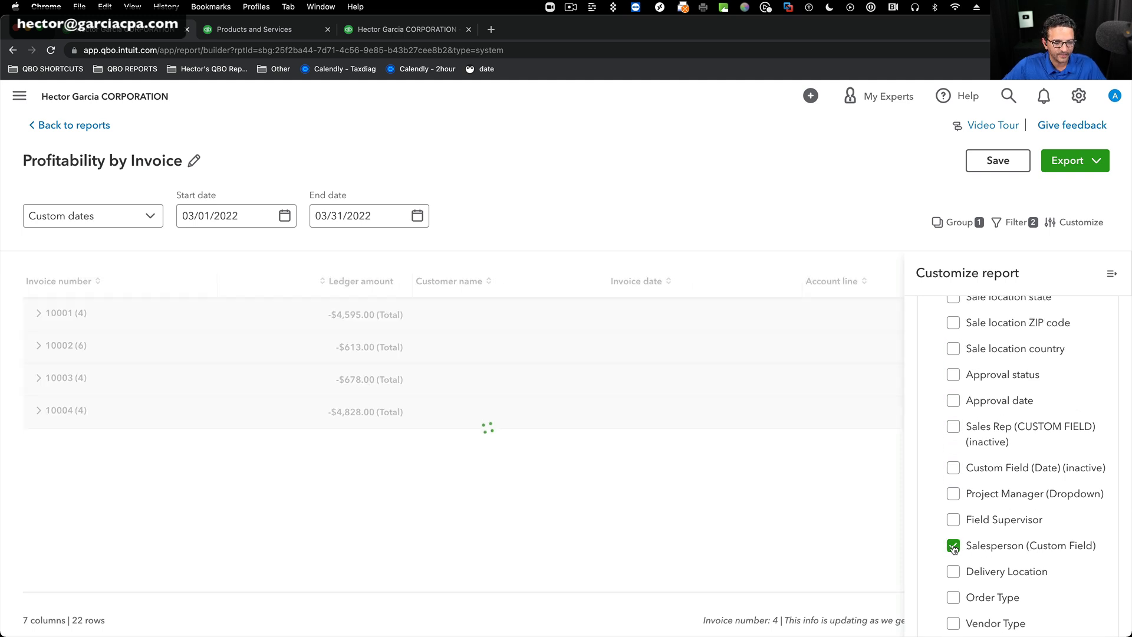
Add the Location column from the Invoice columns to the report.
scroll(1022, 485, up, 6)
scroll(1021, 485, up, 15)
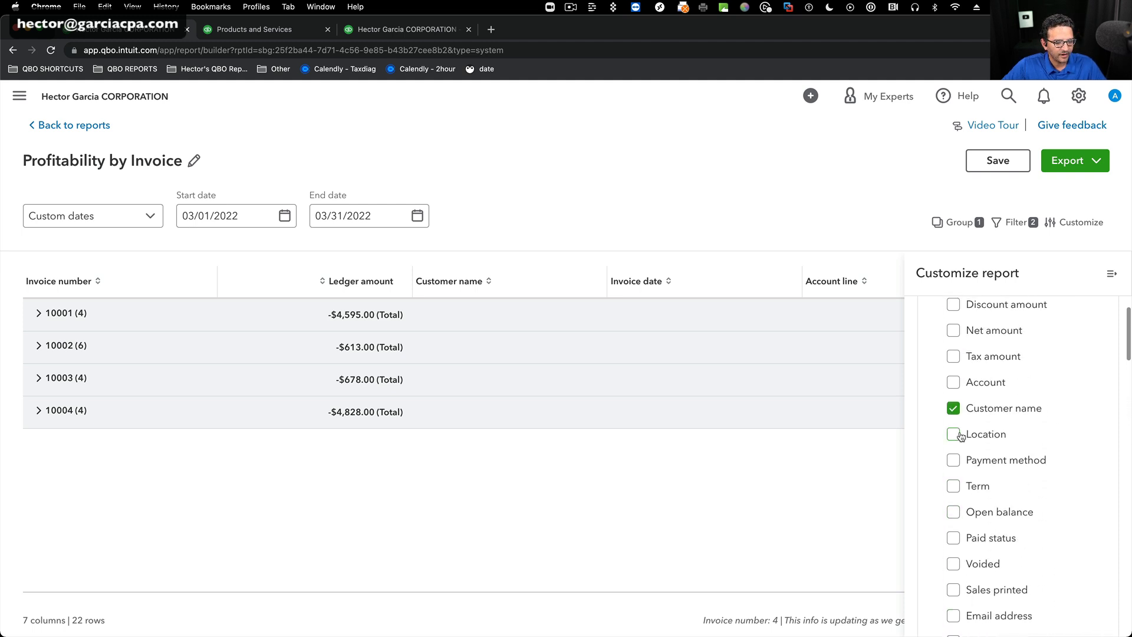
click(953, 435)
Search the available columns for "location", look through the matching Invoice fields, and clear the search.
click(980, 504)
text(locartion)
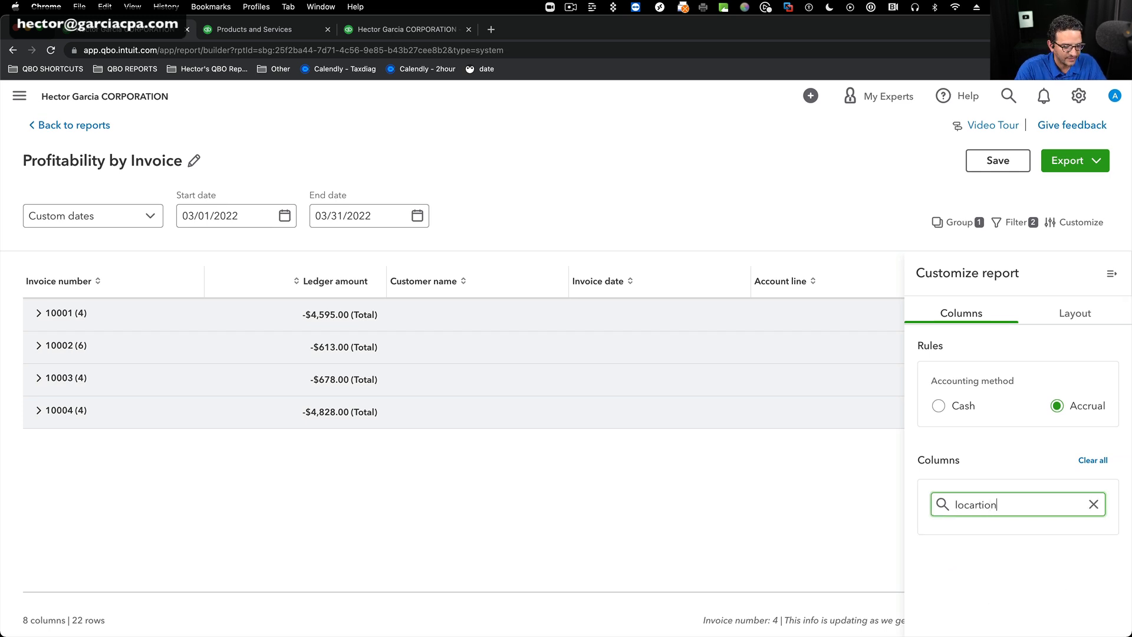
key(BackSpace)
text(tio)
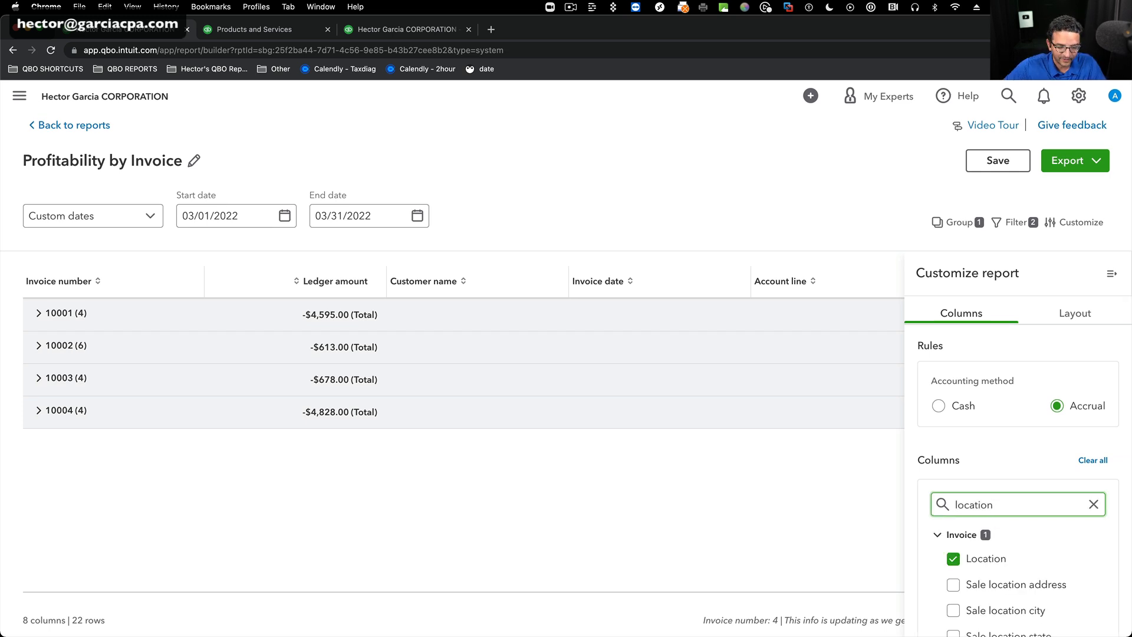
scroll(1060, 582, down, 4)
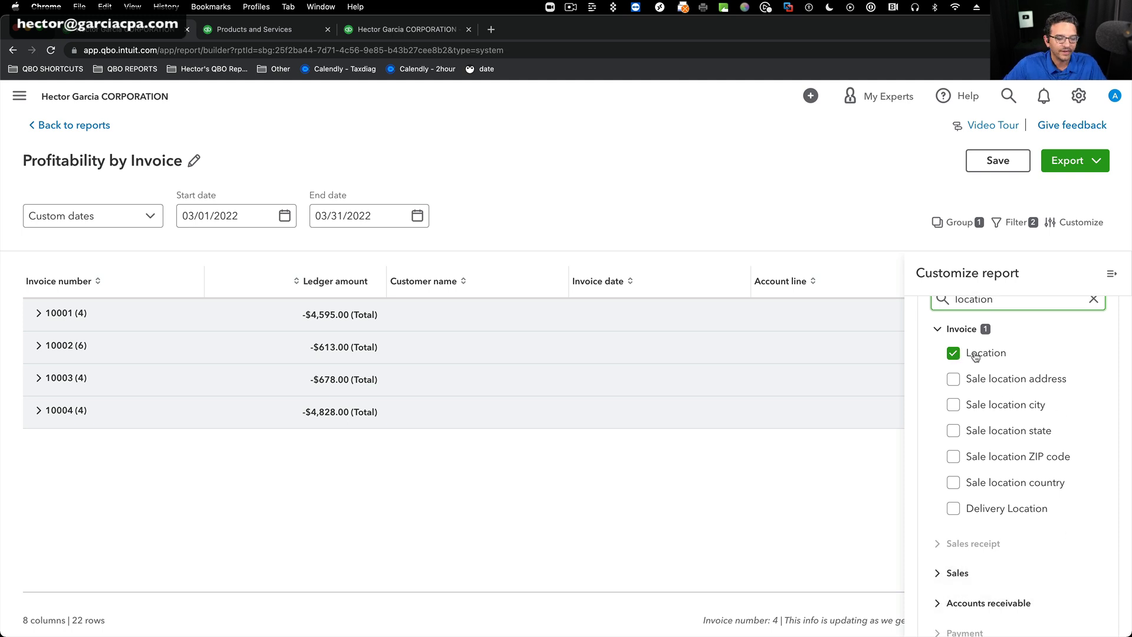
click(1093, 298)
scroll(1098, 288, up, 4)
Close the customization settings and check the Salesperson (Custom Field) and Location columns at the end of the report.
click(1111, 273)
scroll(878, 362, right, 10)
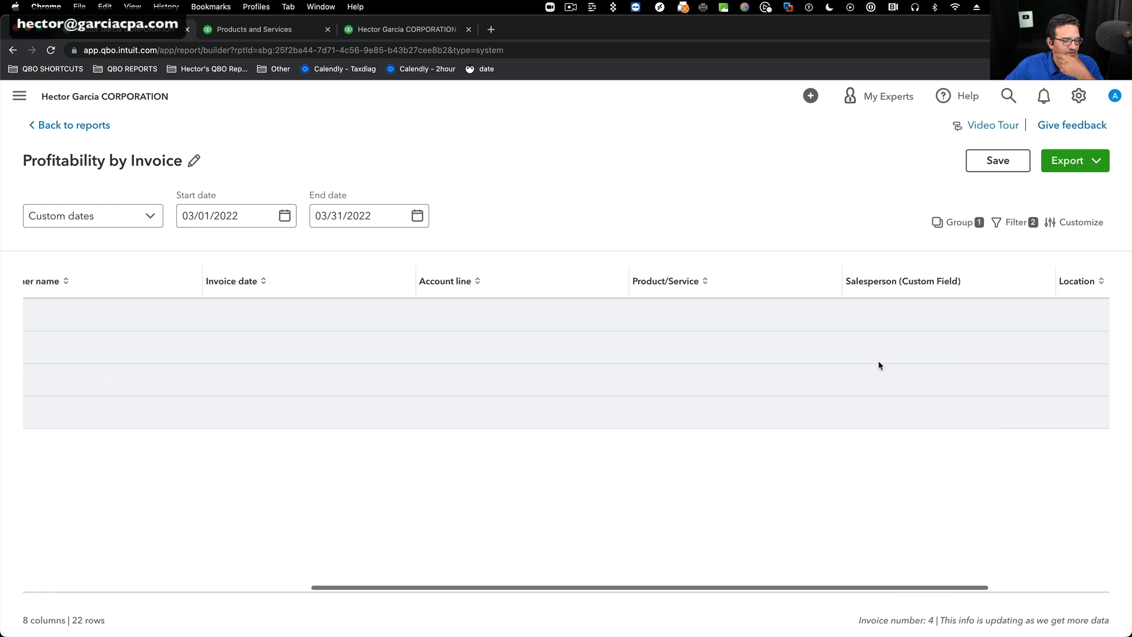
scroll(771, 316, left, 10)
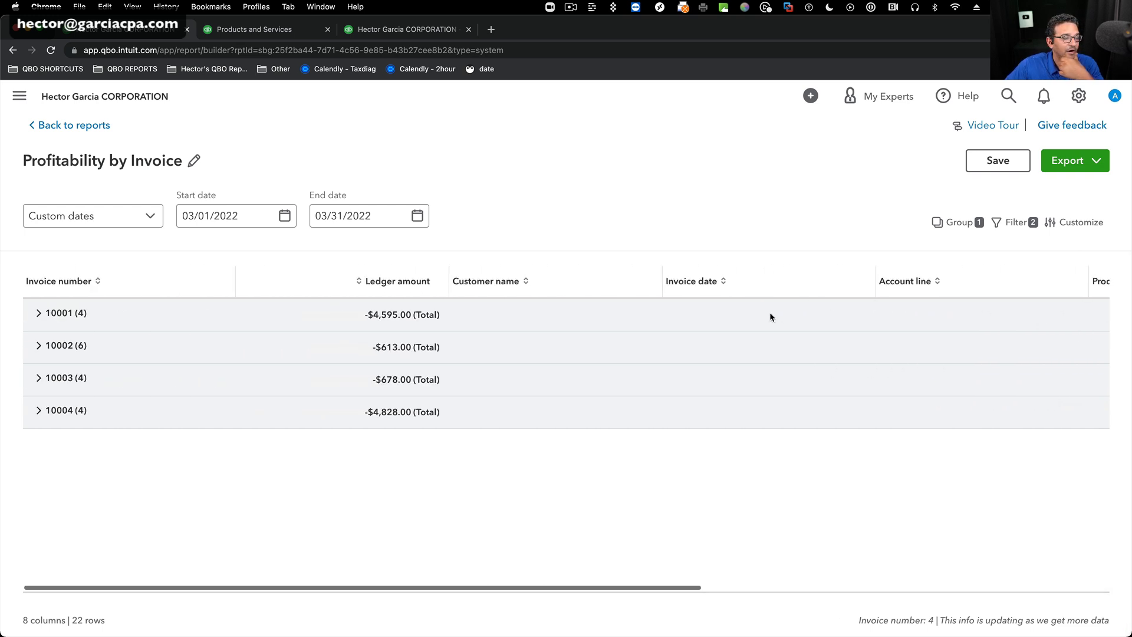
Reorder the report layout so Location comes first, ahead of Invoice number.
click(1097, 222)
click(1066, 313)
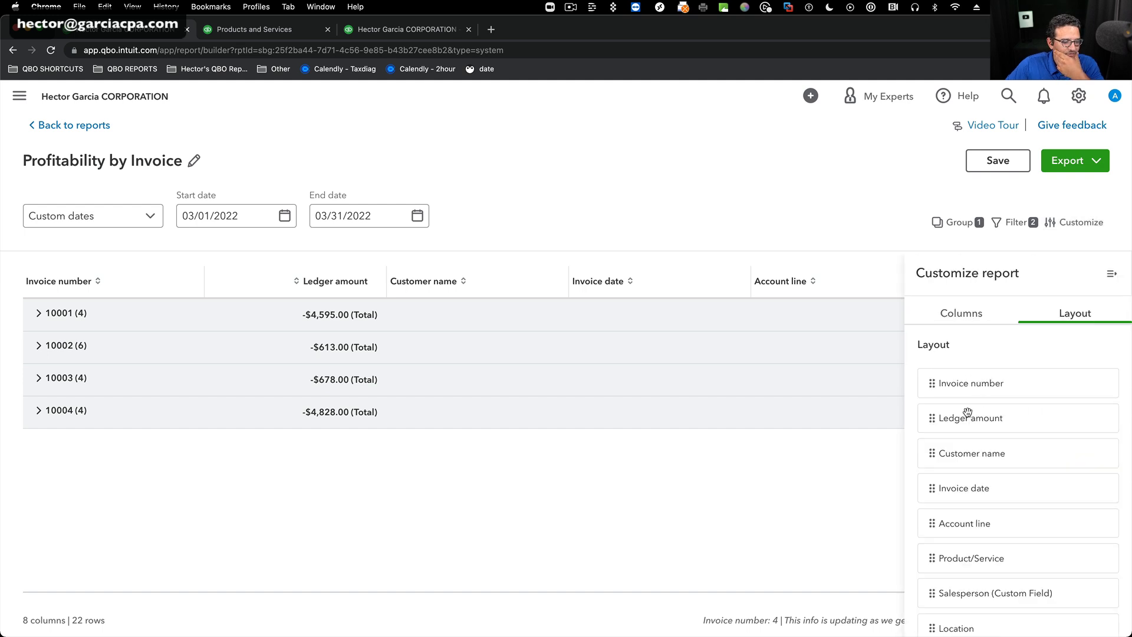
scroll(1046, 462, down, 1)
drag(930, 616, 924, 375)
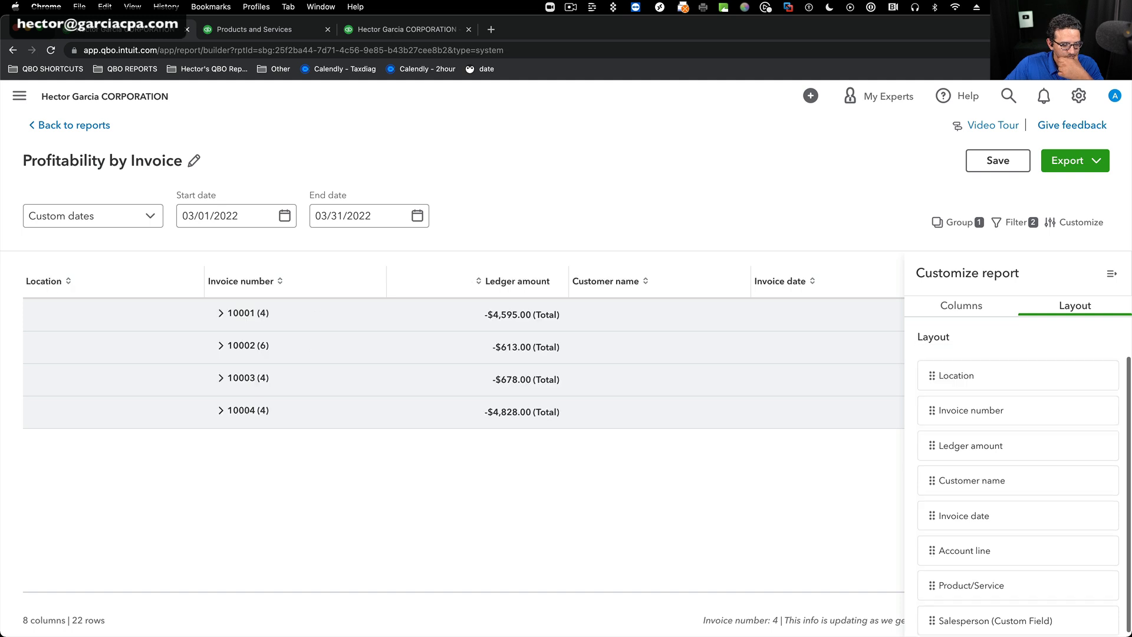
Move Salesperson (Custom Field) directly after Location in the report layout and close the customization settings.
drag(932, 623, 943, 386)
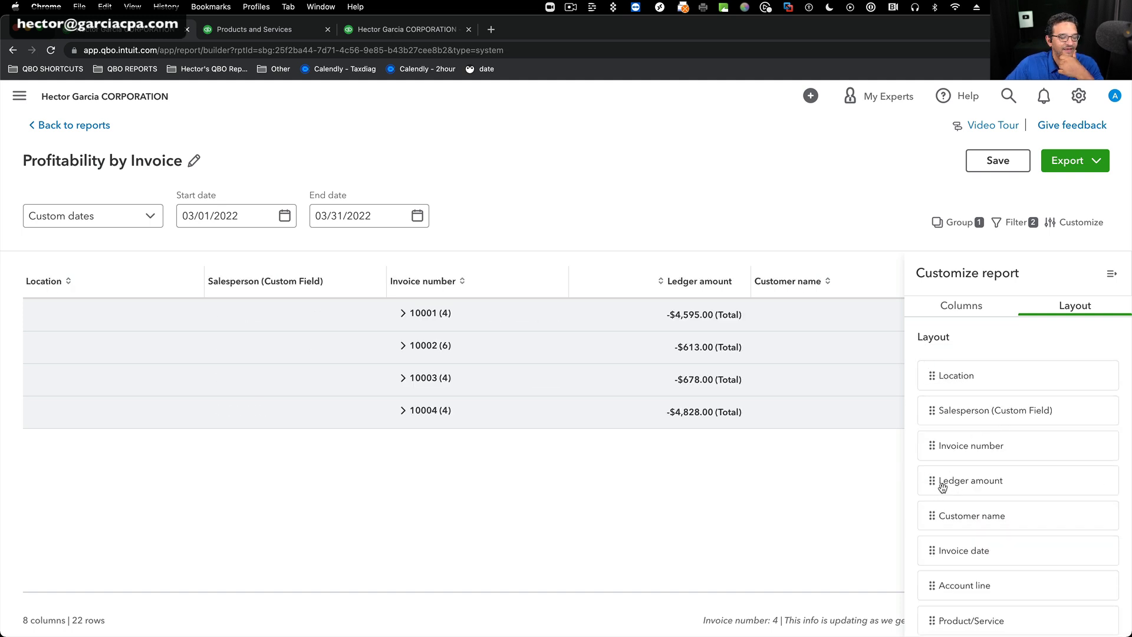
click(1112, 273)
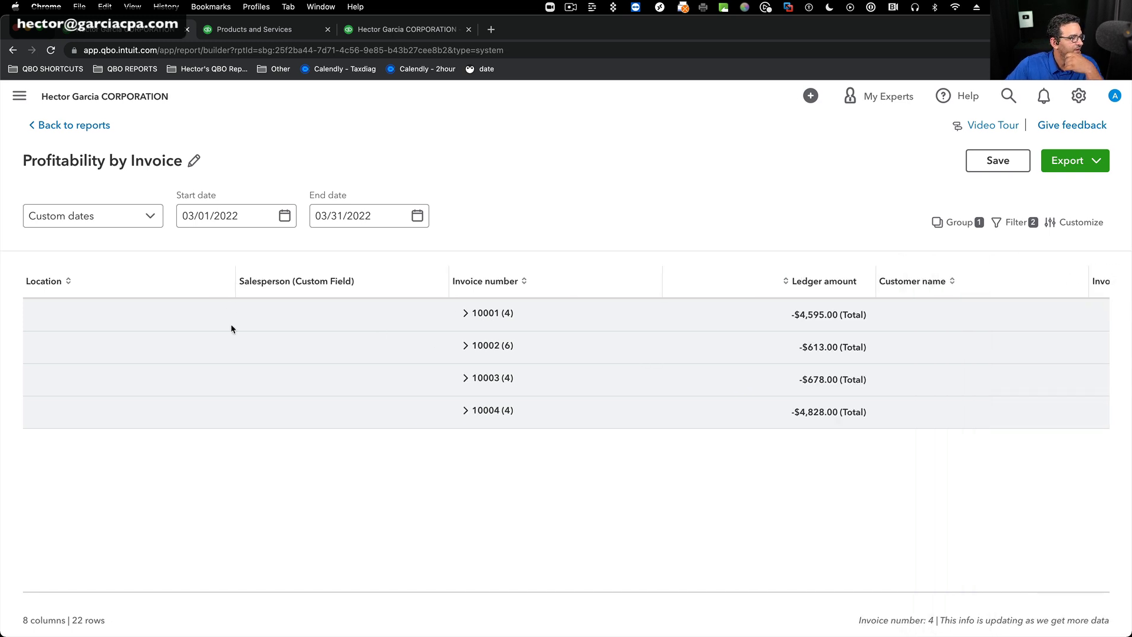
Replace the Invoice number grouping with Location, subgrouped by Salesperson (Custom Field) and Invoice number.
click(961, 222)
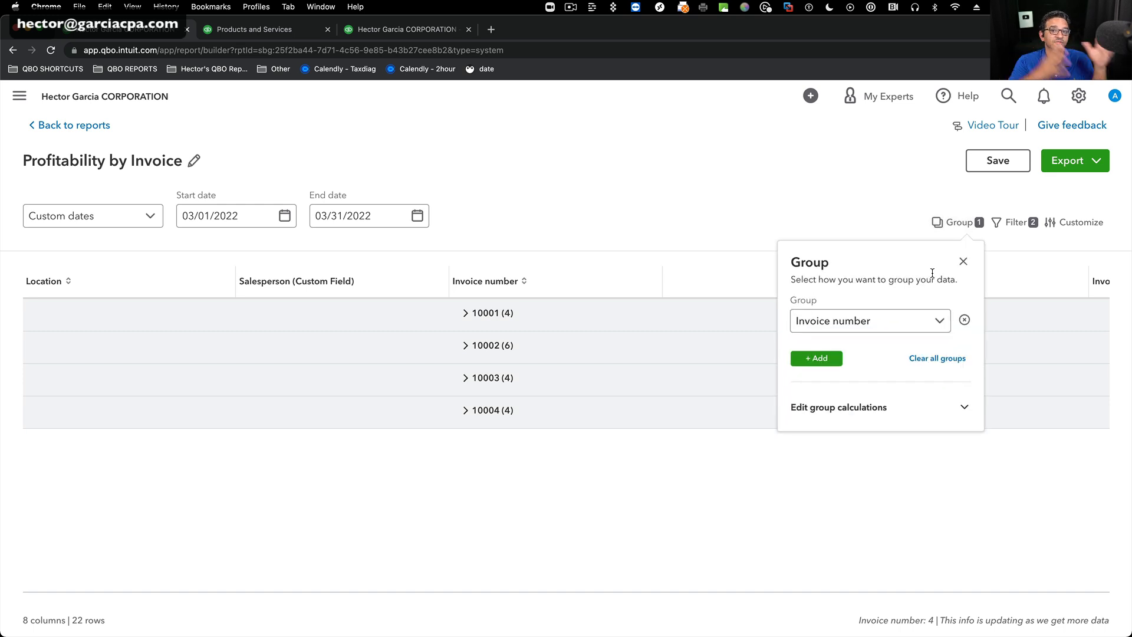
click(968, 322)
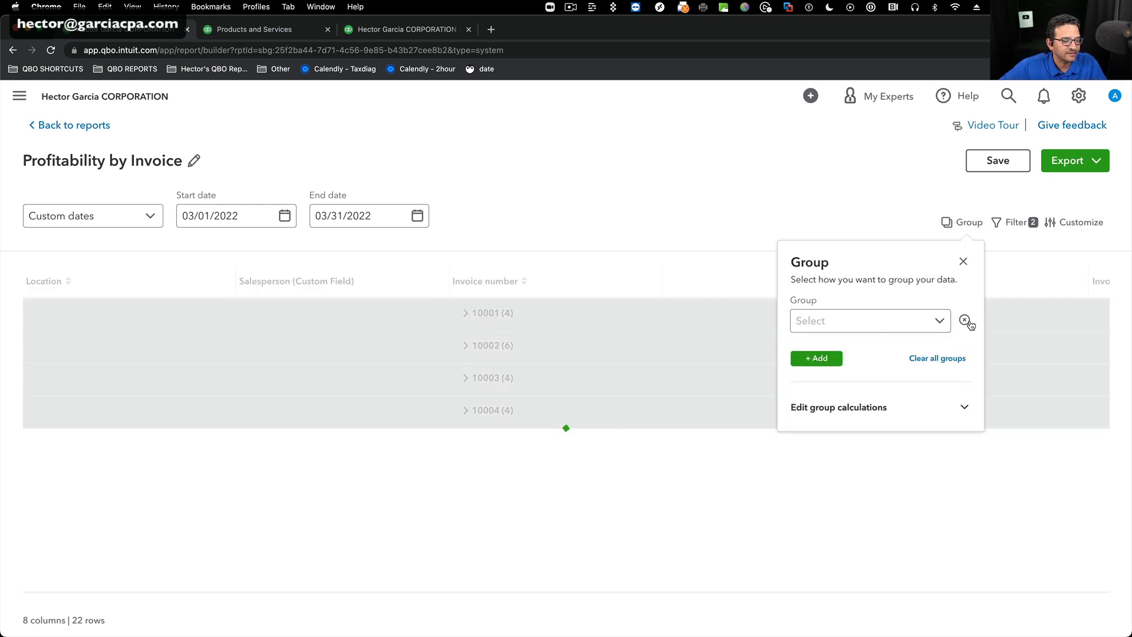
click(940, 324)
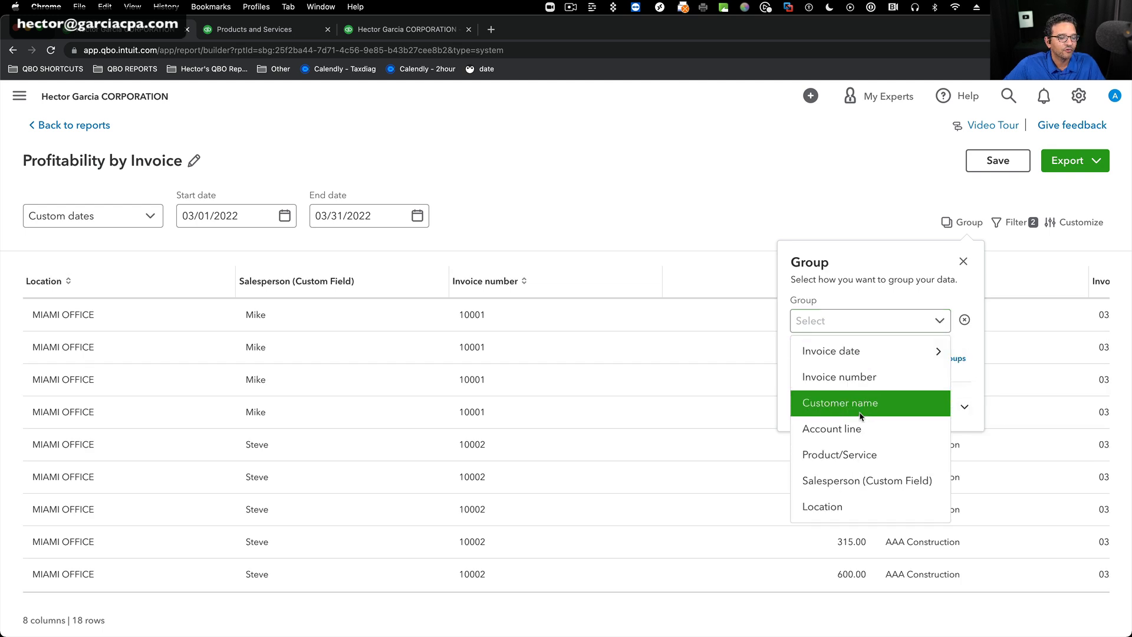
click(842, 506)
click(827, 359)
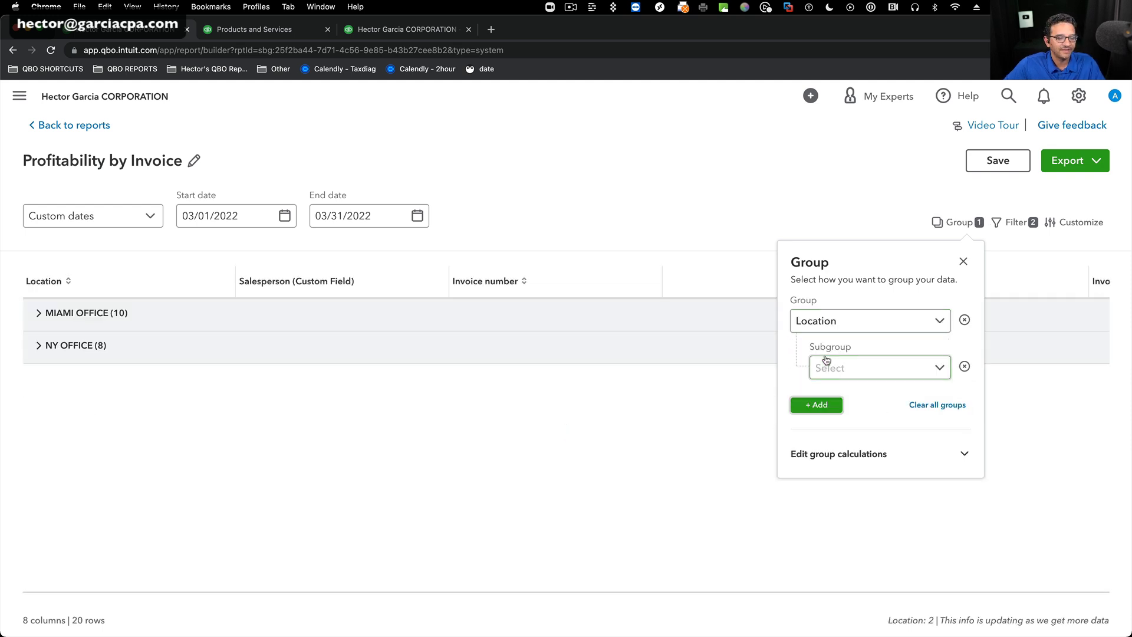
click(874, 367)
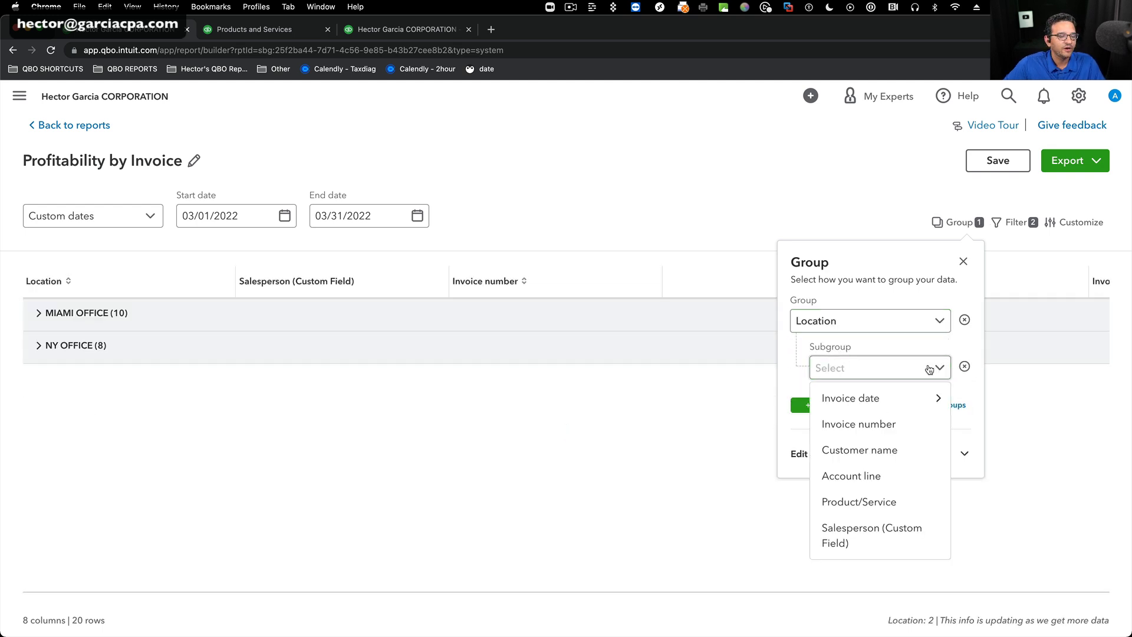
click(866, 527)
click(827, 406)
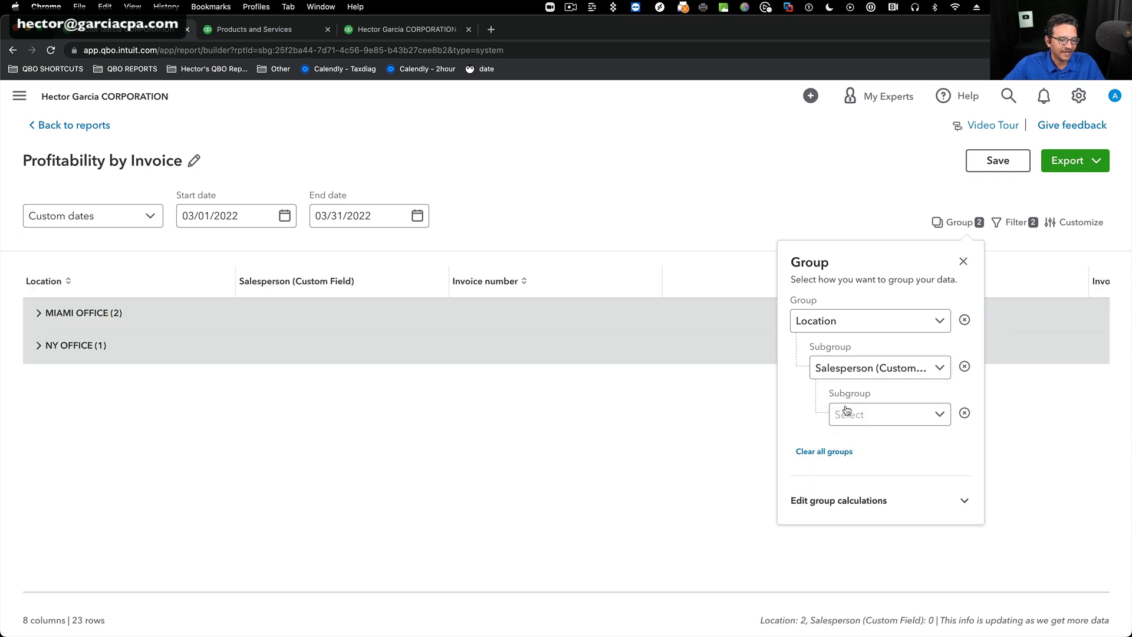
click(940, 415)
mouse_move(893, 445)
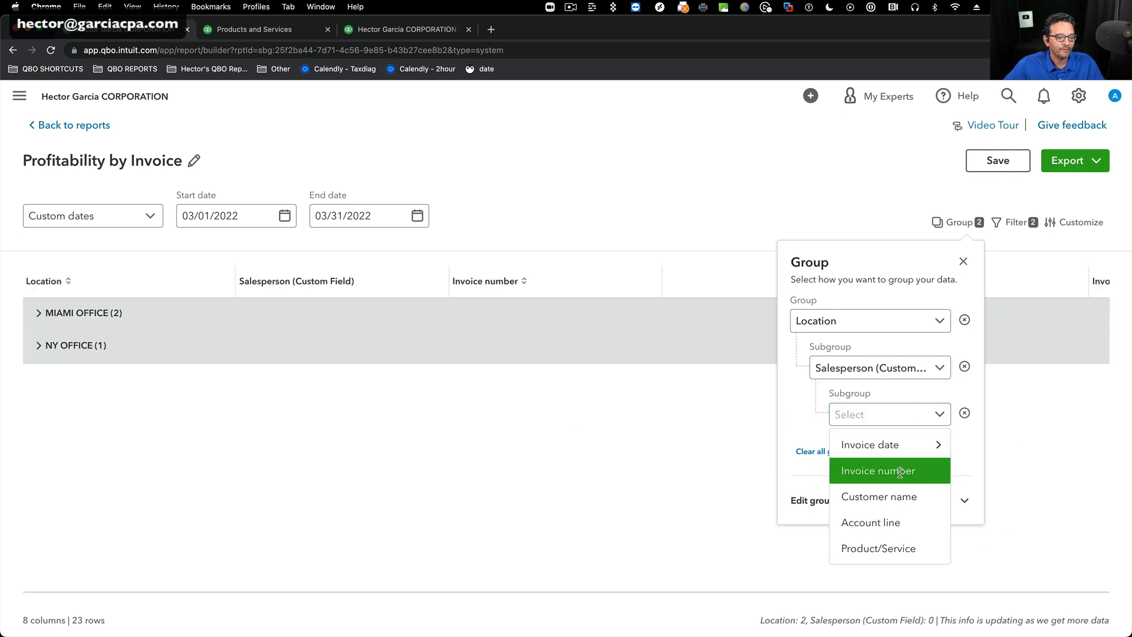
click(900, 468)
Add a Total group calculation for Ledger amount to the location-based grouping and close the group settings.
click(872, 501)
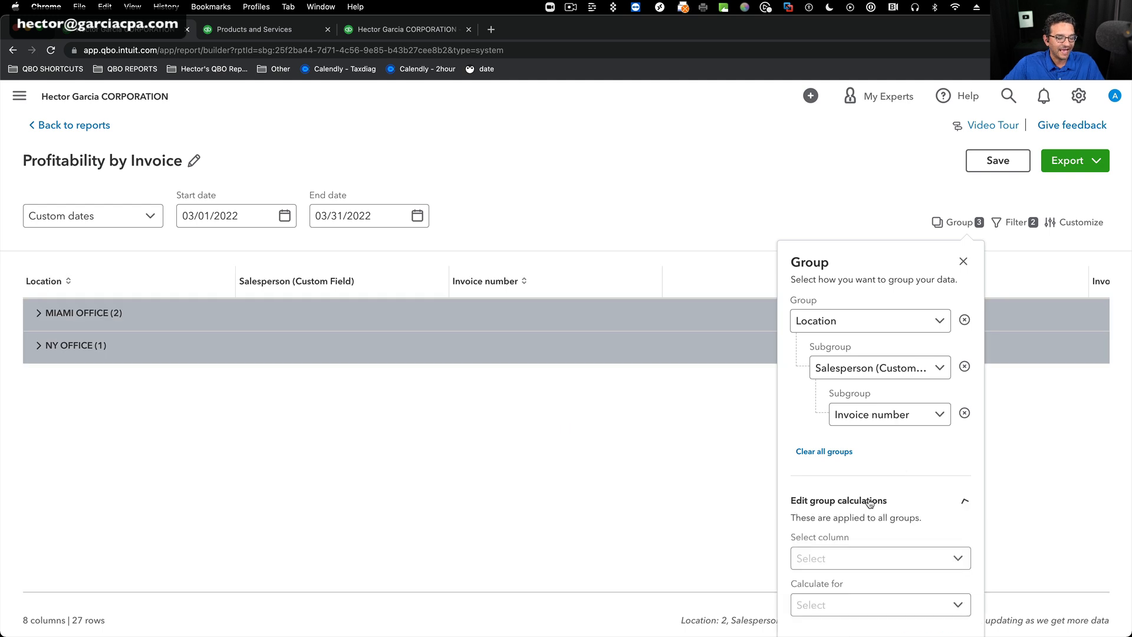
click(962, 560)
click(843, 593)
click(958, 606)
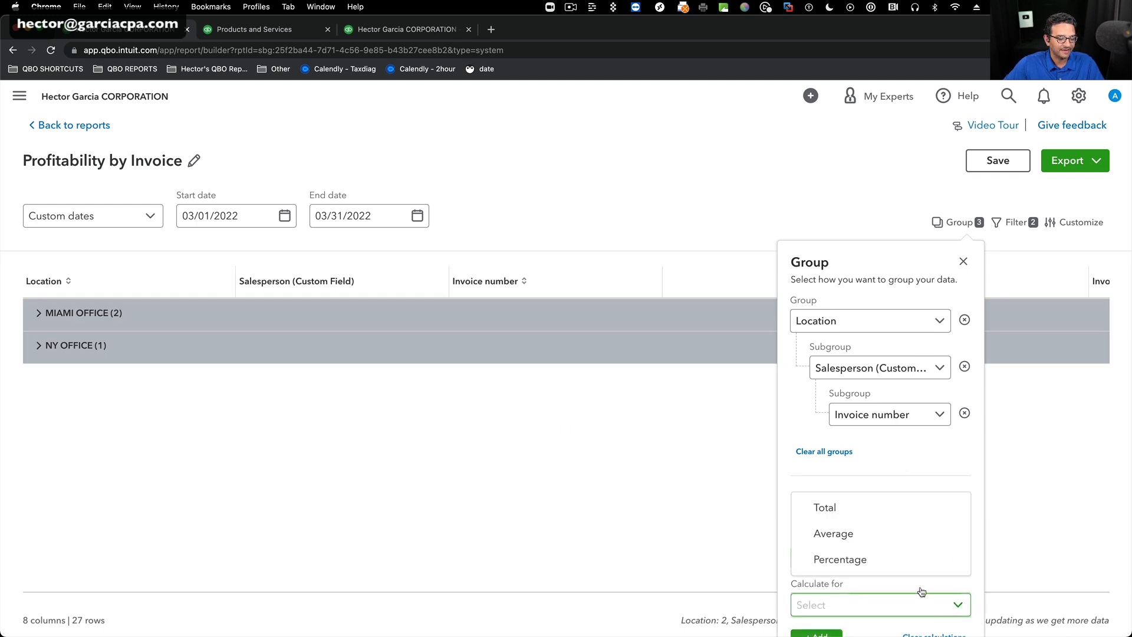
click(838, 506)
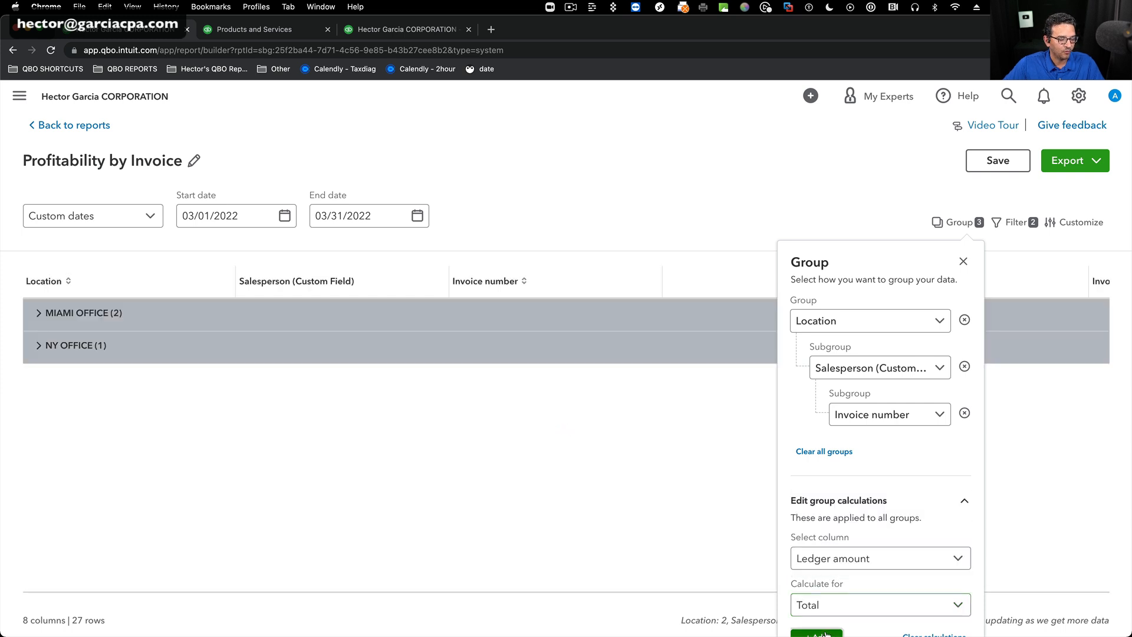
click(963, 260)
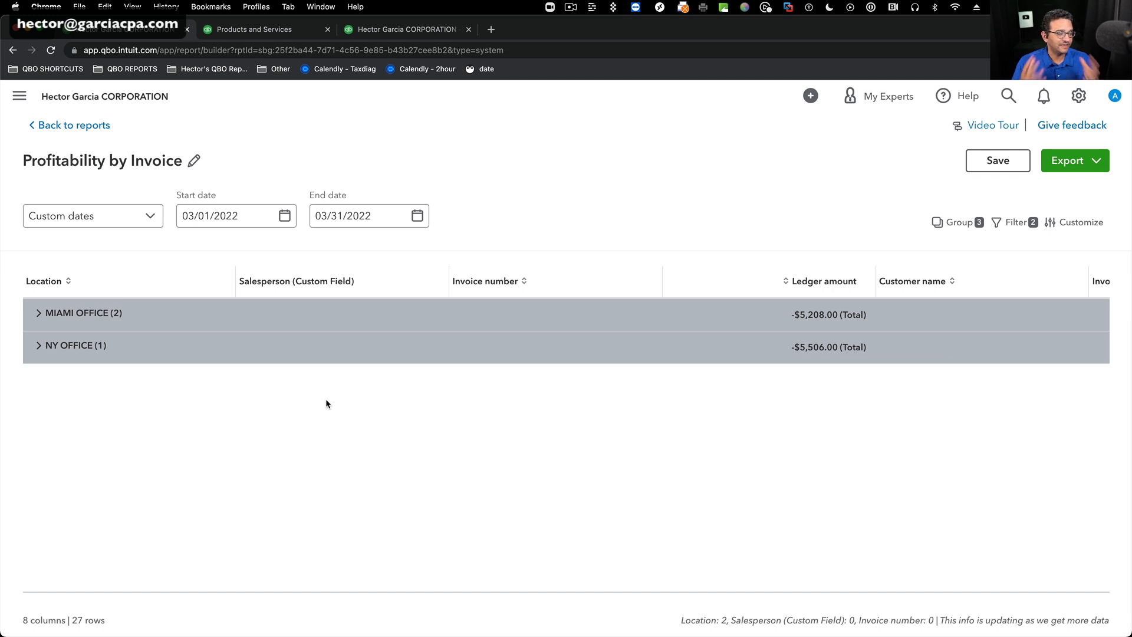
Expand both office groups and the NY OFFICE salesperson to examine the ledger totals by salesperson and invoice.
click(39, 314)
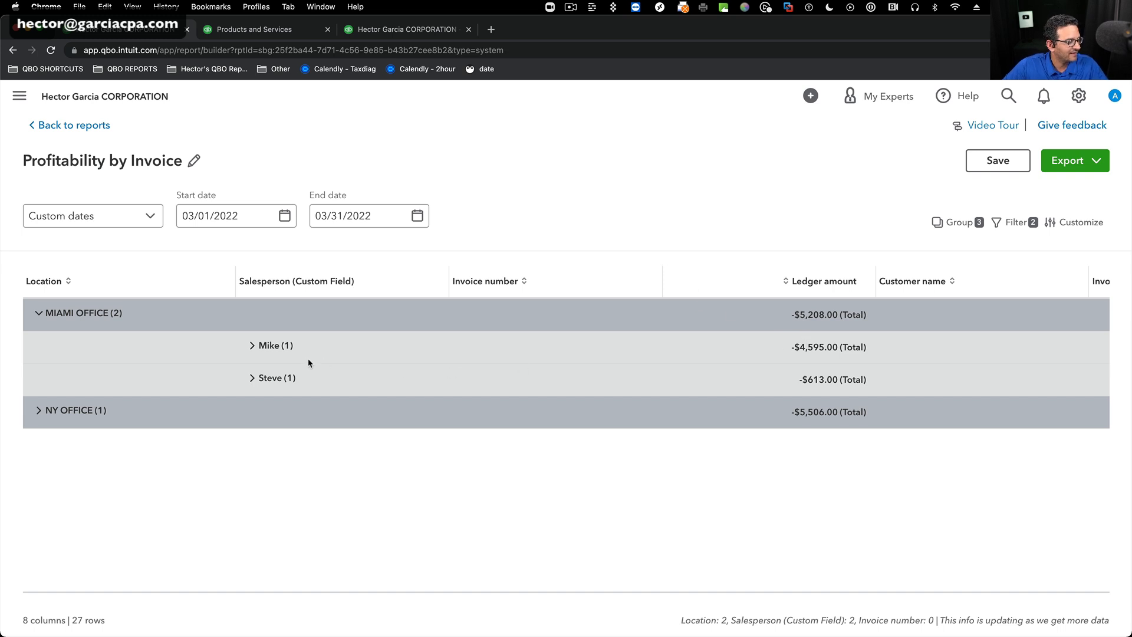
scroll(323, 363, up, 3)
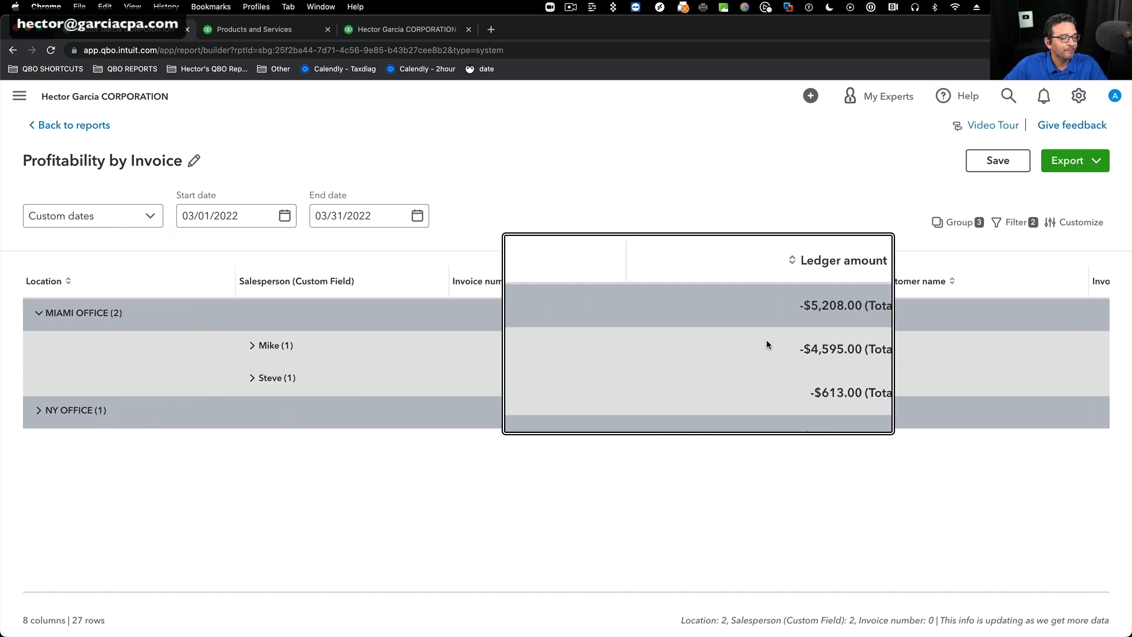
scroll(846, 359, up, 2)
scroll(854, 363, up, 1)
scroll(837, 386, down, 5)
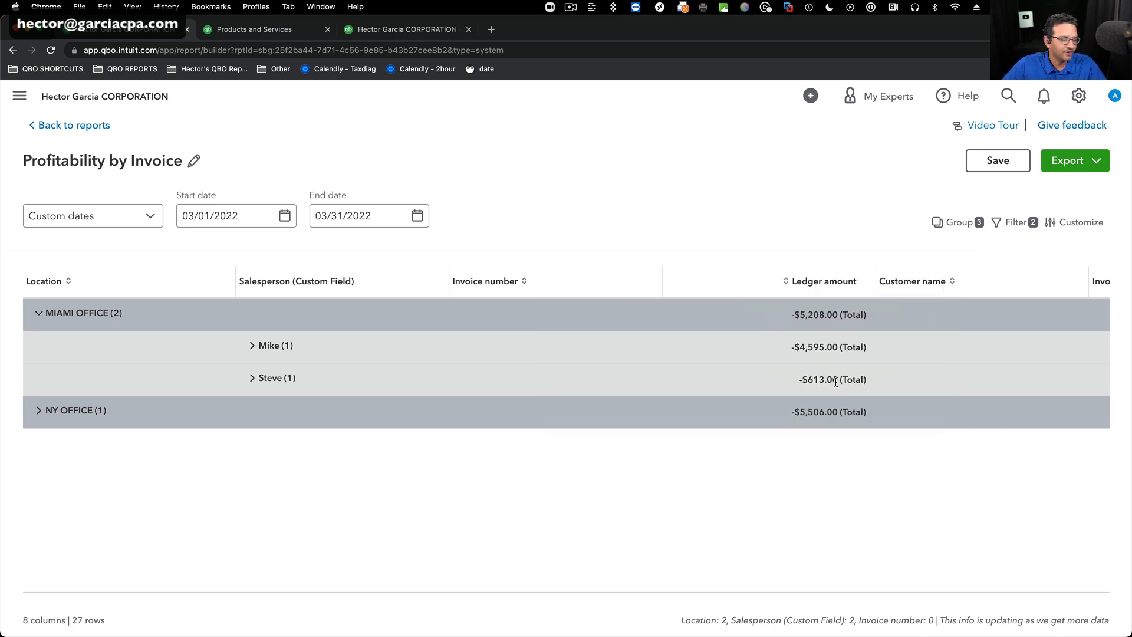
click(39, 410)
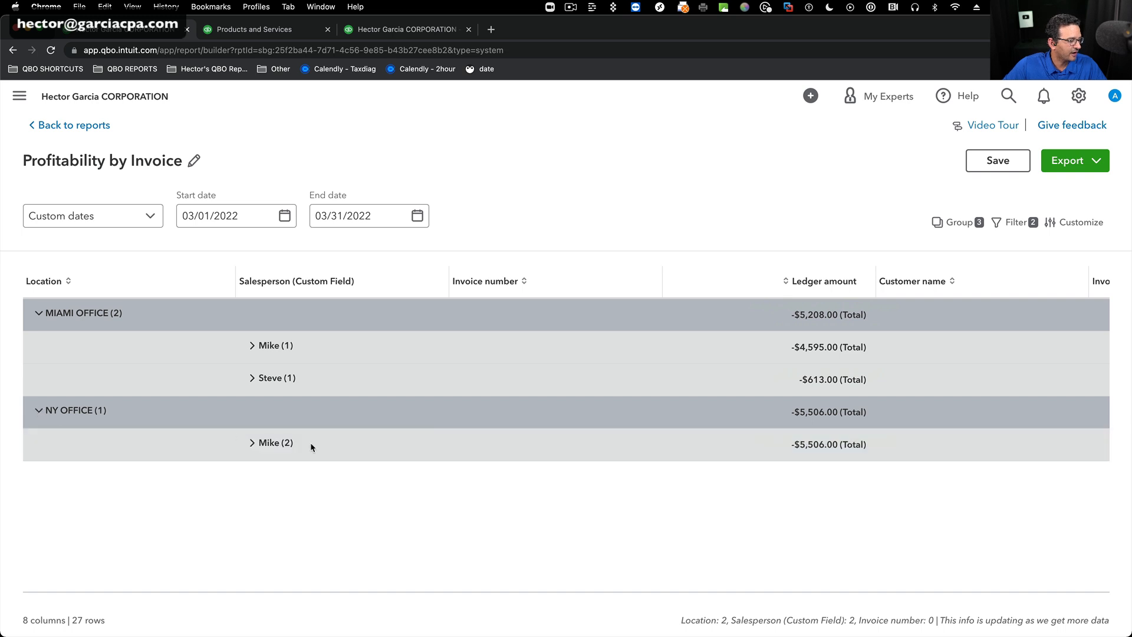
scroll(301, 449, up, 5)
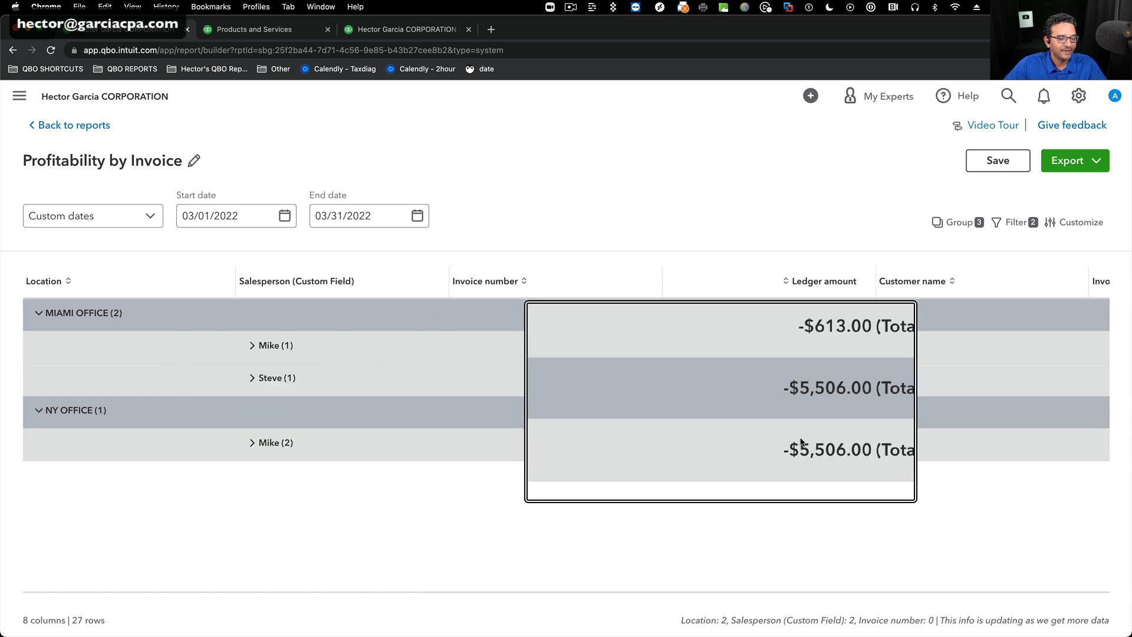
scroll(805, 439, down, 5)
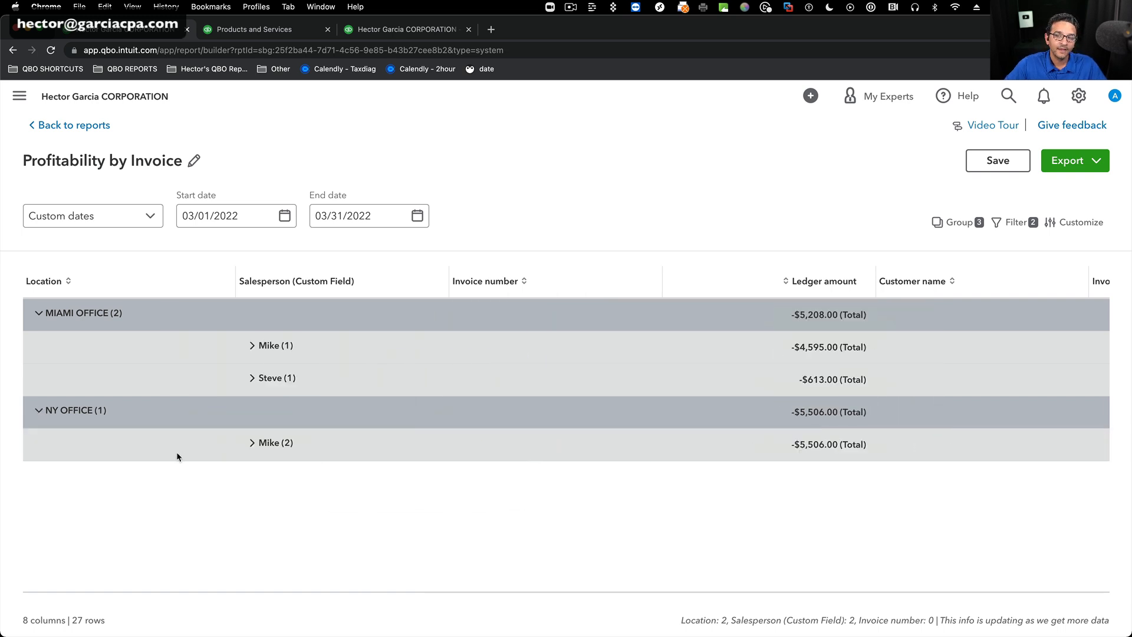
click(253, 443)
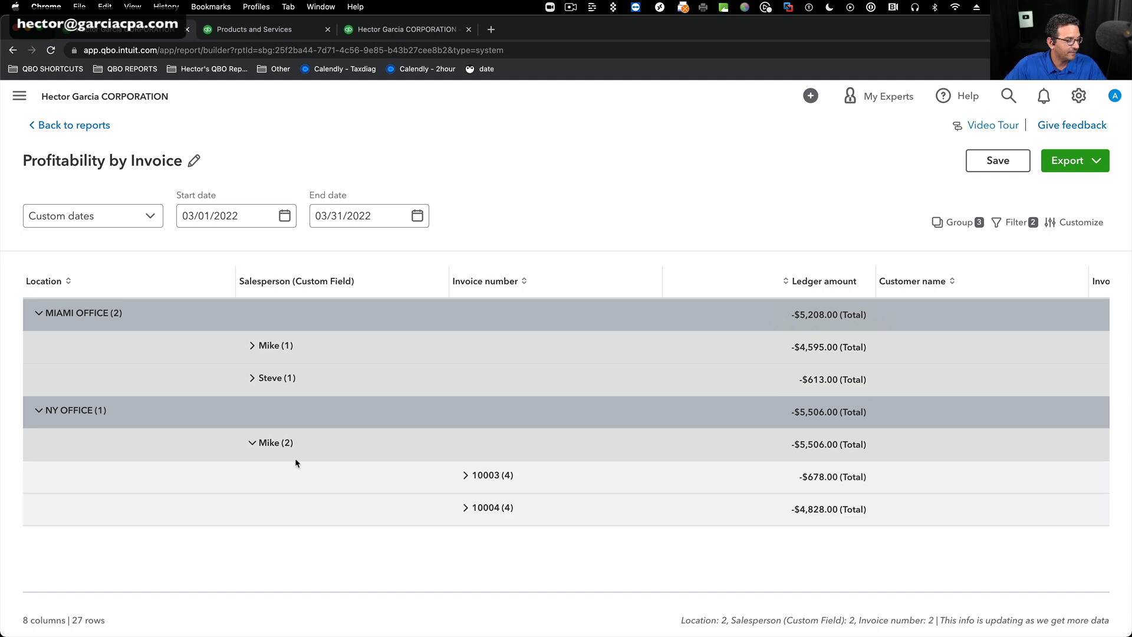
scroll(496, 478, up, 5)
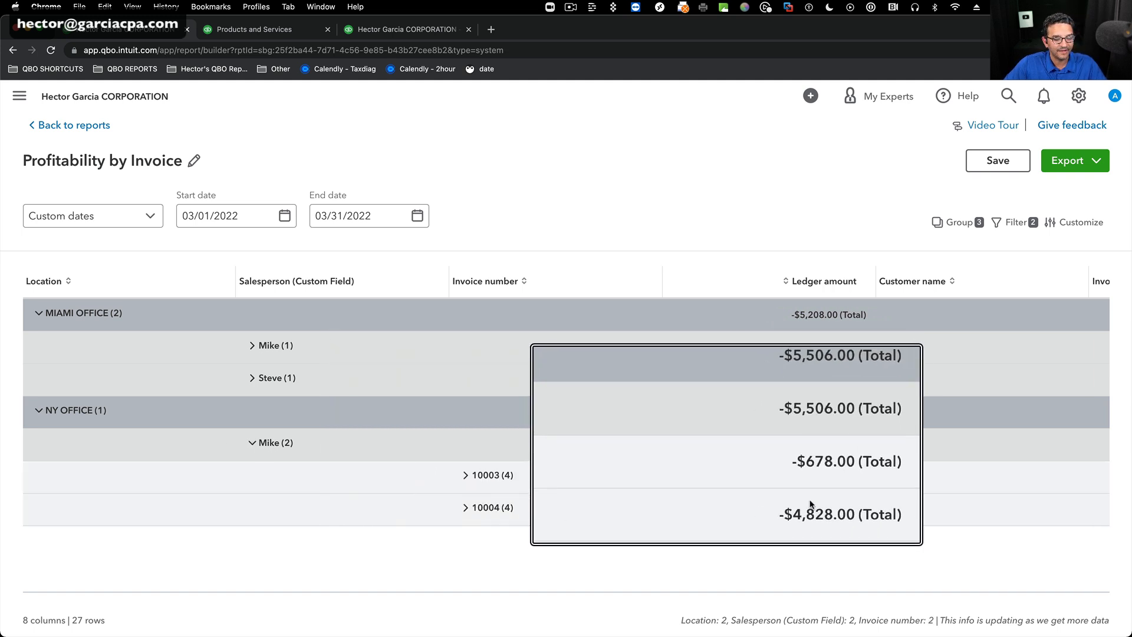
scroll(815, 502, down, 5)
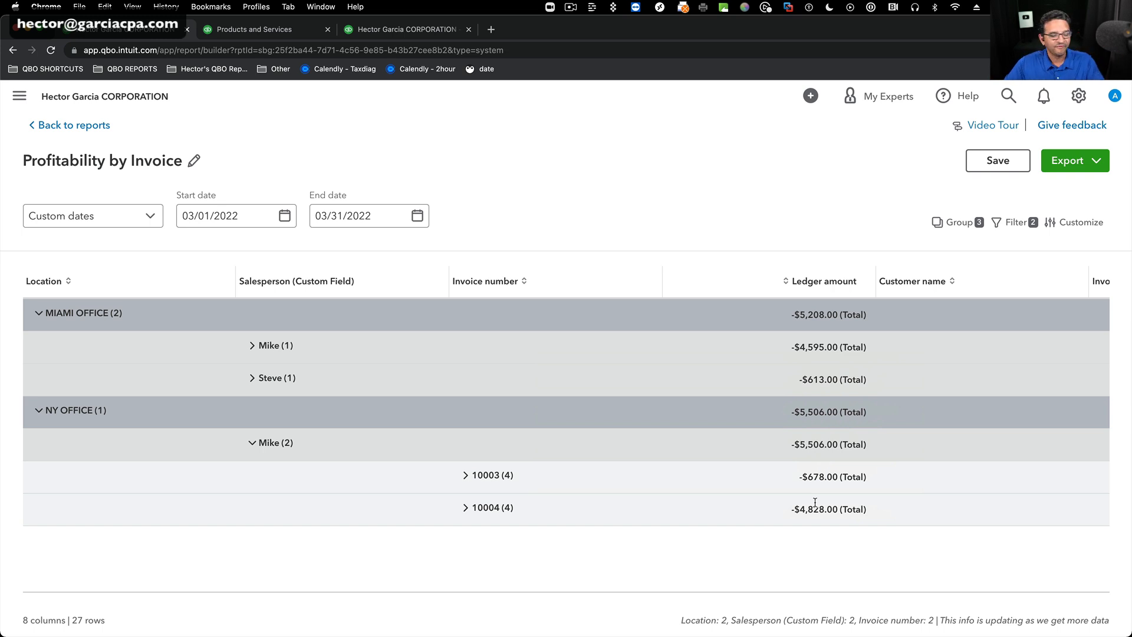
Replace the existing groups with Salesperson (Custom Field), subgrouped by Invoice number and Location.
click(970, 224)
click(964, 412)
click(964, 368)
click(965, 320)
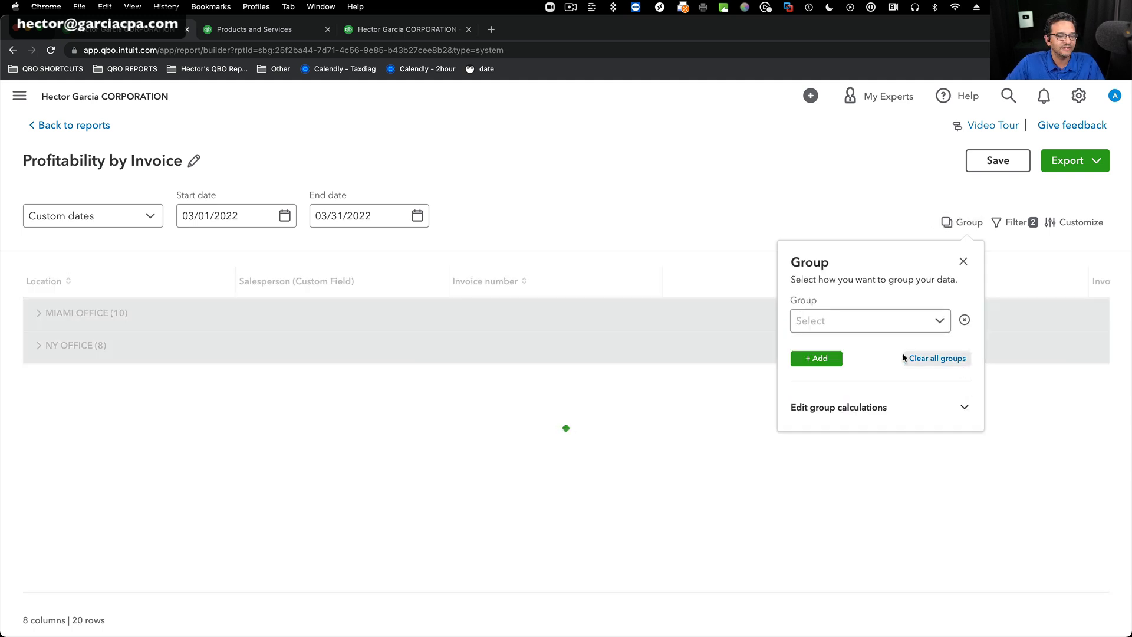
click(939, 320)
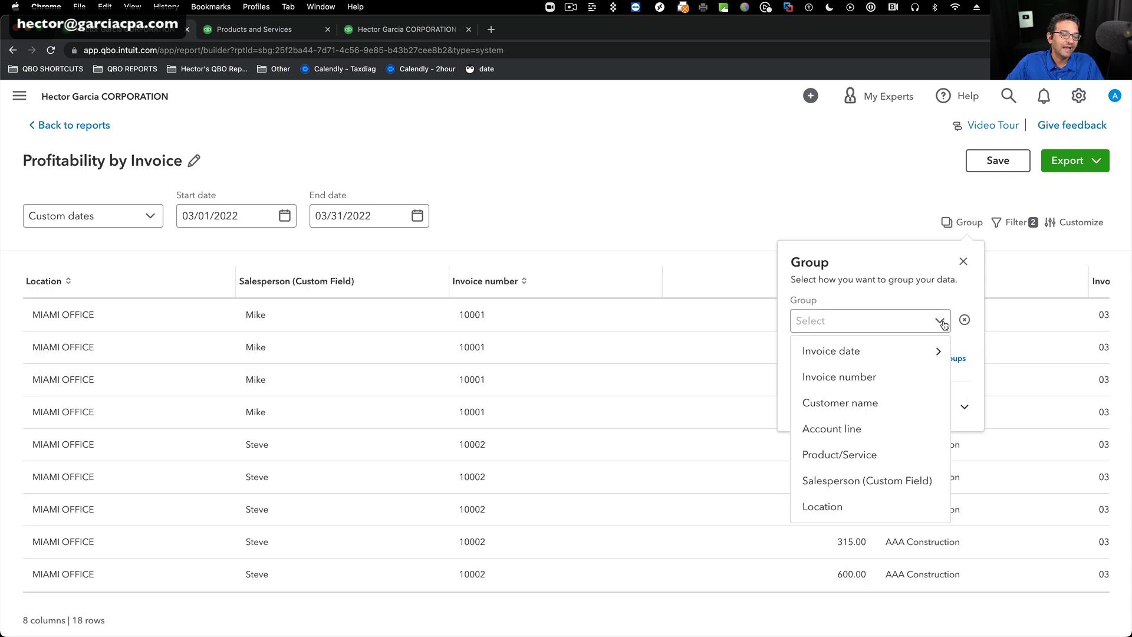
click(872, 482)
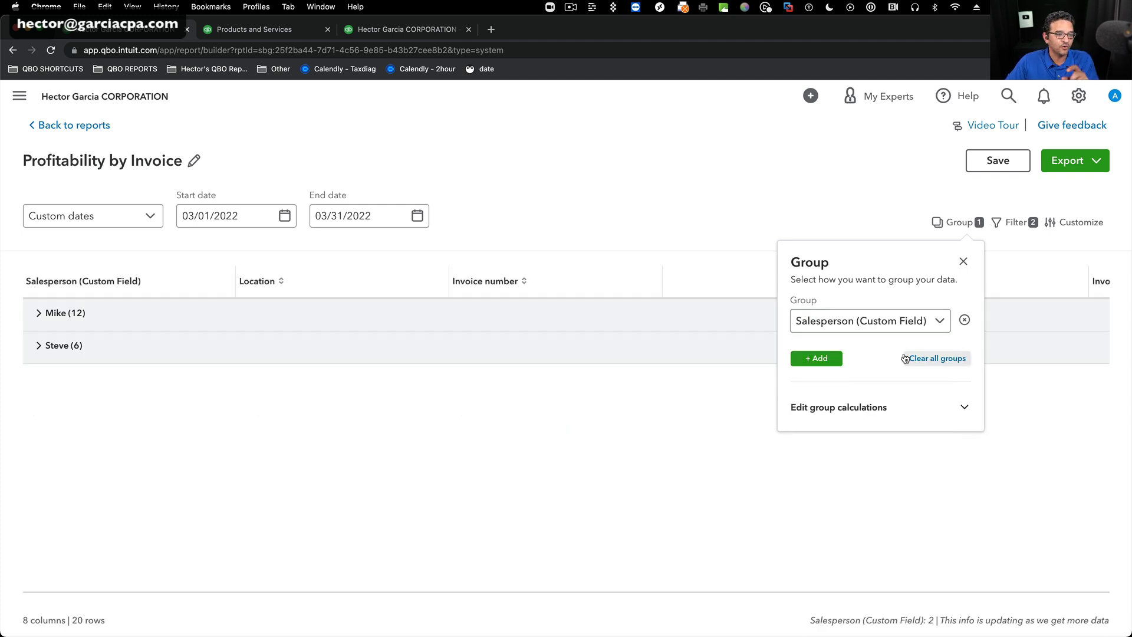
click(811, 357)
click(937, 367)
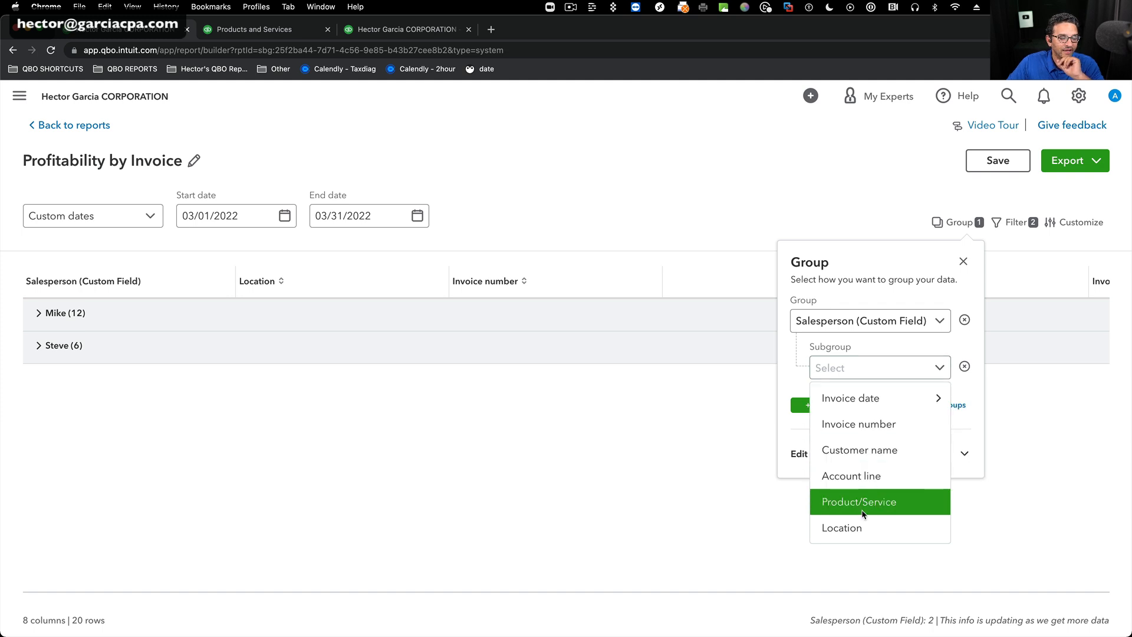
click(865, 424)
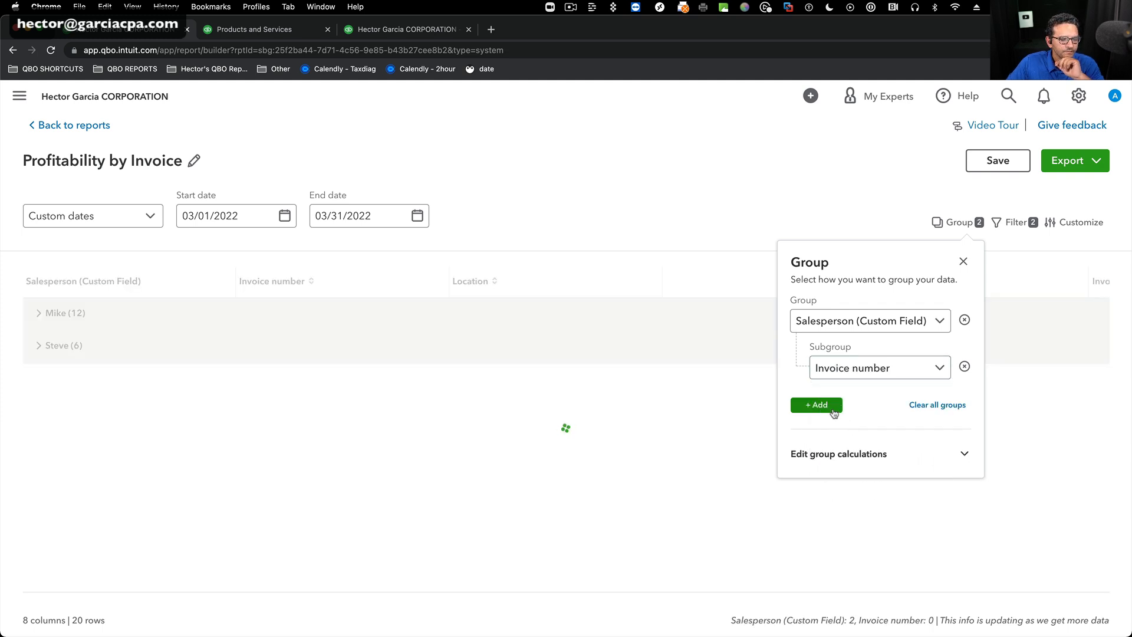
click(813, 406)
click(936, 415)
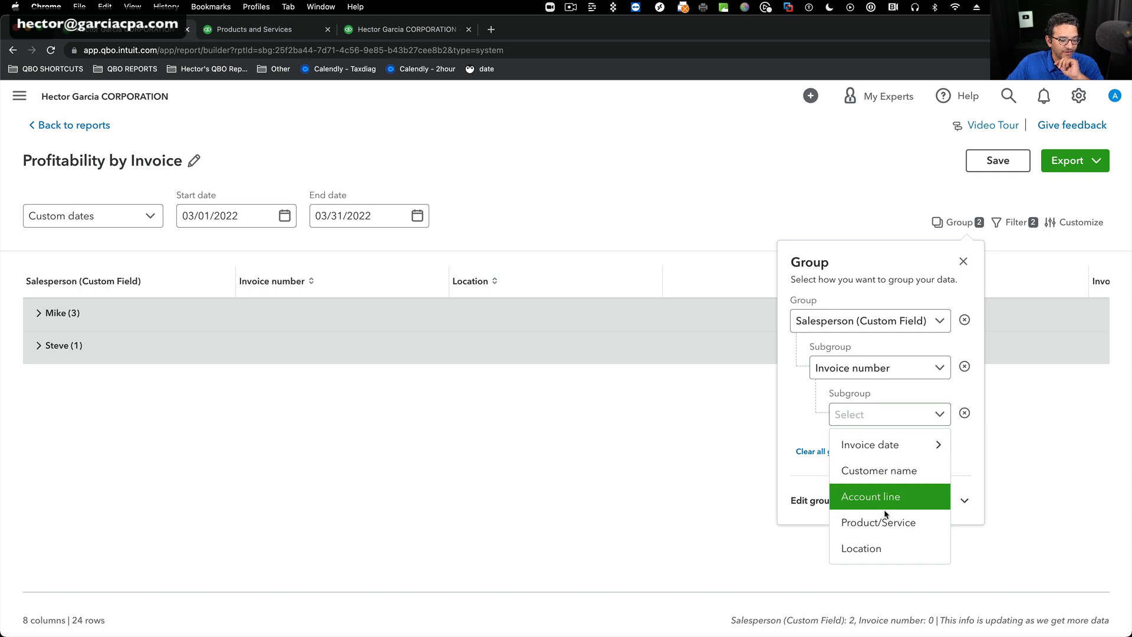
click(851, 548)
Set the group calculation to Total on Ledger amount for the salesperson grouping and close the group settings.
click(963, 502)
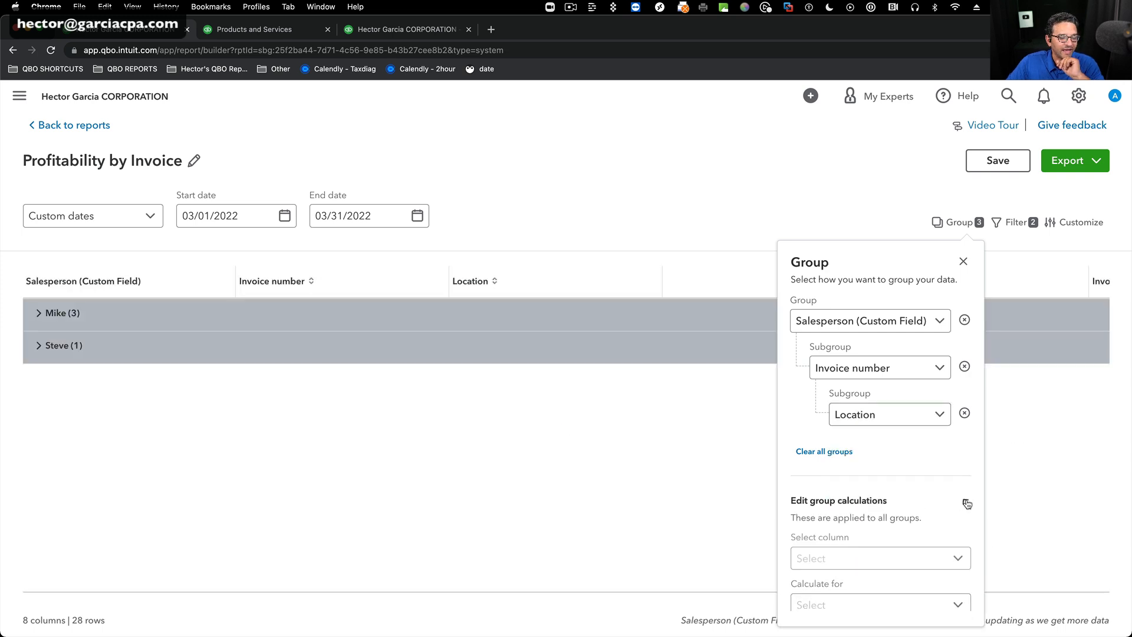
click(893, 557)
click(861, 589)
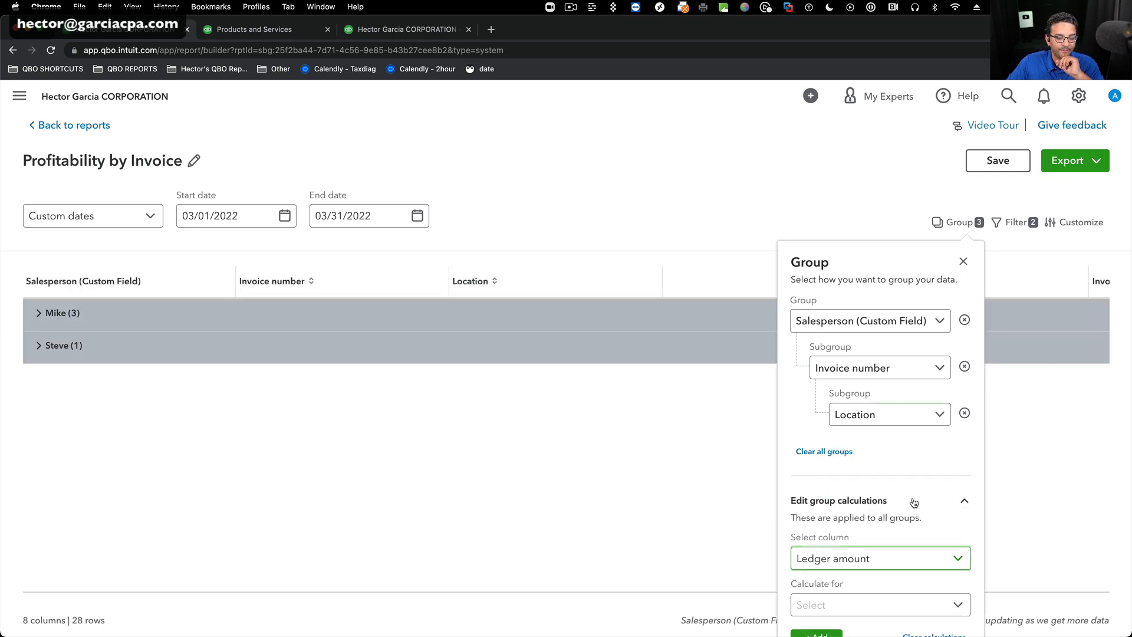
click(961, 607)
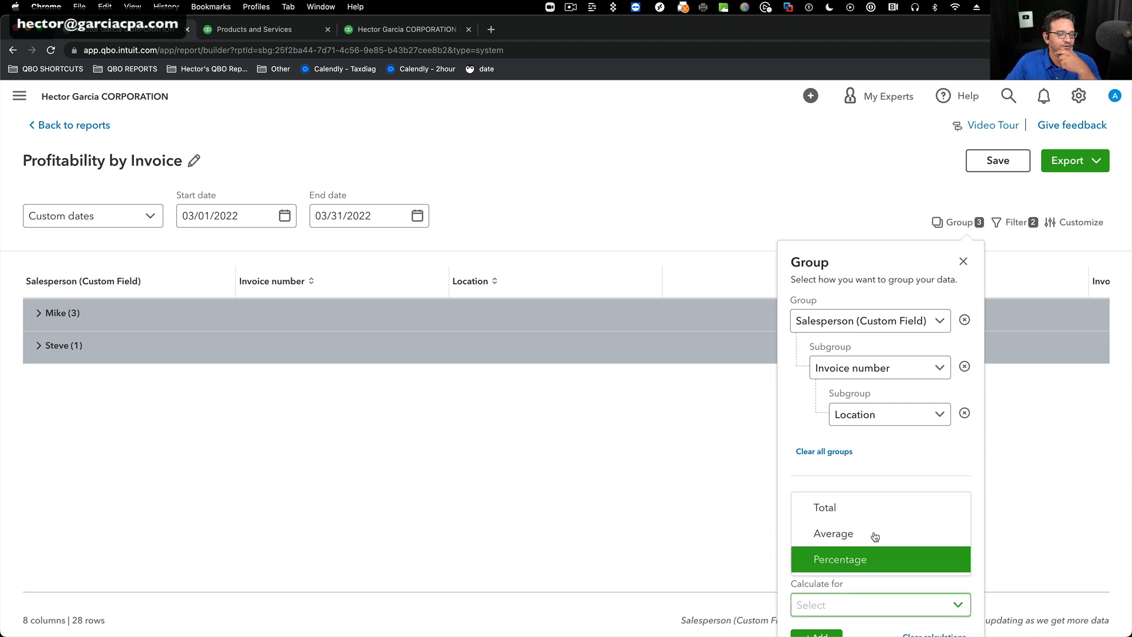
click(817, 507)
click(816, 632)
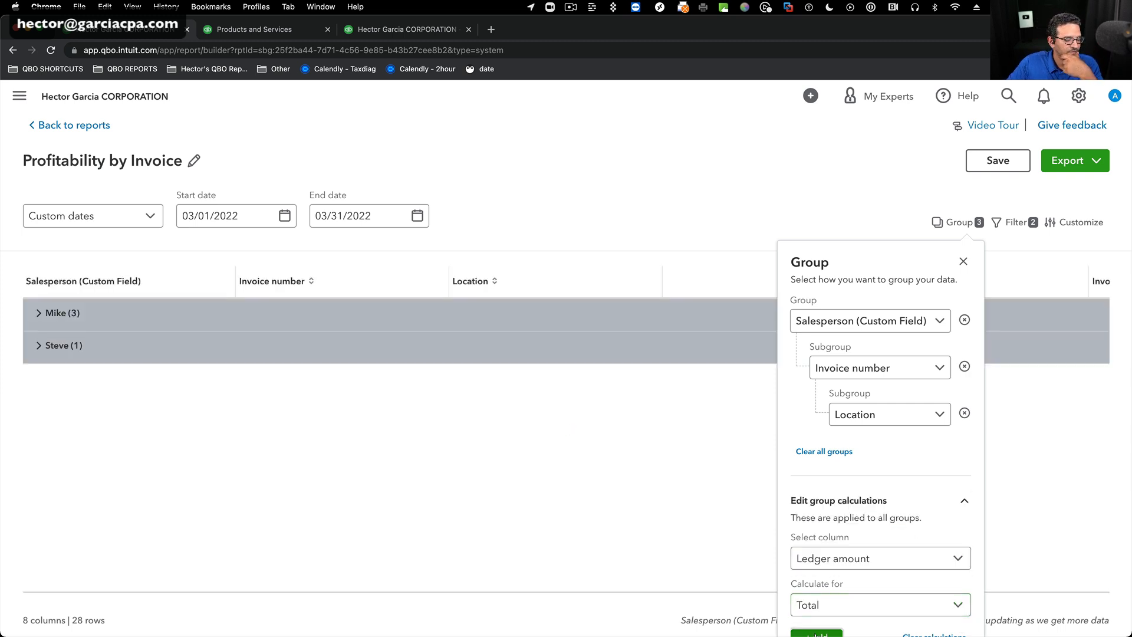
click(962, 261)
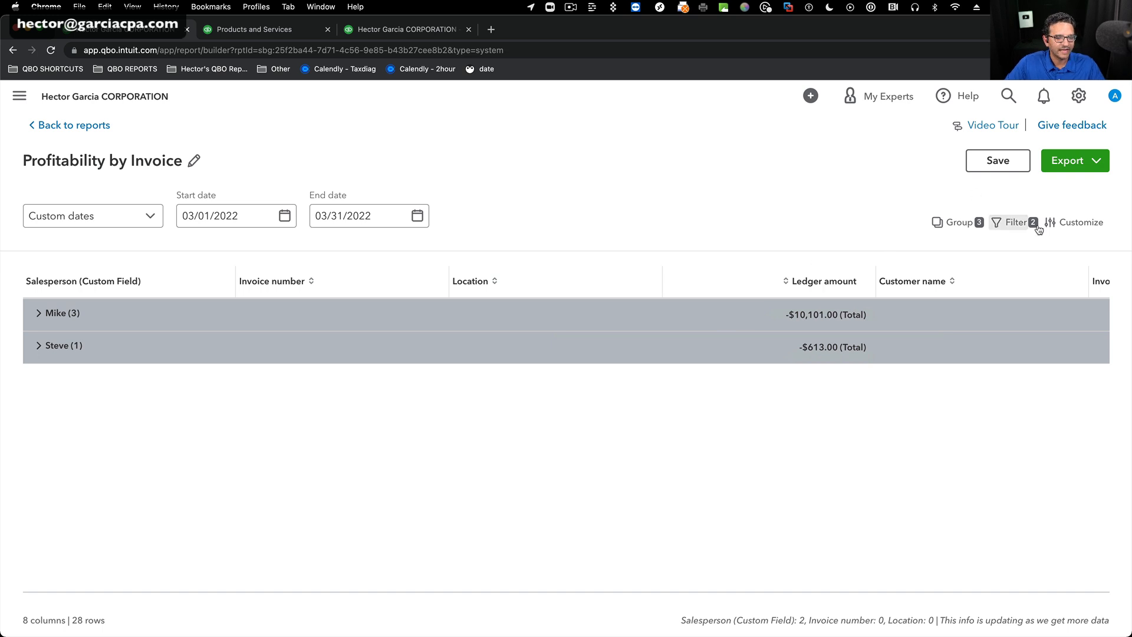
Move Ledger amount directly after Salesperson (Custom Field) in the report layout and close the customization settings.
click(1072, 222)
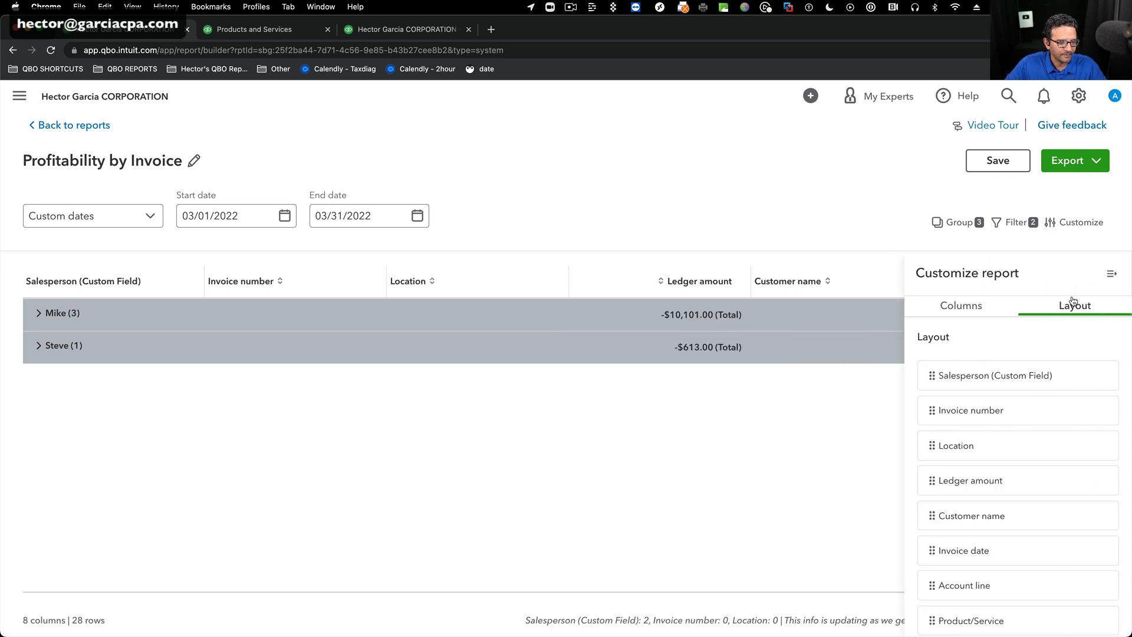
drag(931, 478, 931, 409)
click(1111, 276)
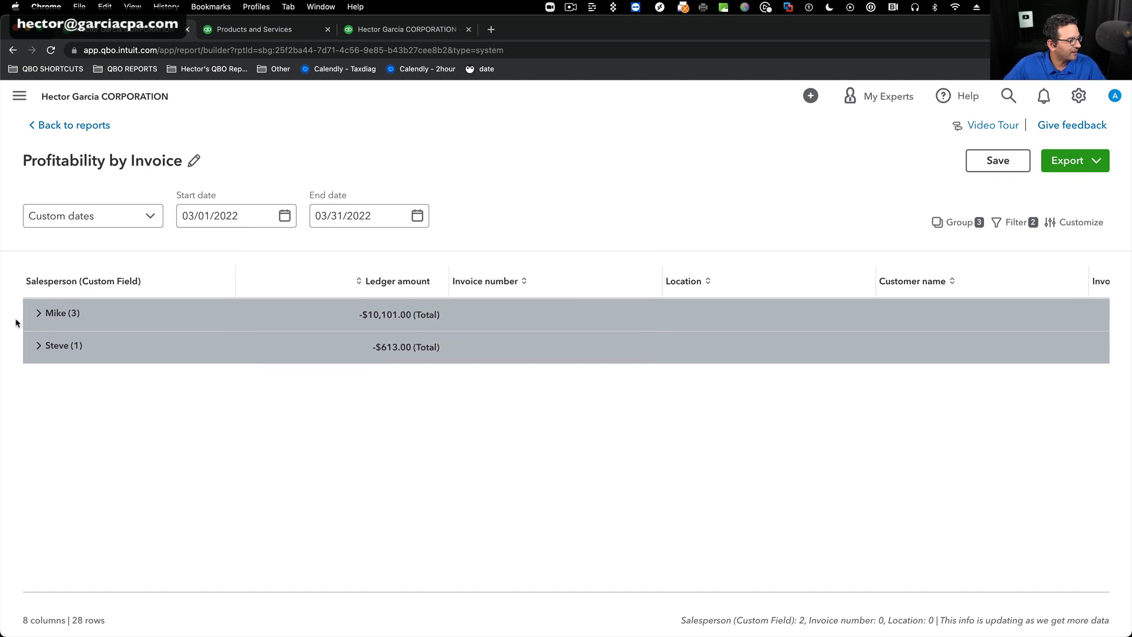
Expand the first salesperson and invoice 10001 to examine their ledger totals and location, and collapse the invoice again.
click(39, 314)
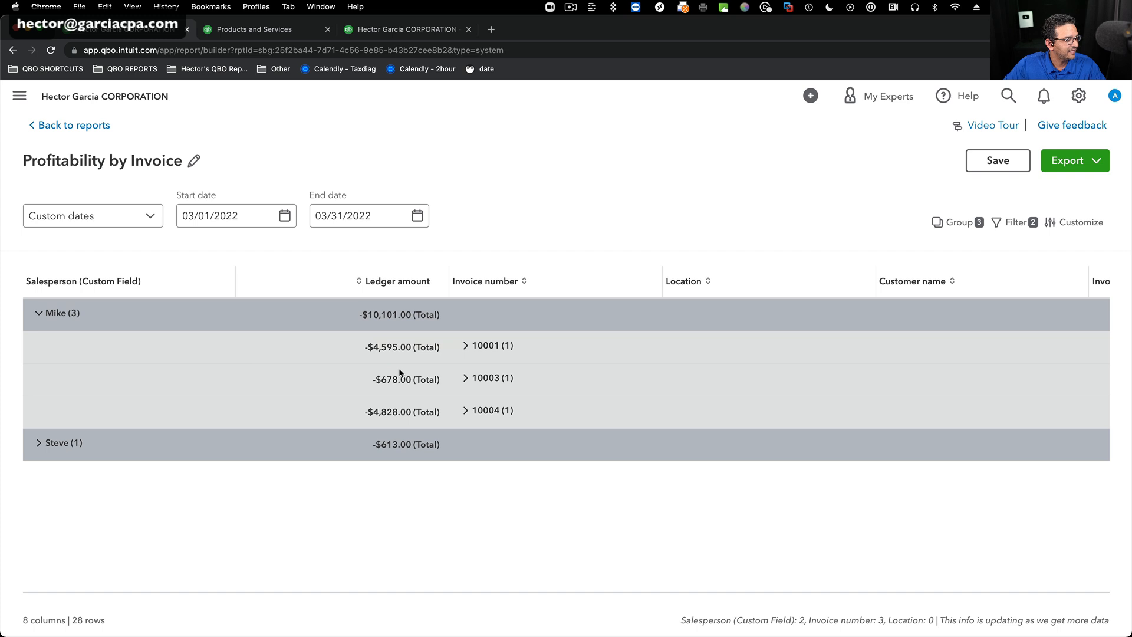
click(465, 347)
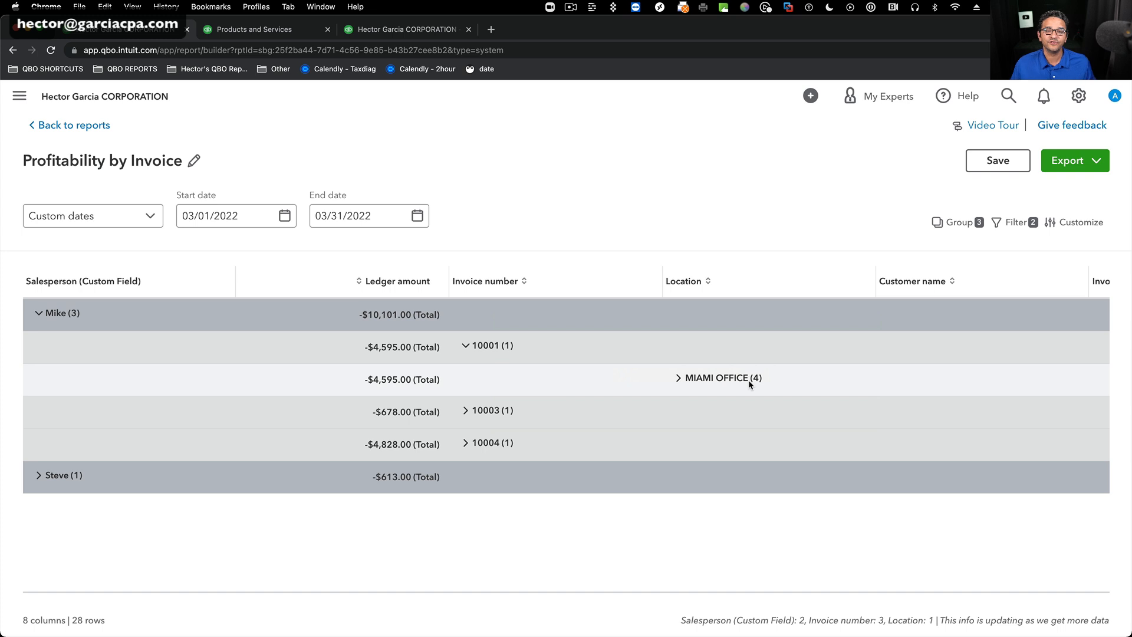
click(464, 346)
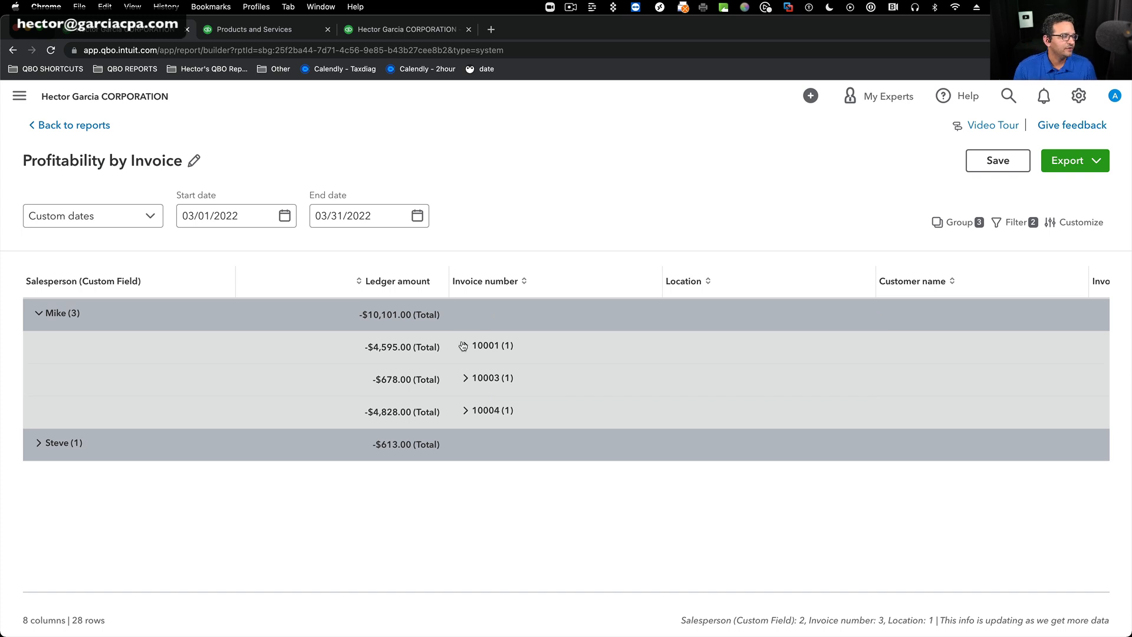
Leave the report builder for the reports list, saving the Profitability by Invoice report on exit.
click(56, 126)
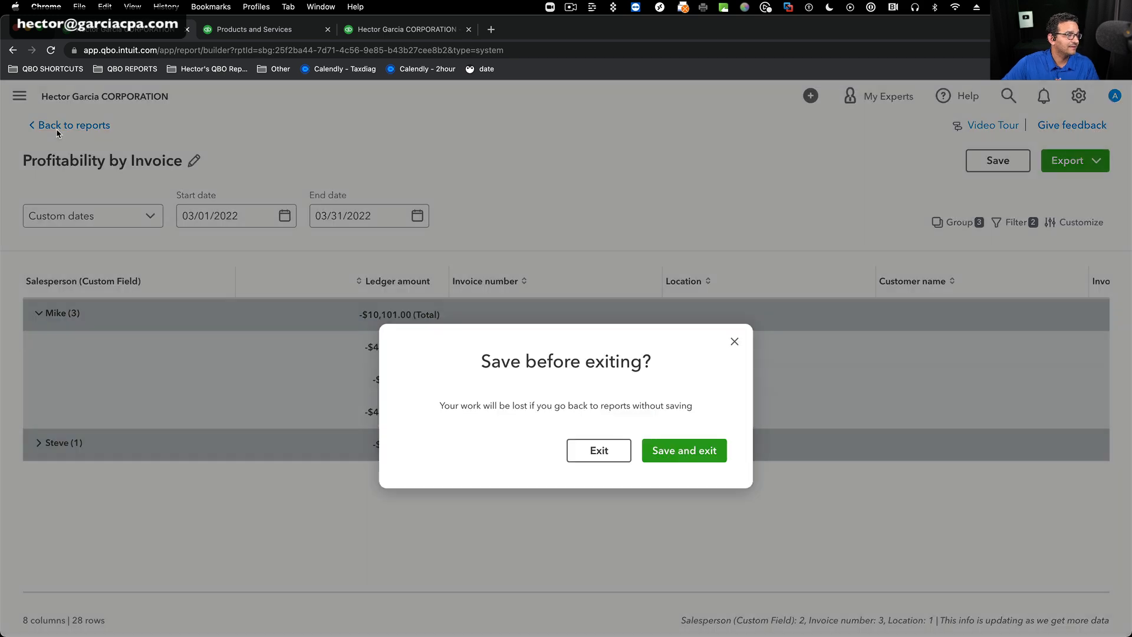
click(694, 450)
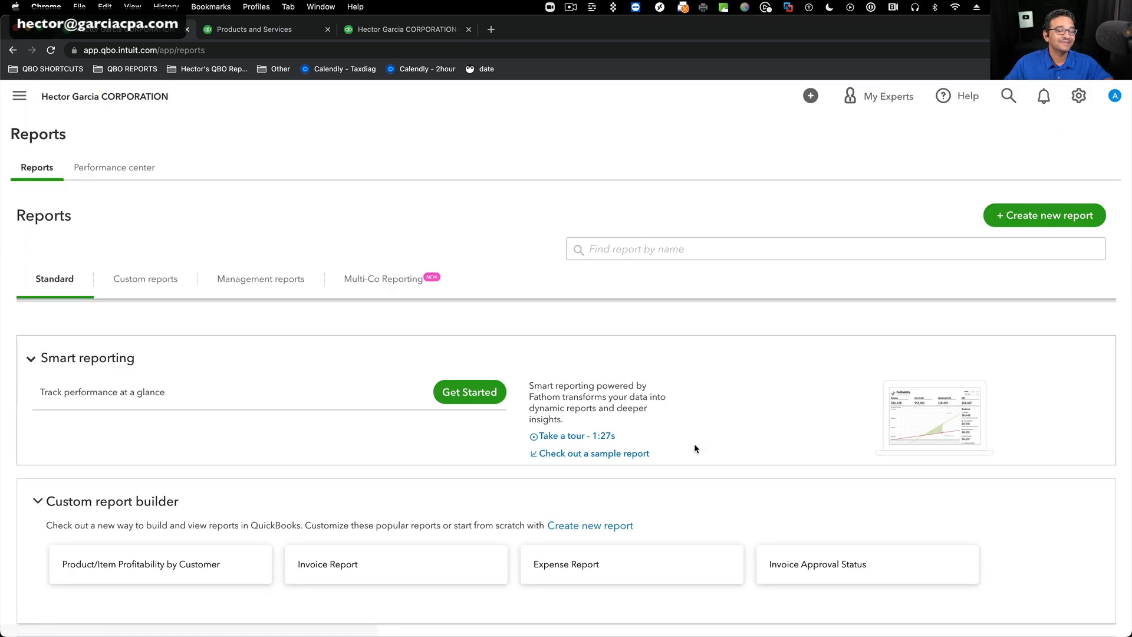
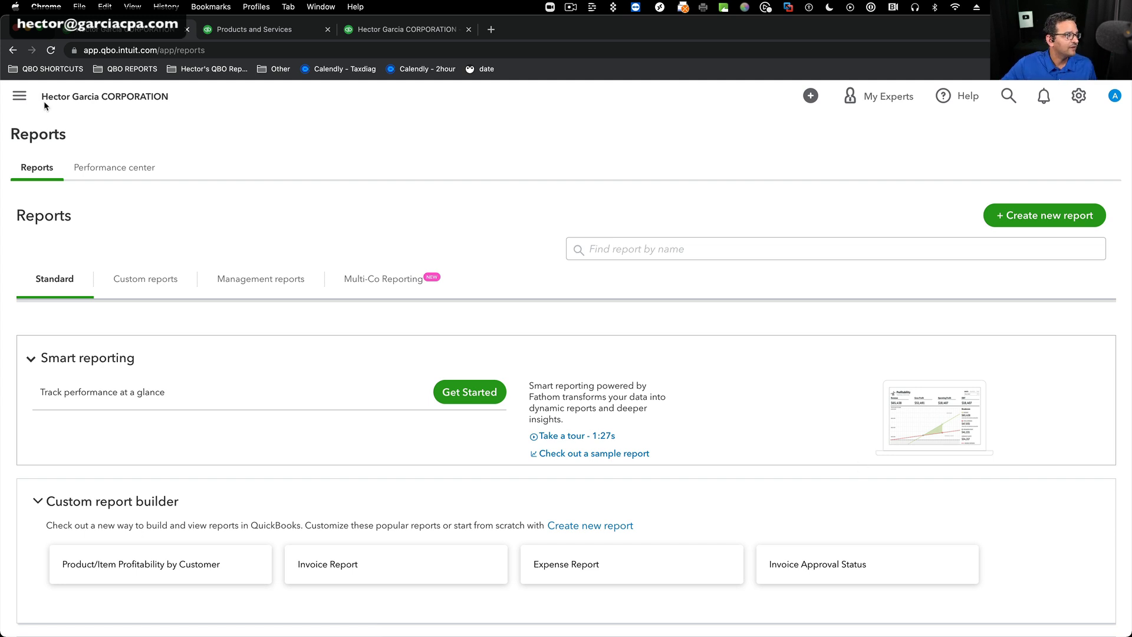
Search the reports list for "transac" and open the Transaction Detail by Account report.
click(22, 97)
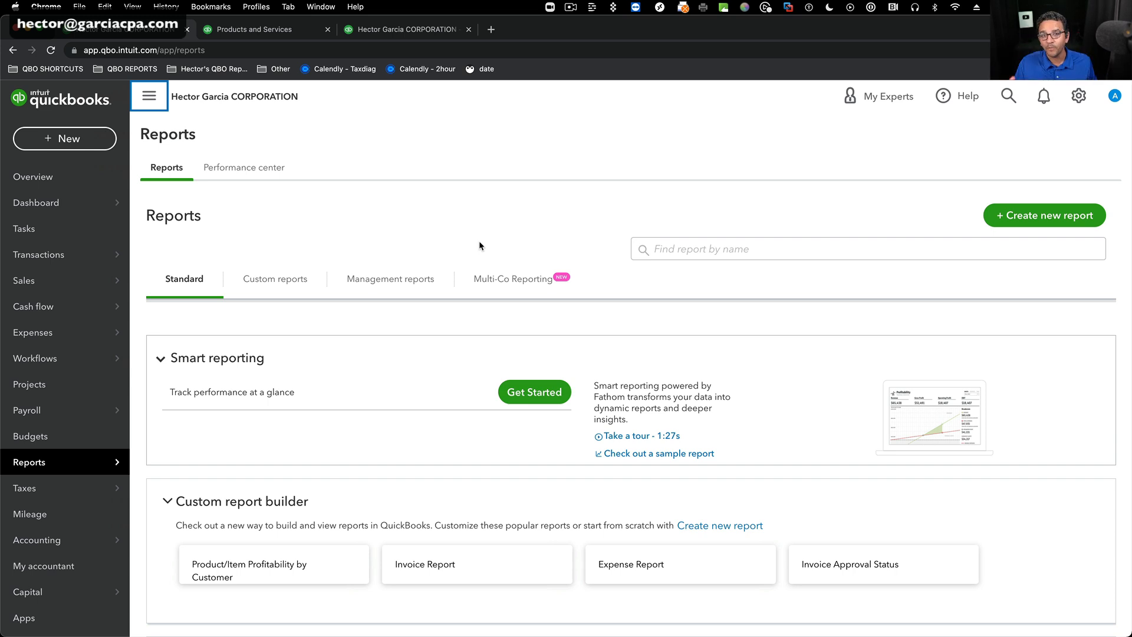
click(29, 464)
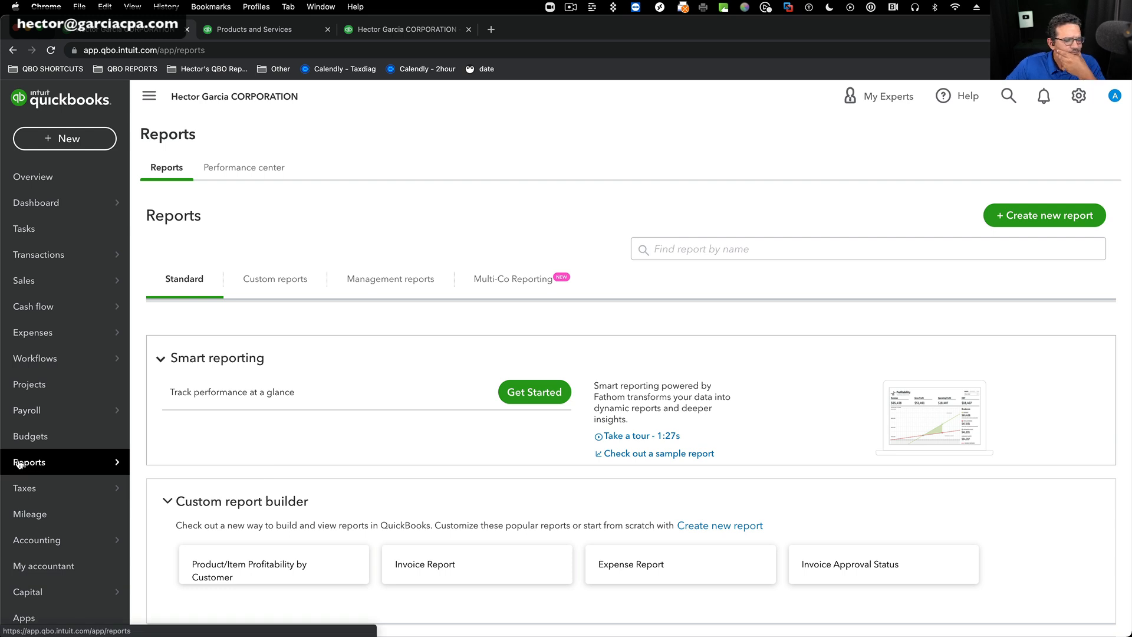
click(714, 256)
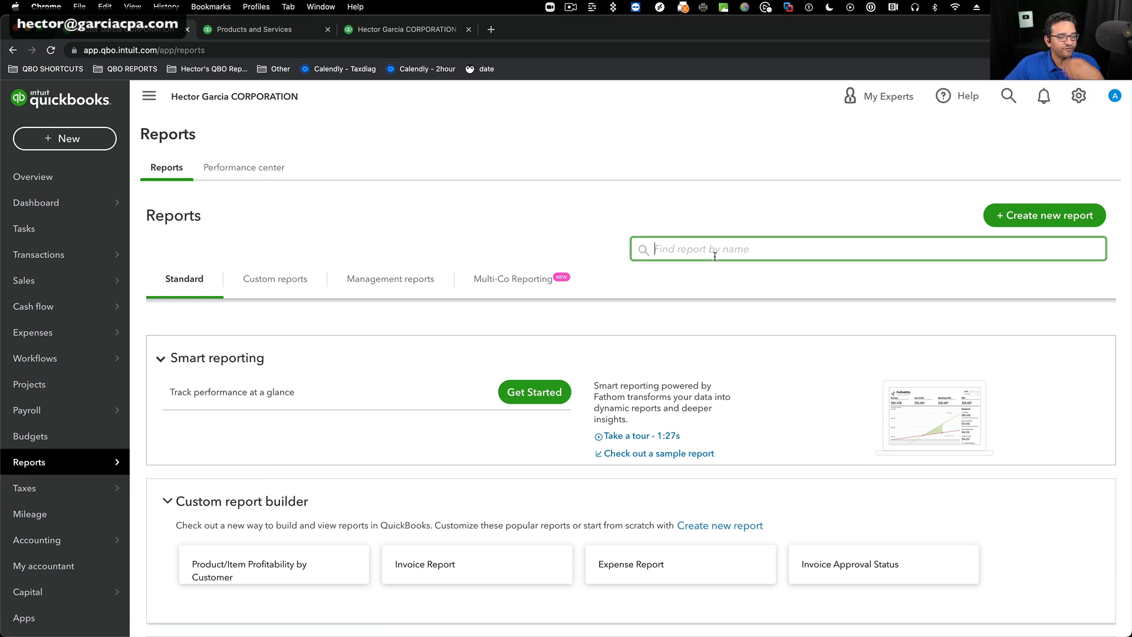
text(tranac)
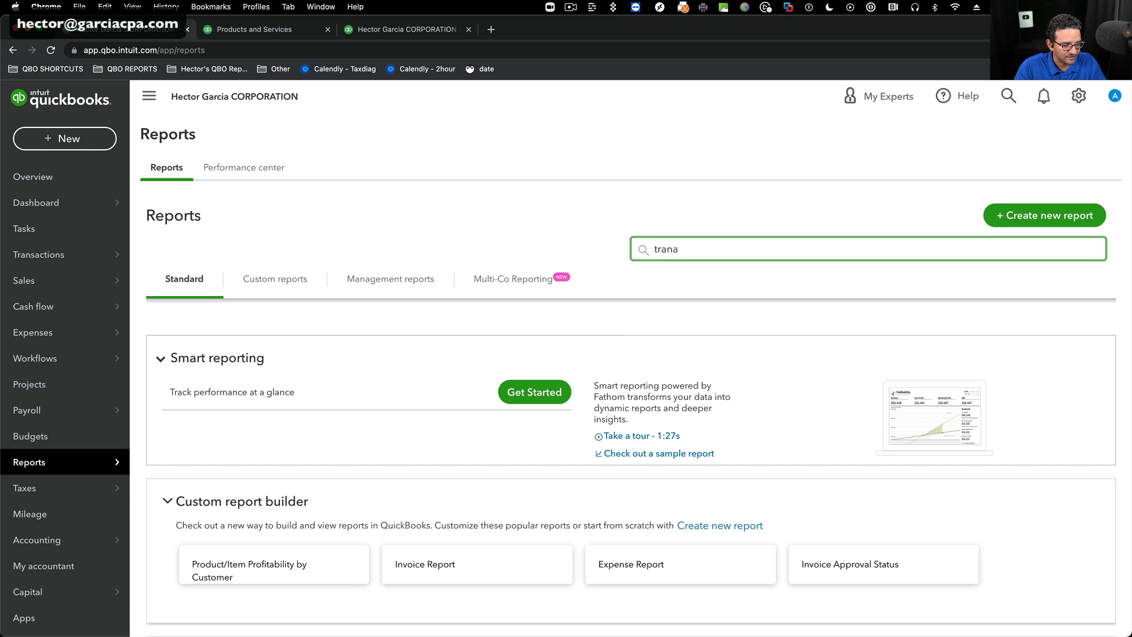
key(BackSpace)
key(BackSpace)
text(nsac)
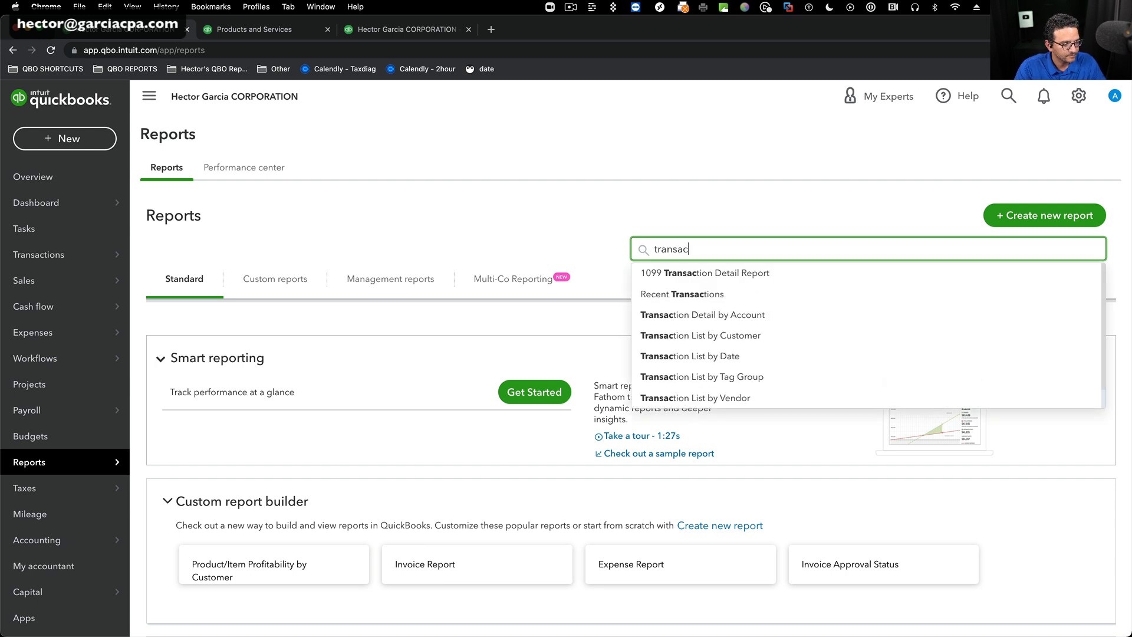
scroll(784, 351, down, 1)
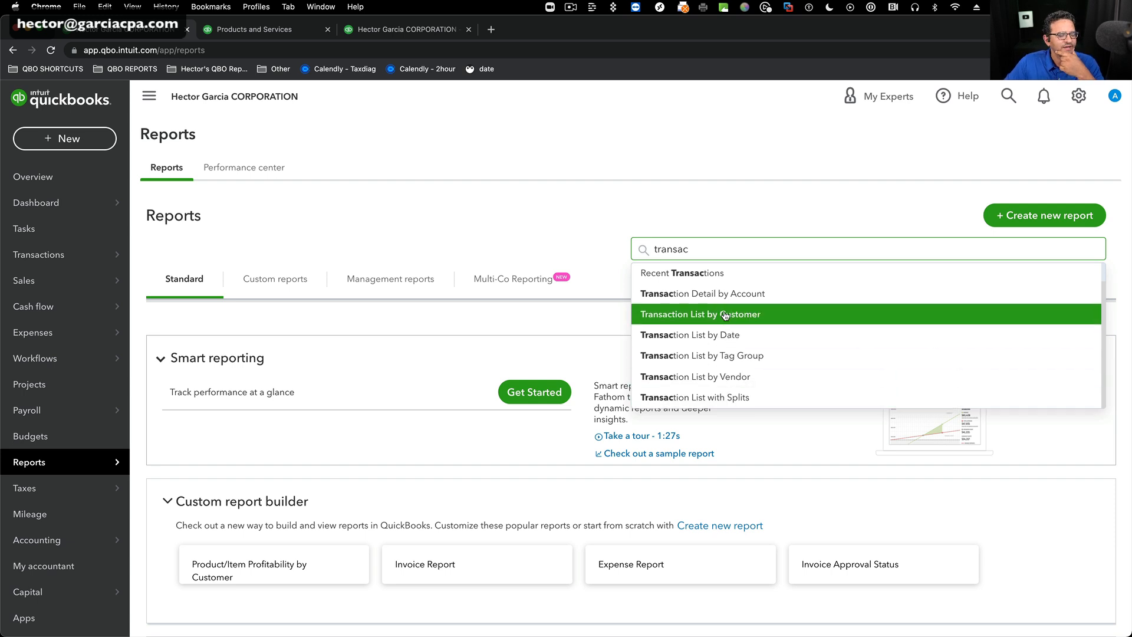
scroll(737, 298, up, 1)
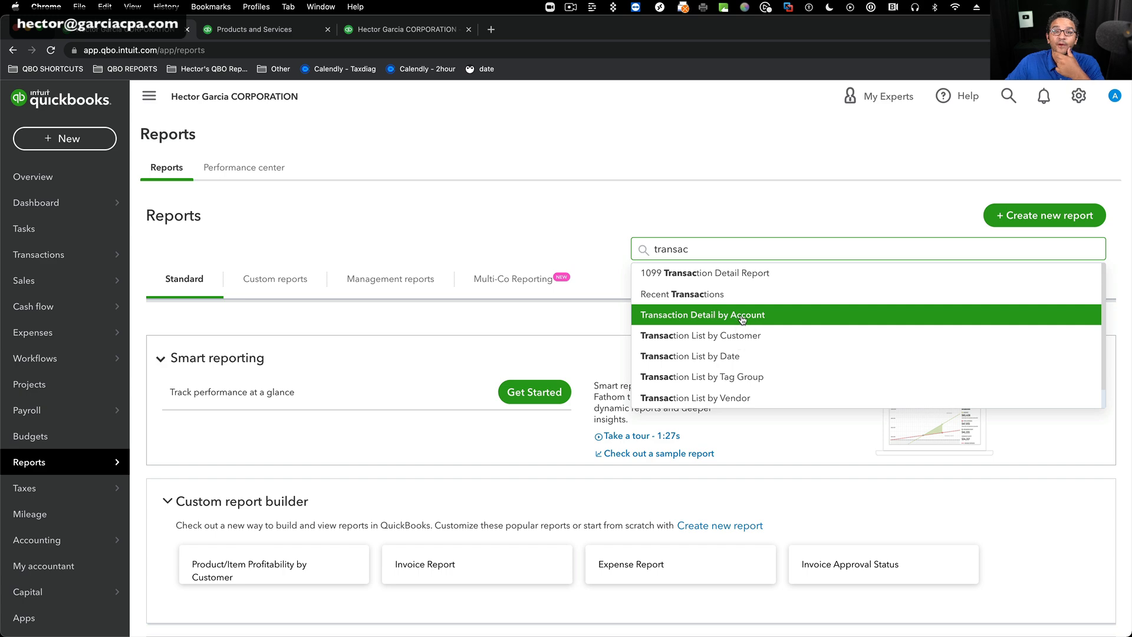
click(742, 318)
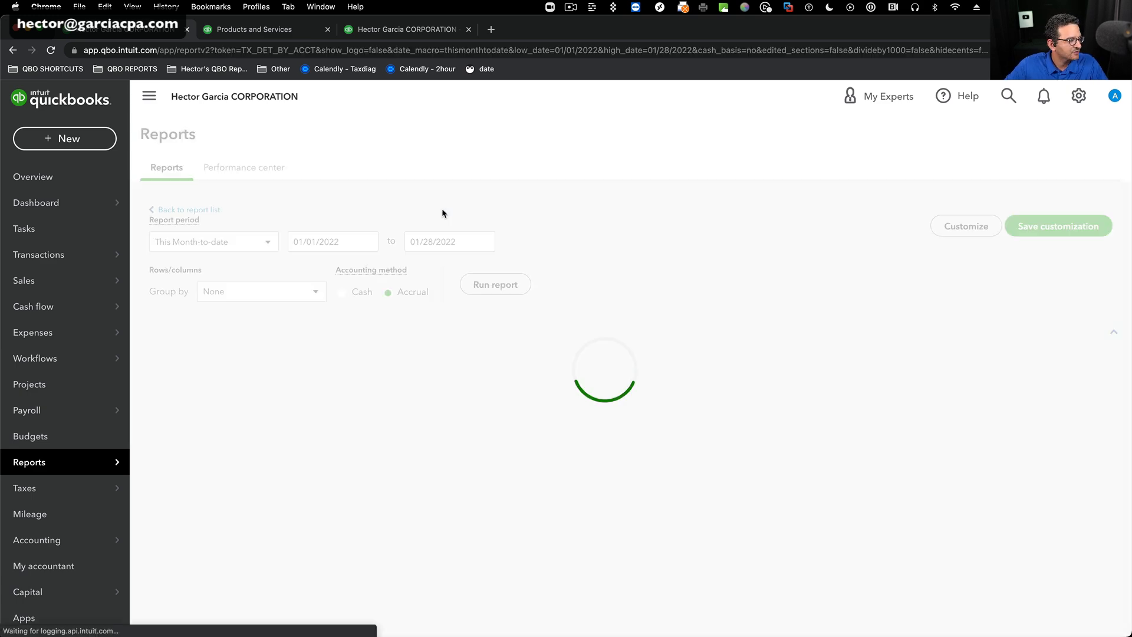
Set the report period from 03/01/2022 to 03/31/2022 and run the report.
triple_click(317, 265)
text(03/0)
text(1/2022)
key(Tab)
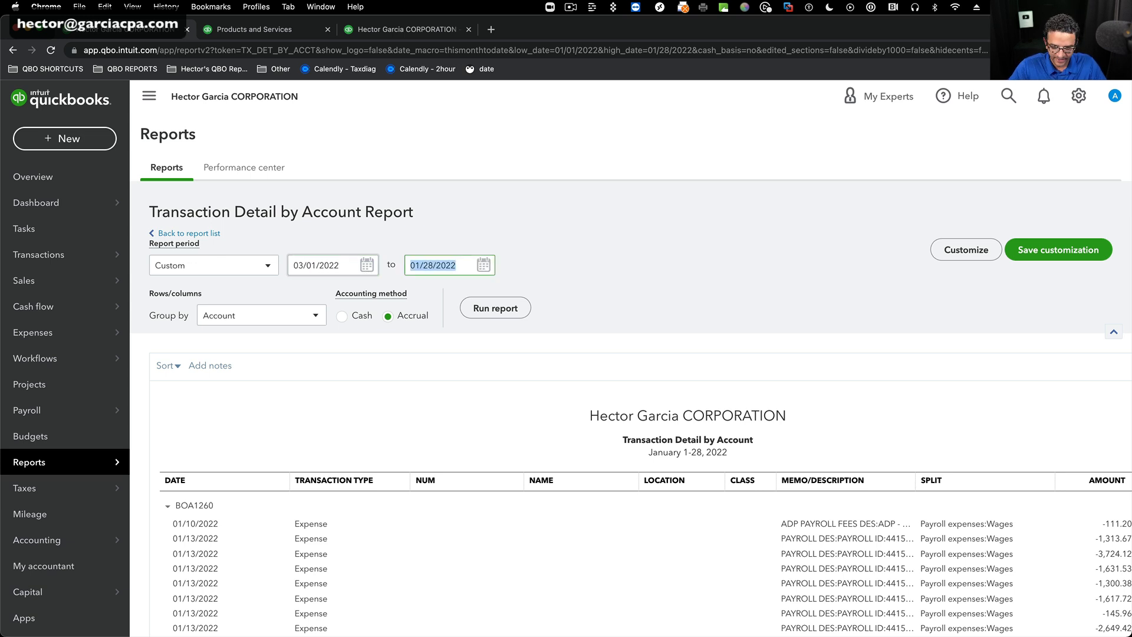
text(03/31/2022)
key(Tab)
click(504, 309)
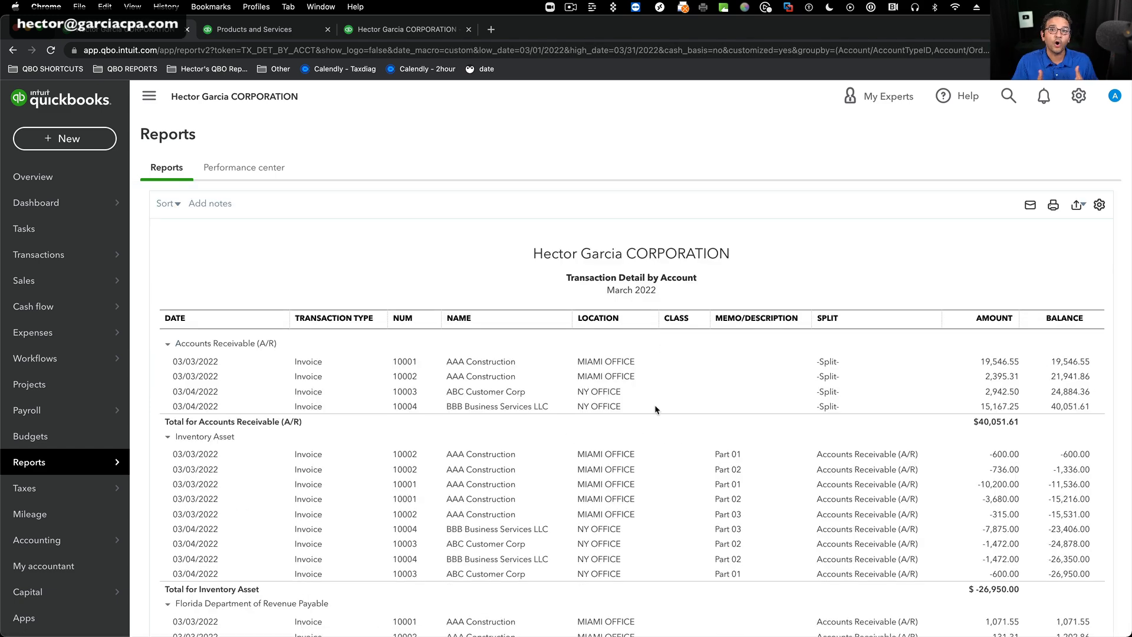
Set the report's row grouping to None and run the report again.
scroll(929, 382, up, 3)
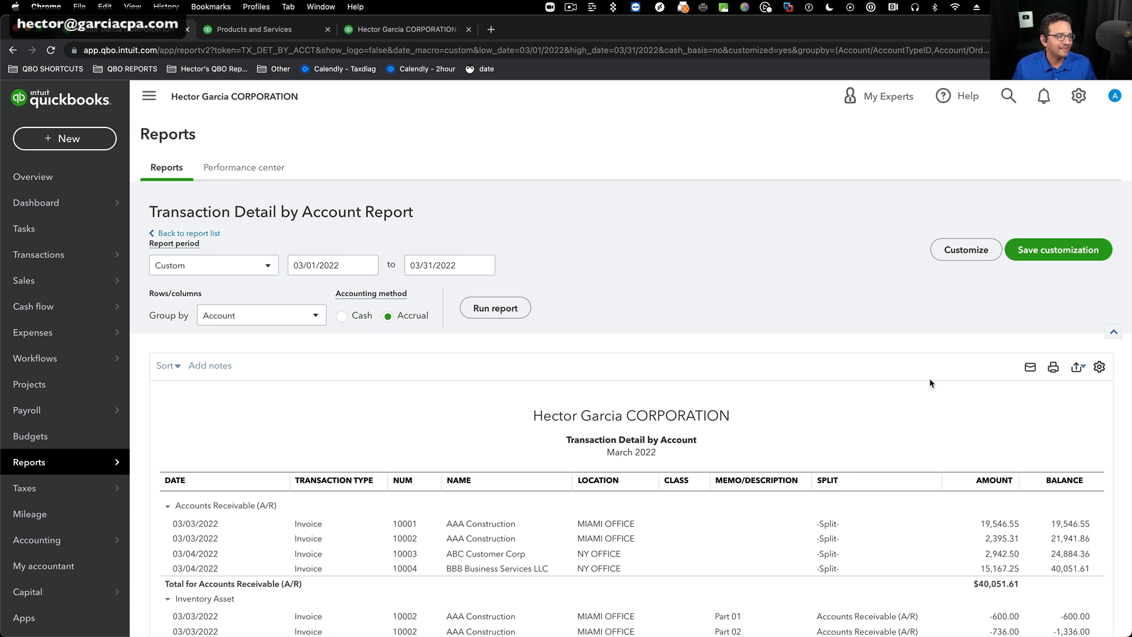
click(283, 310)
click(242, 334)
click(497, 302)
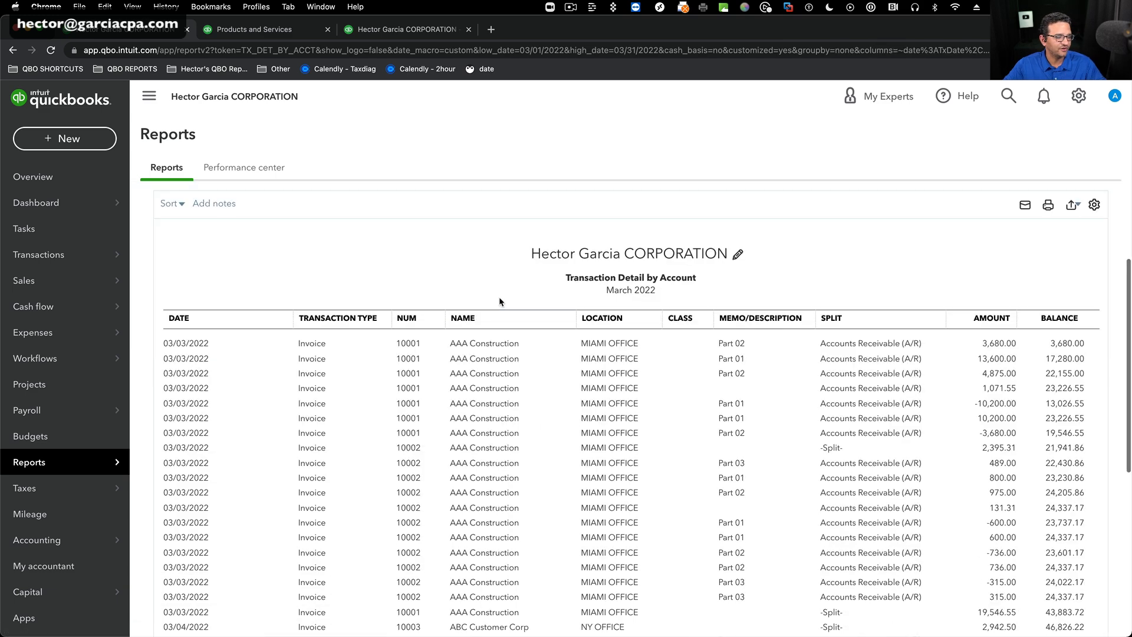
click(257, 319)
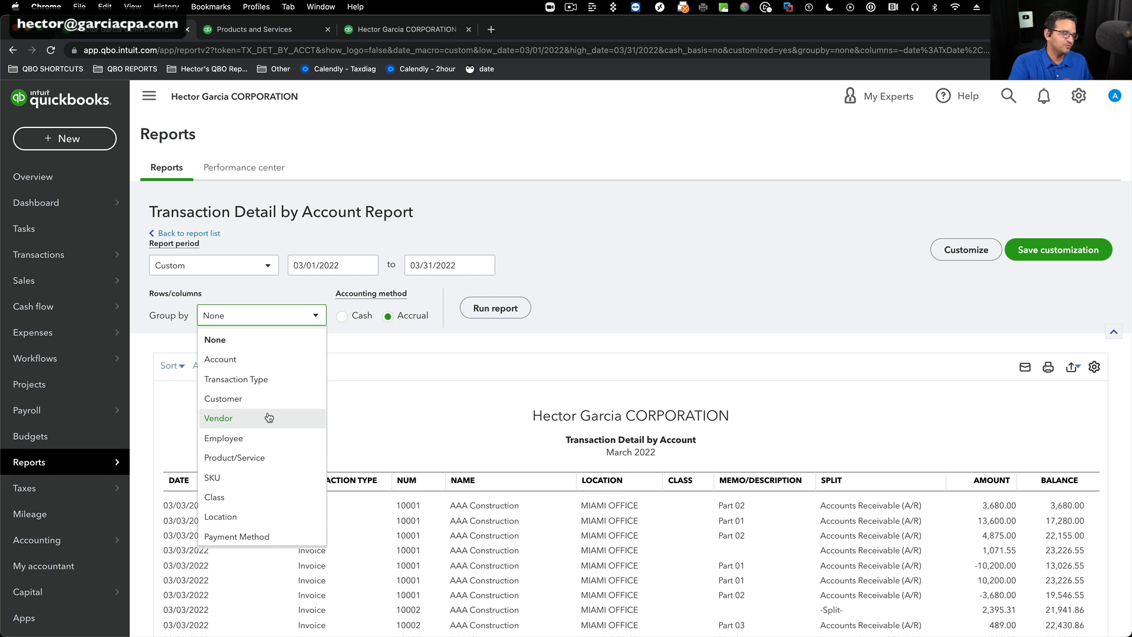
click(478, 392)
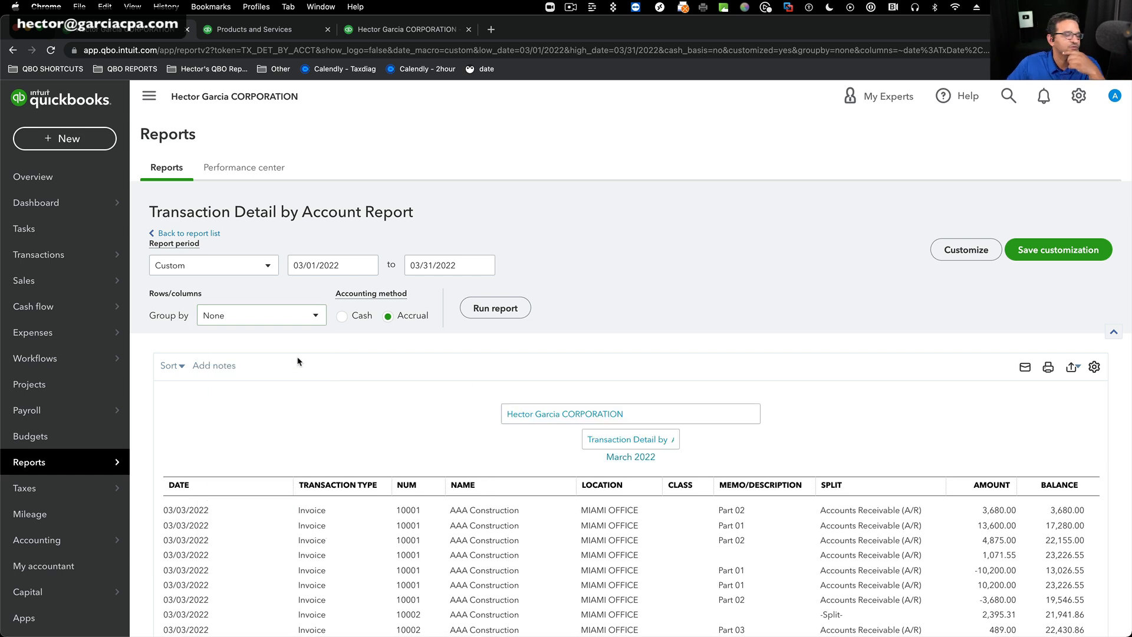
Open the report customization and turn on the Transaction Type filter with Invoice selected.
click(980, 252)
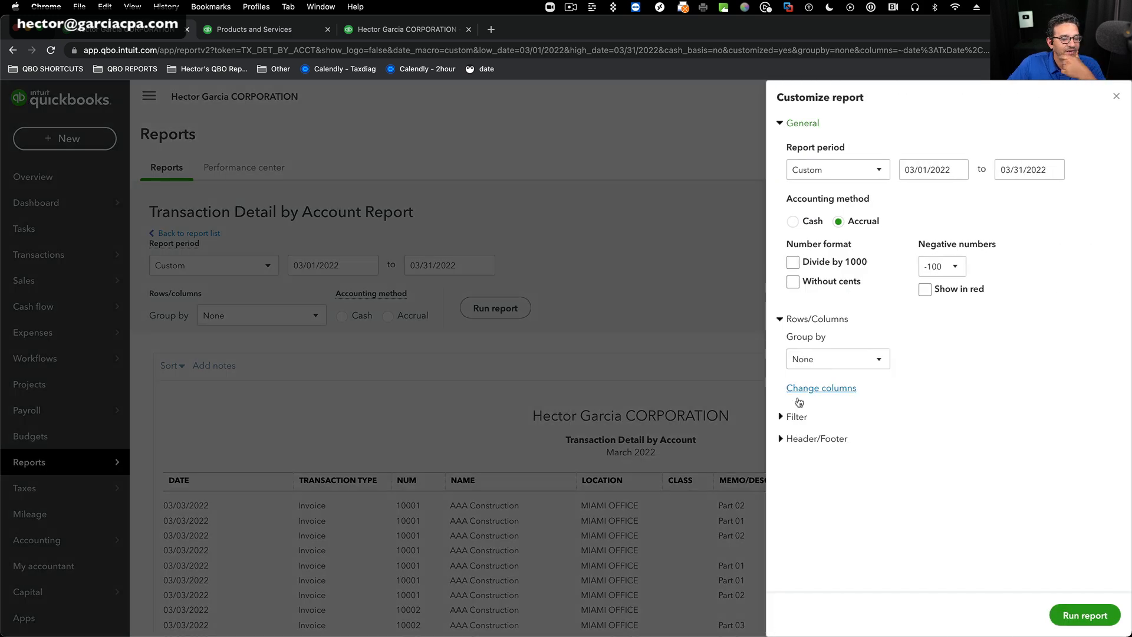
click(797, 418)
scroll(997, 410, down, 4)
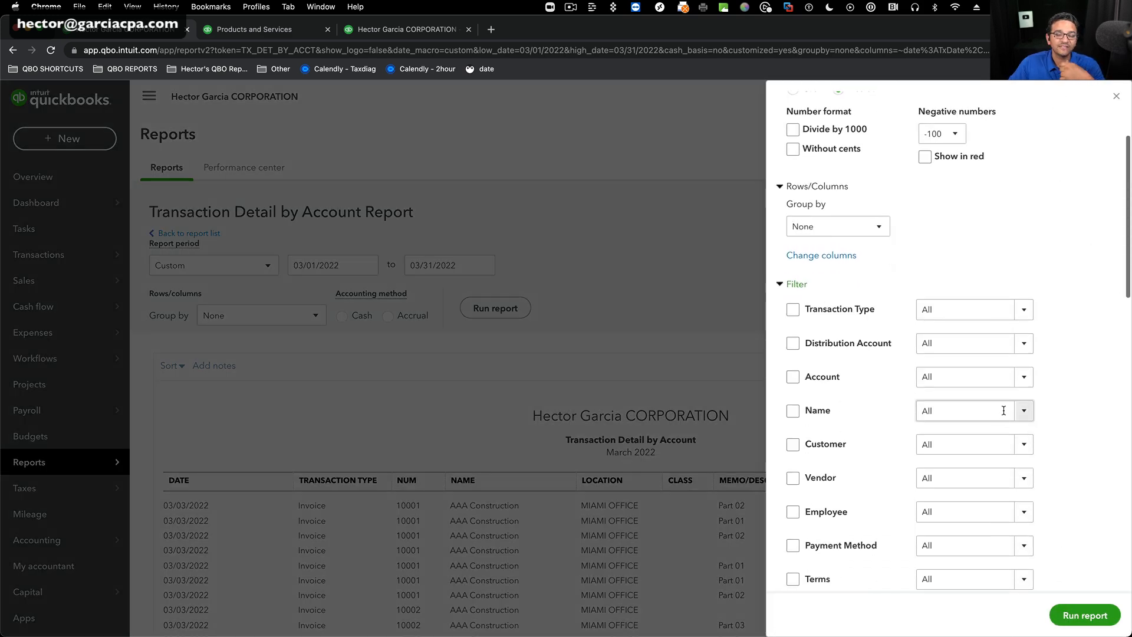
click(793, 310)
click(1024, 311)
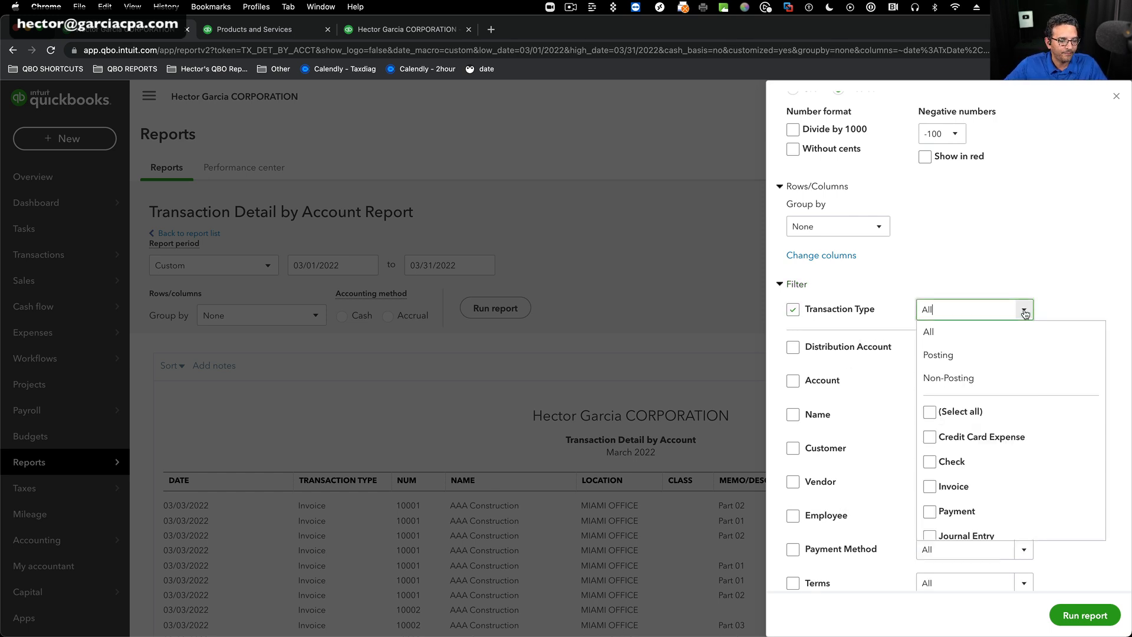
scroll(1002, 466, down, 1)
click(937, 448)
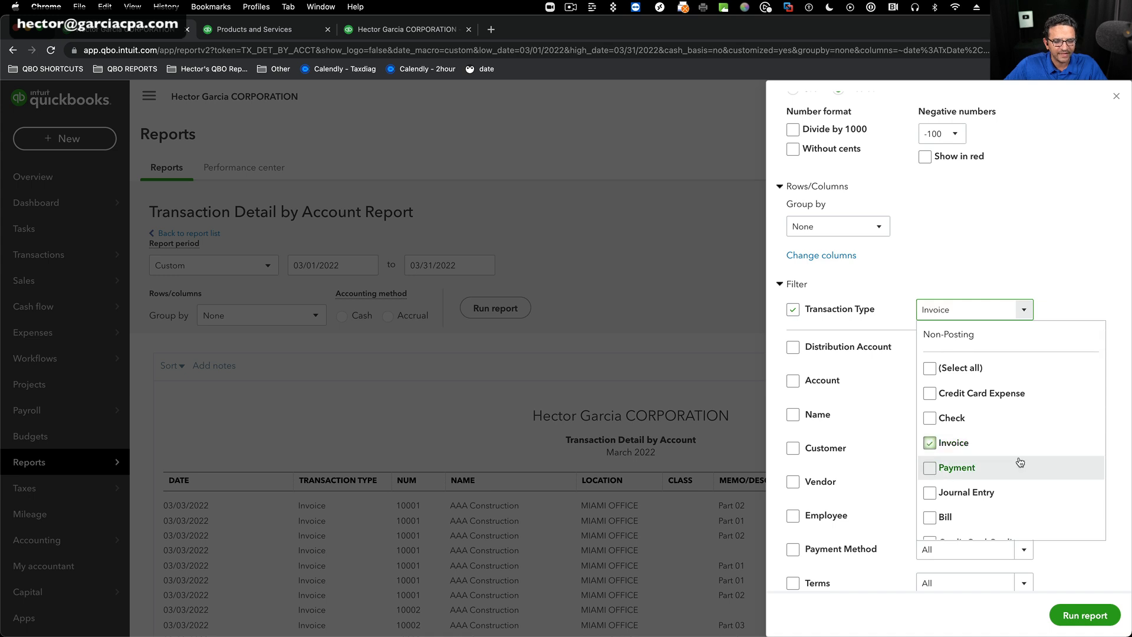
Add Sales Receipt to the selected transaction types in the Transaction Type filter and close its list.
scroll(1020, 459, down, 5)
scroll(1020, 456, down, 4)
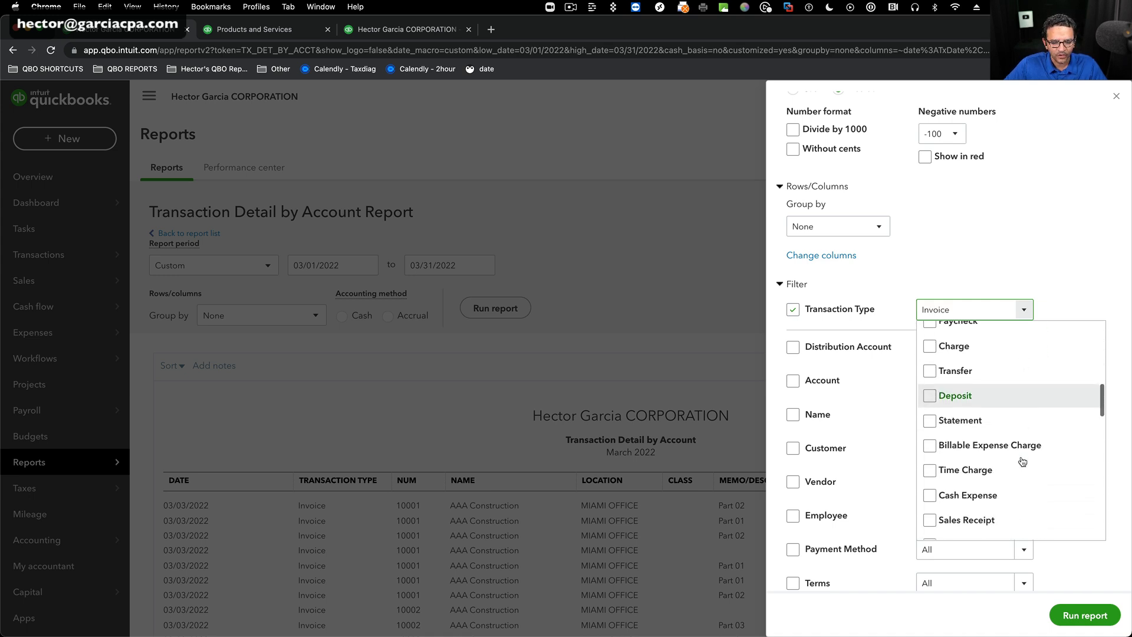
click(930, 404)
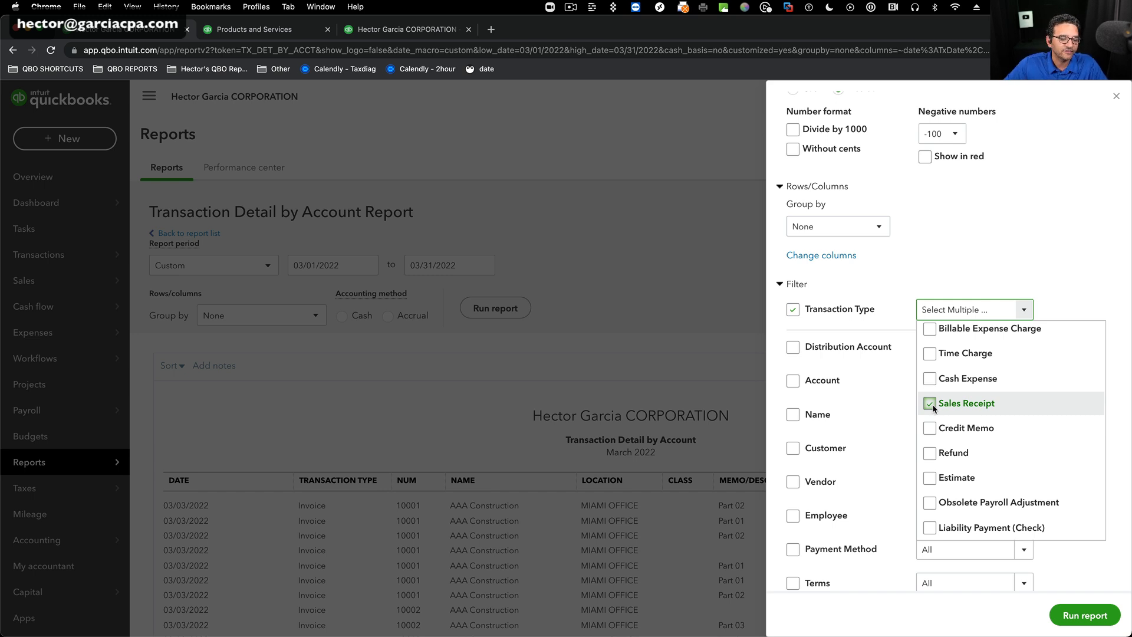
scroll(943, 455, up, 5)
scroll(961, 455, up, 3)
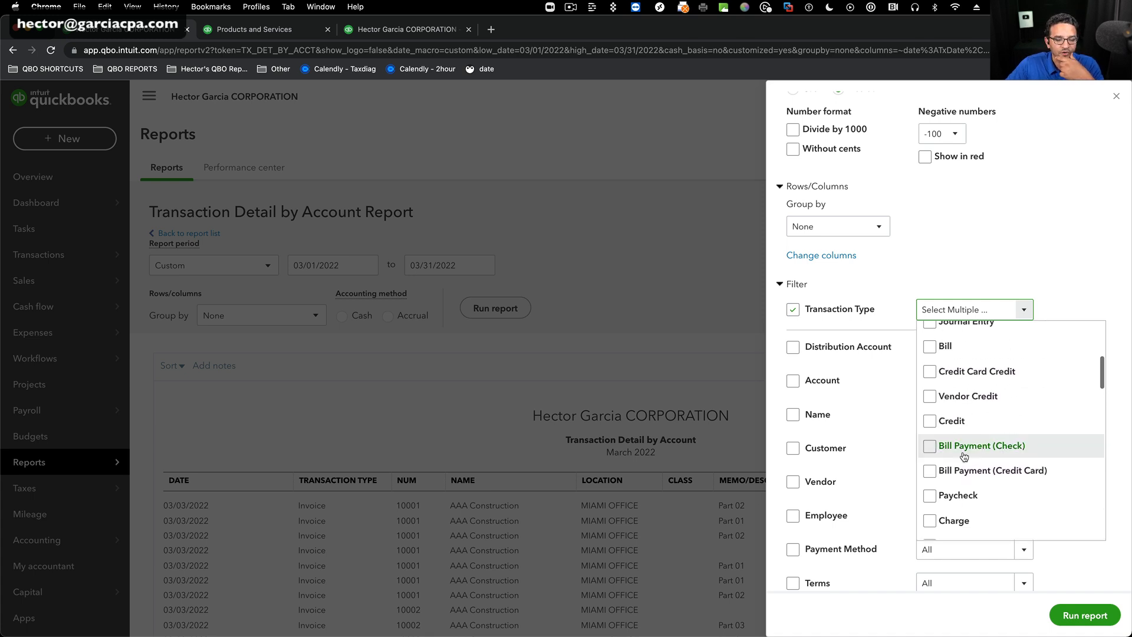
scroll(967, 453, up, 4)
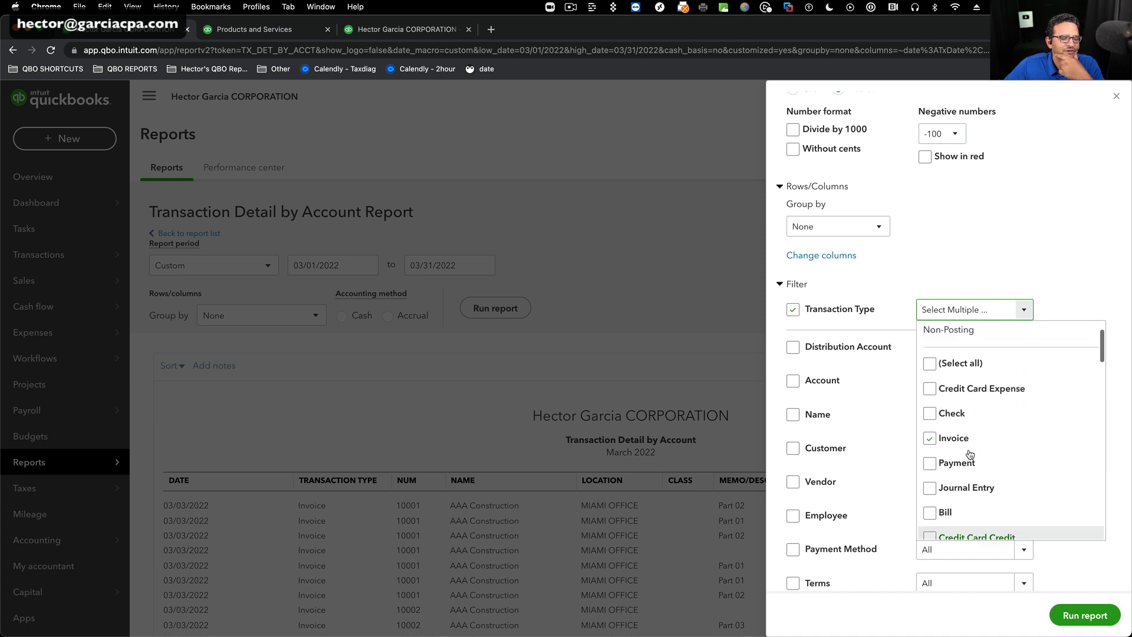
click(1066, 244)
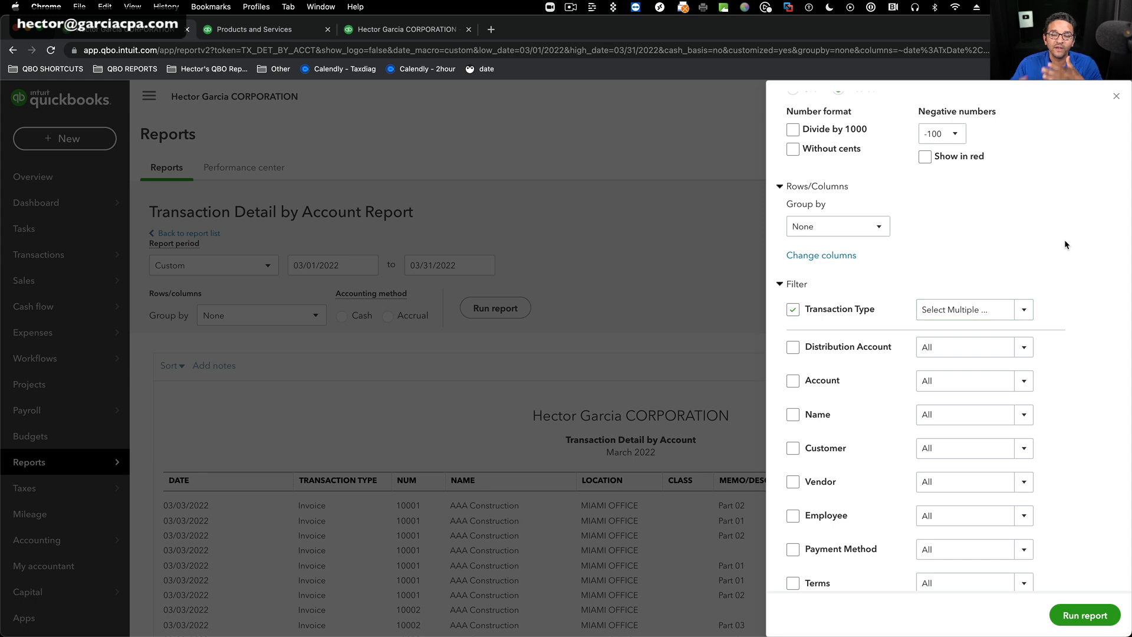
Filter the Distribution Account by All Income/Expense Accounts and run the customized report.
click(793, 347)
click(1024, 340)
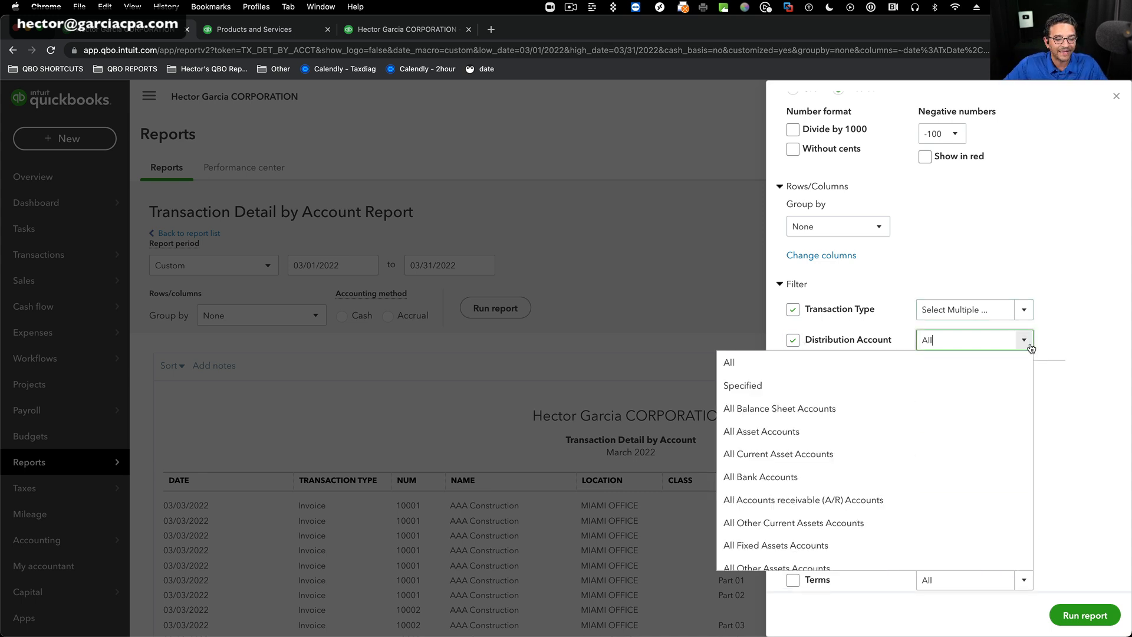
scroll(916, 454, down, 10)
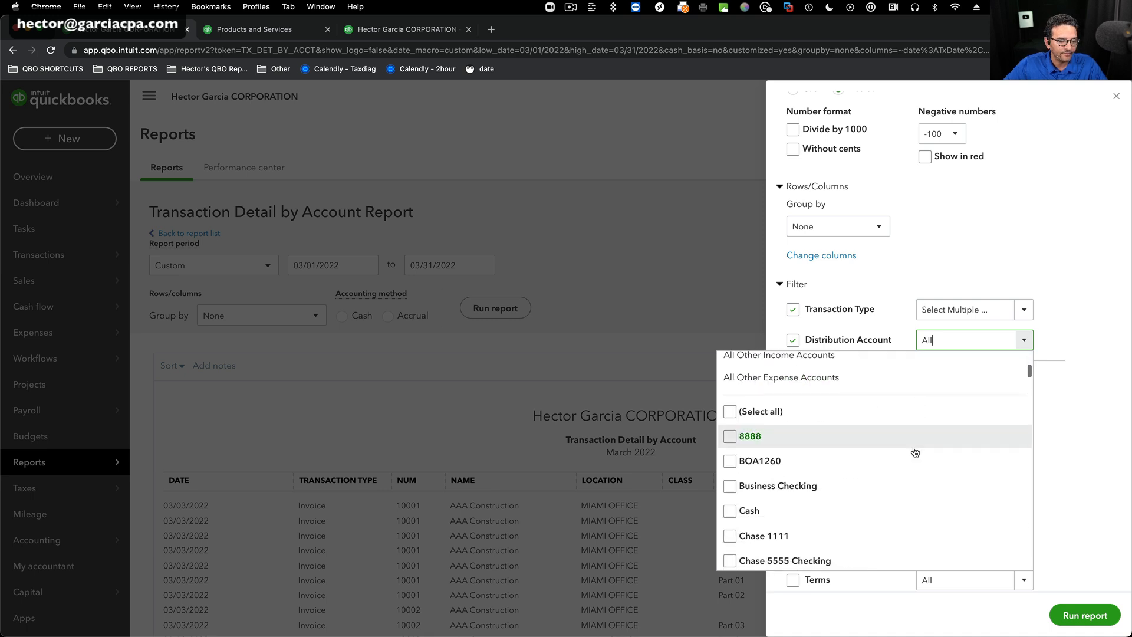
scroll(914, 453, up, 8)
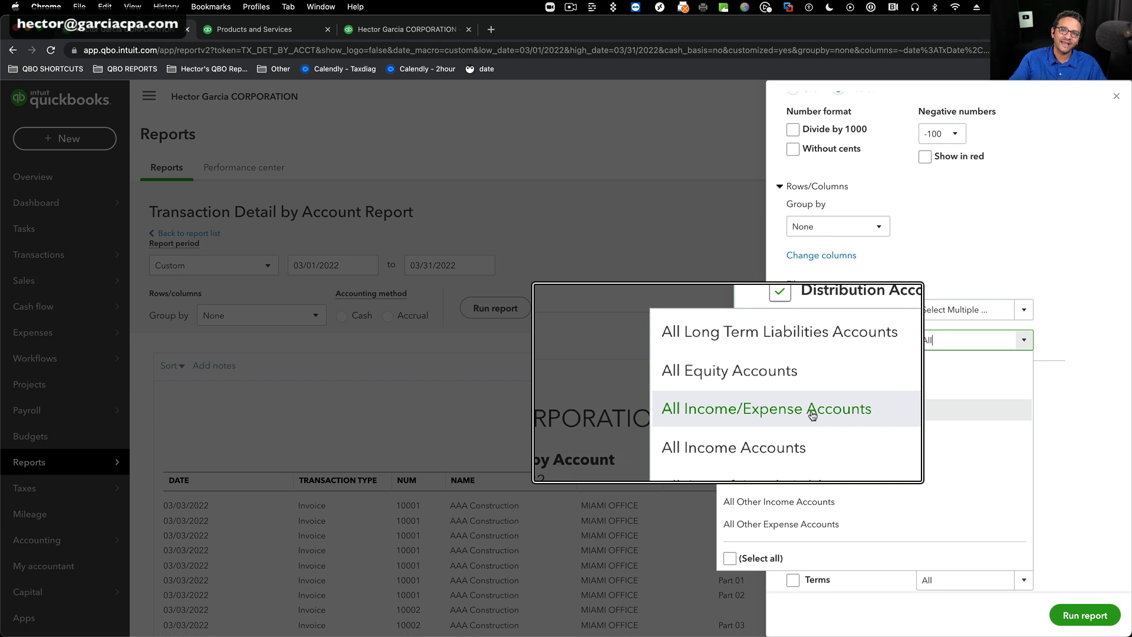
click(811, 409)
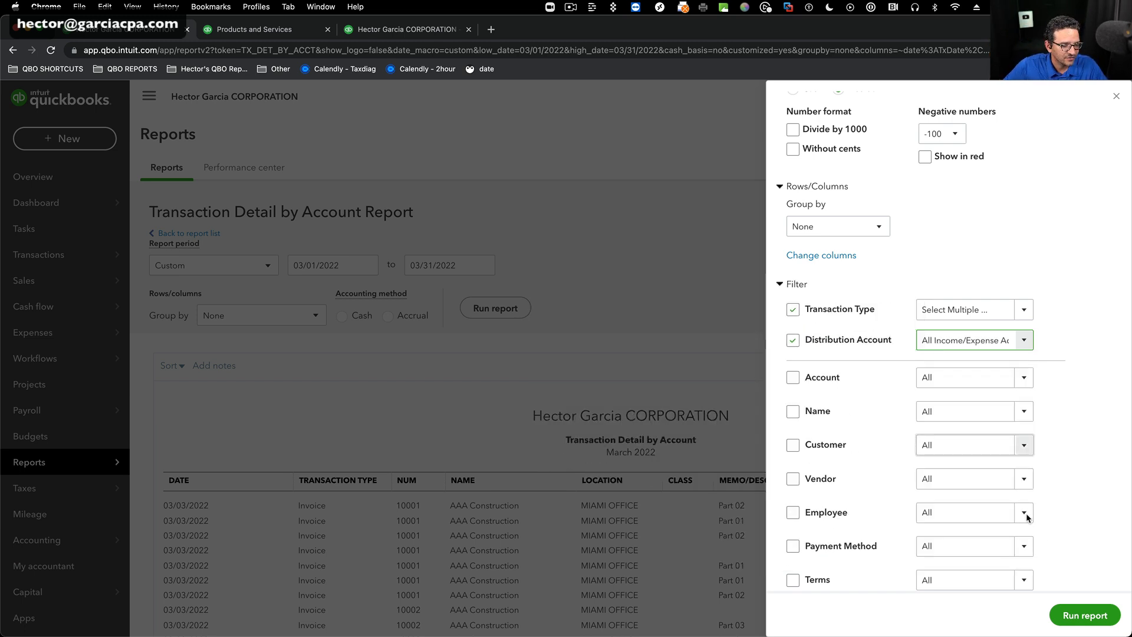
click(1080, 614)
scroll(794, 310, down, 3)
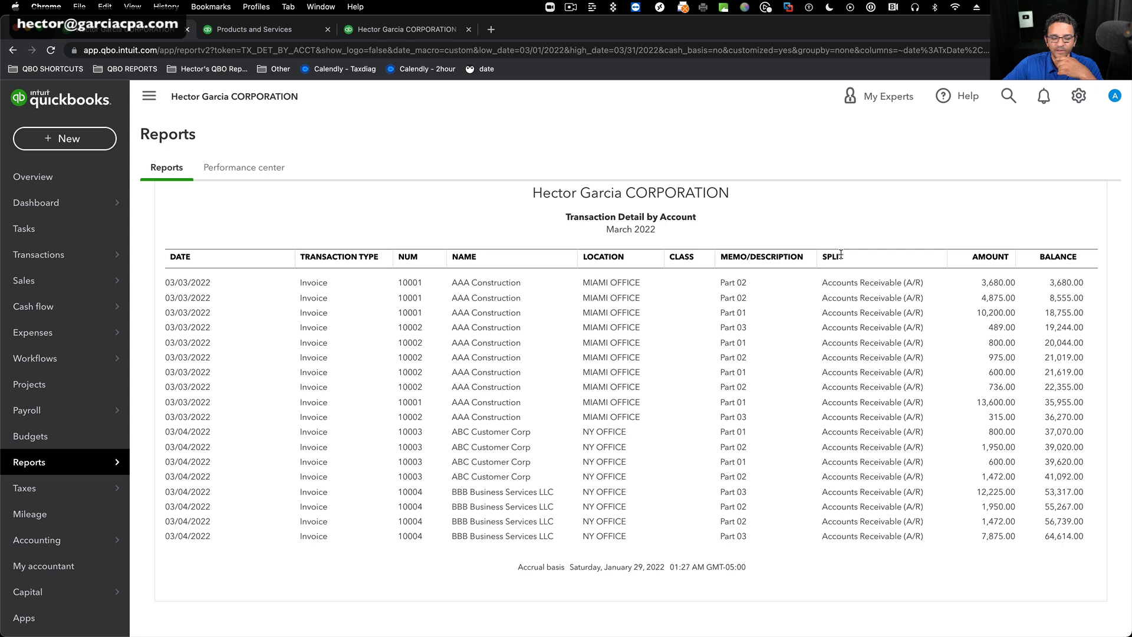
Remove the Balance column from the report, add the Product/Service column, and close the column settings.
scroll(915, 250, up, 5)
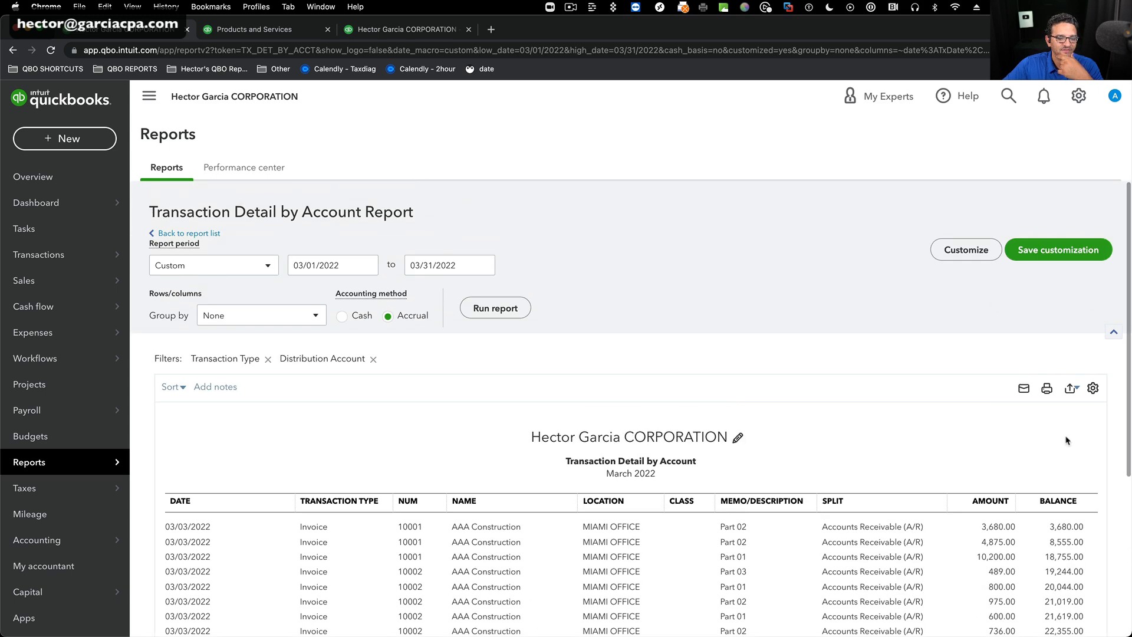
click(1093, 388)
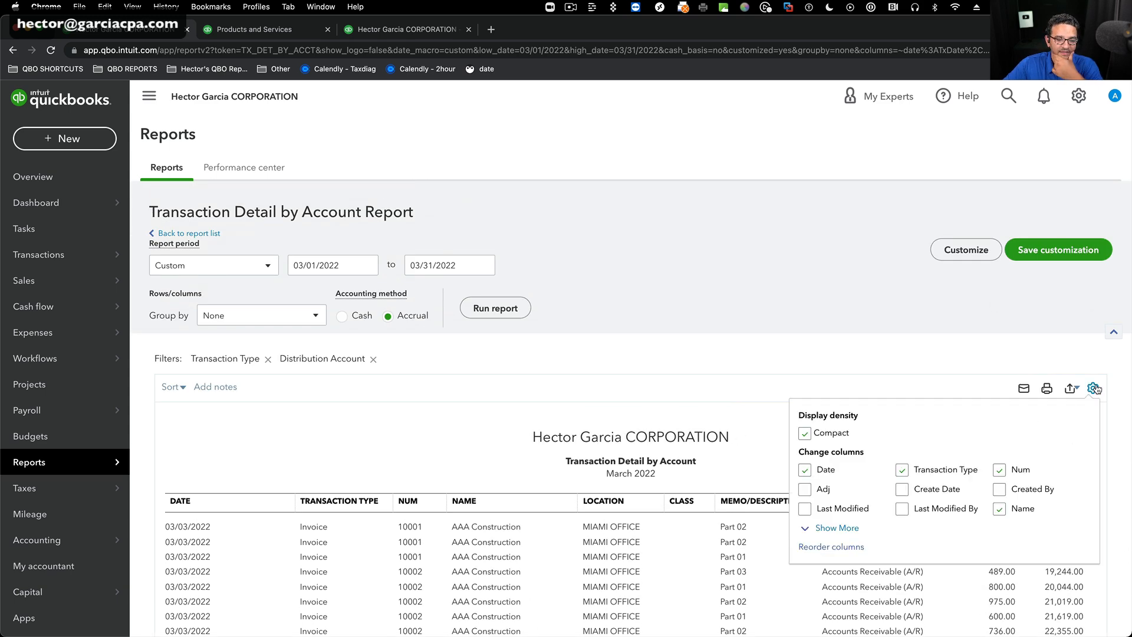
click(836, 527)
scroll(973, 383, down, 3)
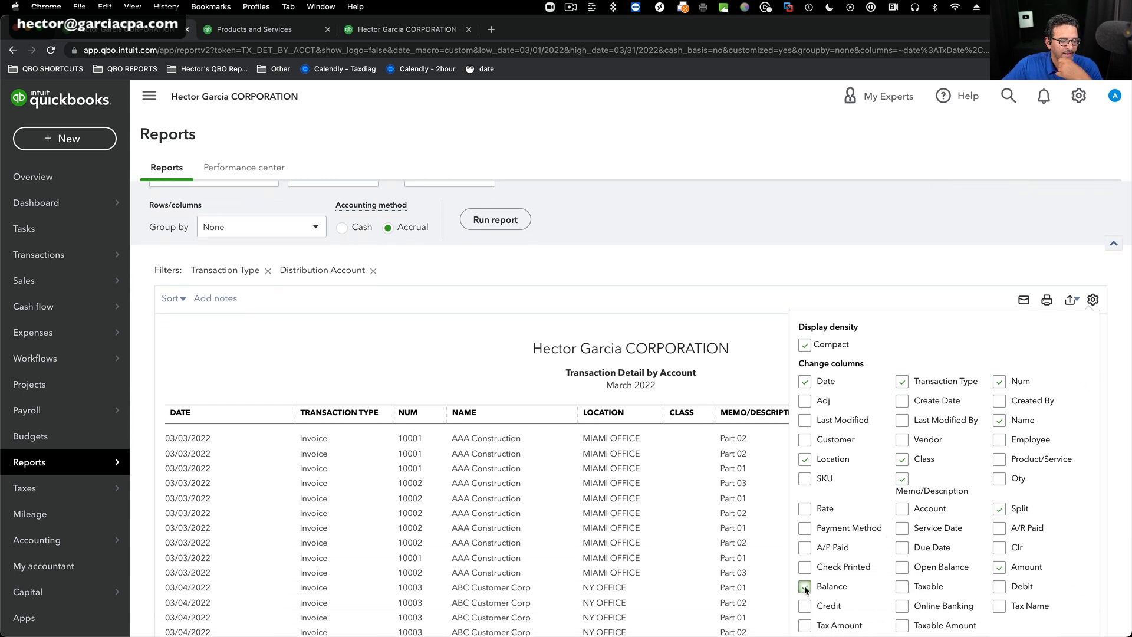
click(999, 460)
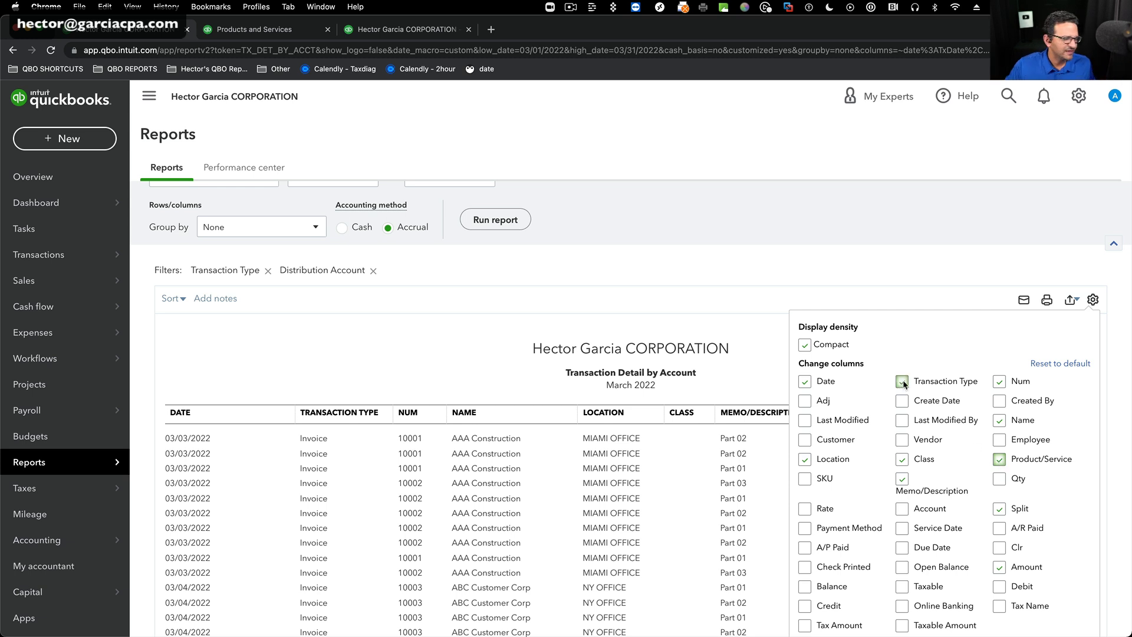
click(929, 277)
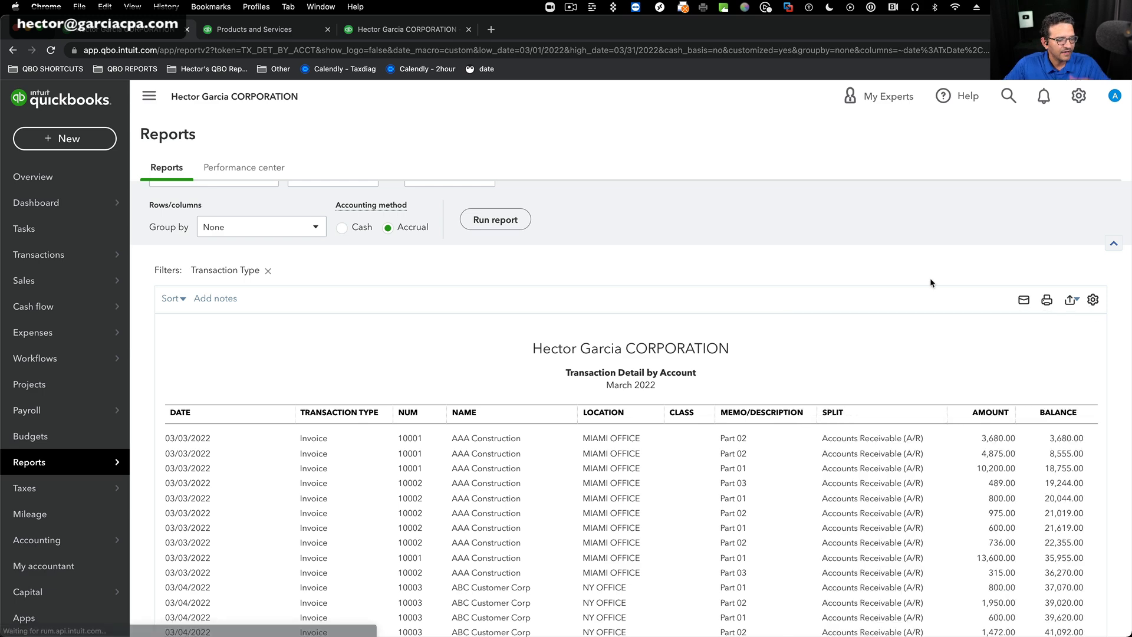
scroll(938, 311, up, 3)
scroll(938, 311, down, 3)
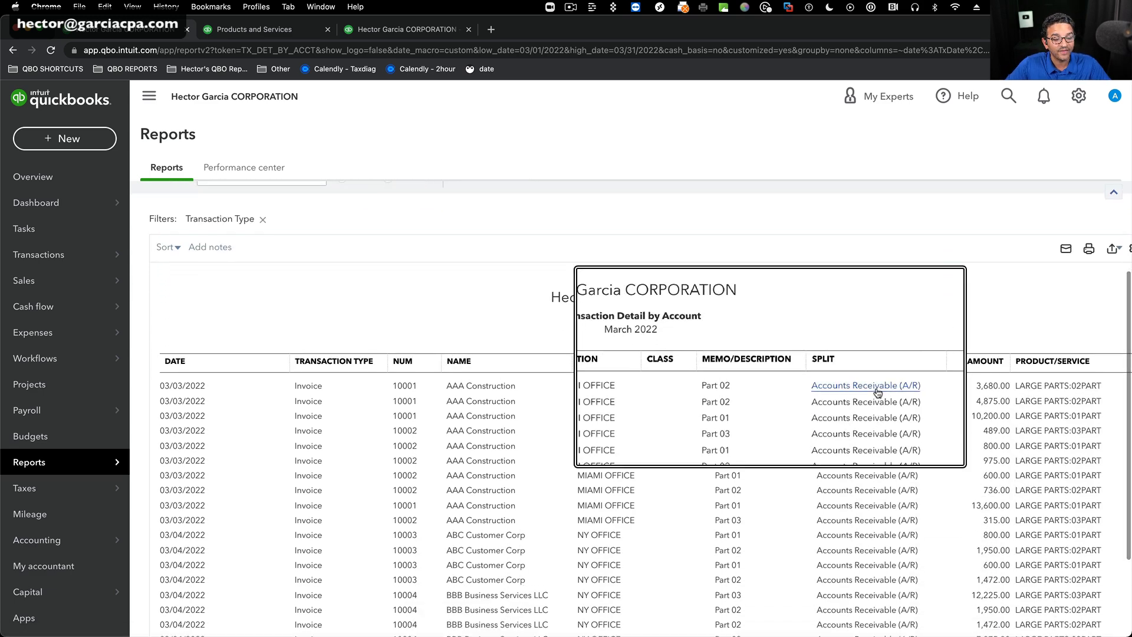
scroll(943, 352, right, 2)
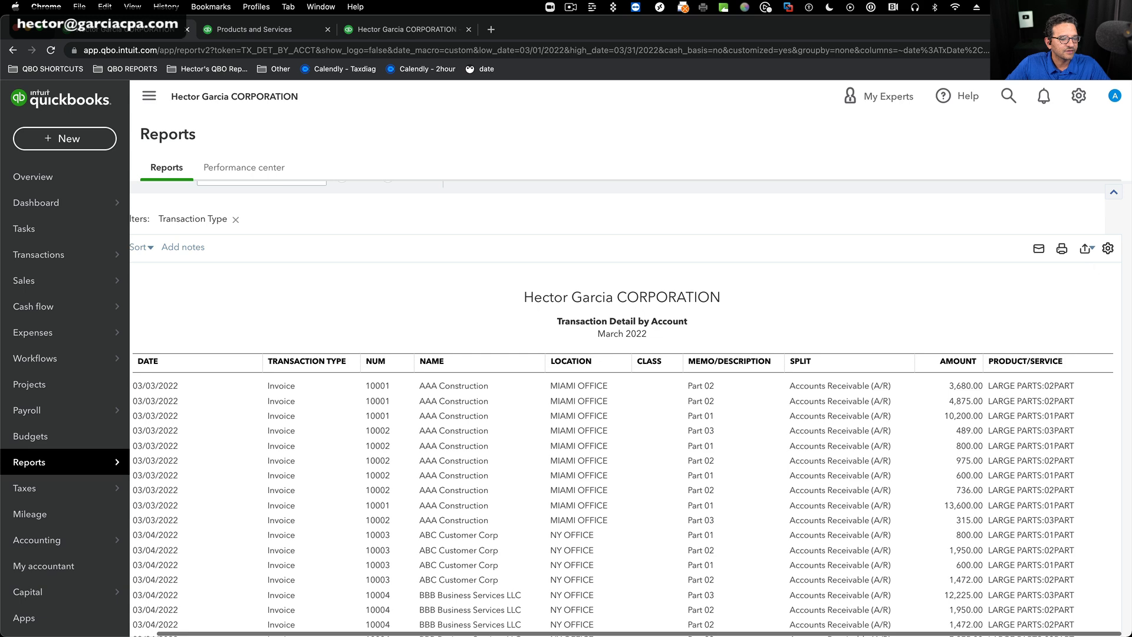
Remove the Split column from the report and close the column settings.
click(1108, 249)
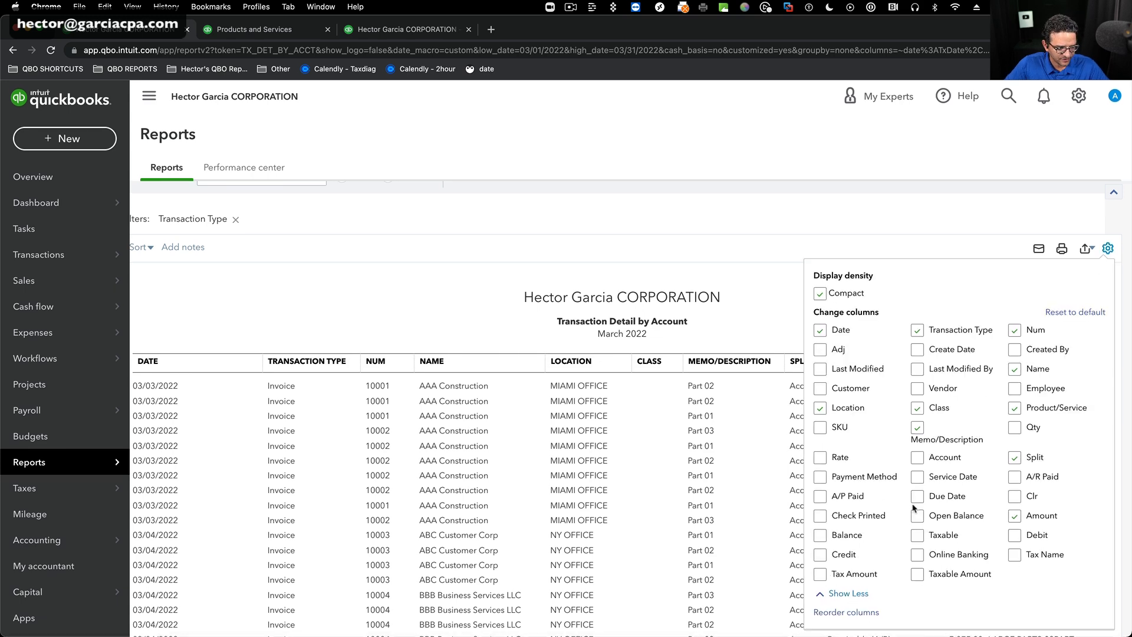
click(1014, 457)
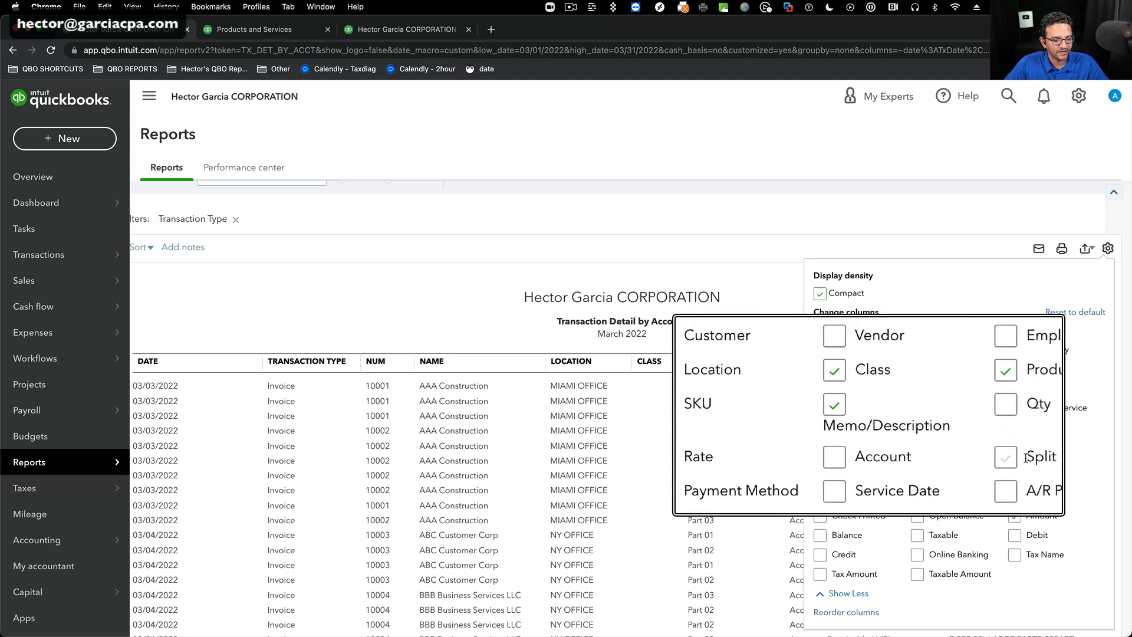
click(765, 239)
scroll(874, 470, down, 1)
scroll(874, 470, down, 2)
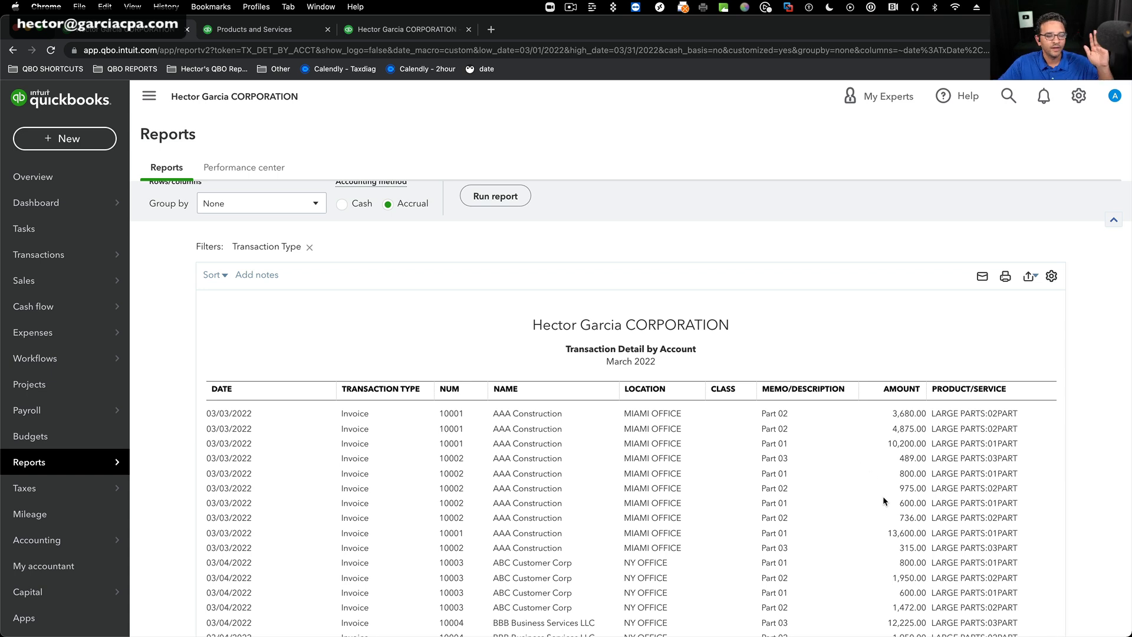
scroll(896, 500, down, 1)
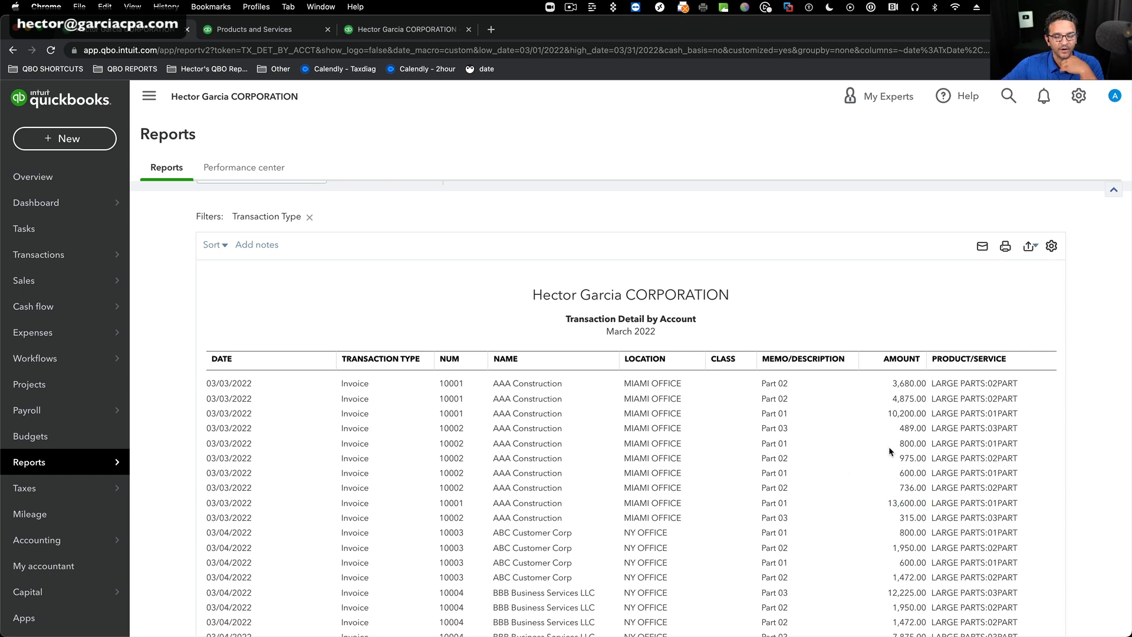
Save the report customization under the name Invoice Profitability Detail.
scroll(853, 430, up, 3)
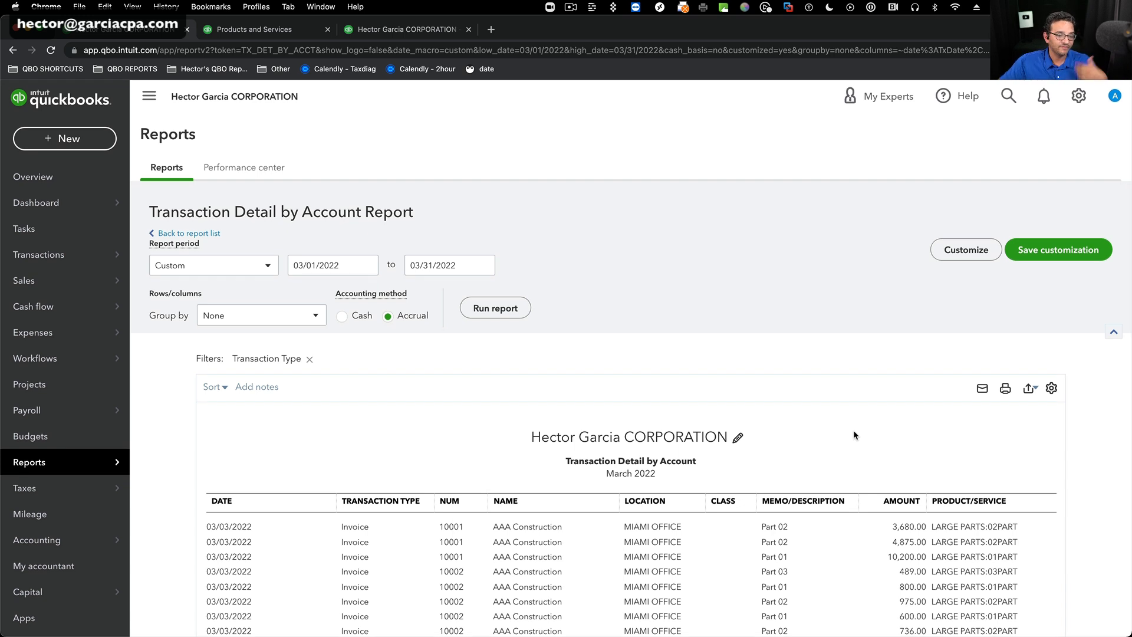
click(1048, 257)
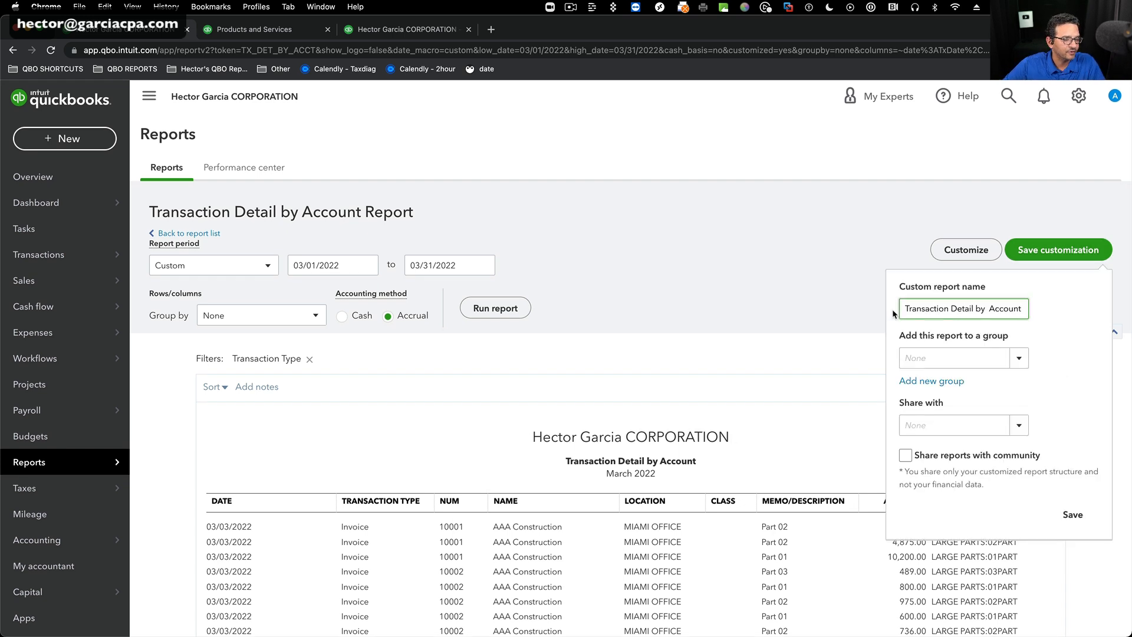
key(super+a)
text(Inv)
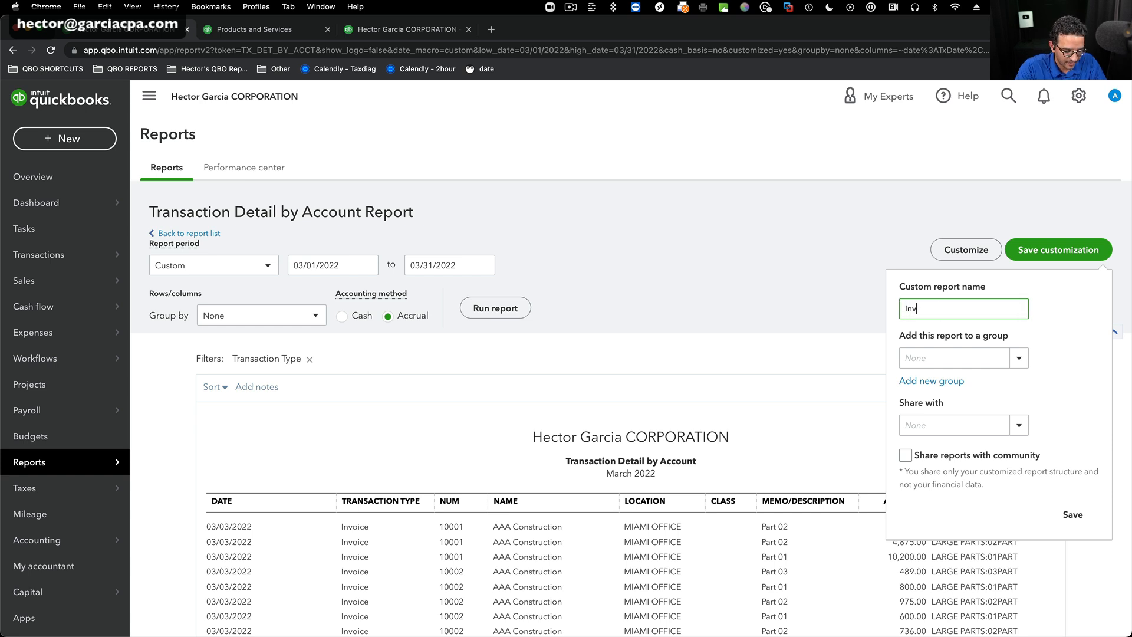
text(oice Profita)
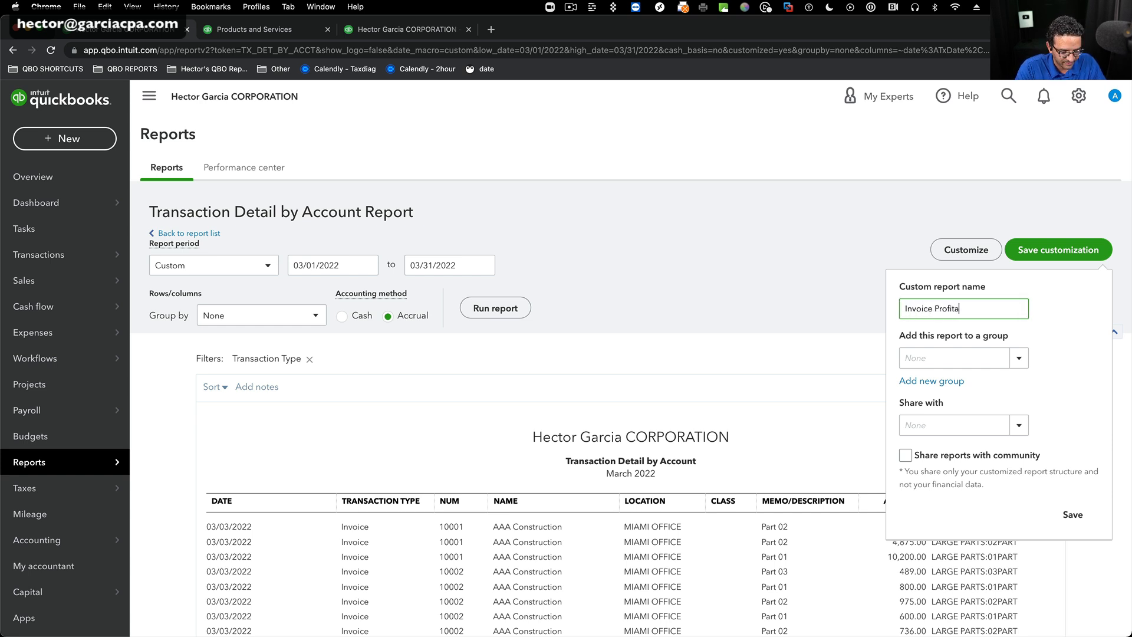
text(bility Detail)
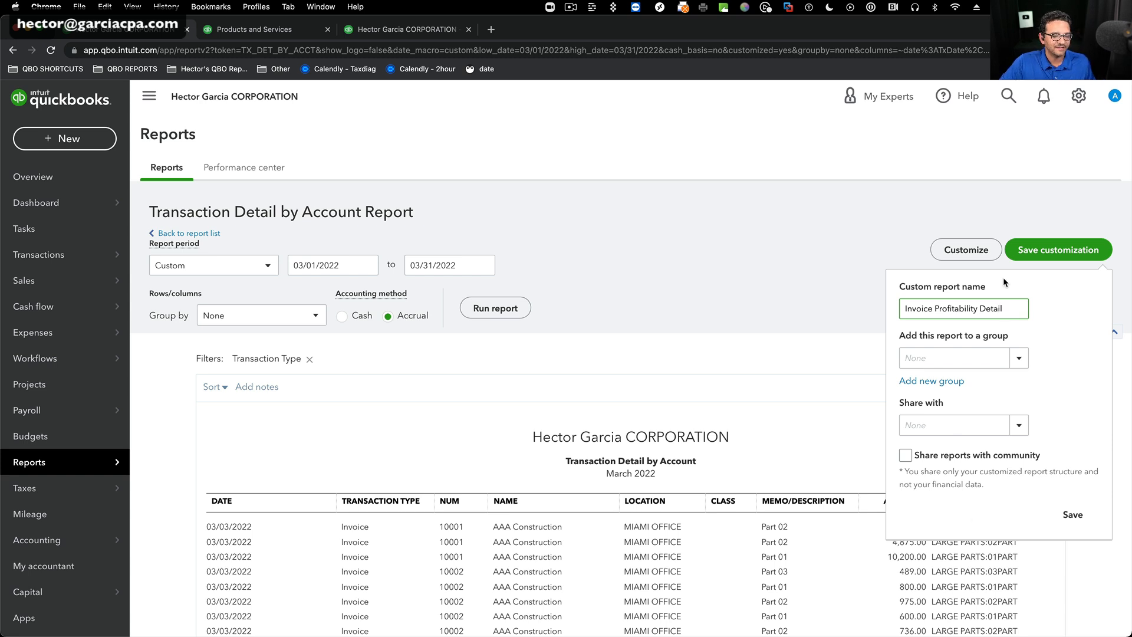
key(super+a)
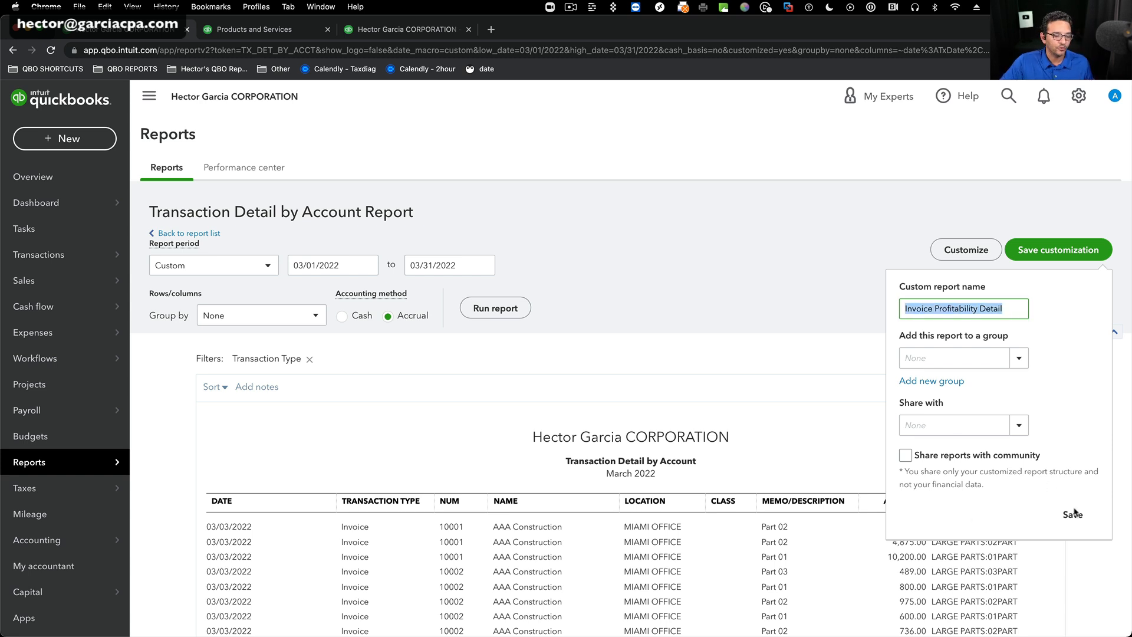
click(1073, 515)
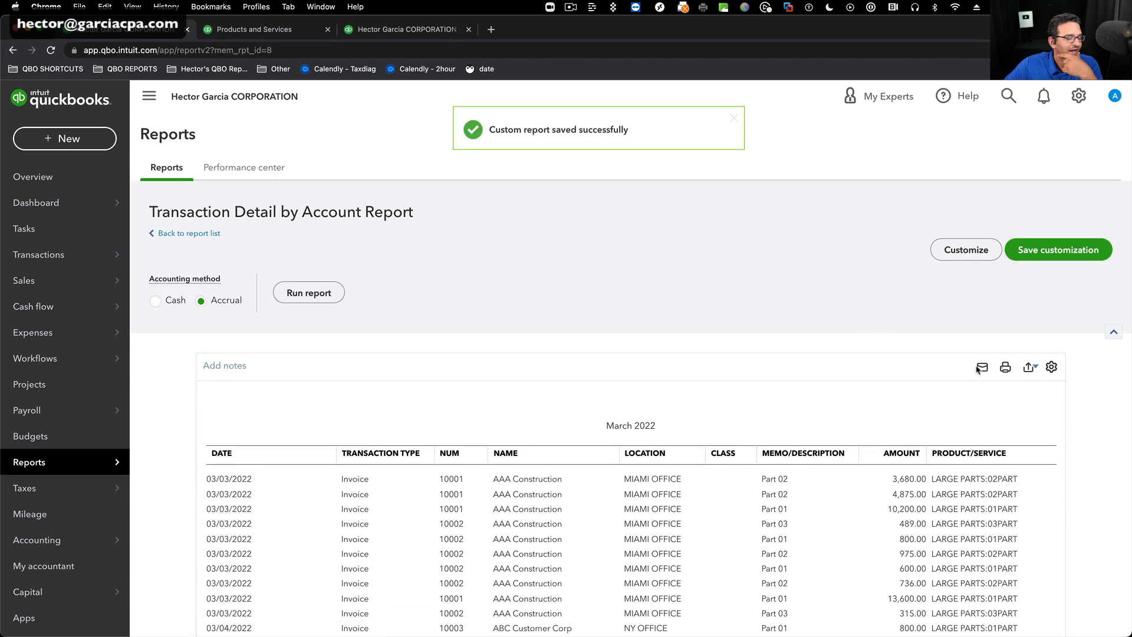
Export the saved report to Excel and open the download, closing the earlier Profitability by Invoice workbook.
click(1029, 226)
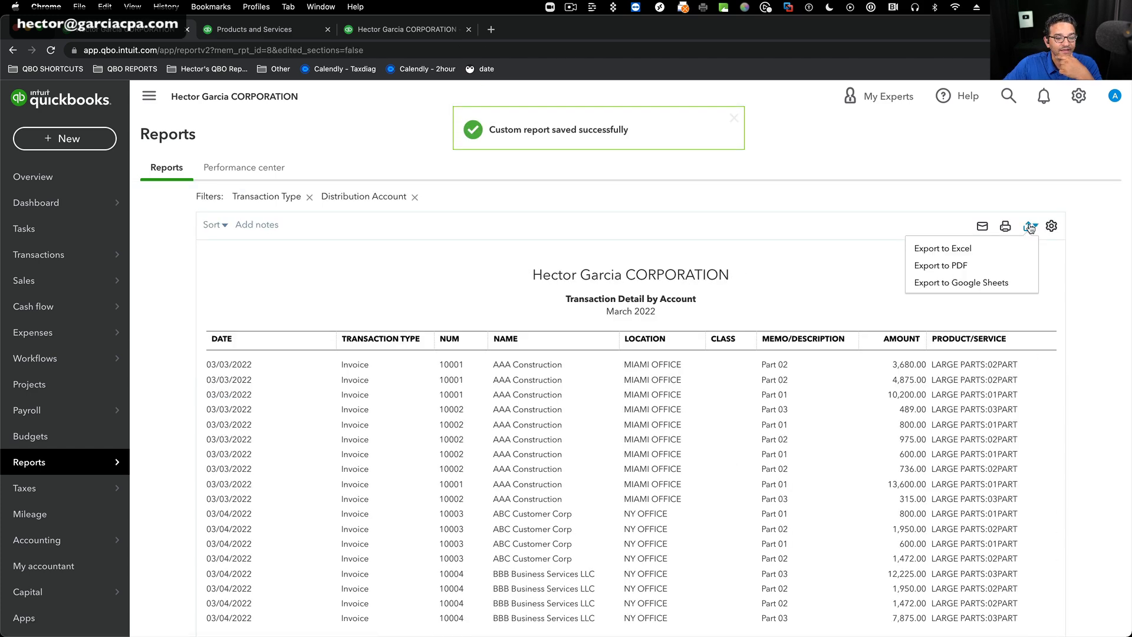
click(949, 250)
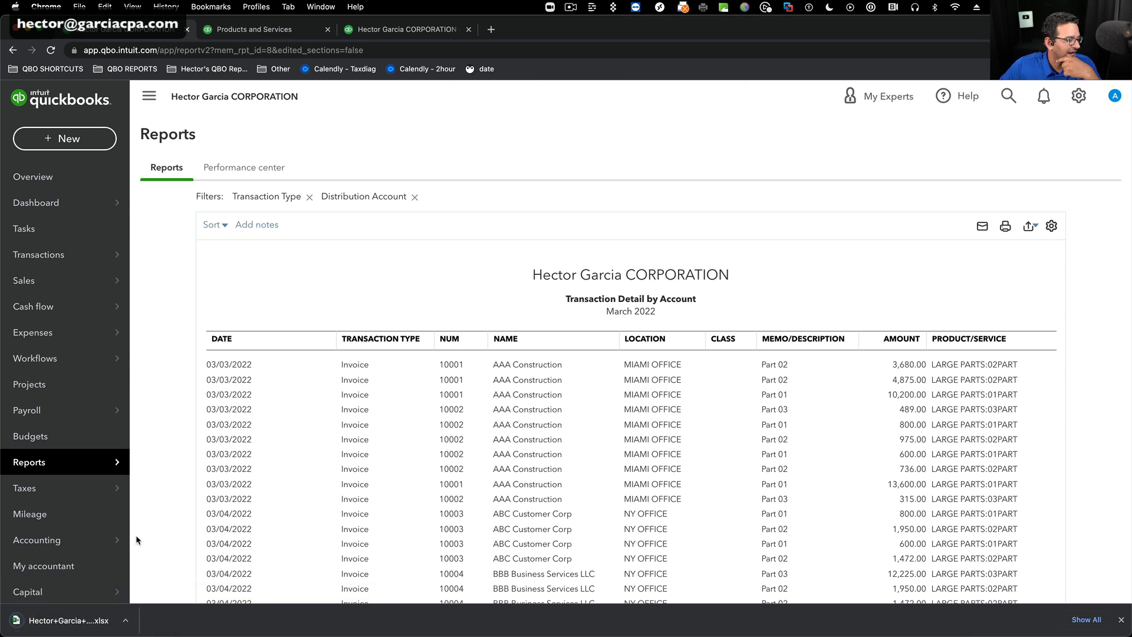
click(80, 623)
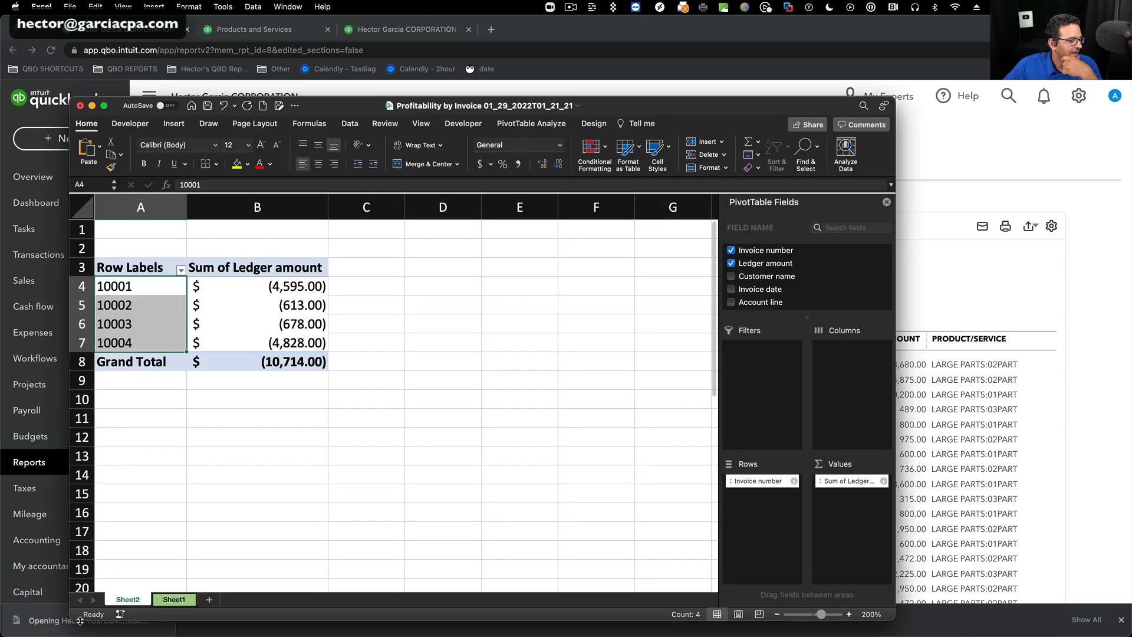
click(80, 105)
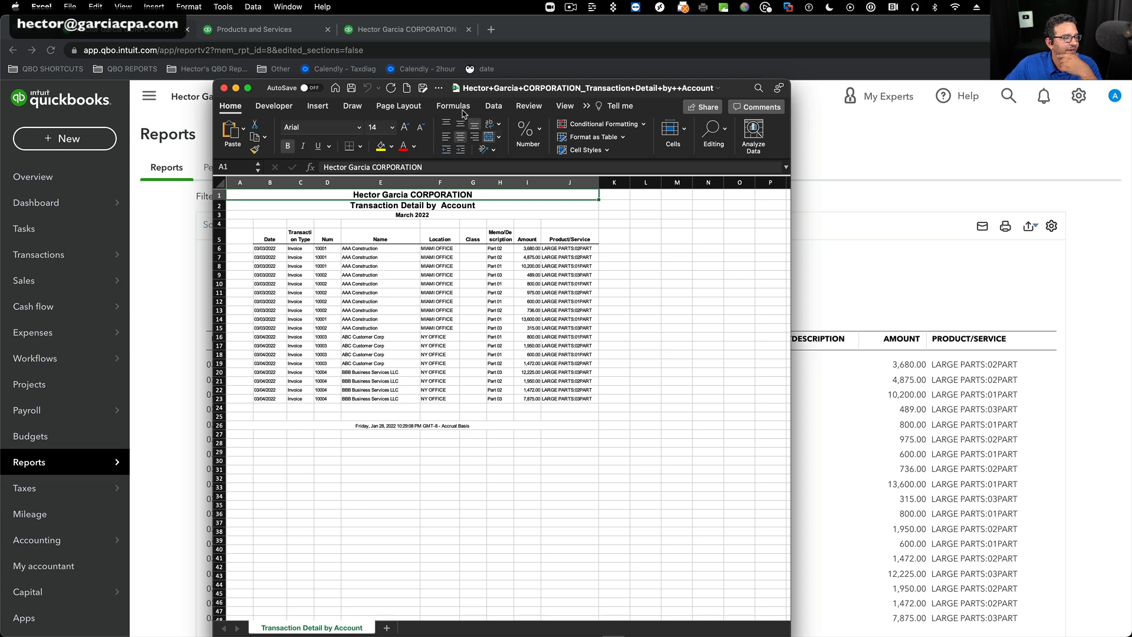
Set the exported worksheet's zoom to 200% and enlarge the workbook window to show all report columns.
click(564, 106)
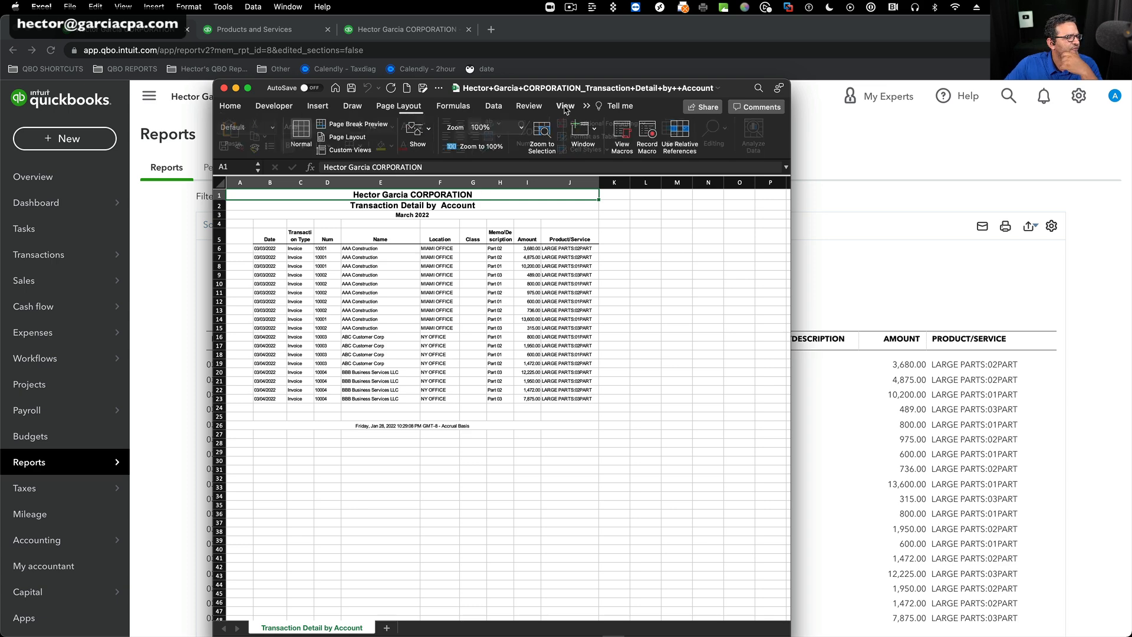
click(523, 128)
click(494, 142)
drag(731, 88, 1131, 38)
drag(912, 33, 815, 34)
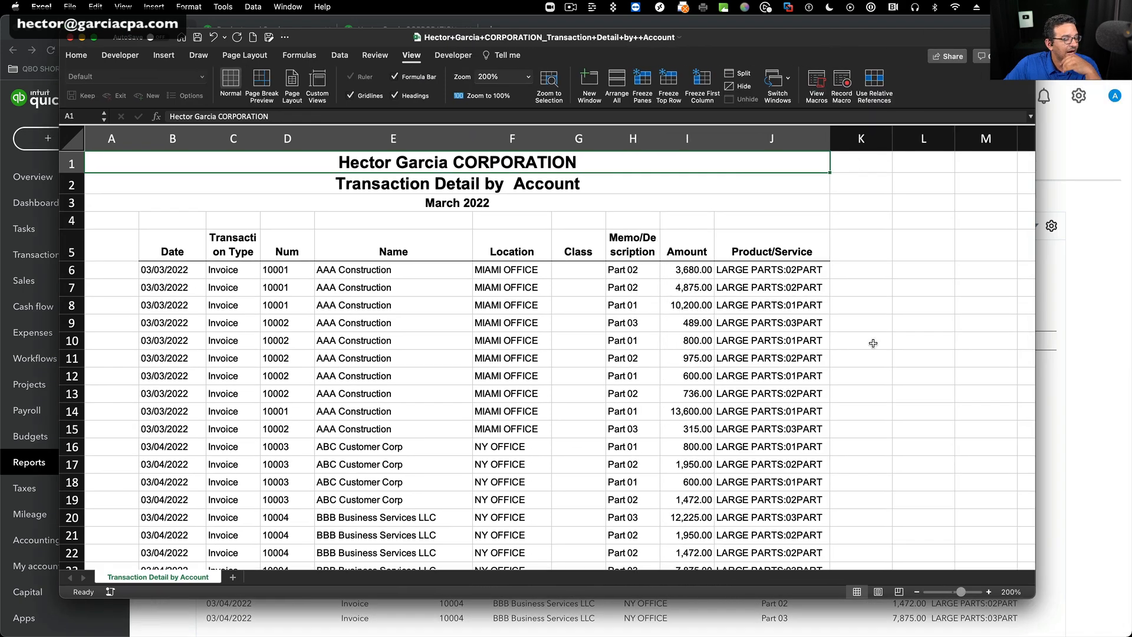
Delete the four title rows above the column headers and the empty column A.
drag(72, 164, 64, 219)
right_click(288, 164)
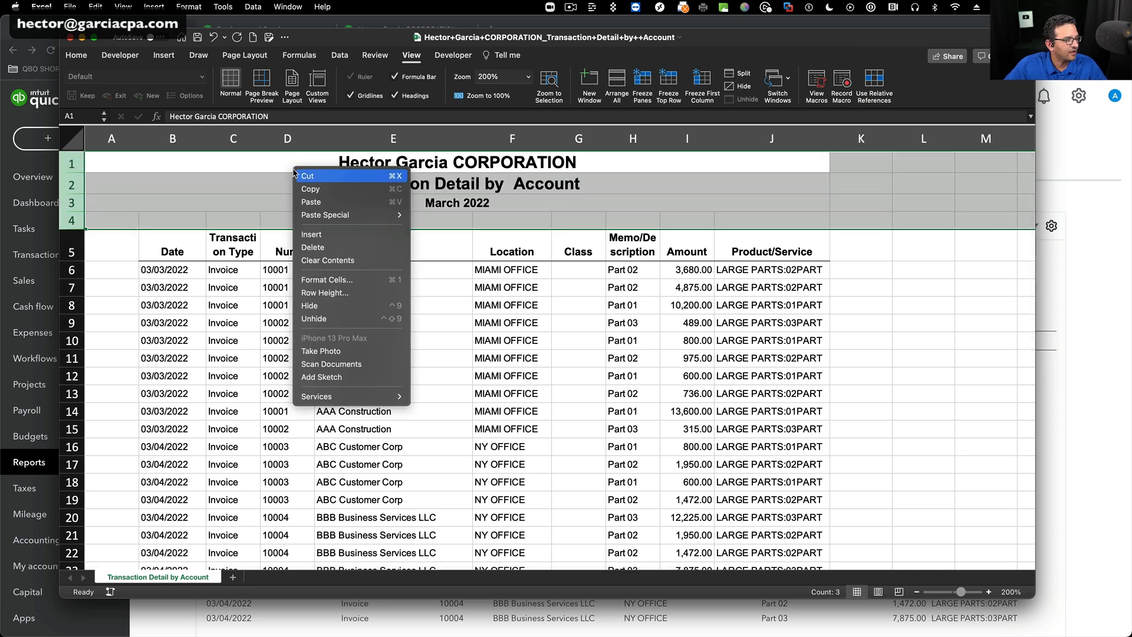
click(348, 251)
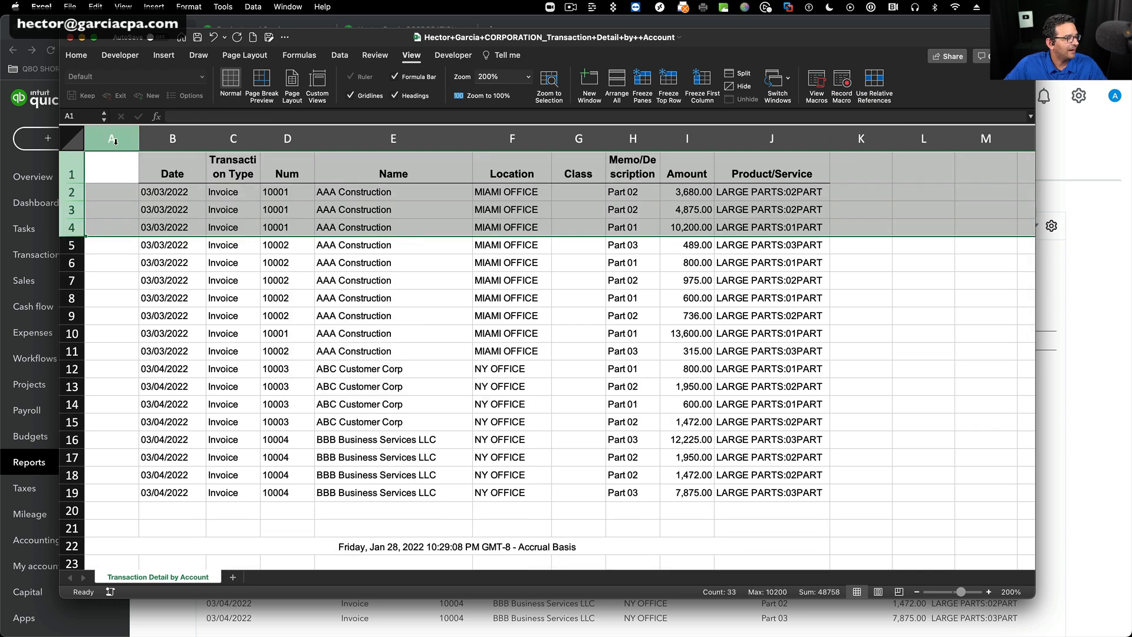
click(113, 139)
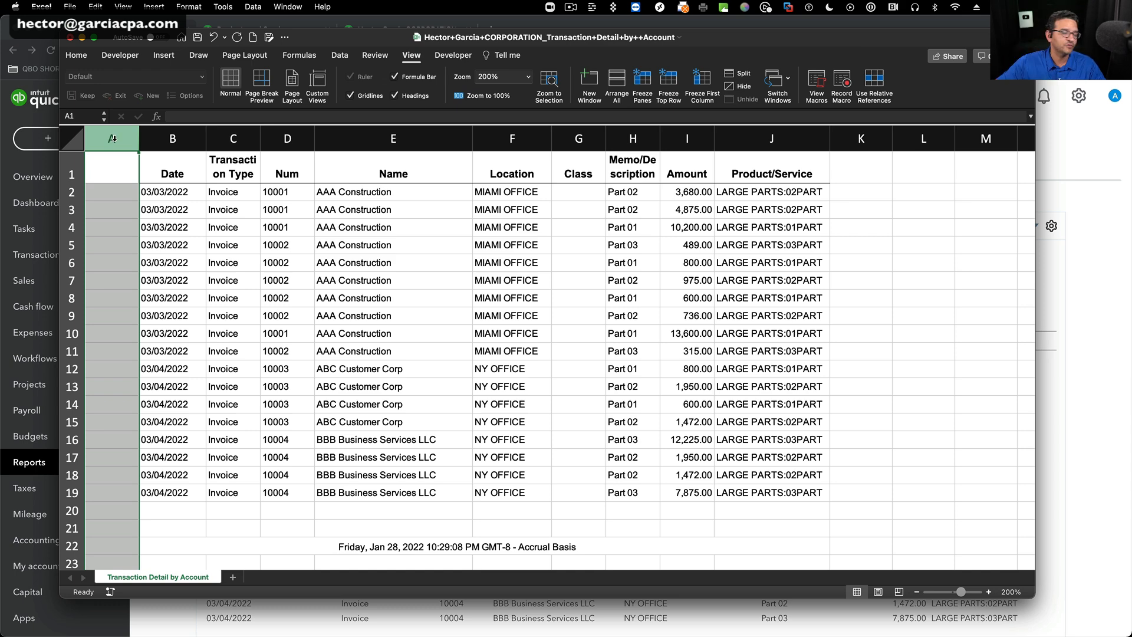
right_click(115, 137)
click(139, 218)
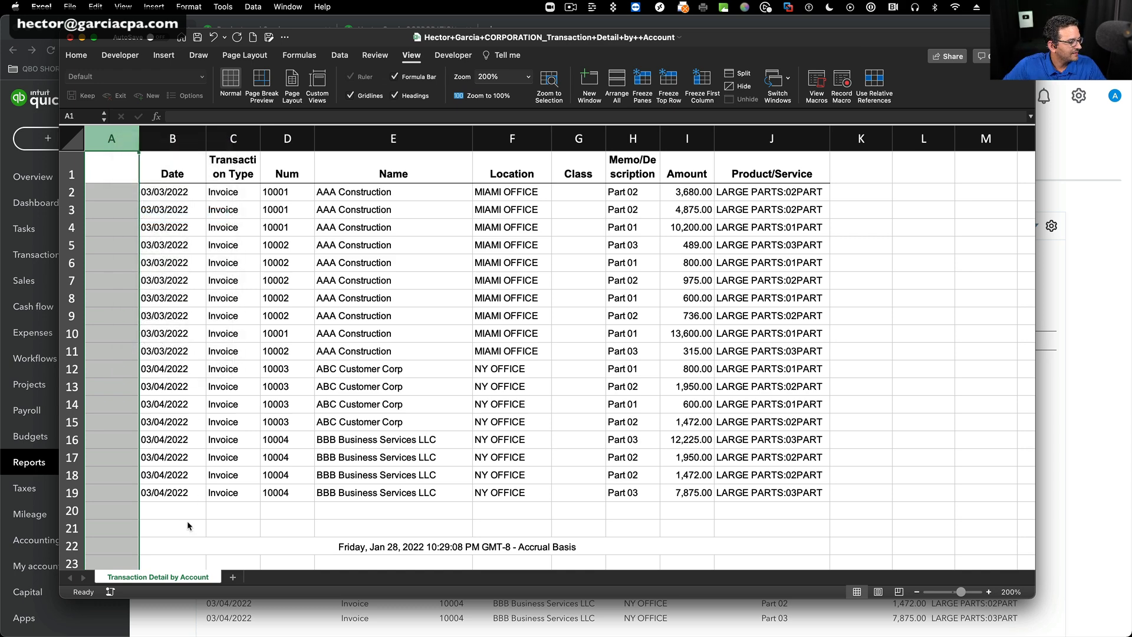
Remove the report footer in rows 20 to 23 below the transaction data.
mouse_move(75, 503)
mouse_down()
mouse_move(73, 524)
mouse_move(82, 496)
mouse_up()
right_click(344, 459)
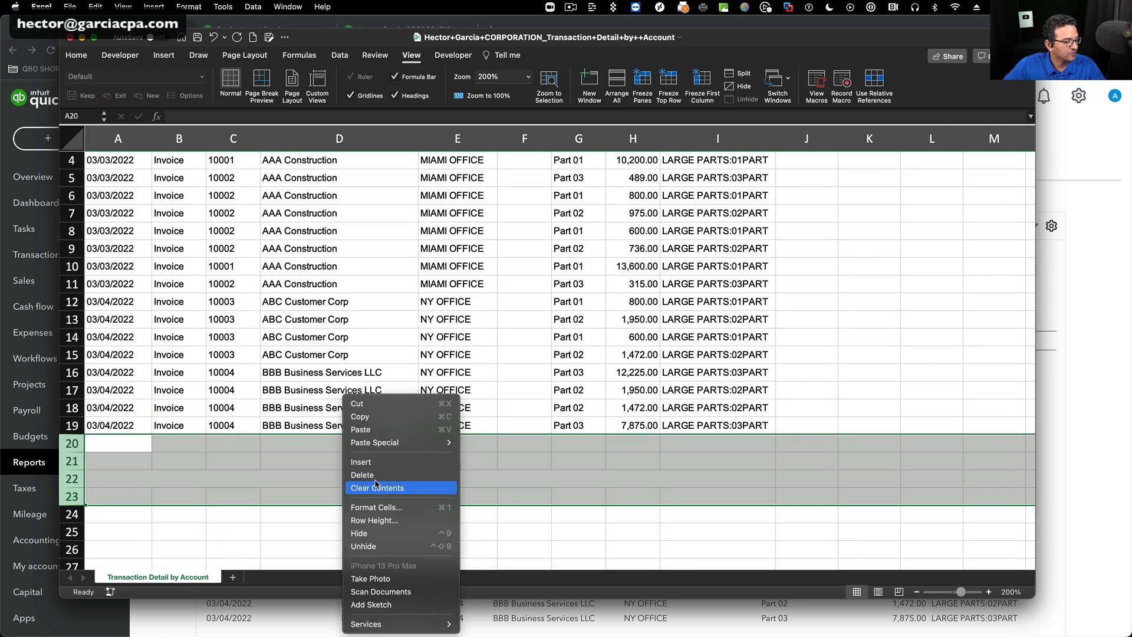
click(535, 491)
scroll(554, 460, up, 3)
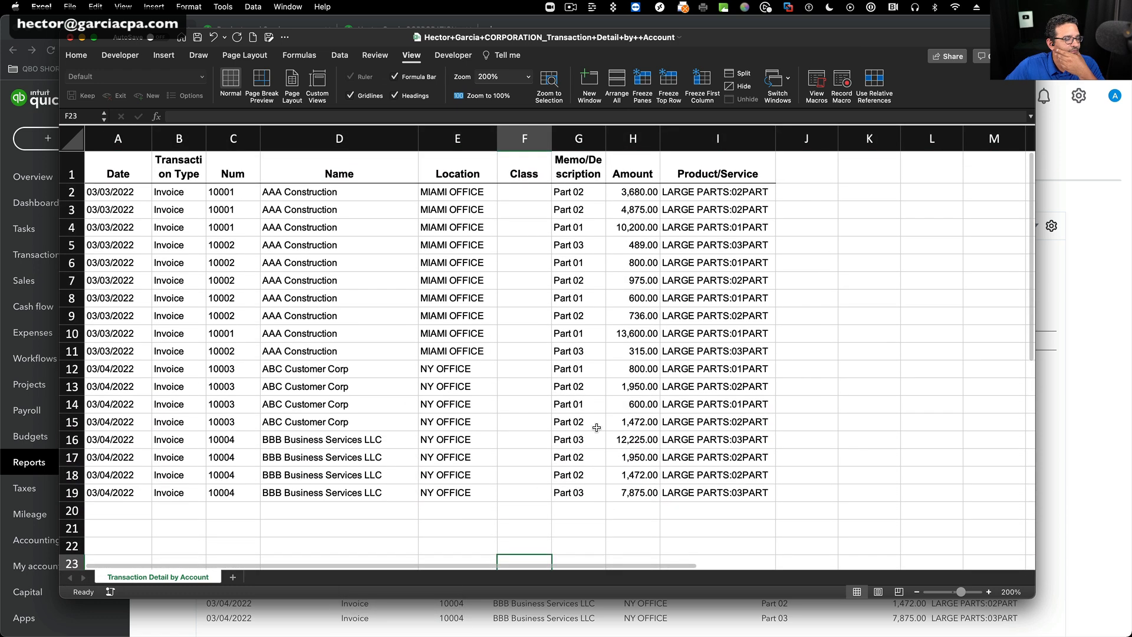
Create a PivotTable from the transaction data in A1:I19 on a new worksheet.
drag(131, 173, 765, 493)
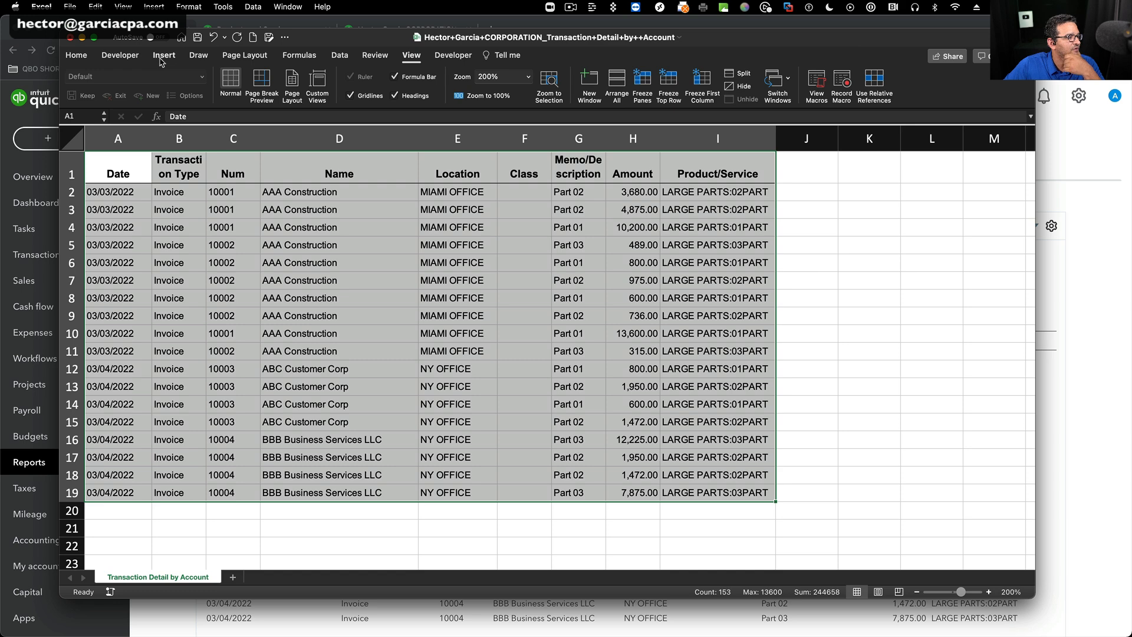
click(160, 59)
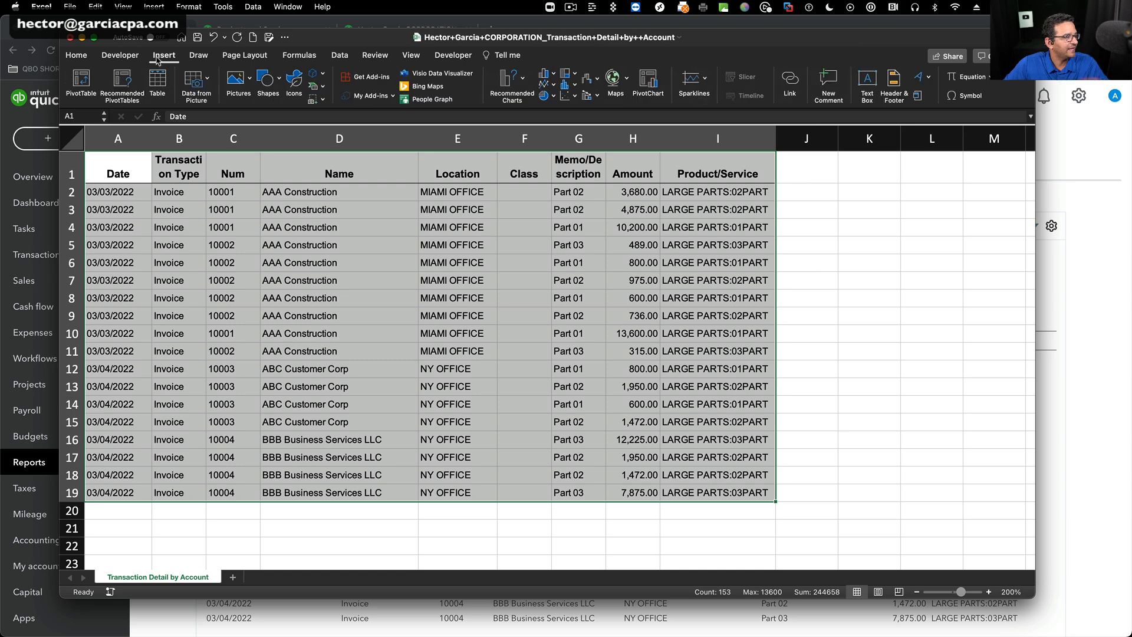
click(89, 81)
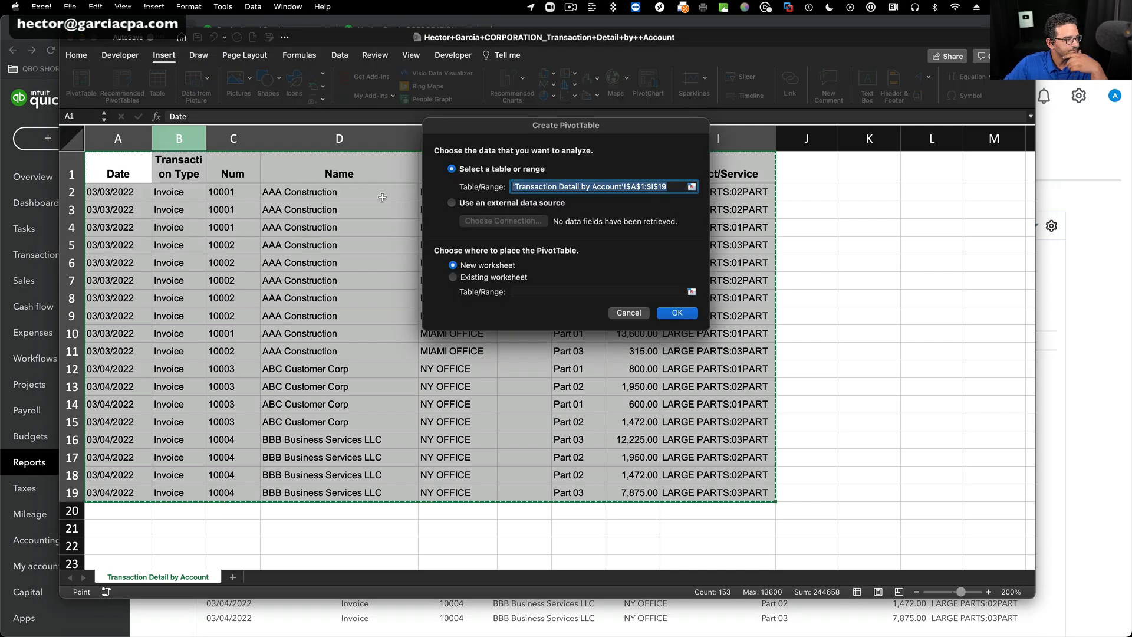
click(667, 316)
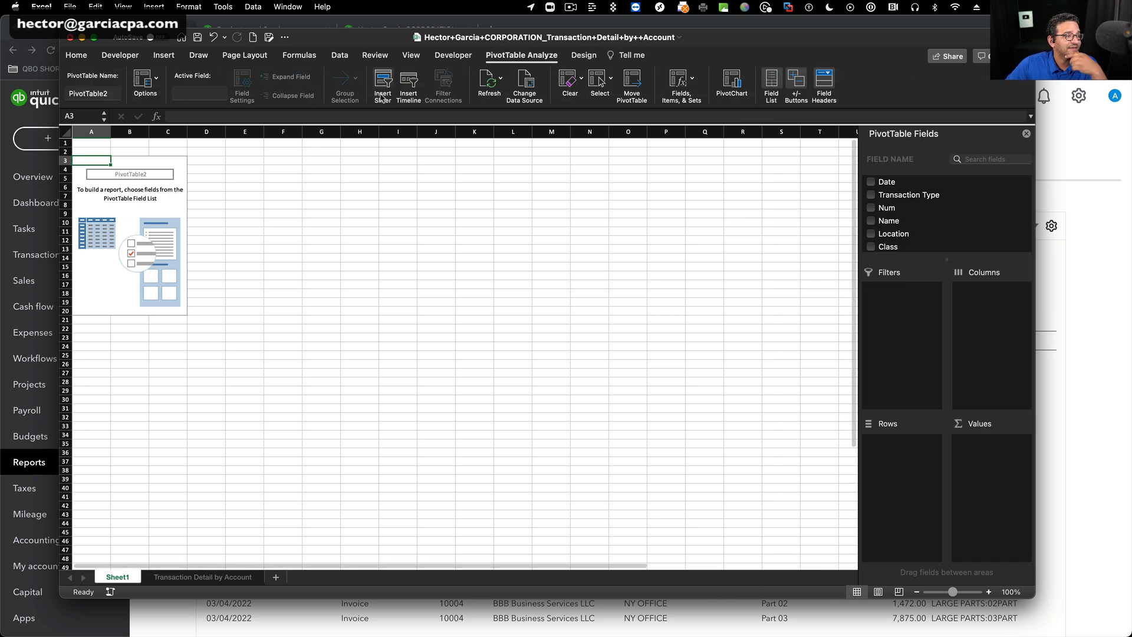
Set the PivotTable worksheet's zoom to 200%.
click(411, 55)
click(527, 76)
click(489, 104)
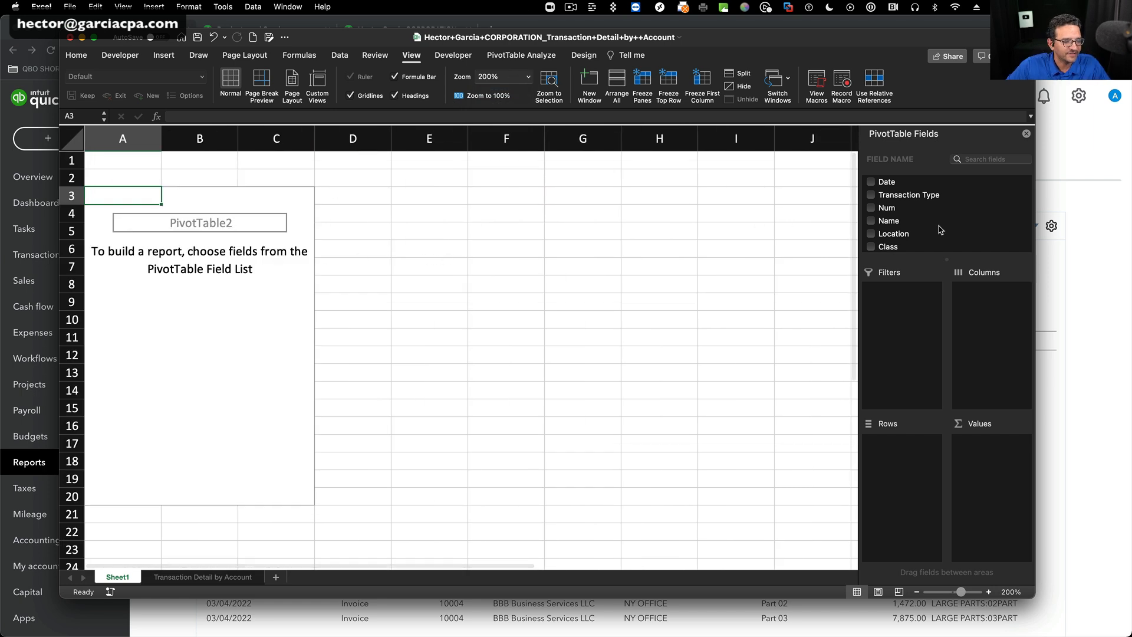
Add Location, Num, and Name to the PivotTable rows and Amount to its values as a sum.
drag(893, 233, 906, 453)
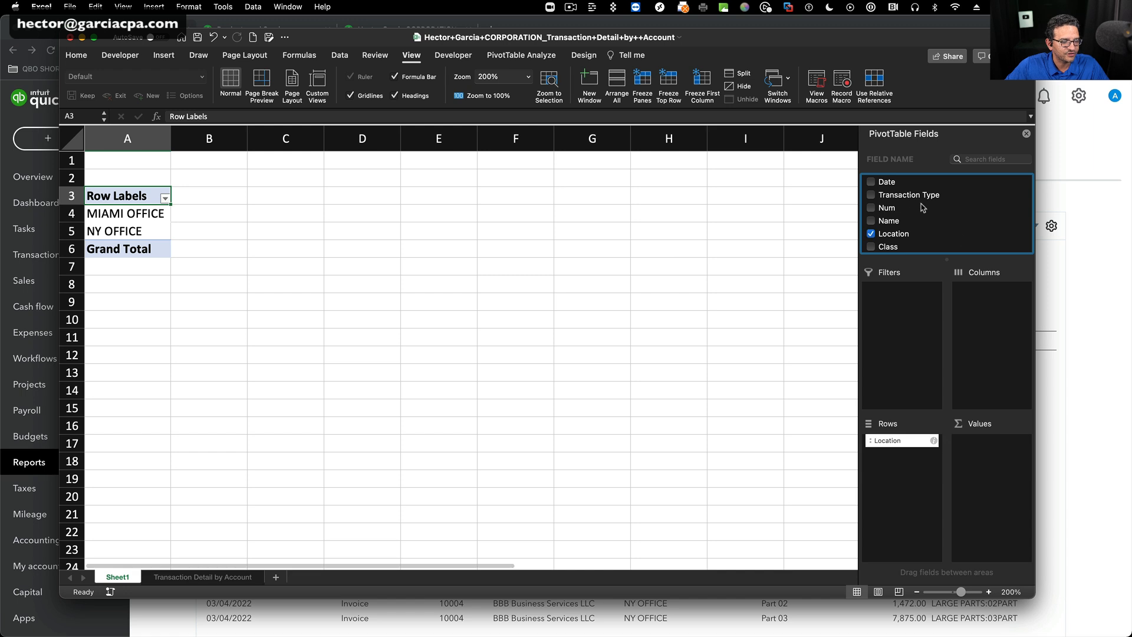
scroll(897, 200, down, 3)
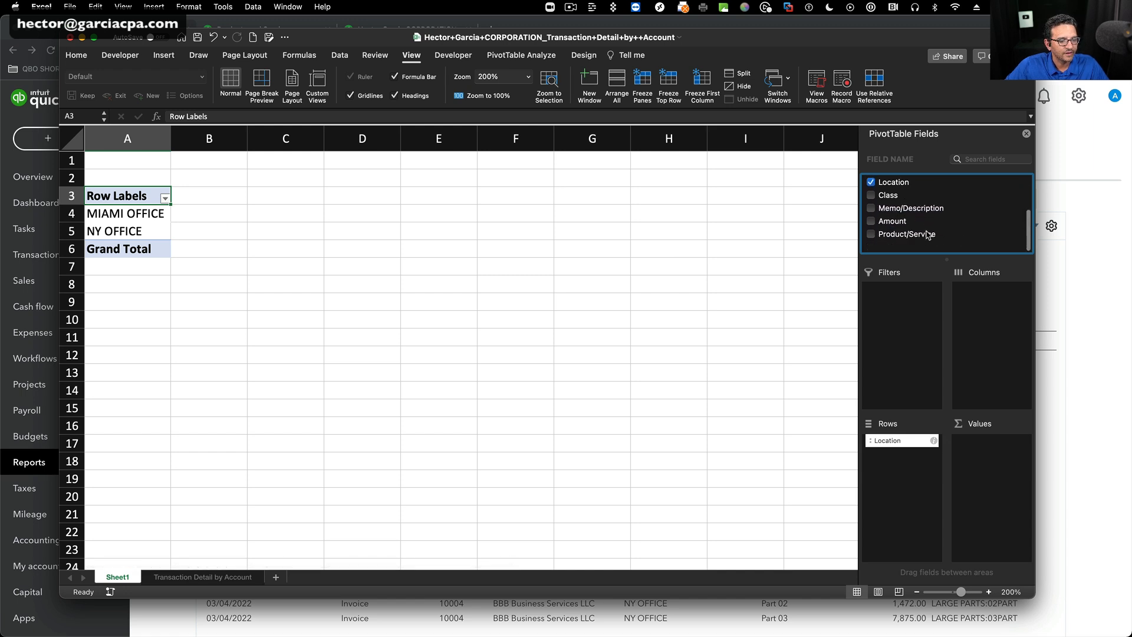
scroll(913, 232, up, 3)
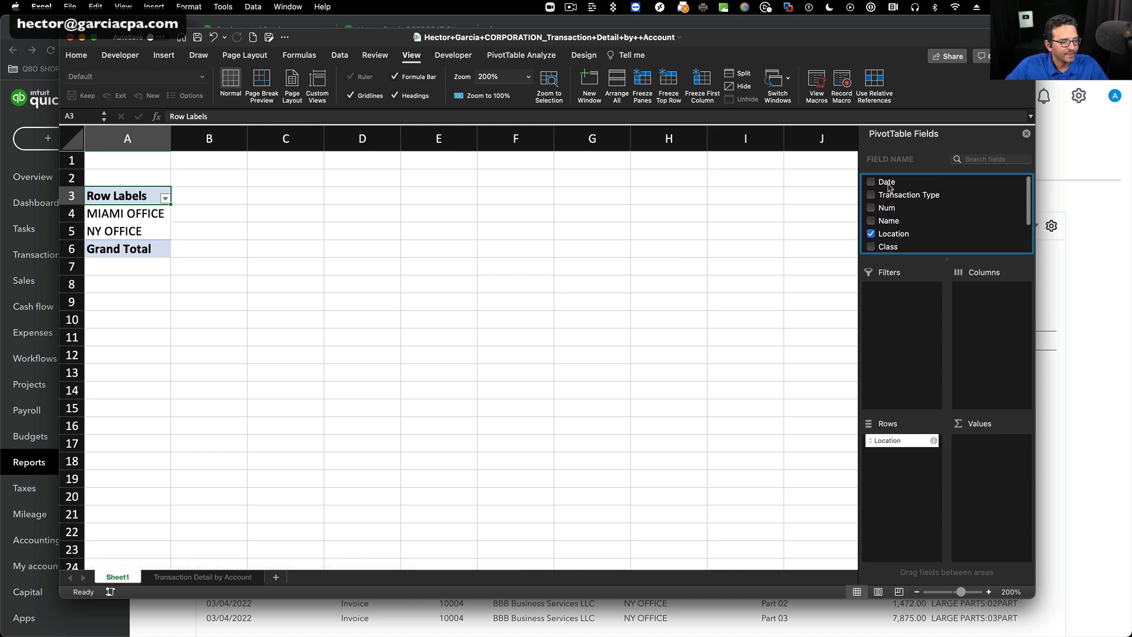
drag(887, 211, 911, 460)
drag(889, 221, 909, 490)
scroll(924, 236, down, 2)
scroll(911, 236, up, 1)
drag(890, 237, 995, 449)
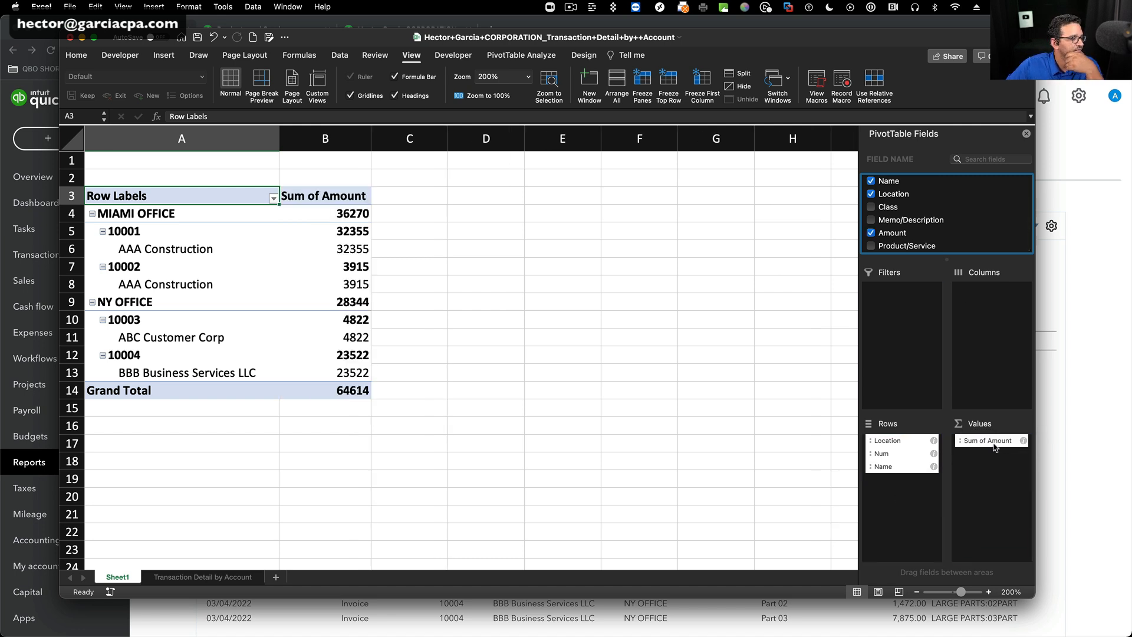
Return to the Transaction Detail by Account sheet and select the amounts in H2:H19 to check their total.
scroll(943, 218, up, 3)
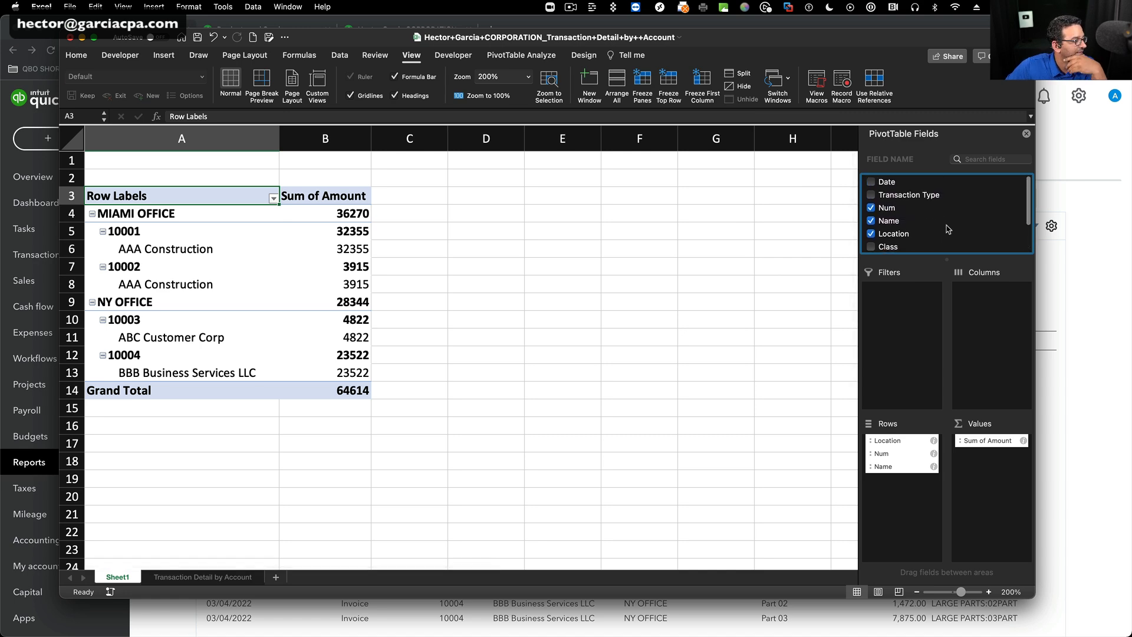
click(209, 577)
click(571, 281)
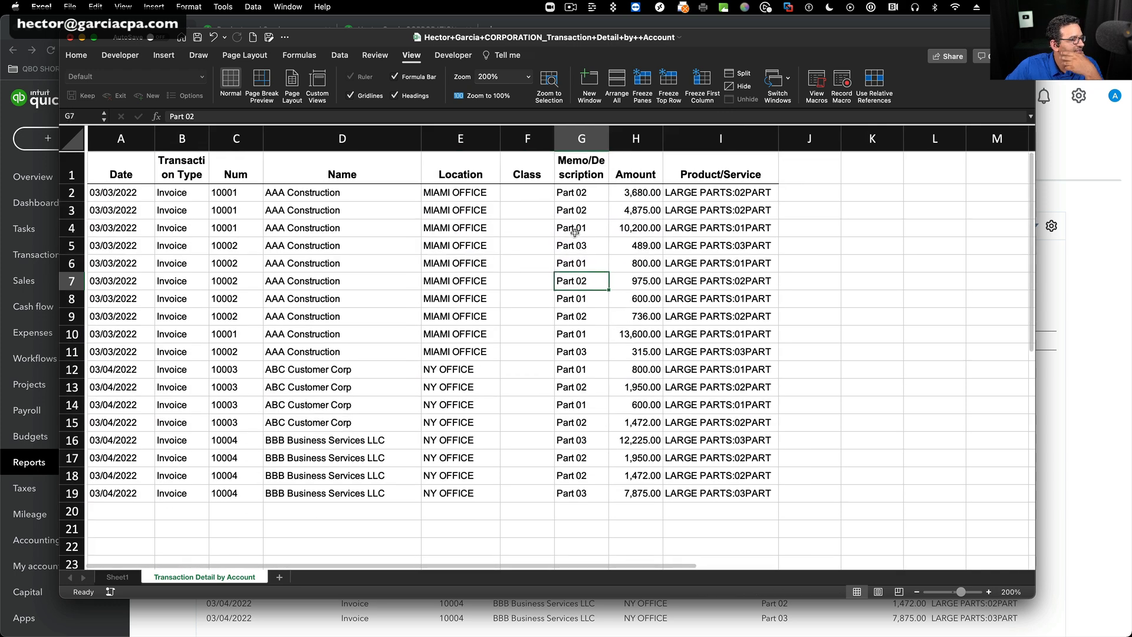
drag(634, 192, 647, 494)
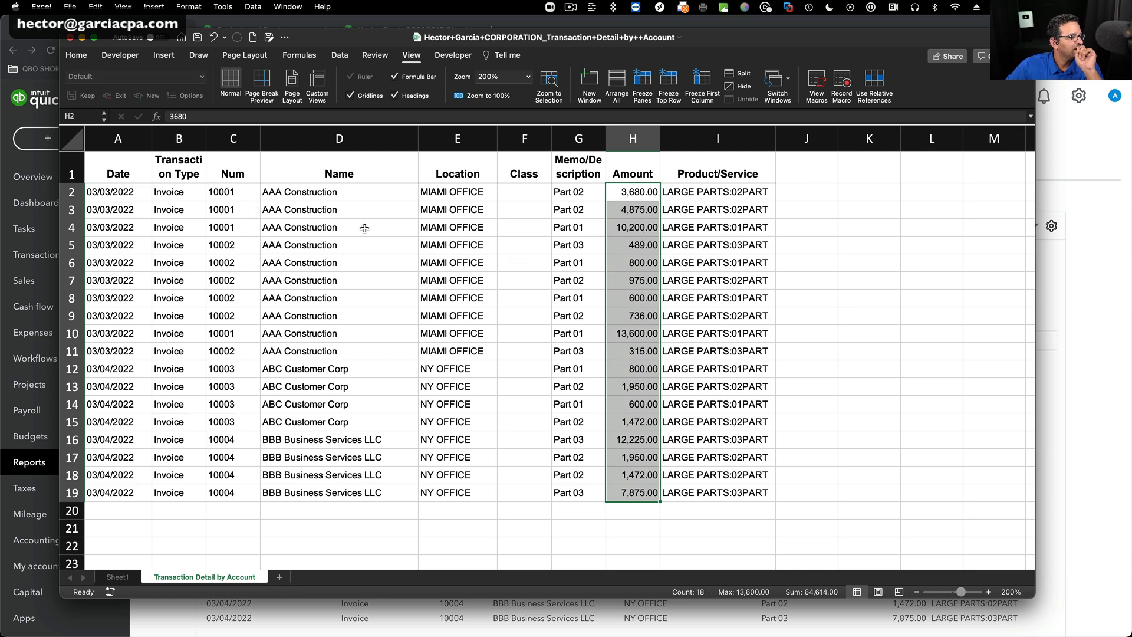
Close the exported Transaction Detail by Account workbook and return to the QuickBooks Online report.
click(613, 236)
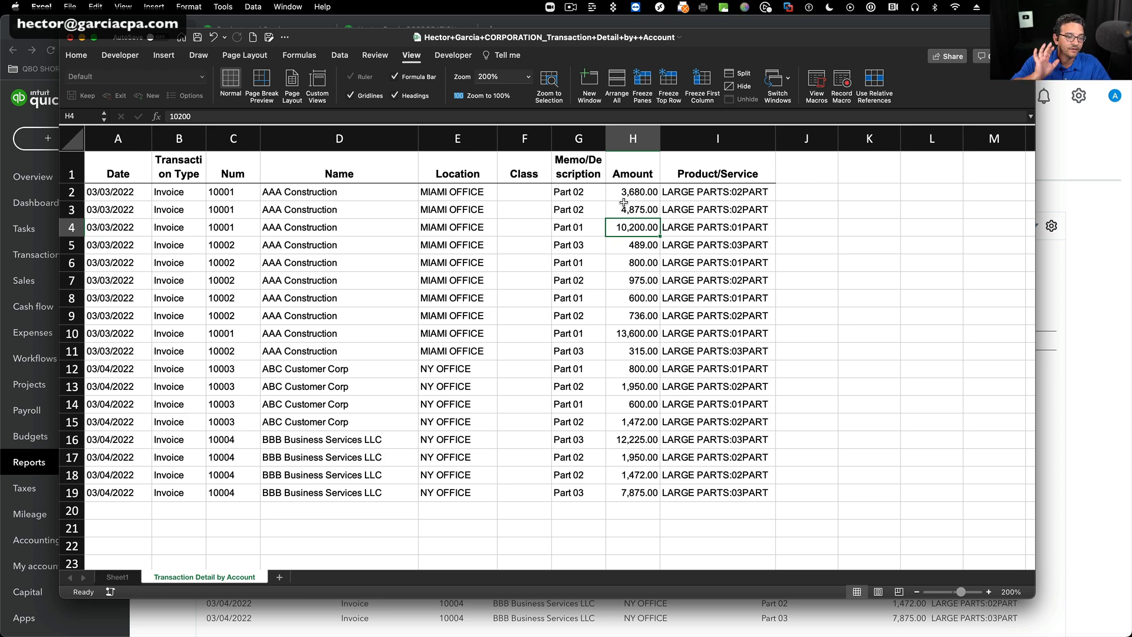
click(70, 38)
click(556, 371)
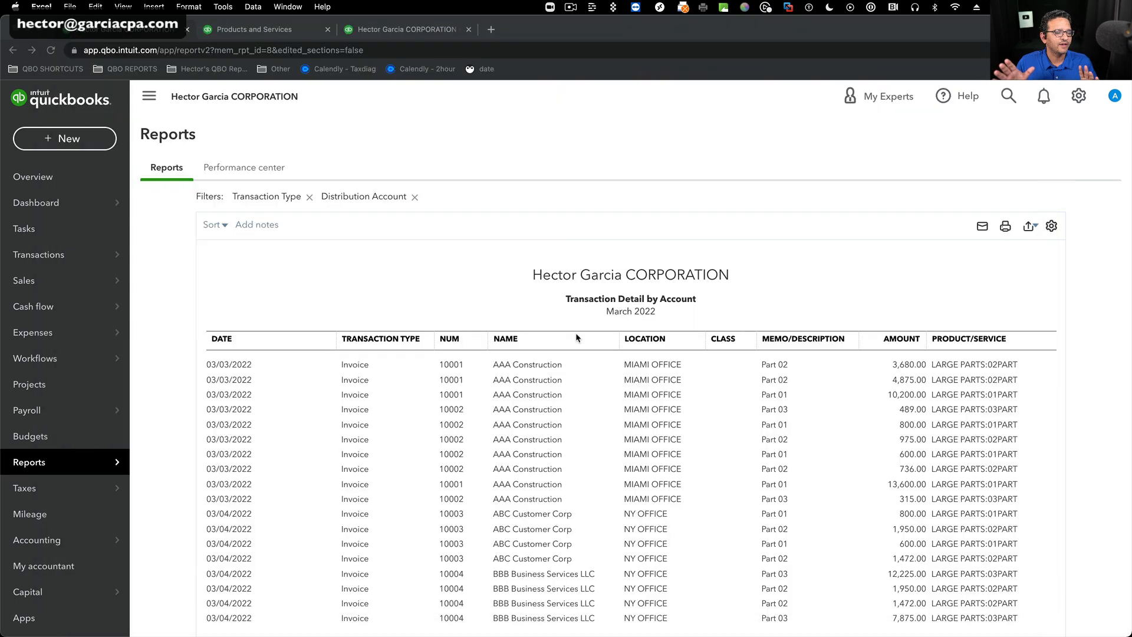
Replace the Amount column in the Transaction Detail by Account report with Debit and Credit columns.
scroll(576, 333, down, 1)
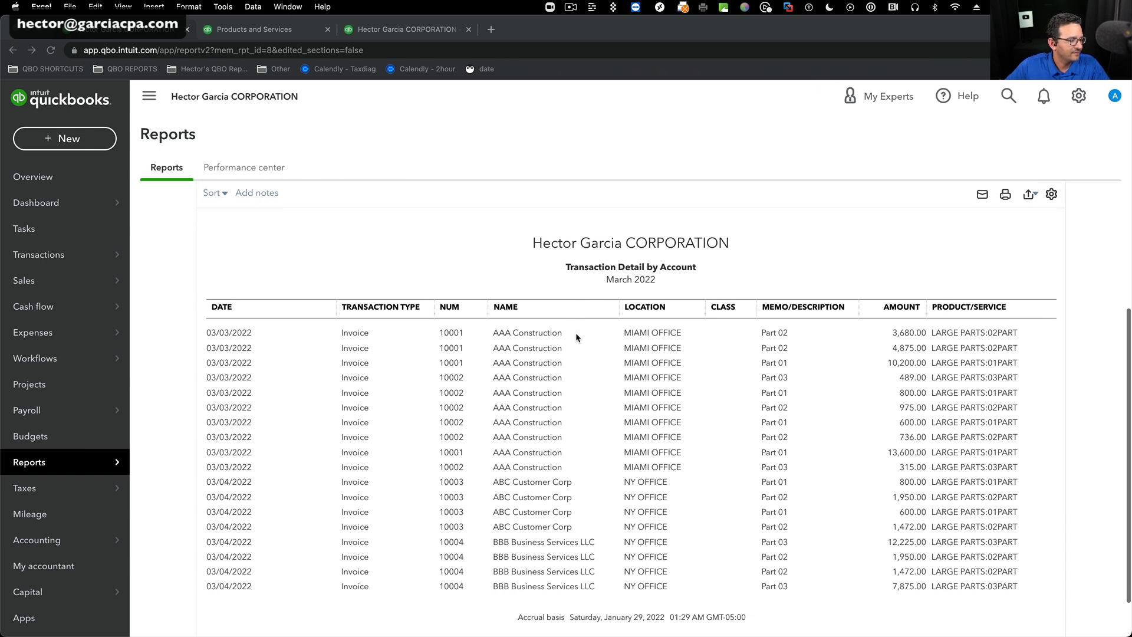
scroll(575, 332, up, 3)
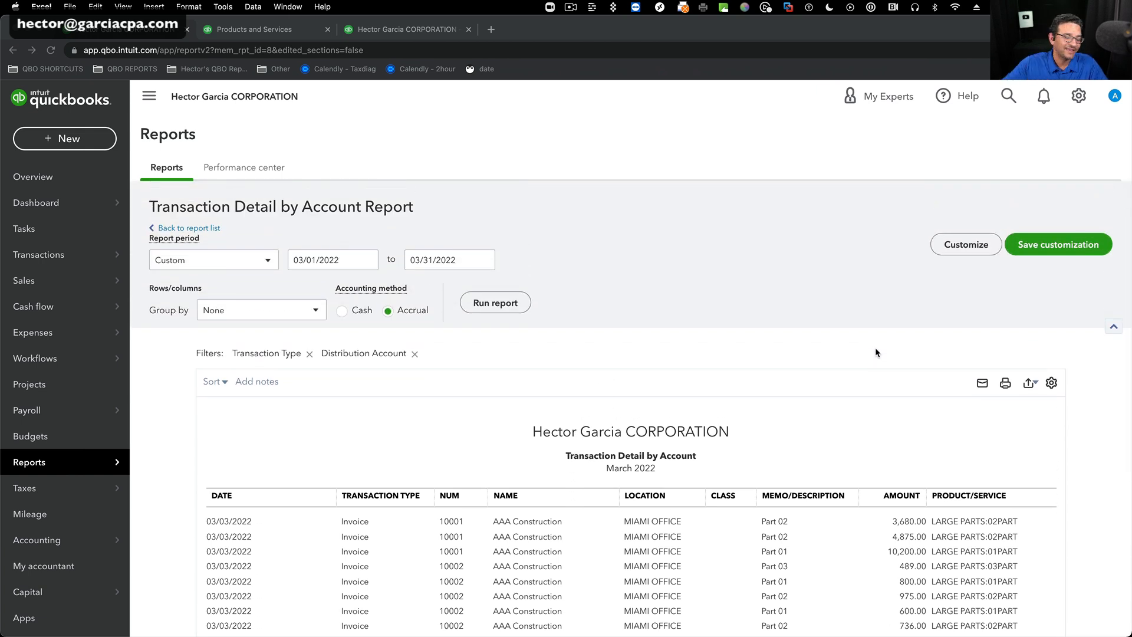
scroll(875, 352, down, 1)
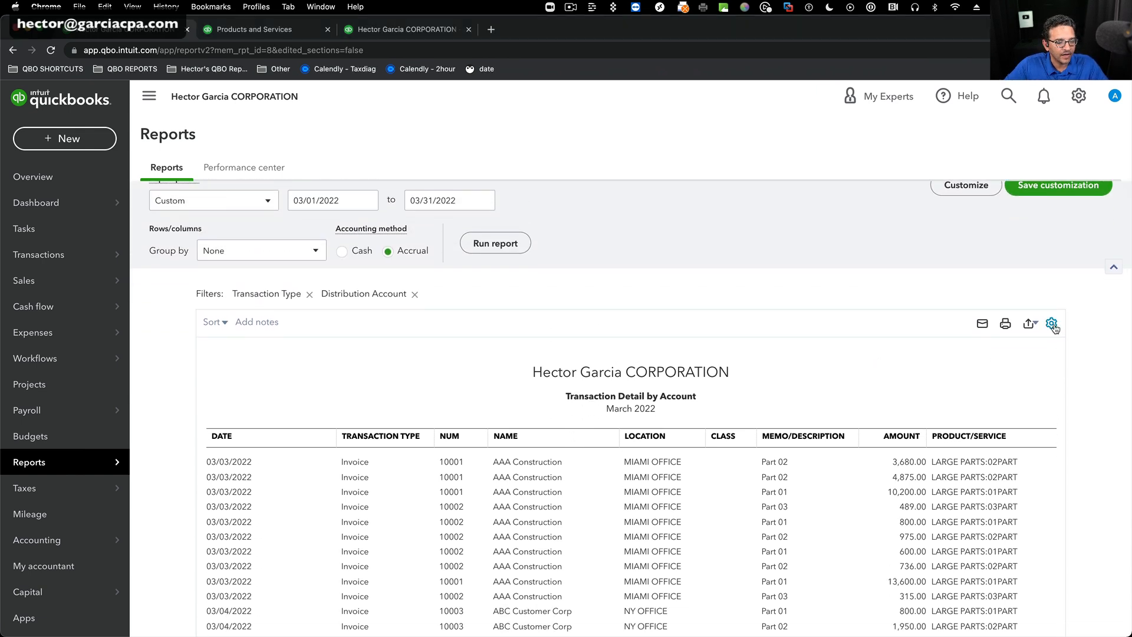
click(1051, 323)
scroll(1041, 407, down, 2)
scroll(1041, 411, down, 3)
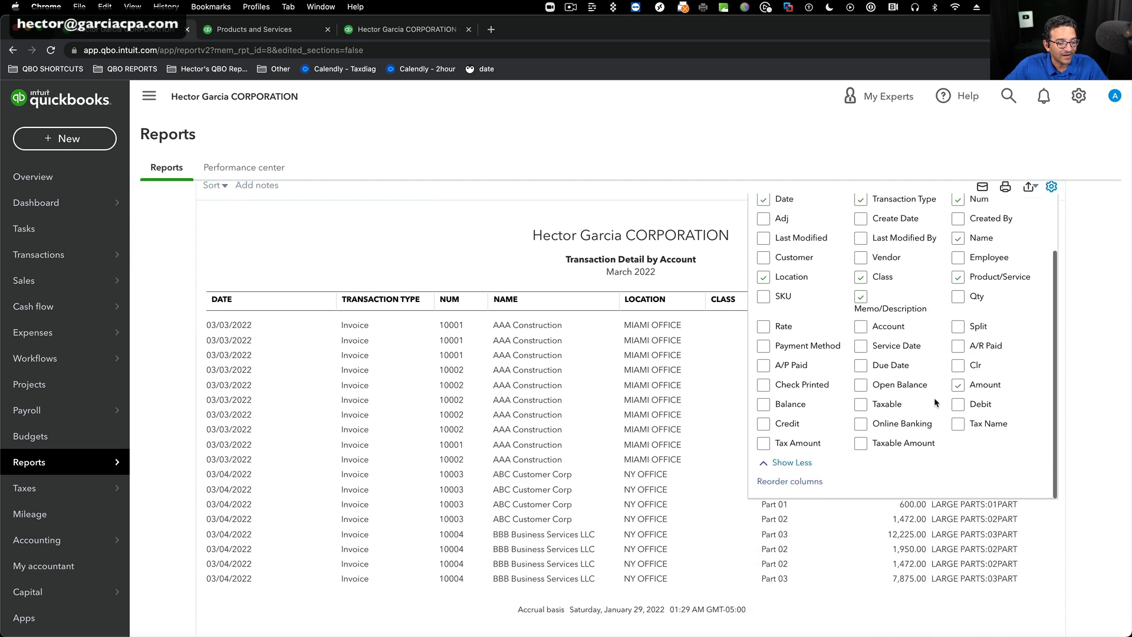
click(957, 384)
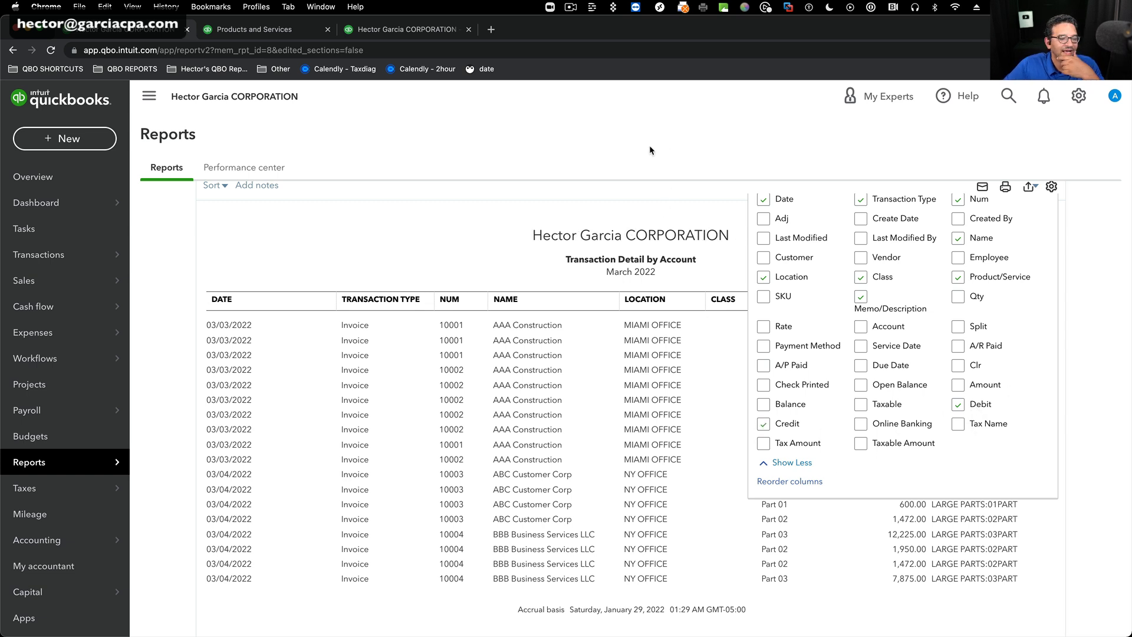
click(1068, 359)
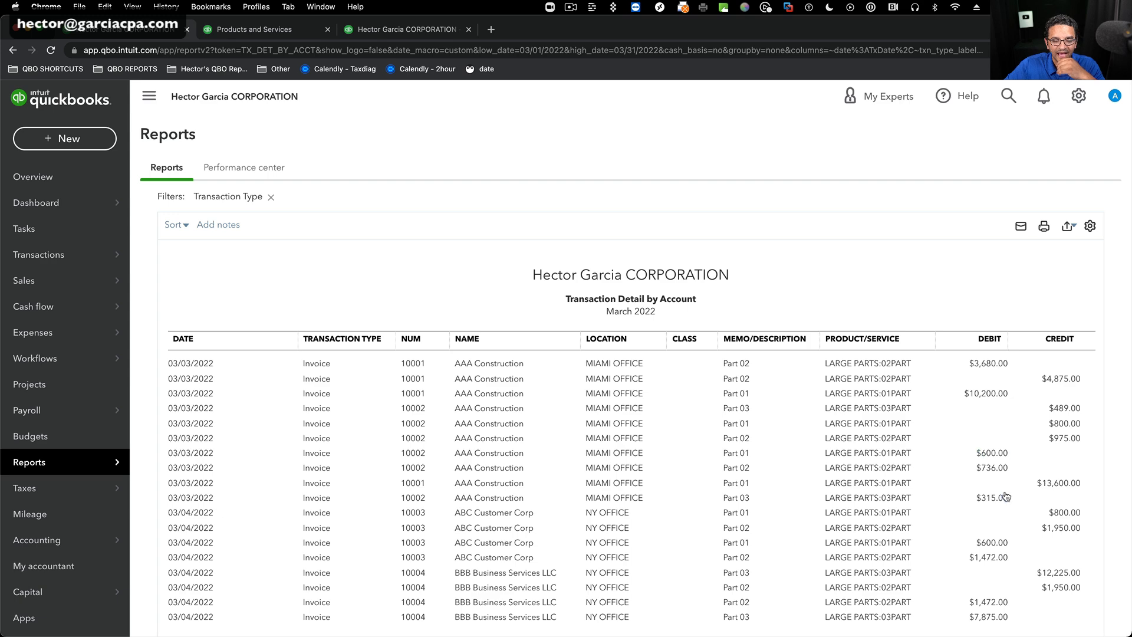
Review the Debit and Credit entries and save the report customization.
scroll(1027, 494, down, 3)
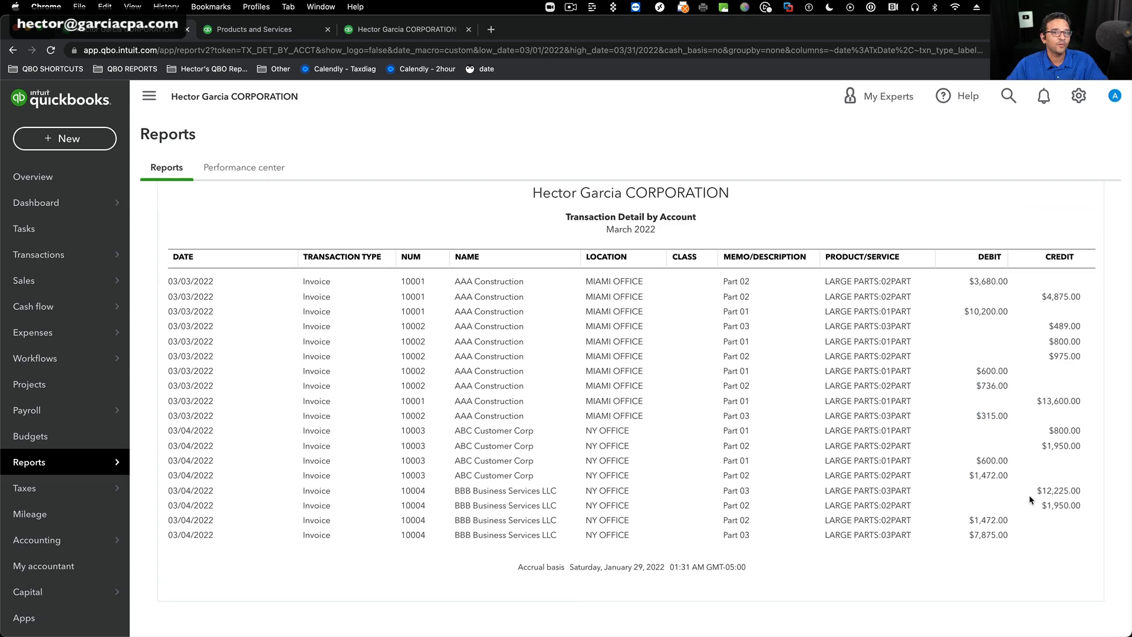
scroll(1032, 426, up, 1)
scroll(1027, 426, up, 5)
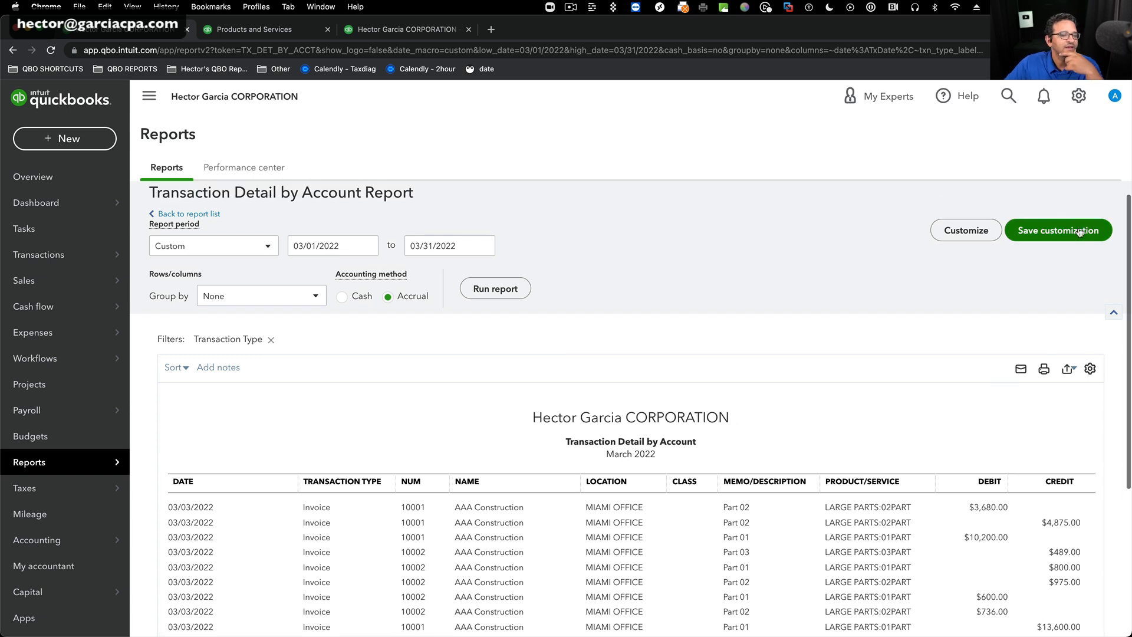
click(1058, 227)
click(1071, 495)
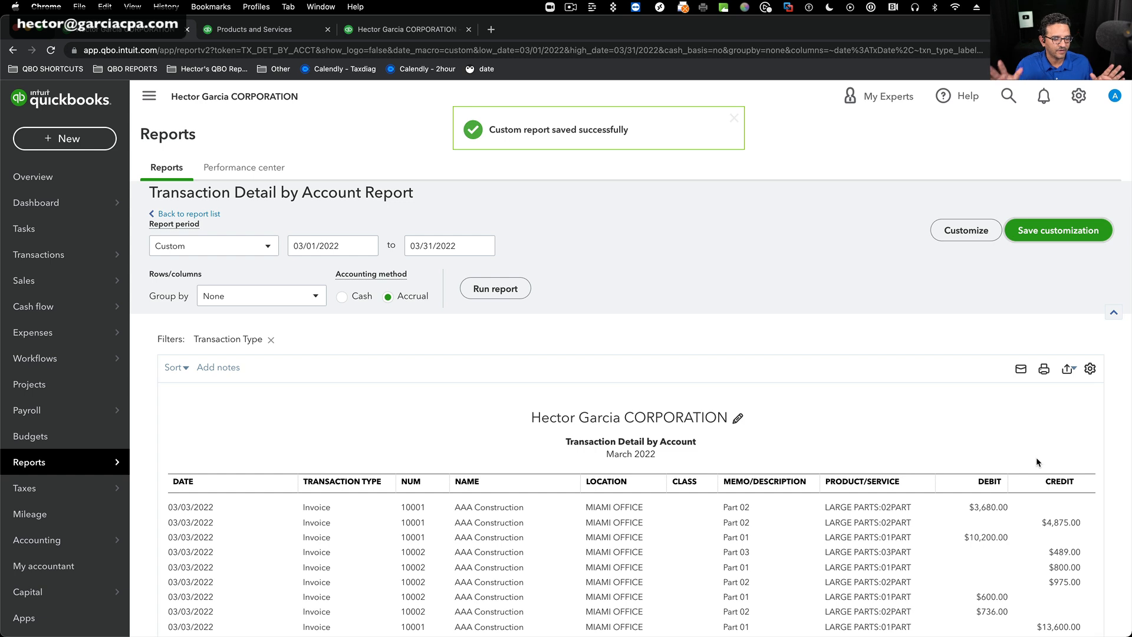
Export the customized report to Excel and open the downloaded workbook.
click(1066, 368)
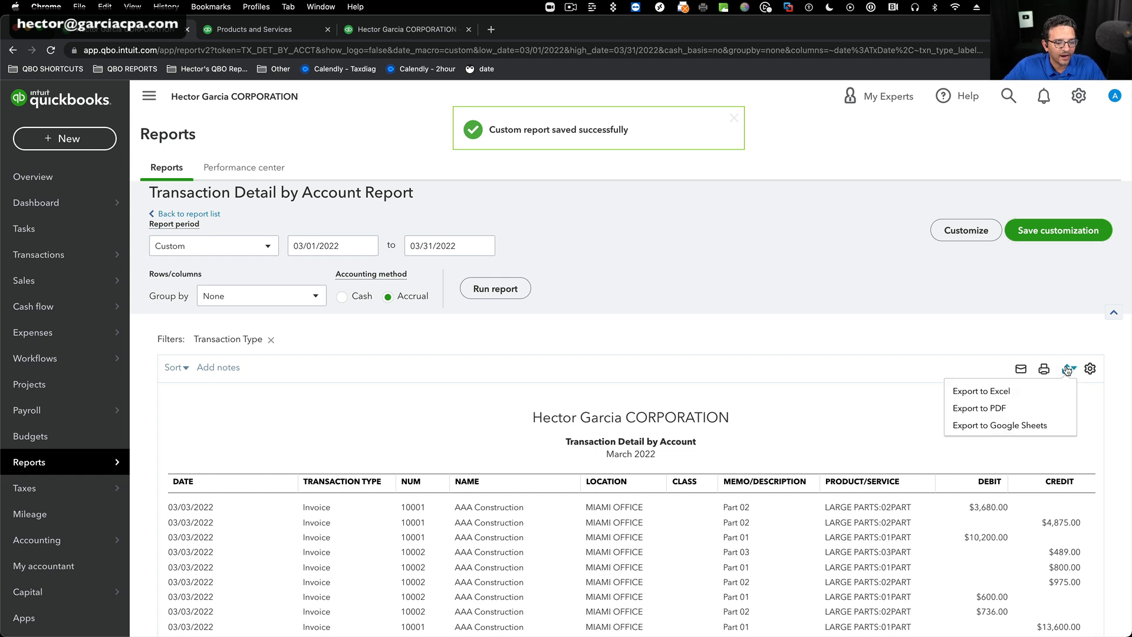
click(985, 390)
click(94, 628)
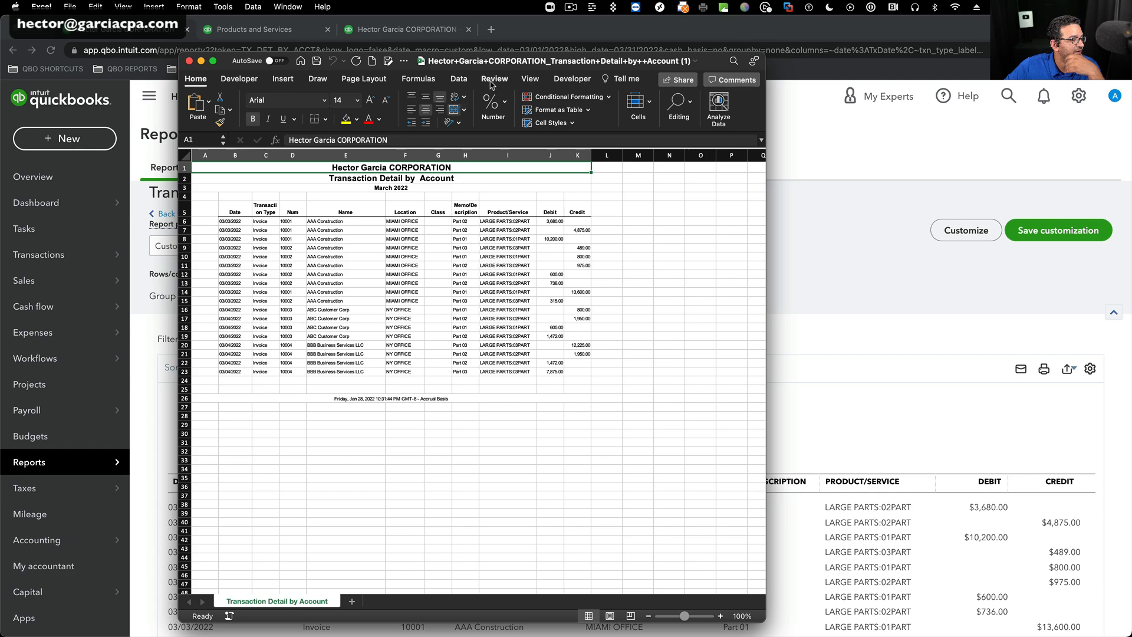
Set the worksheet zoom to 200% and expand the workbook window to full screen.
click(529, 79)
click(488, 101)
click(465, 122)
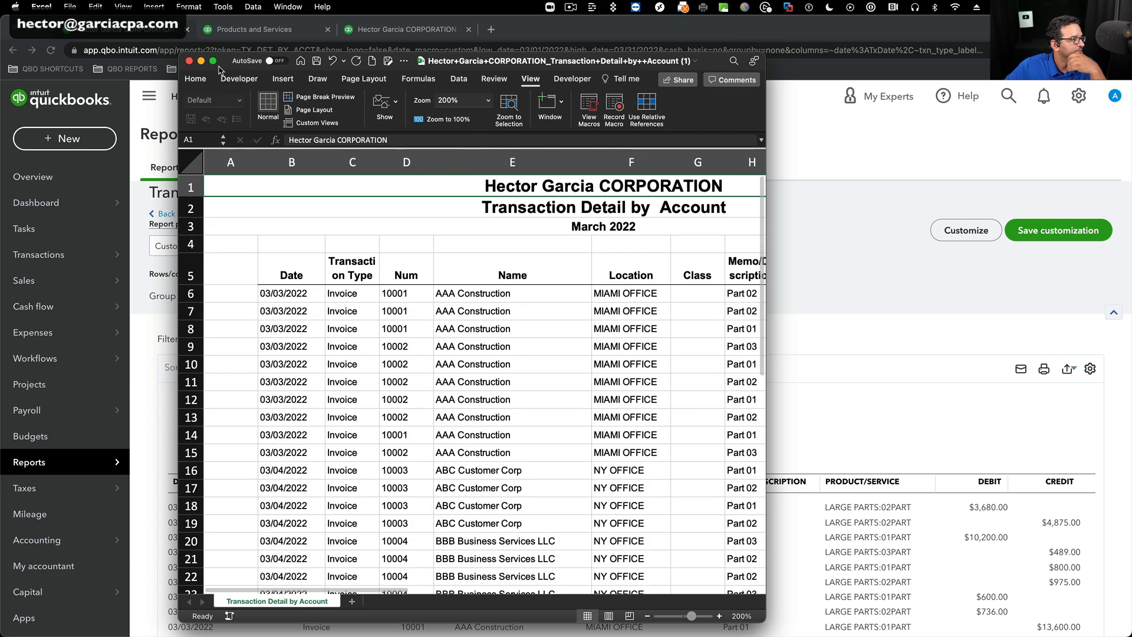
click(212, 61)
Delete the report title rows 1 to 4 and the blank column A.
drag(13, 139, 13, 195)
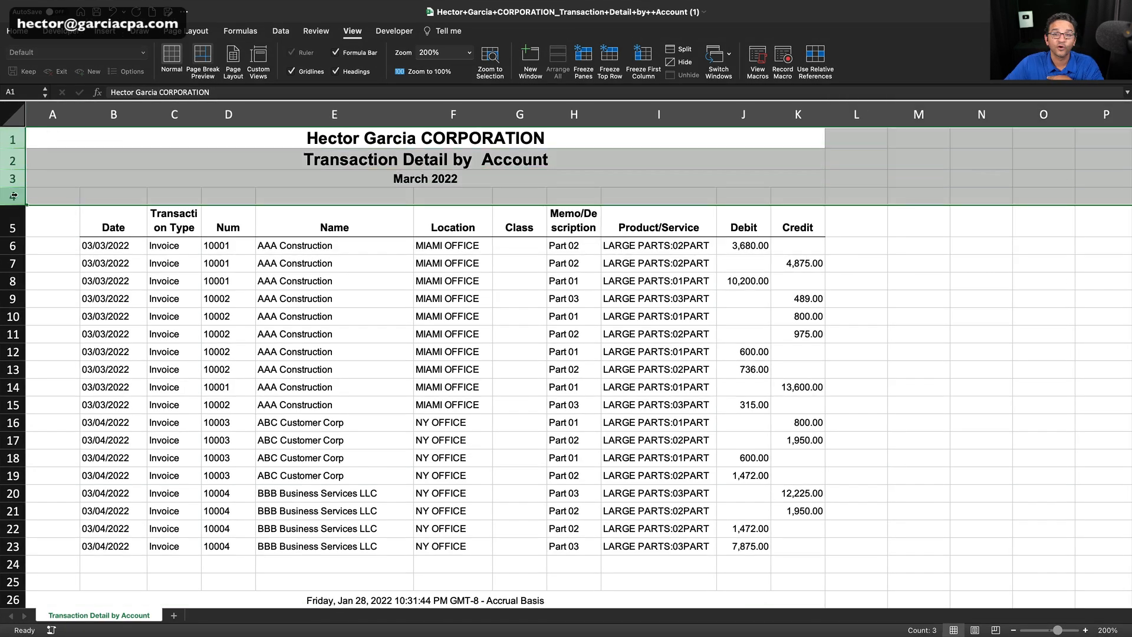
right_click(256, 155)
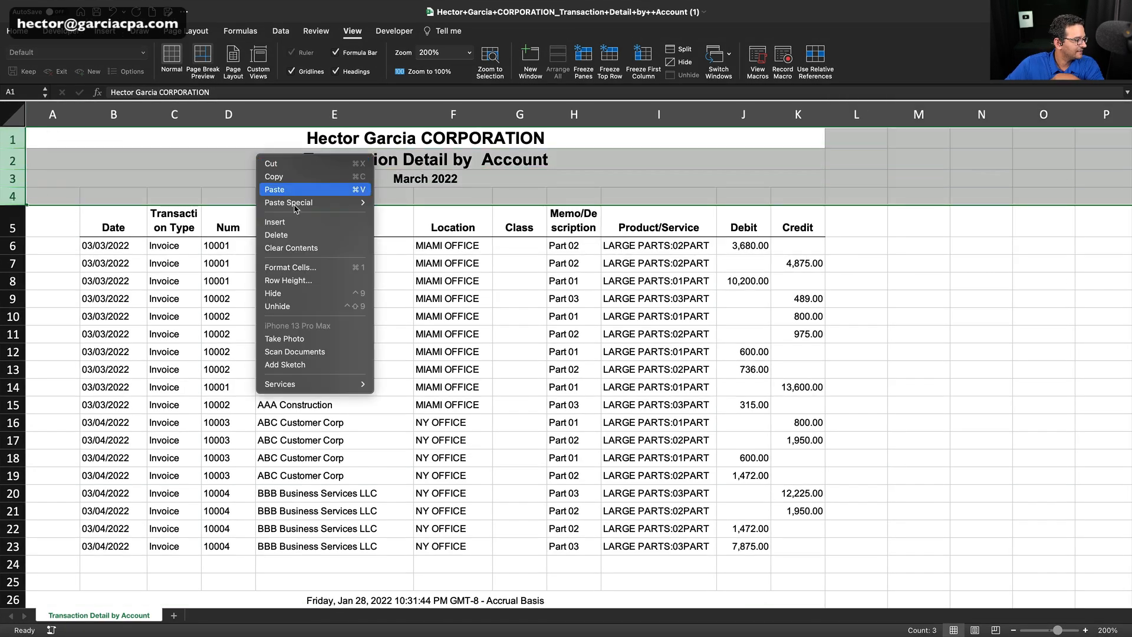
click(293, 235)
click(56, 110)
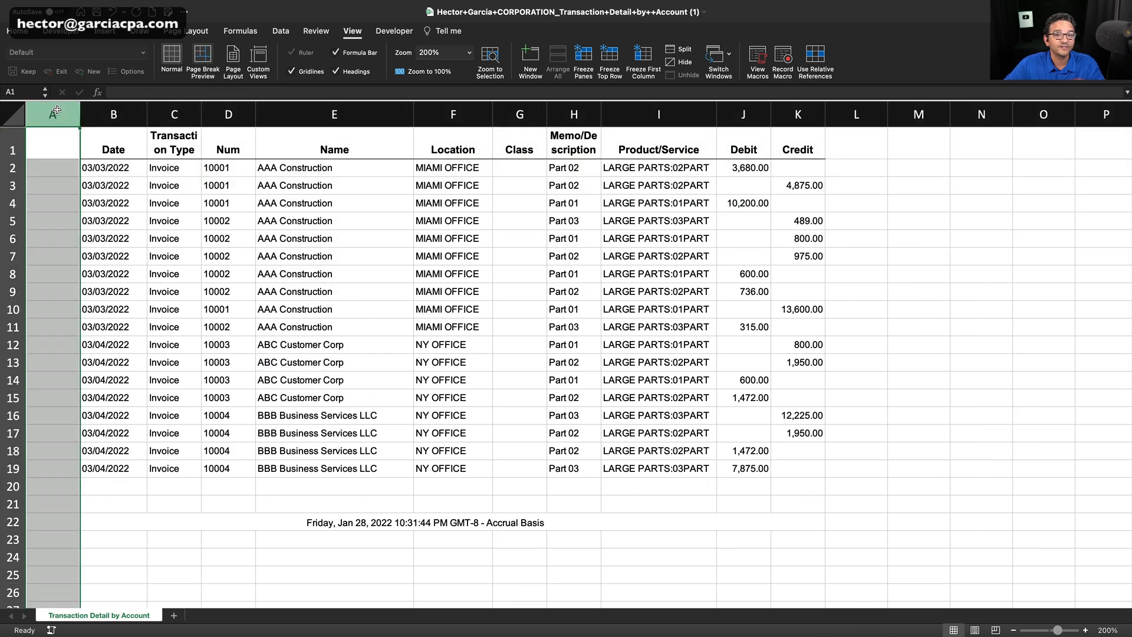
right_click(56, 110)
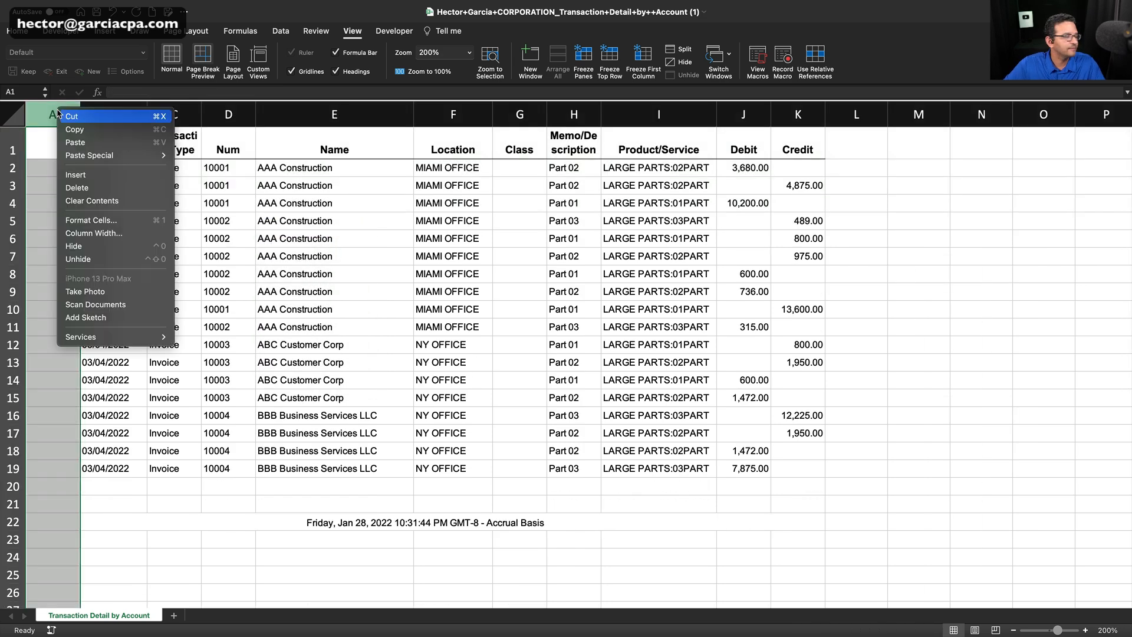
click(103, 191)
Delete the rows below the transaction data that contain the report's date and accrual-basis footer.
click(171, 503)
drag(13, 483, 11, 541)
right_click(339, 517)
click(367, 481)
click(576, 518)
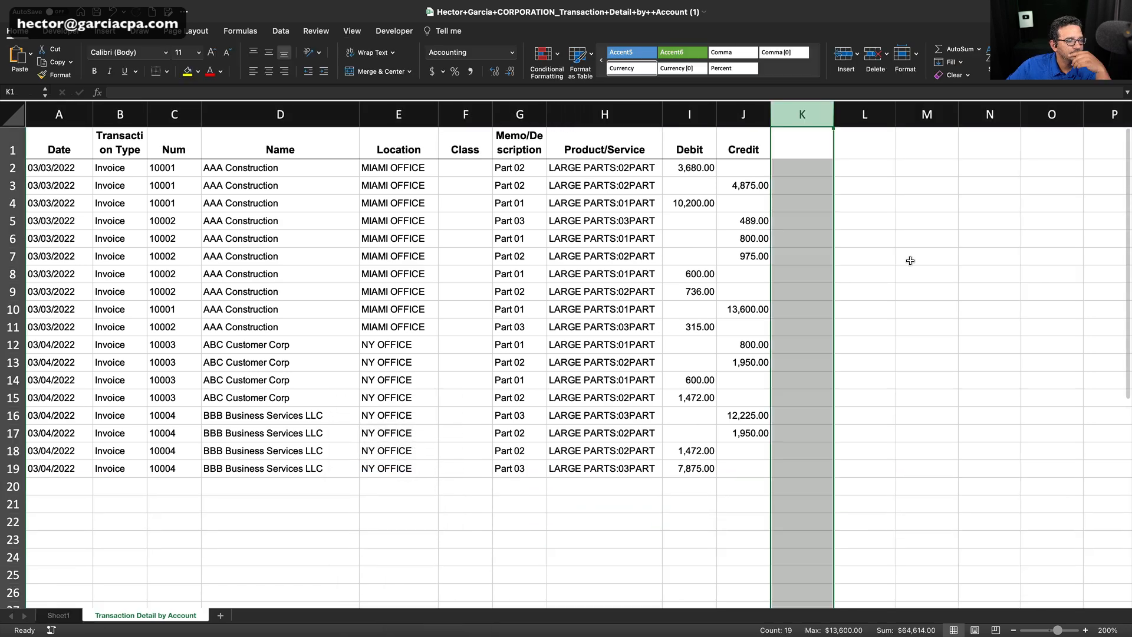
Widen column K and enter the heading Profit in K1.
click(910, 260)
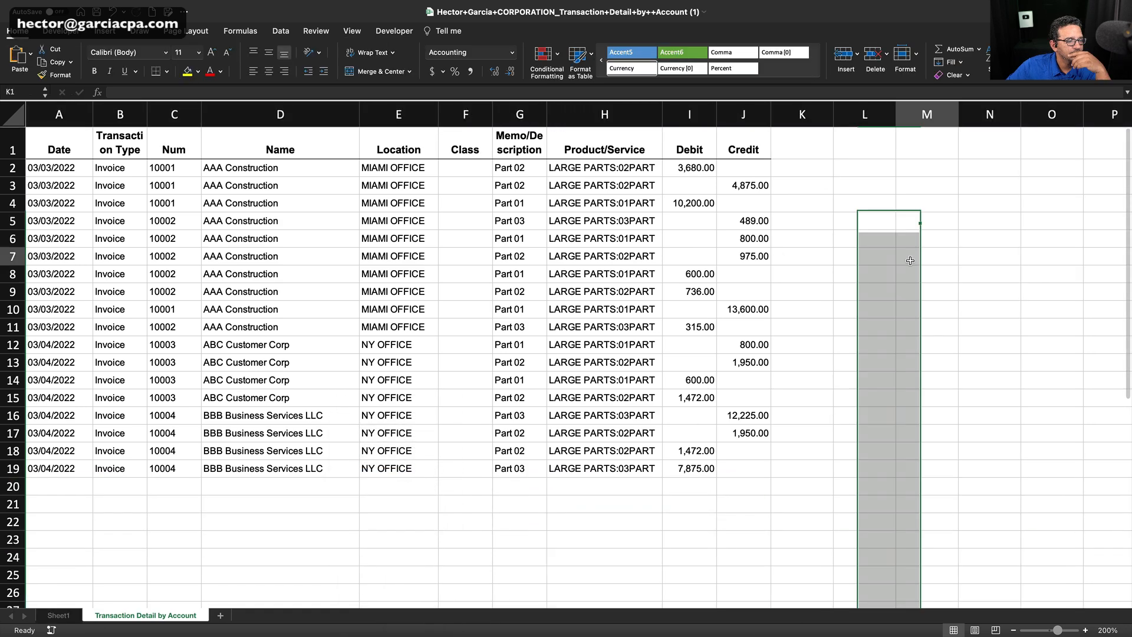
drag(833, 114, 841, 114)
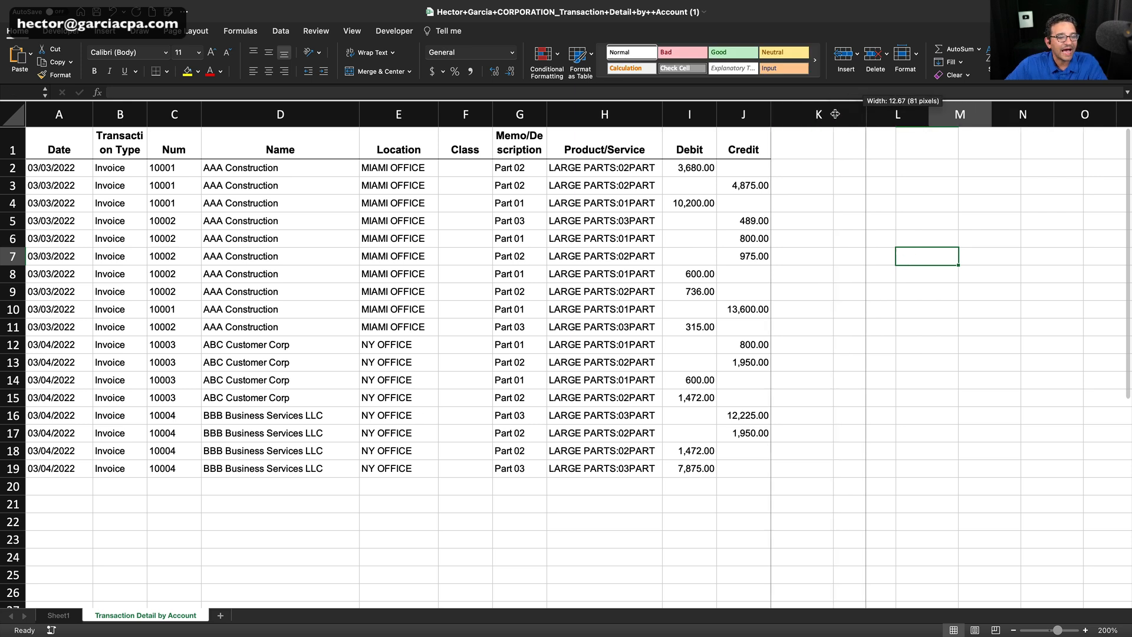
click(805, 145)
text(Profit)
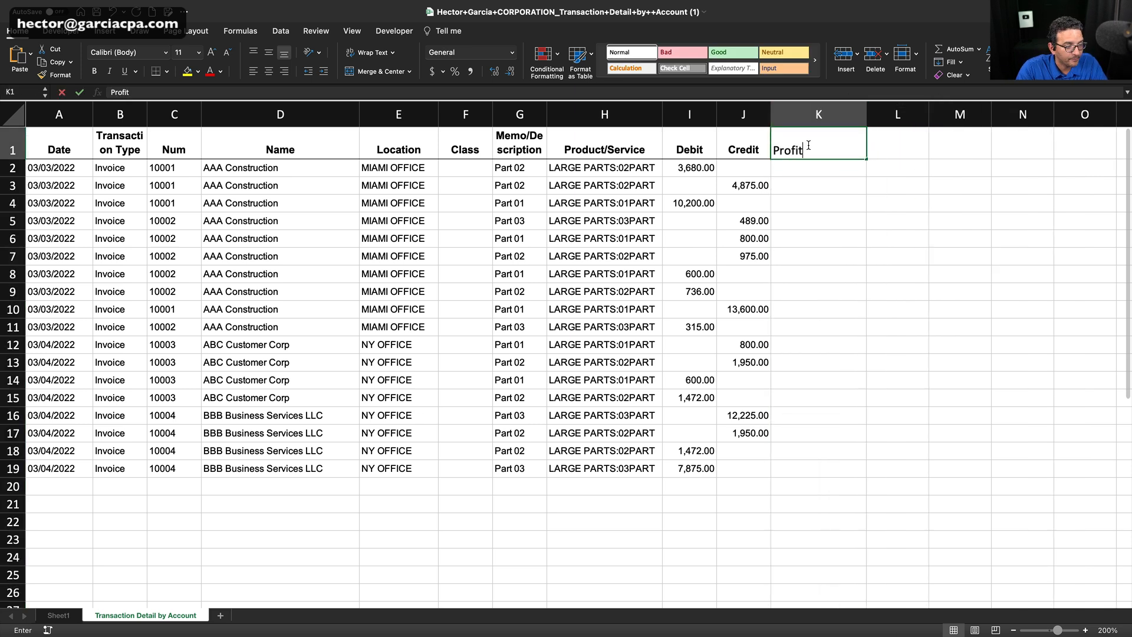
key(Return)
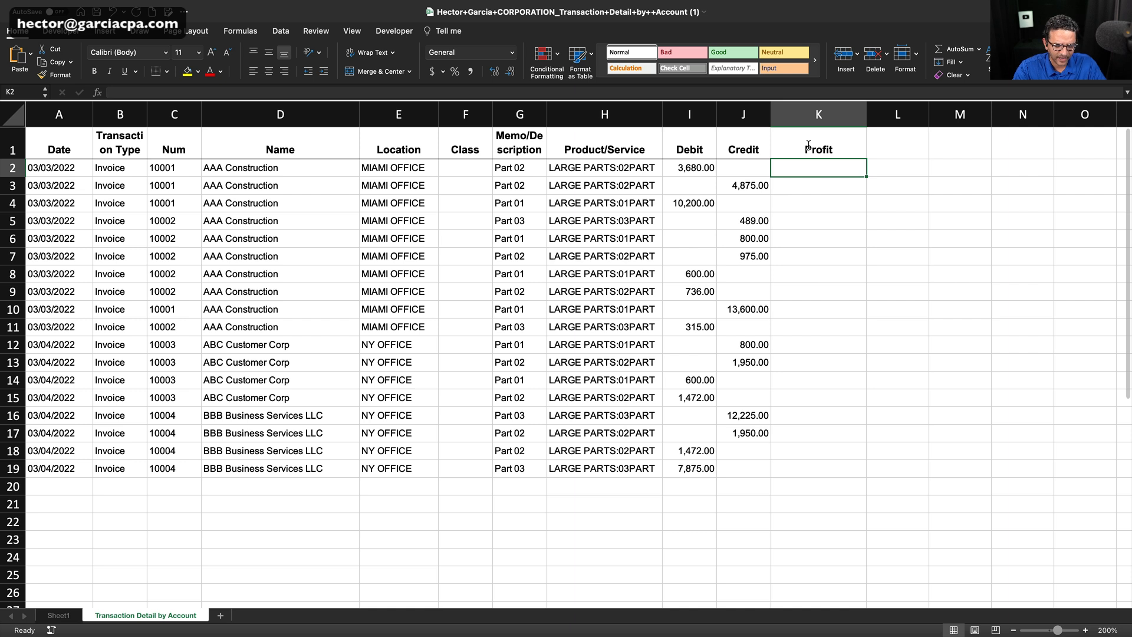
Enter the formula =J2-I2 in K2 to calculate profit as credit minus debit.
text(=)
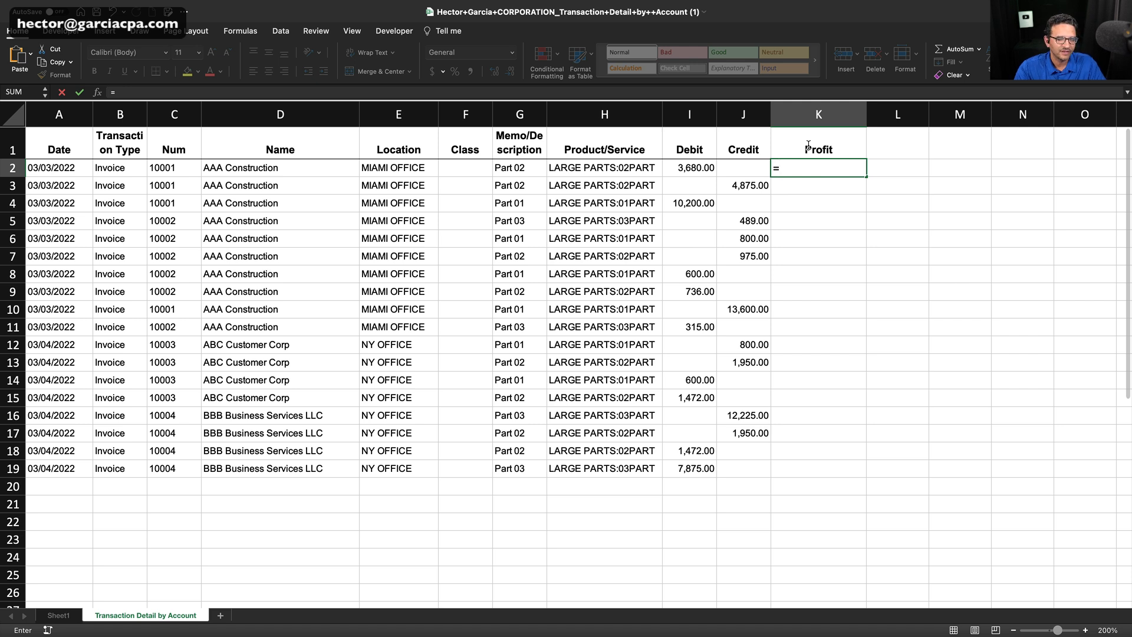
click(761, 170)
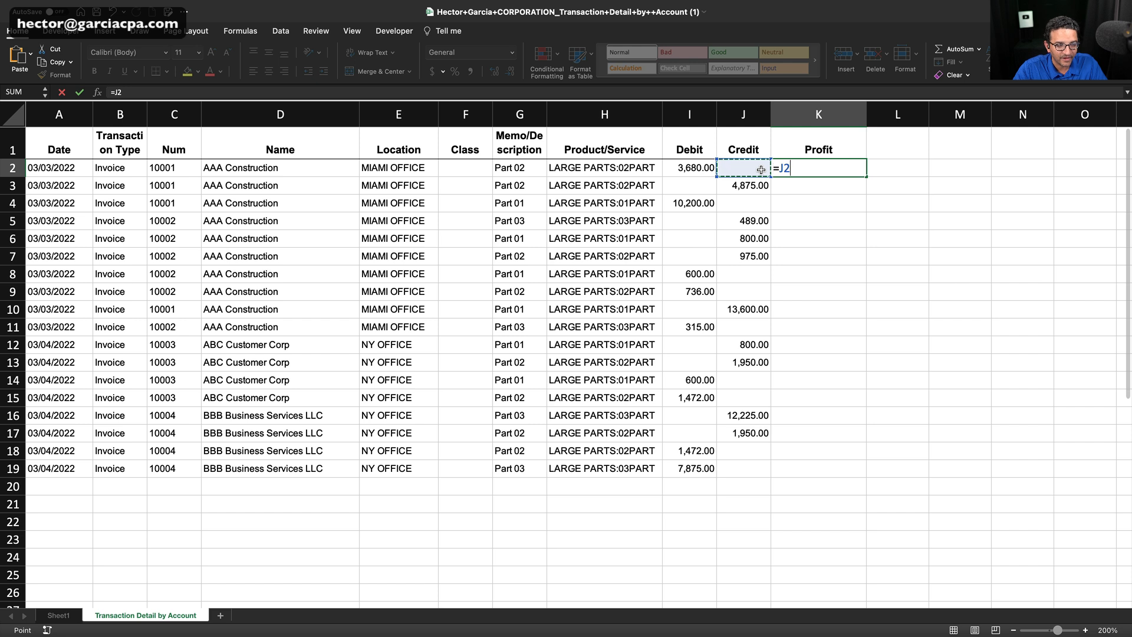
text(-)
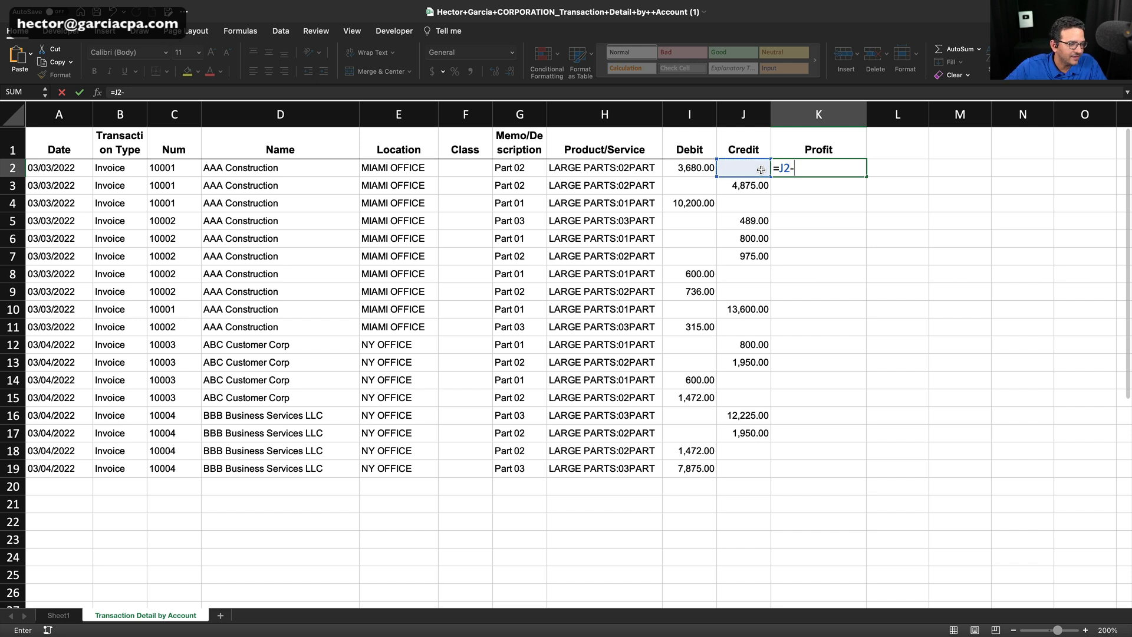
click(687, 169)
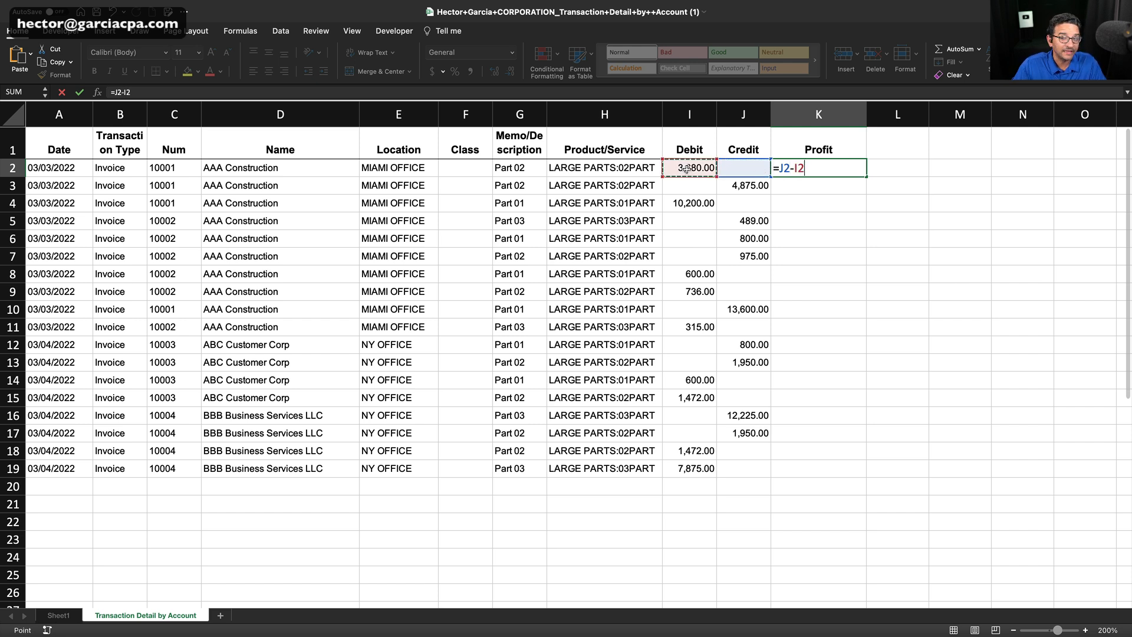
key(Return)
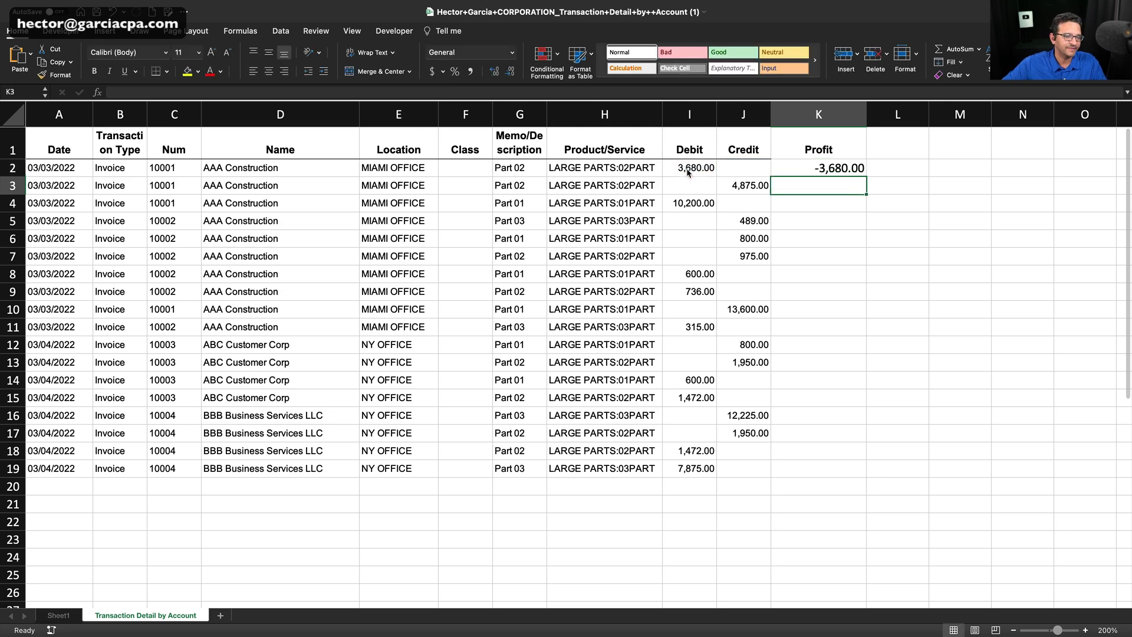
Copy the profit formula from K2 down to K19.
click(845, 167)
drag(867, 177, 837, 478)
click(949, 255)
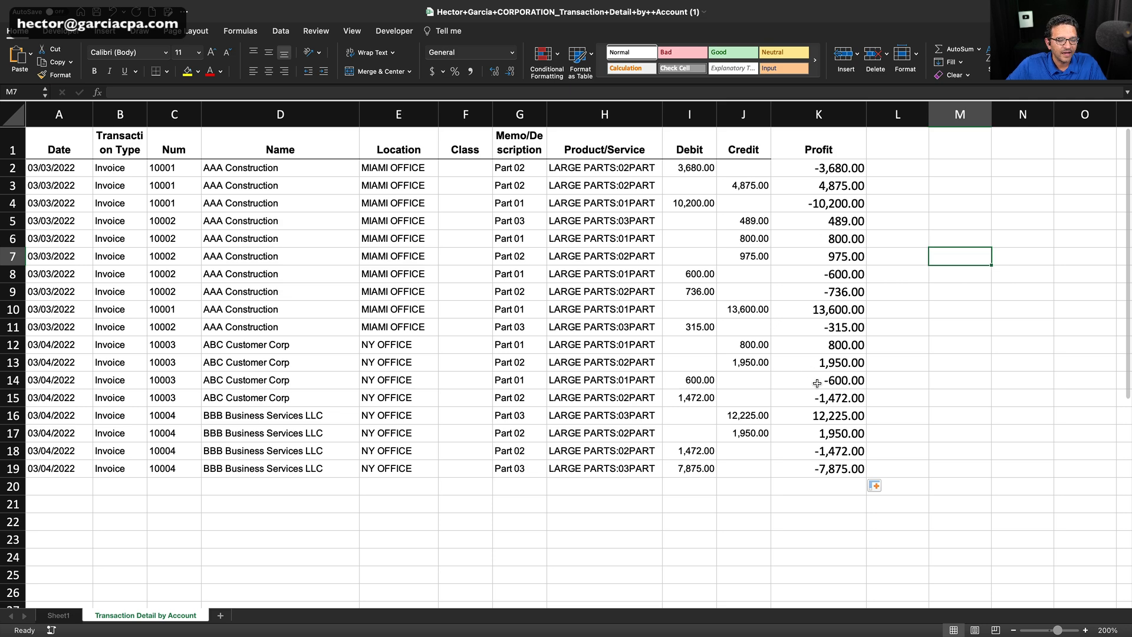
Check the copied formulas in the Profit column and the sum of K2:K19.
click(844, 167)
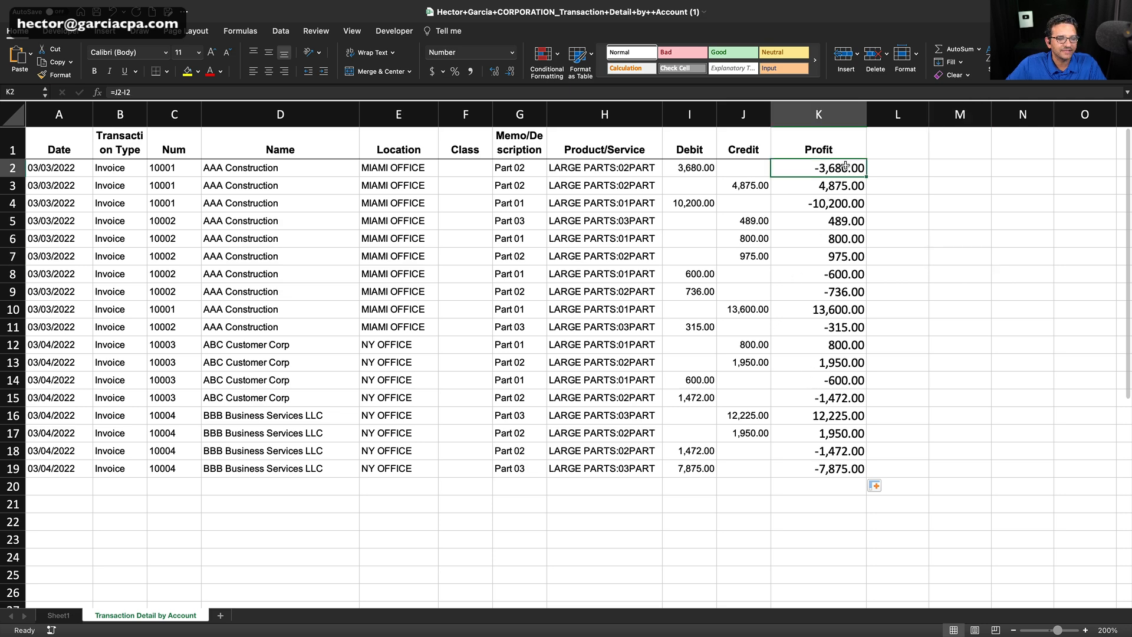
click(840, 206)
click(834, 311)
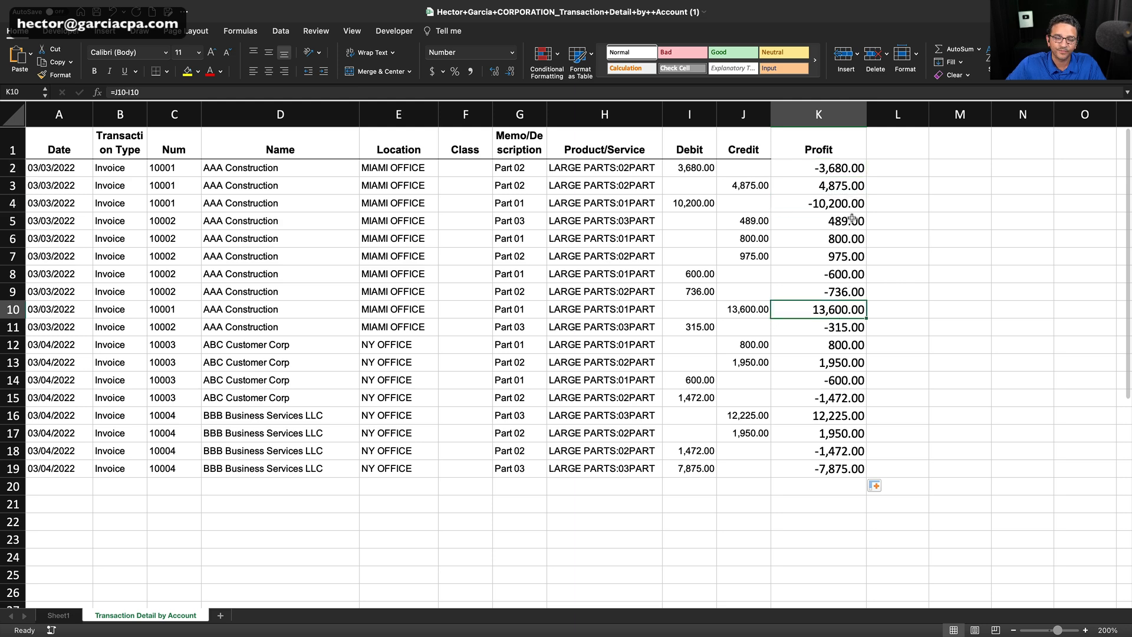
drag(831, 168, 827, 470)
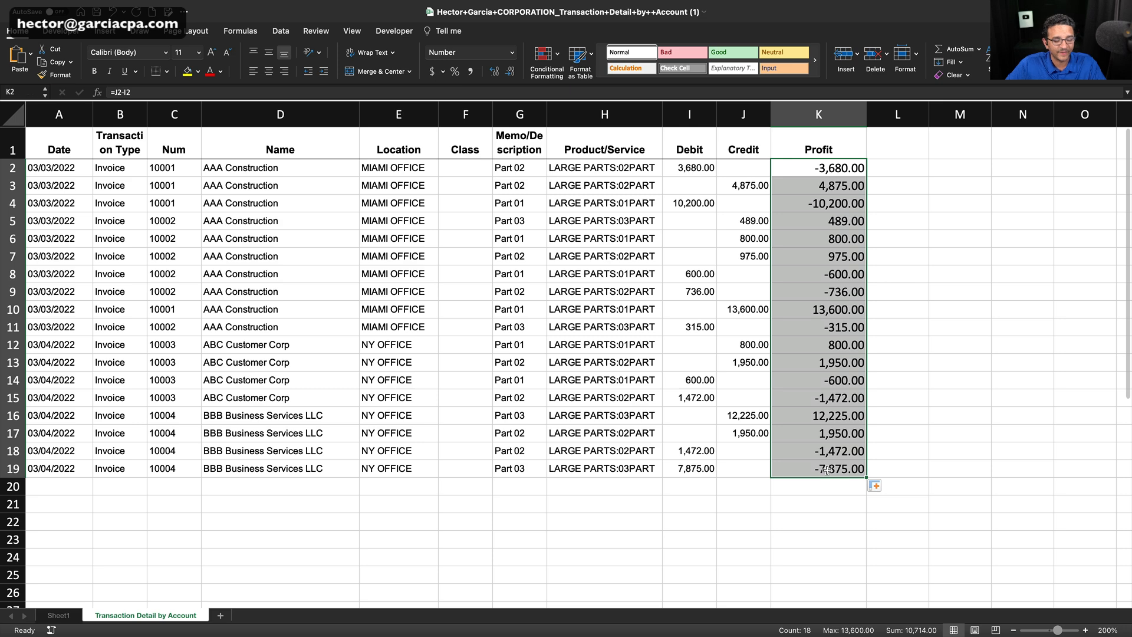
click(849, 222)
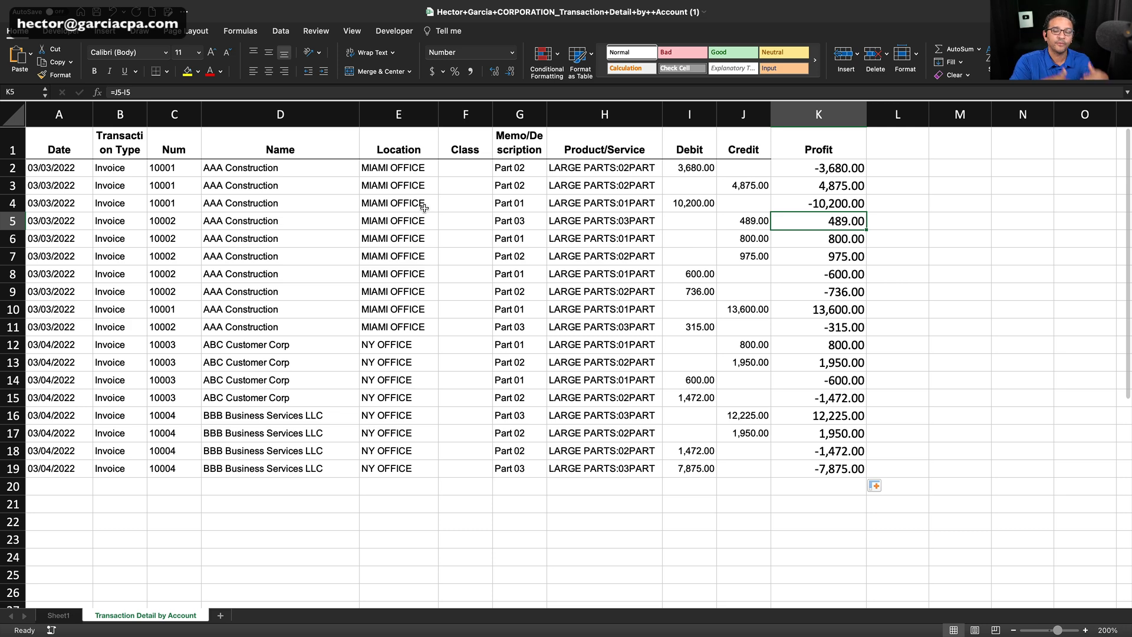
click(818, 114)
click(745, 221)
Create a PivotTable on a new worksheet from the transaction data in A1:K19, including the headings.
click(70, 150)
drag(69, 150, 863, 471)
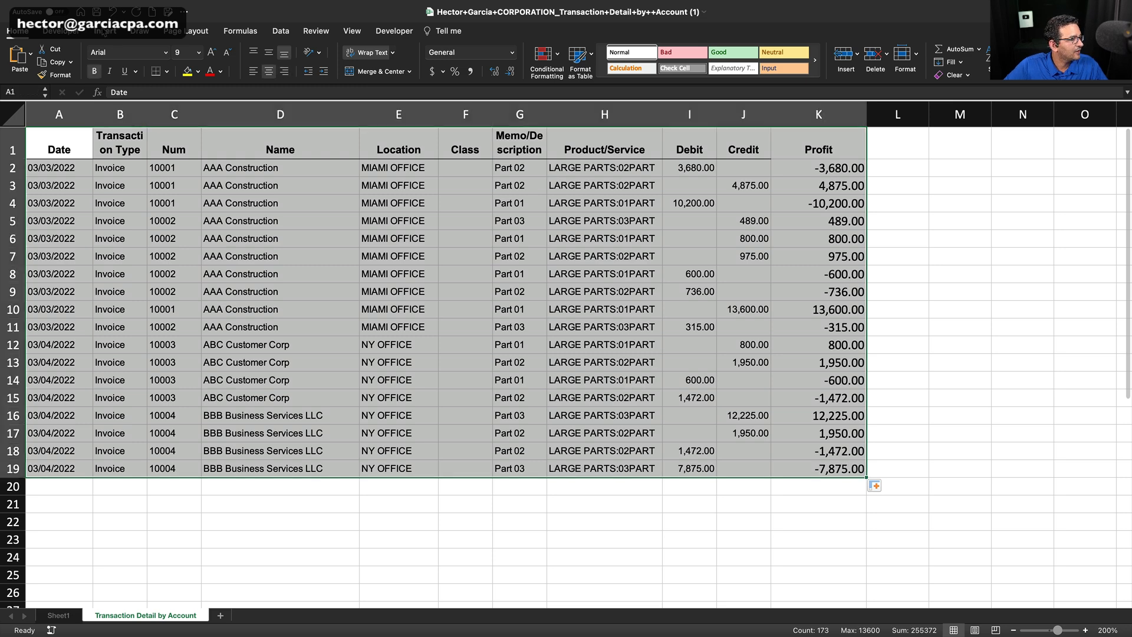
click(105, 31)
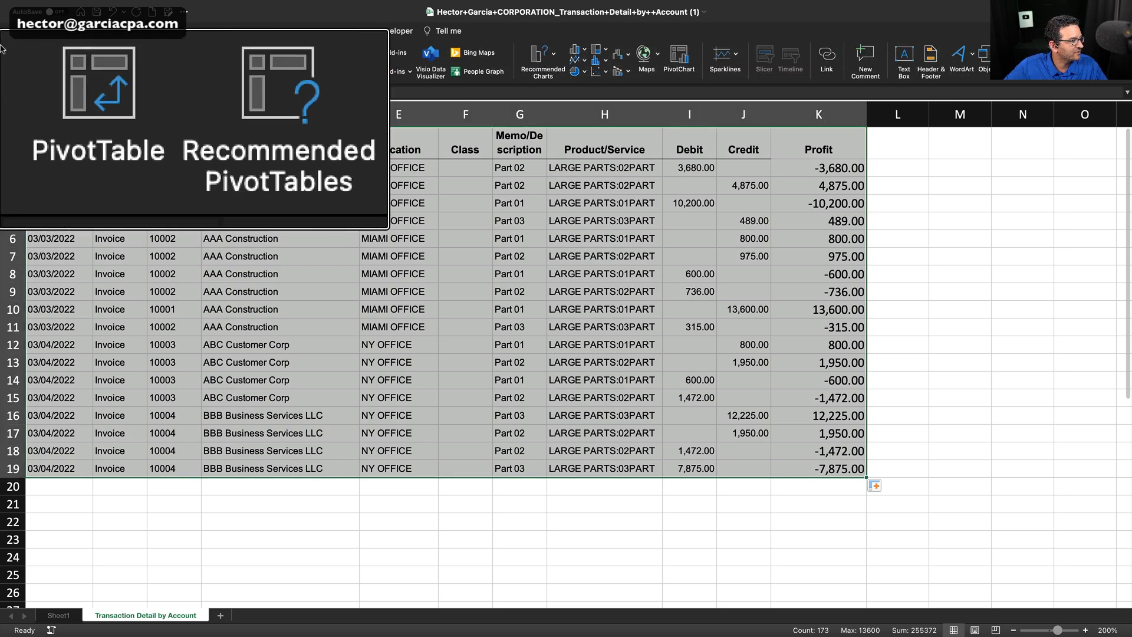
click(22, 56)
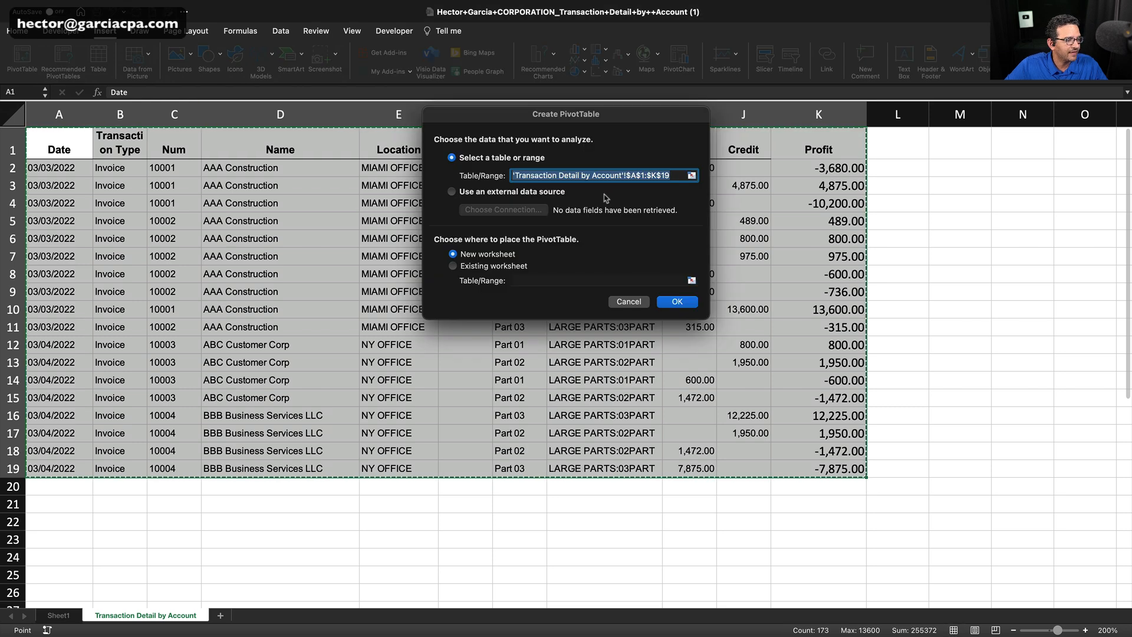
click(676, 302)
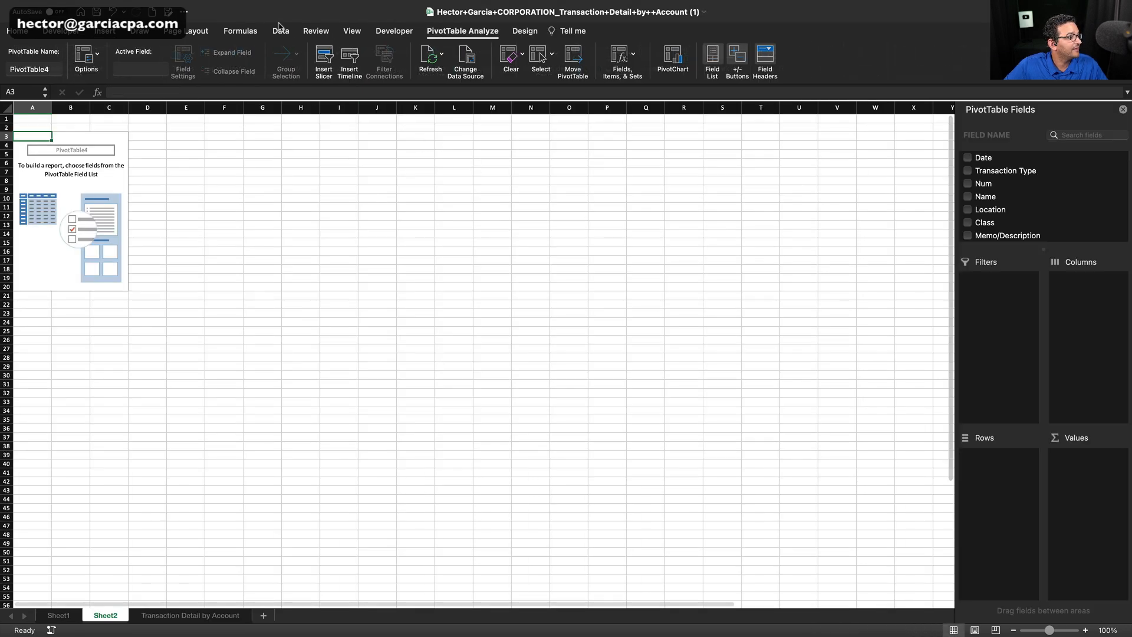
Add Location, Name and Num to the PivotTable's rows, nested in that order.
click(352, 32)
click(470, 57)
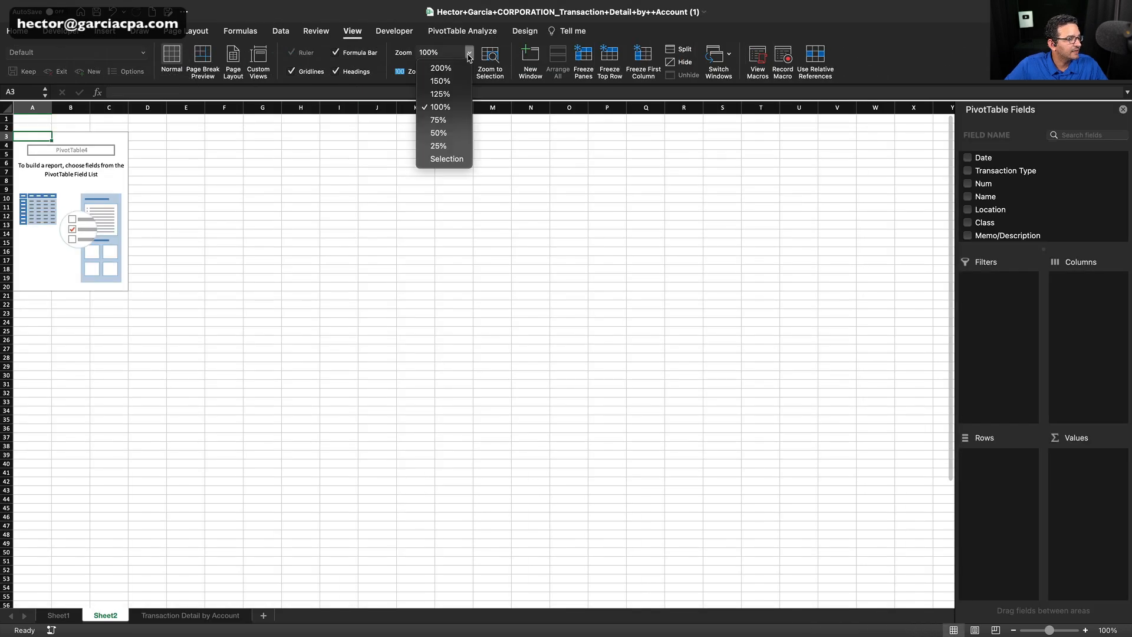
click(439, 70)
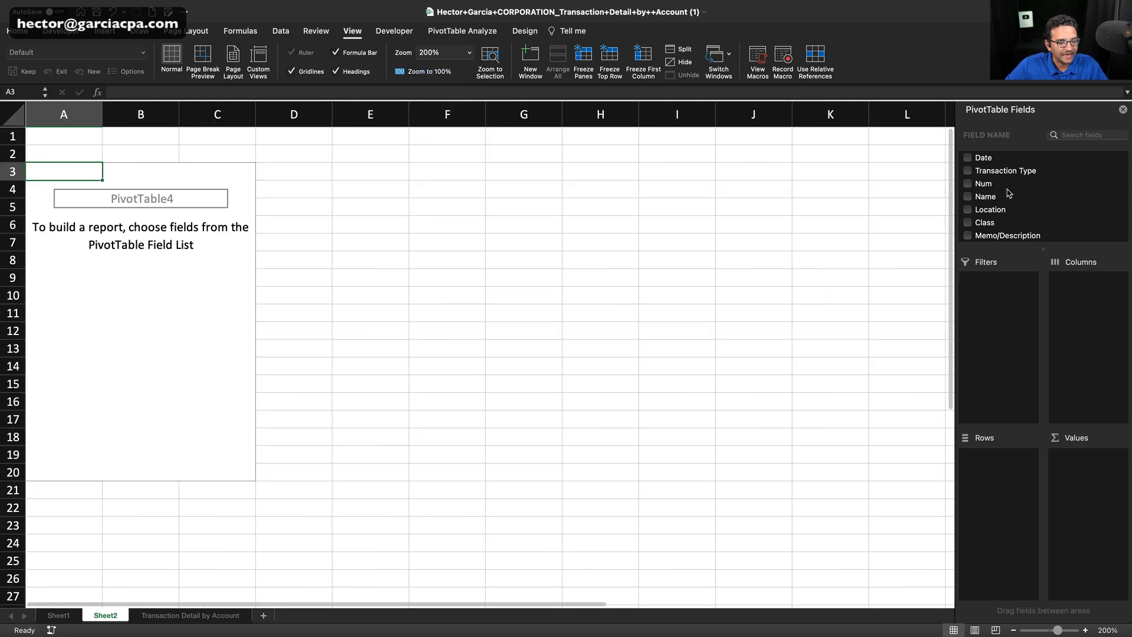
scroll(1013, 193, down, 3)
scroll(1012, 194, up, 1)
drag(990, 174, 998, 464)
scroll(987, 198, up, 2)
click(988, 186)
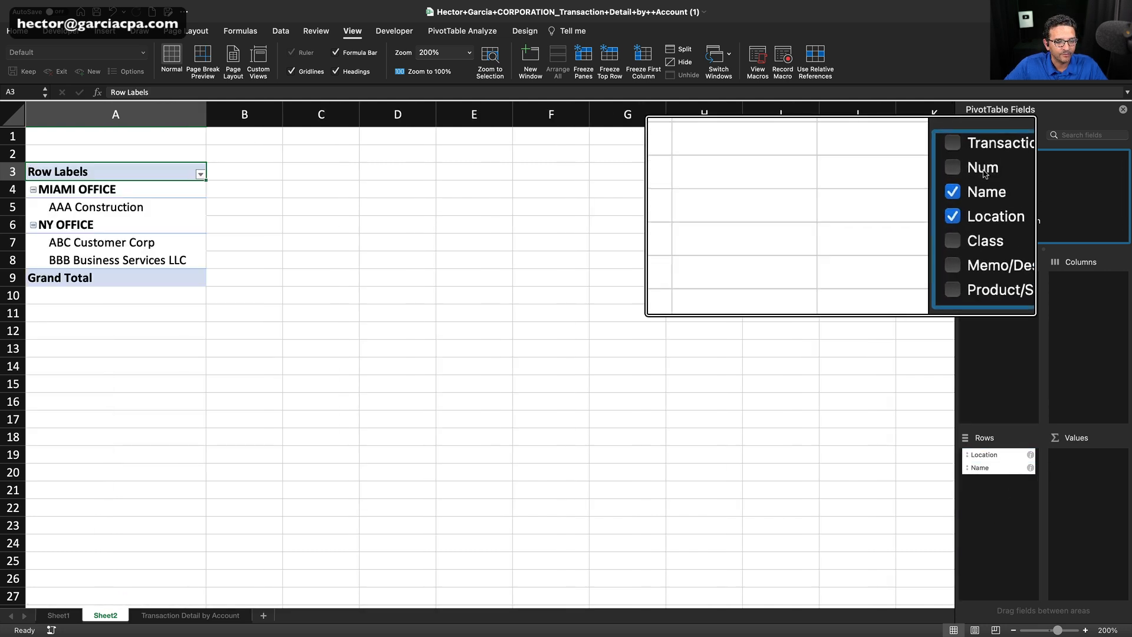
drag(983, 169, 1002, 493)
Sum Profit in the PivotTable's values and format B4:B13 as dollar amounts in Accounting format.
scroll(993, 212, down, 3)
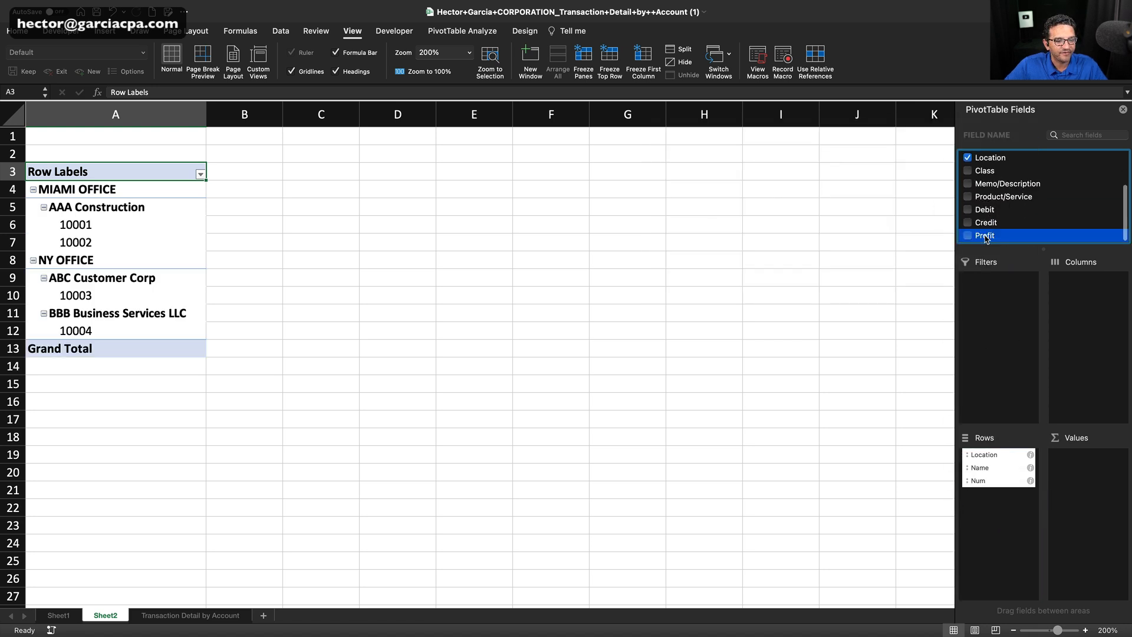
drag(986, 238, 1088, 469)
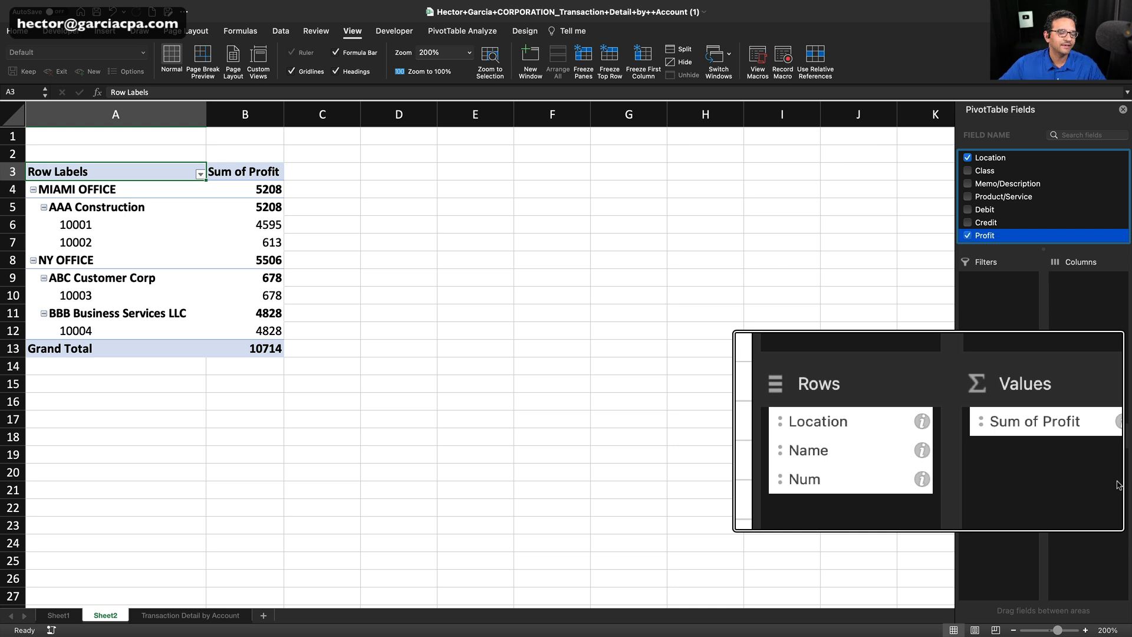
click(259, 243)
drag(253, 190, 241, 346)
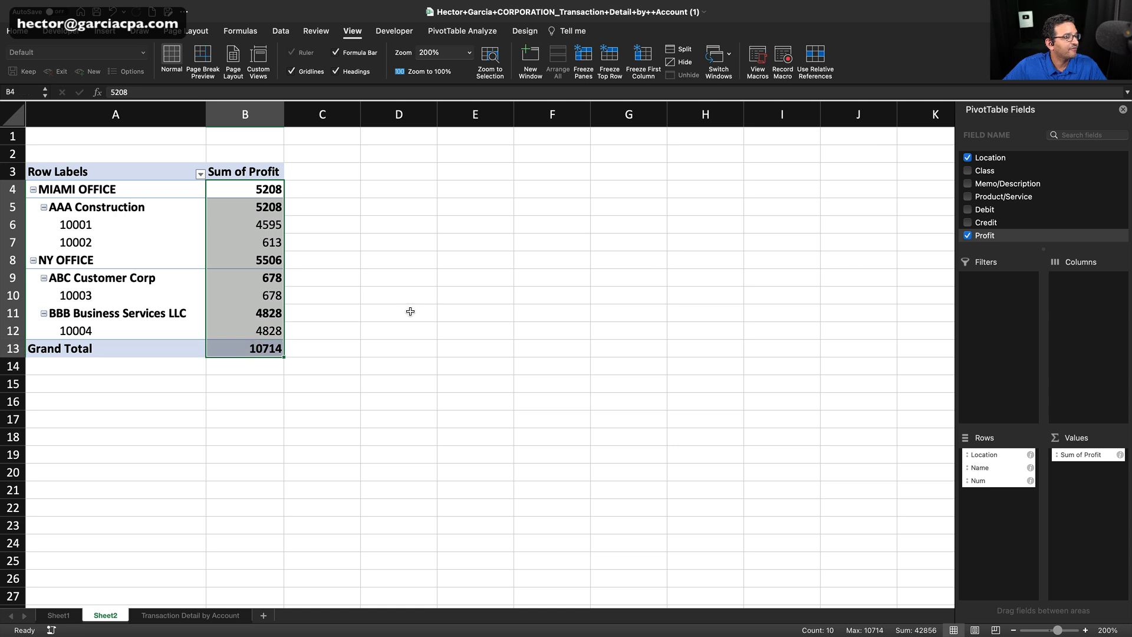
click(13, 31)
click(441, 72)
click(322, 243)
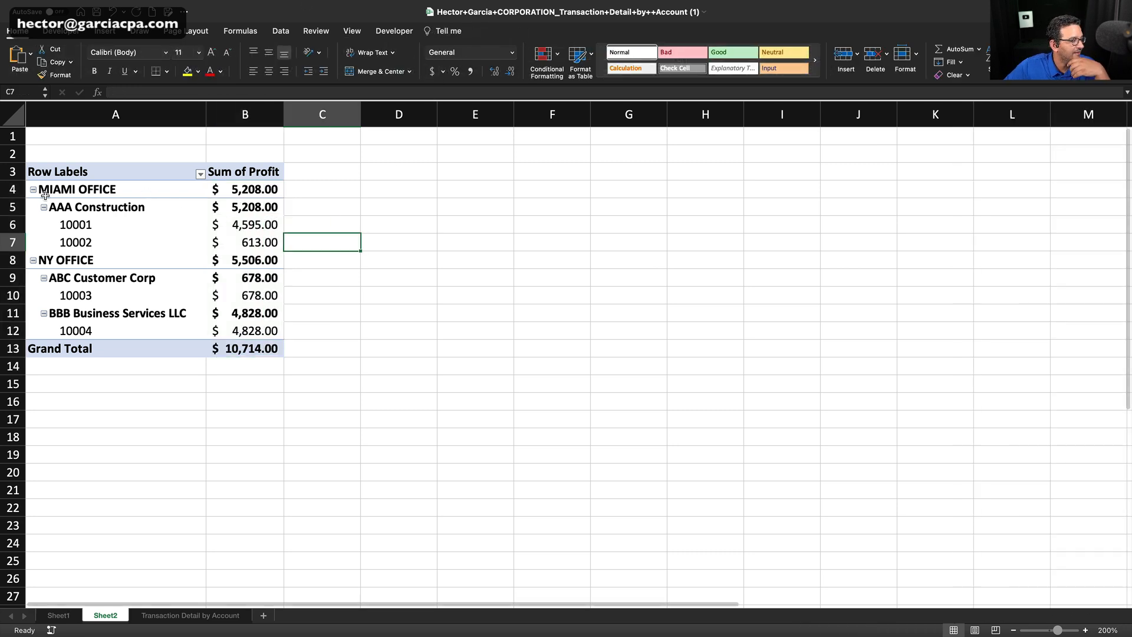
Collapse both offices to compare their total profit, and expand NY OFFICE to check profit by customer and invoice.
click(33, 189)
click(33, 206)
drag(187, 197, 177, 207)
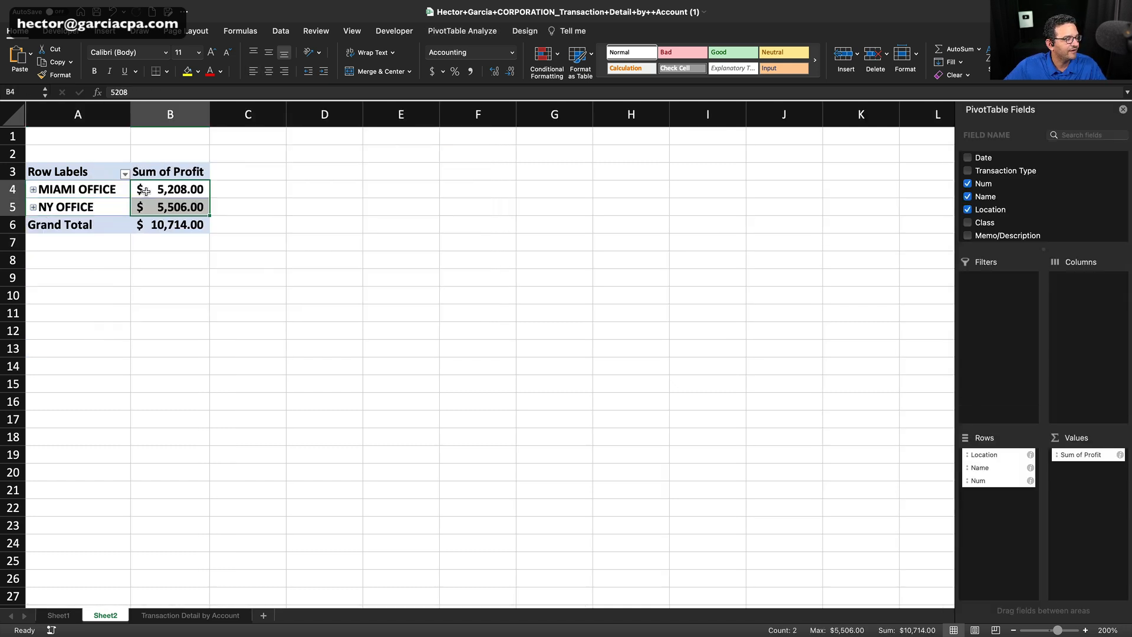
click(33, 207)
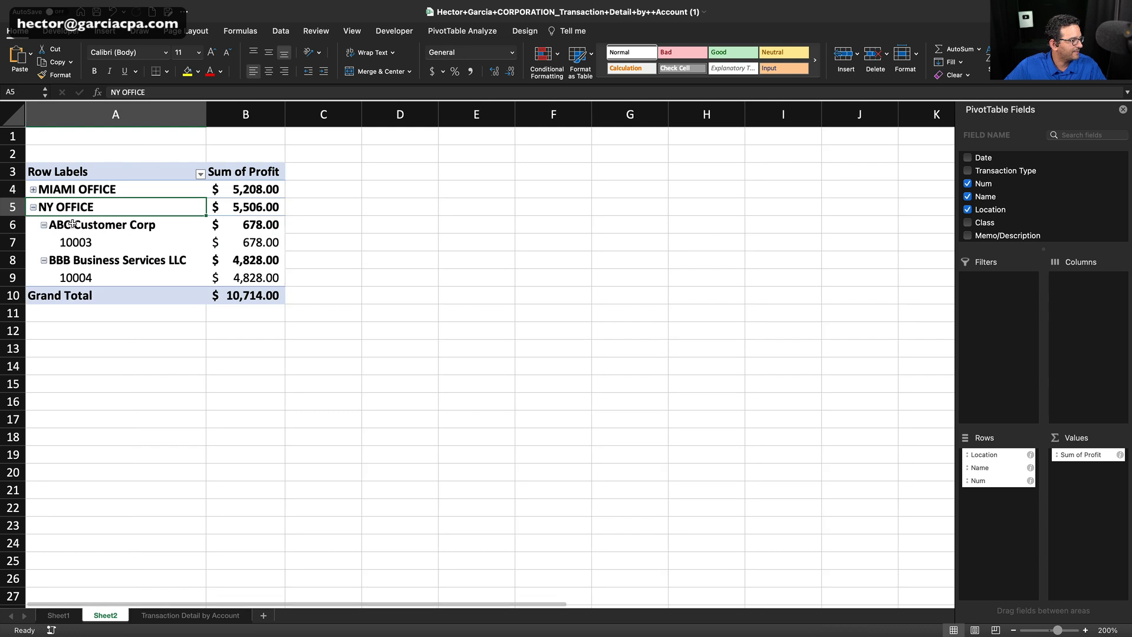
click(253, 228)
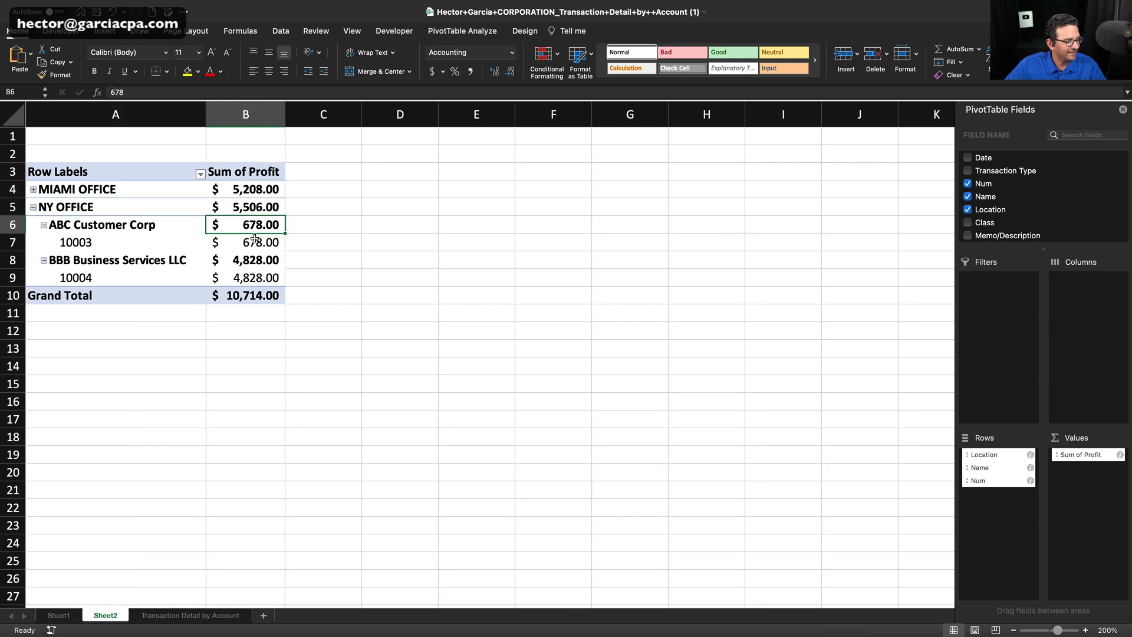
click(257, 276)
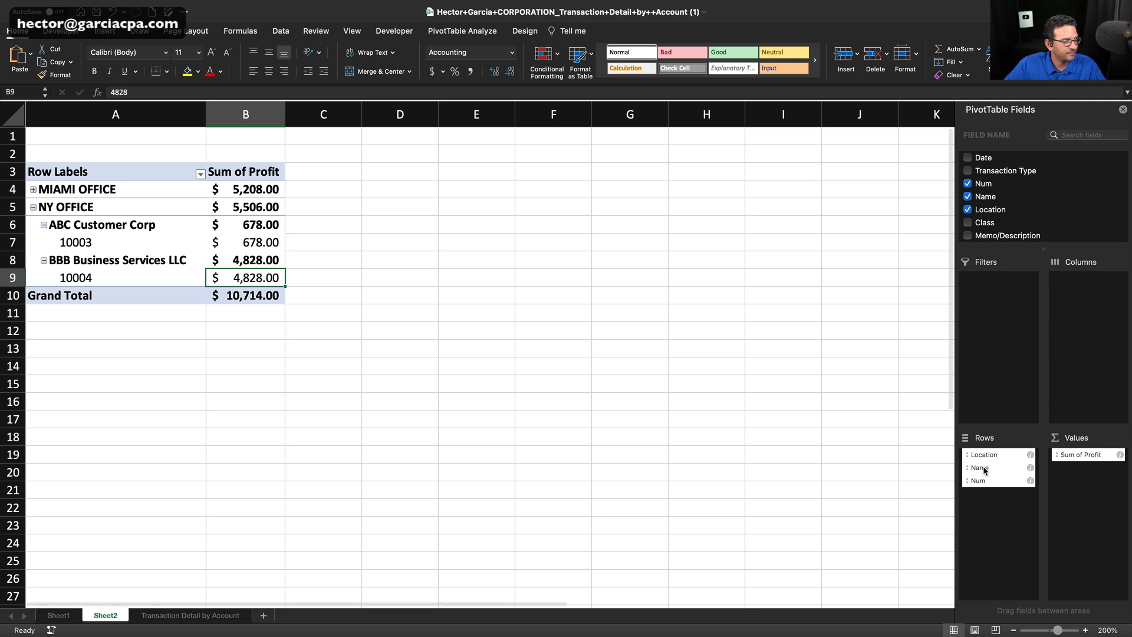
Remove Name from the PivotTable's rows and expand MIAMI OFFICE to list its invoices directly under the location.
drag(984, 470, 1061, 189)
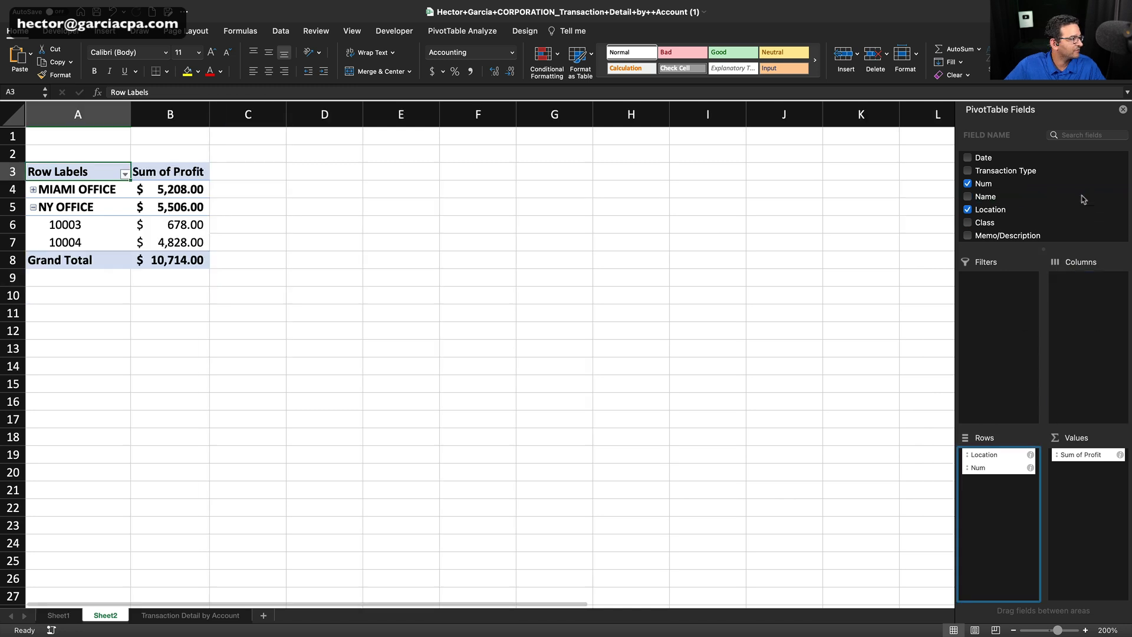
click(34, 189)
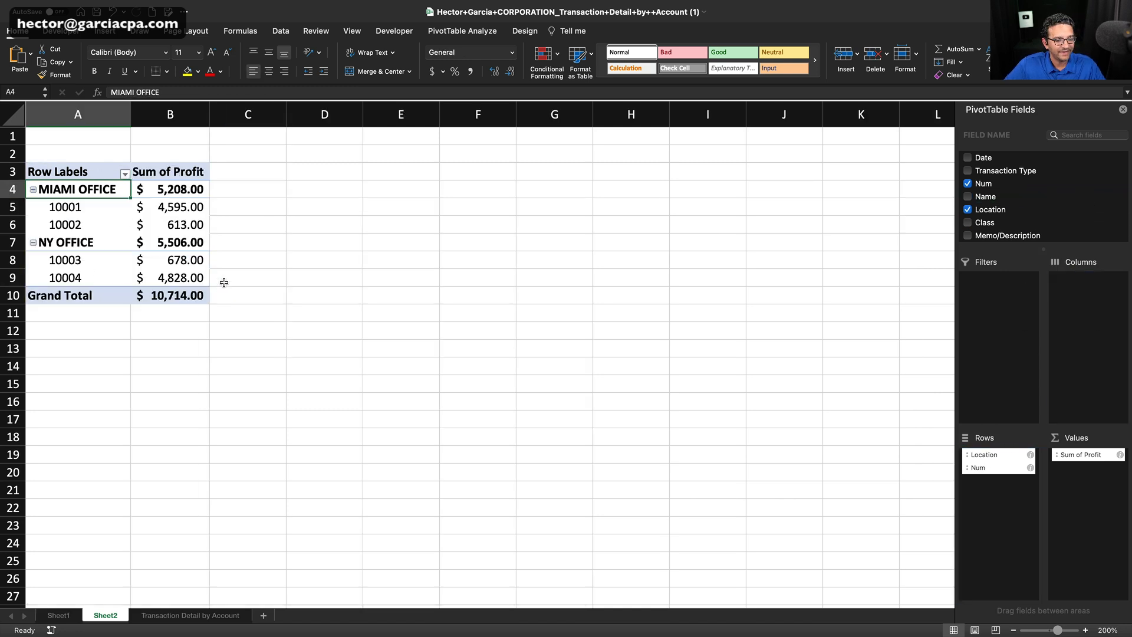